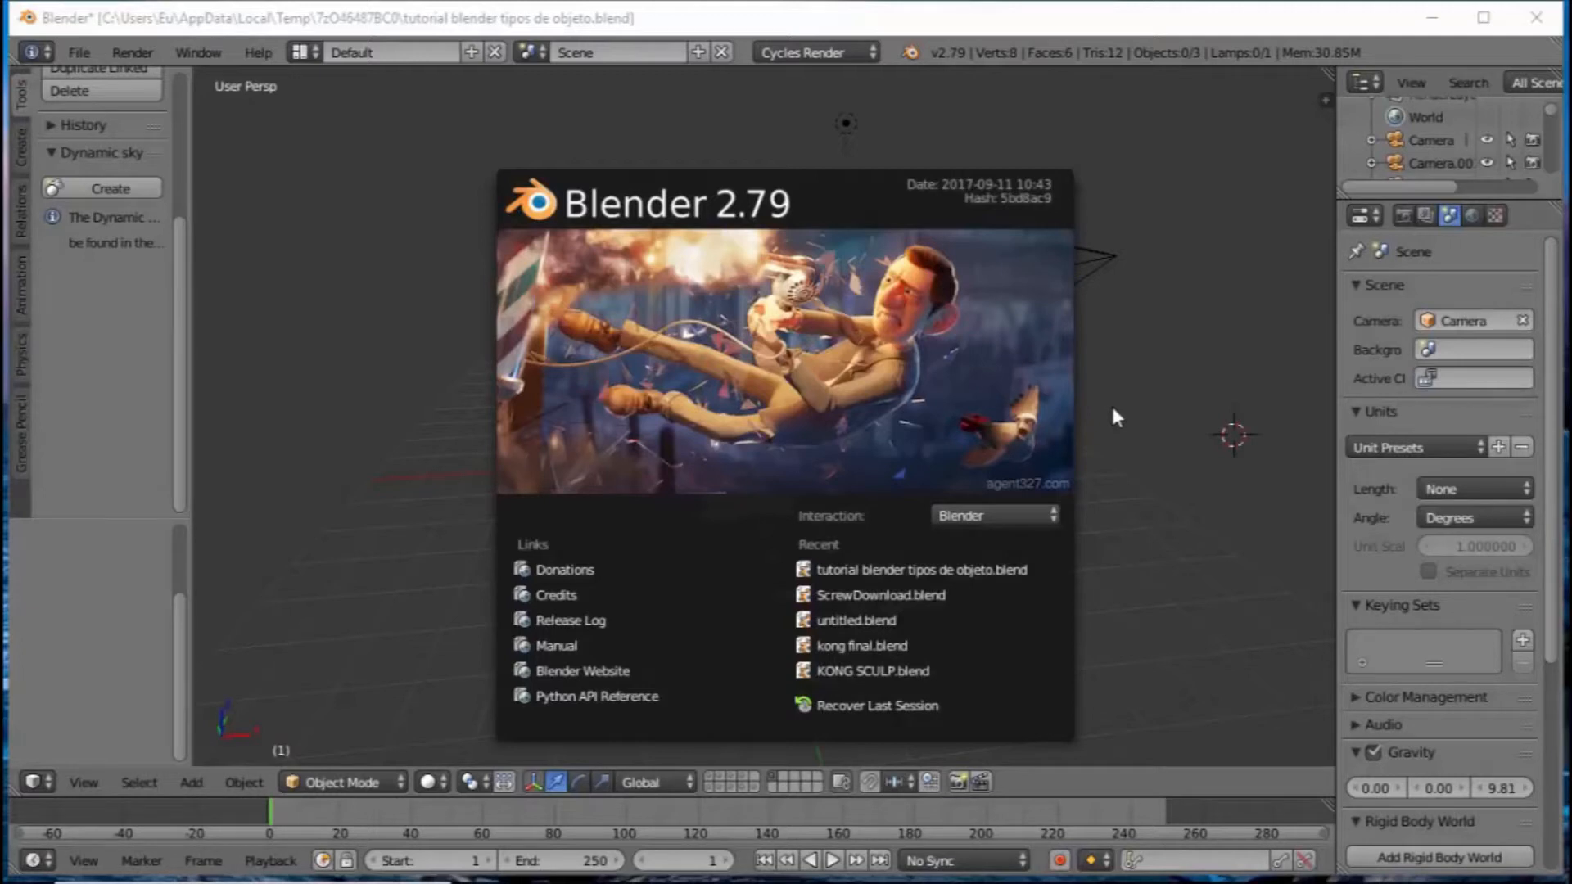
Step: Dismiss the splash screen and select the cube in the scene
left_click(1112, 402)
scroll(782, 491, "up", 3)
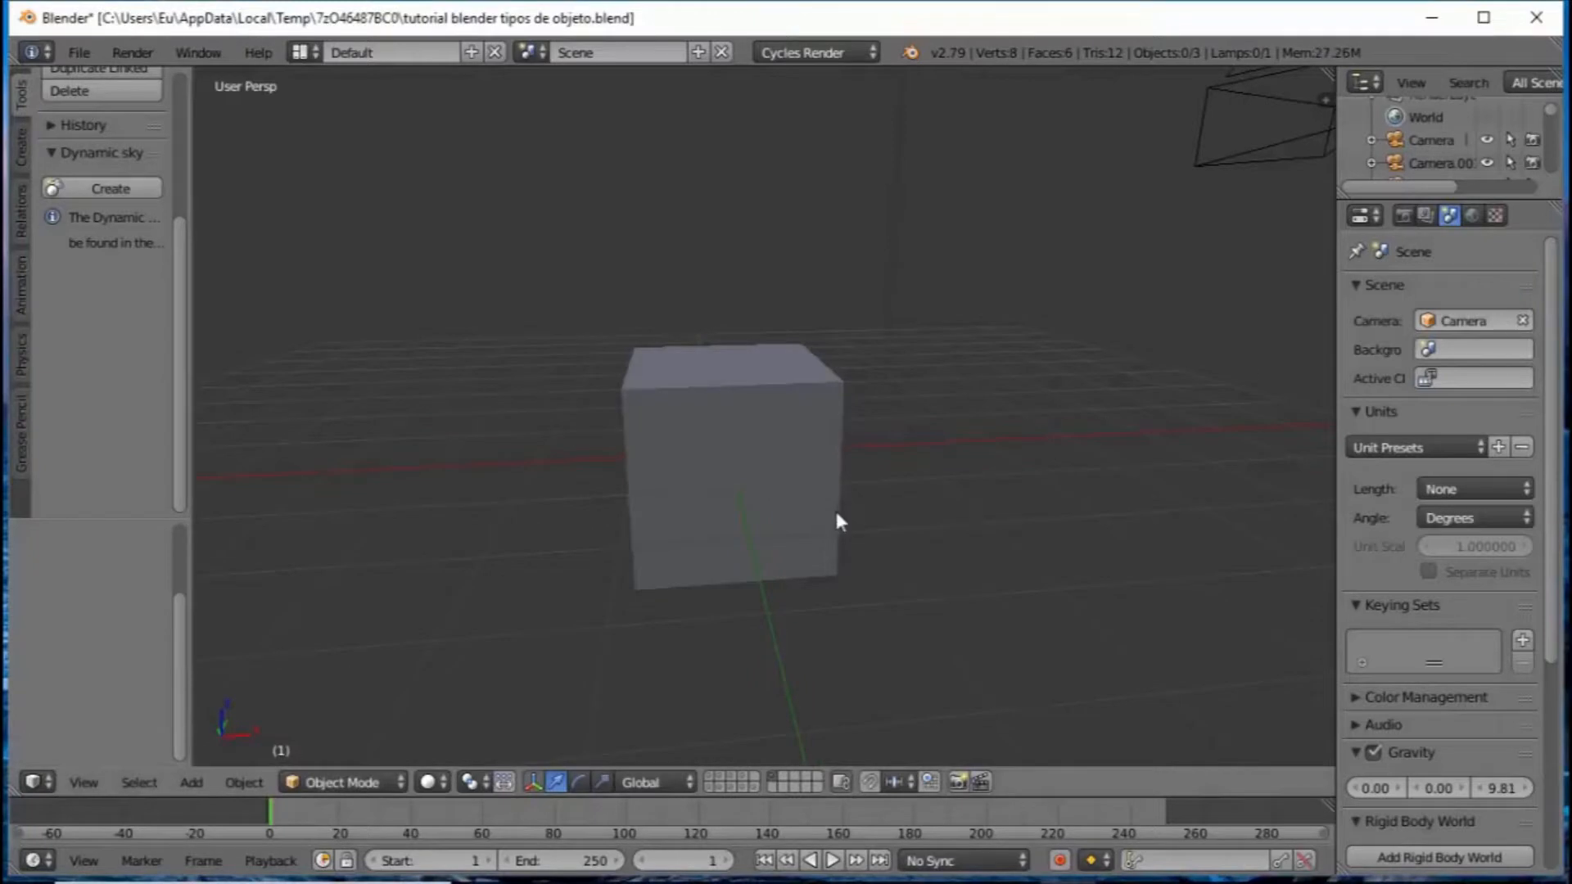
right_click(739, 446)
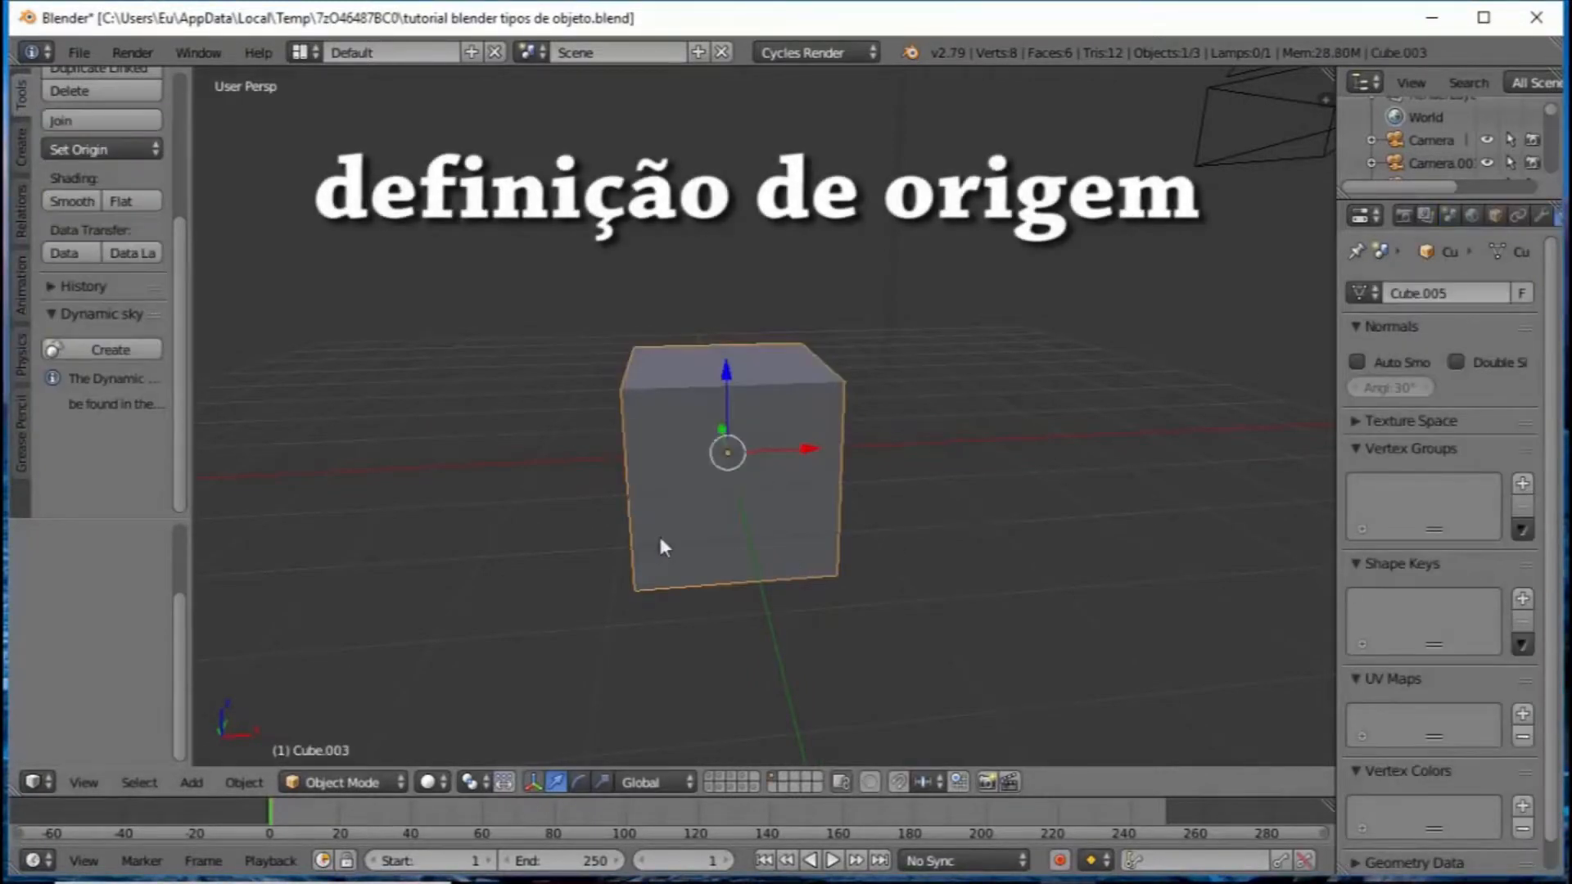
scroll(700, 493, "up", 7)
scroll(700, 493, "down", 1)
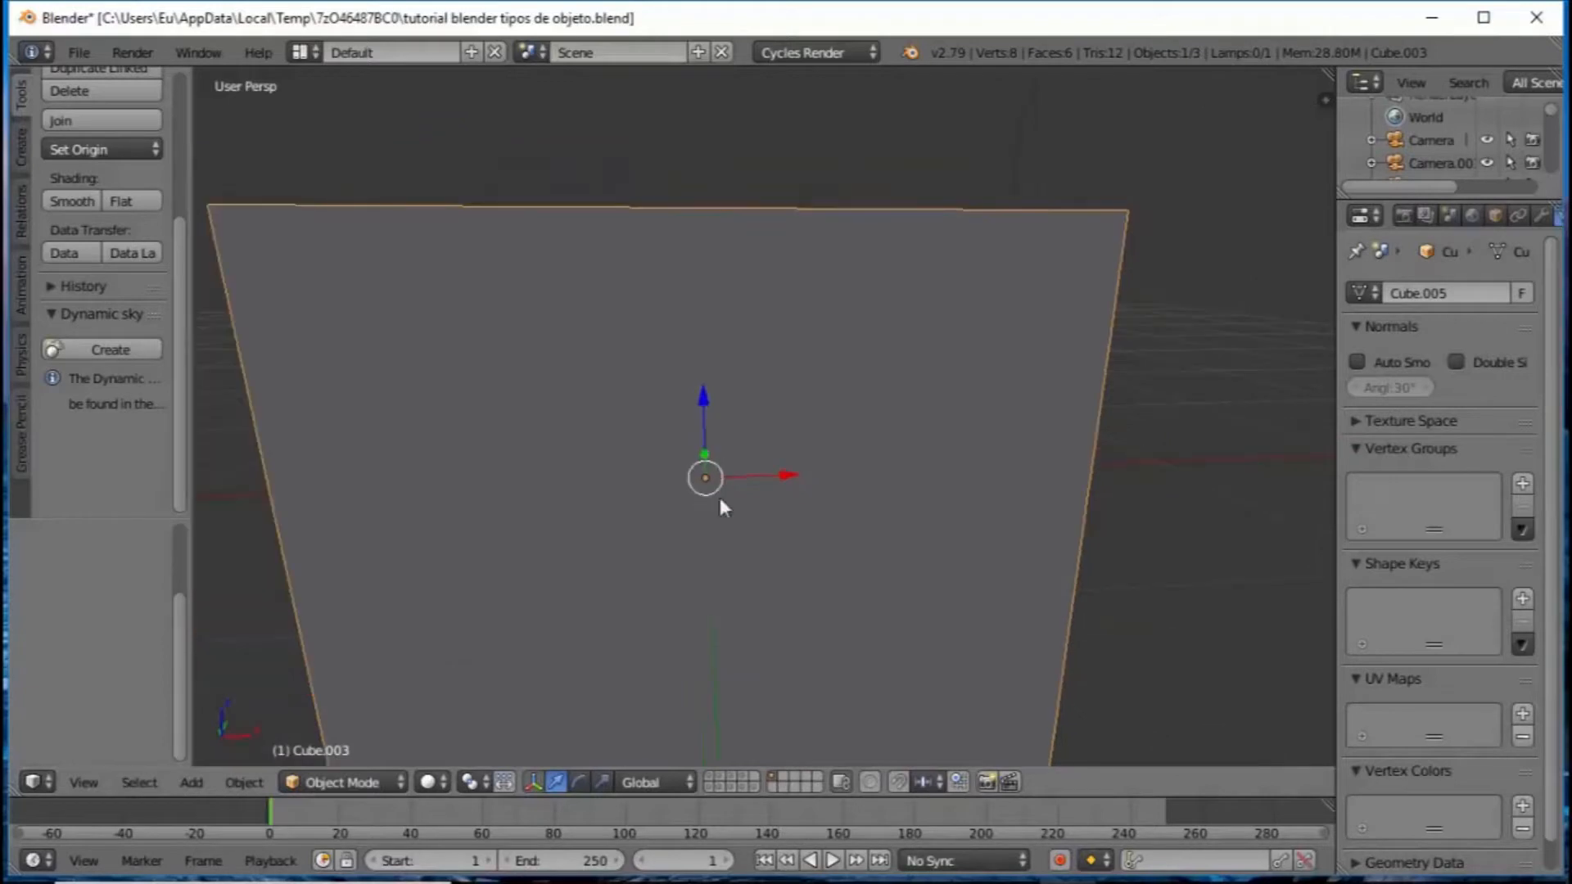
scroll(711, 461, "down", 6)
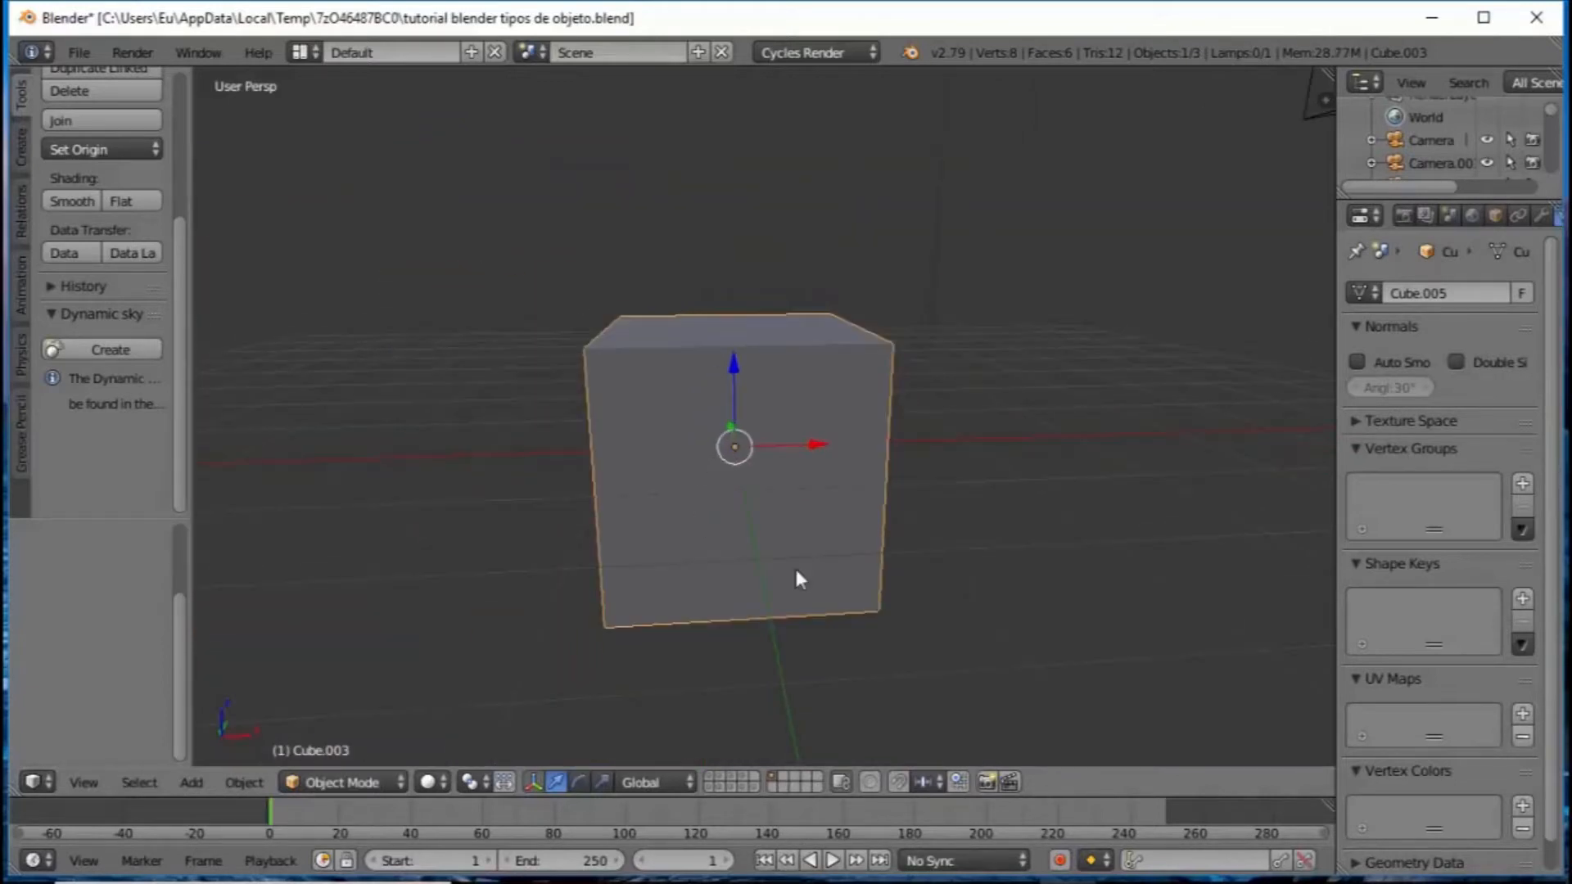
Step: Try scaling and rotating the cube around its centred origin, cancelling each transform
key("g")
key("s")
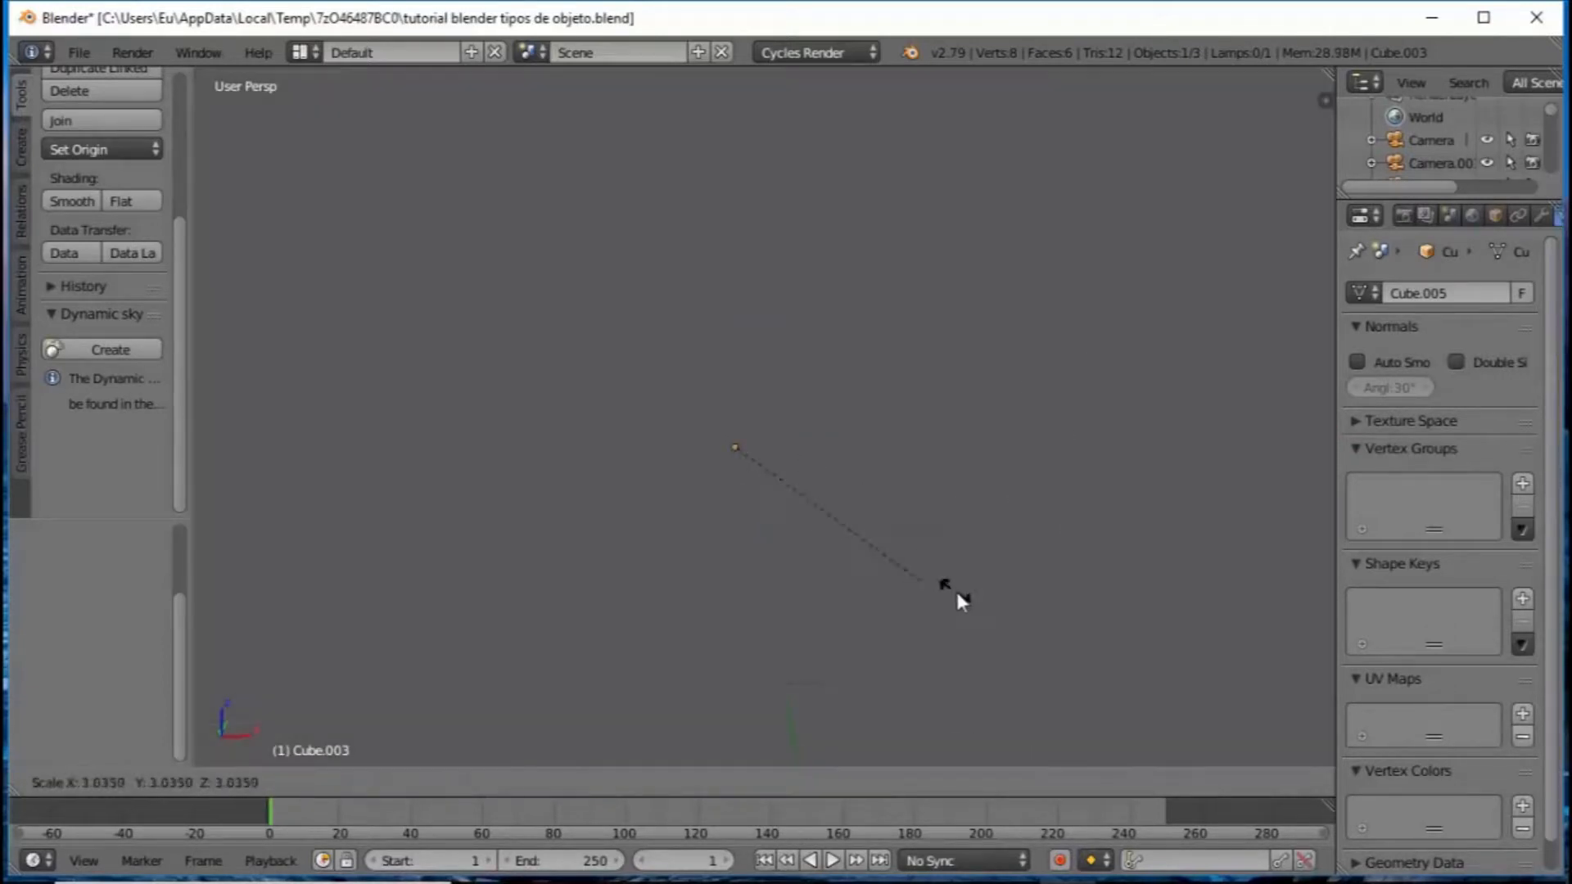
key("Escape")
key("r")
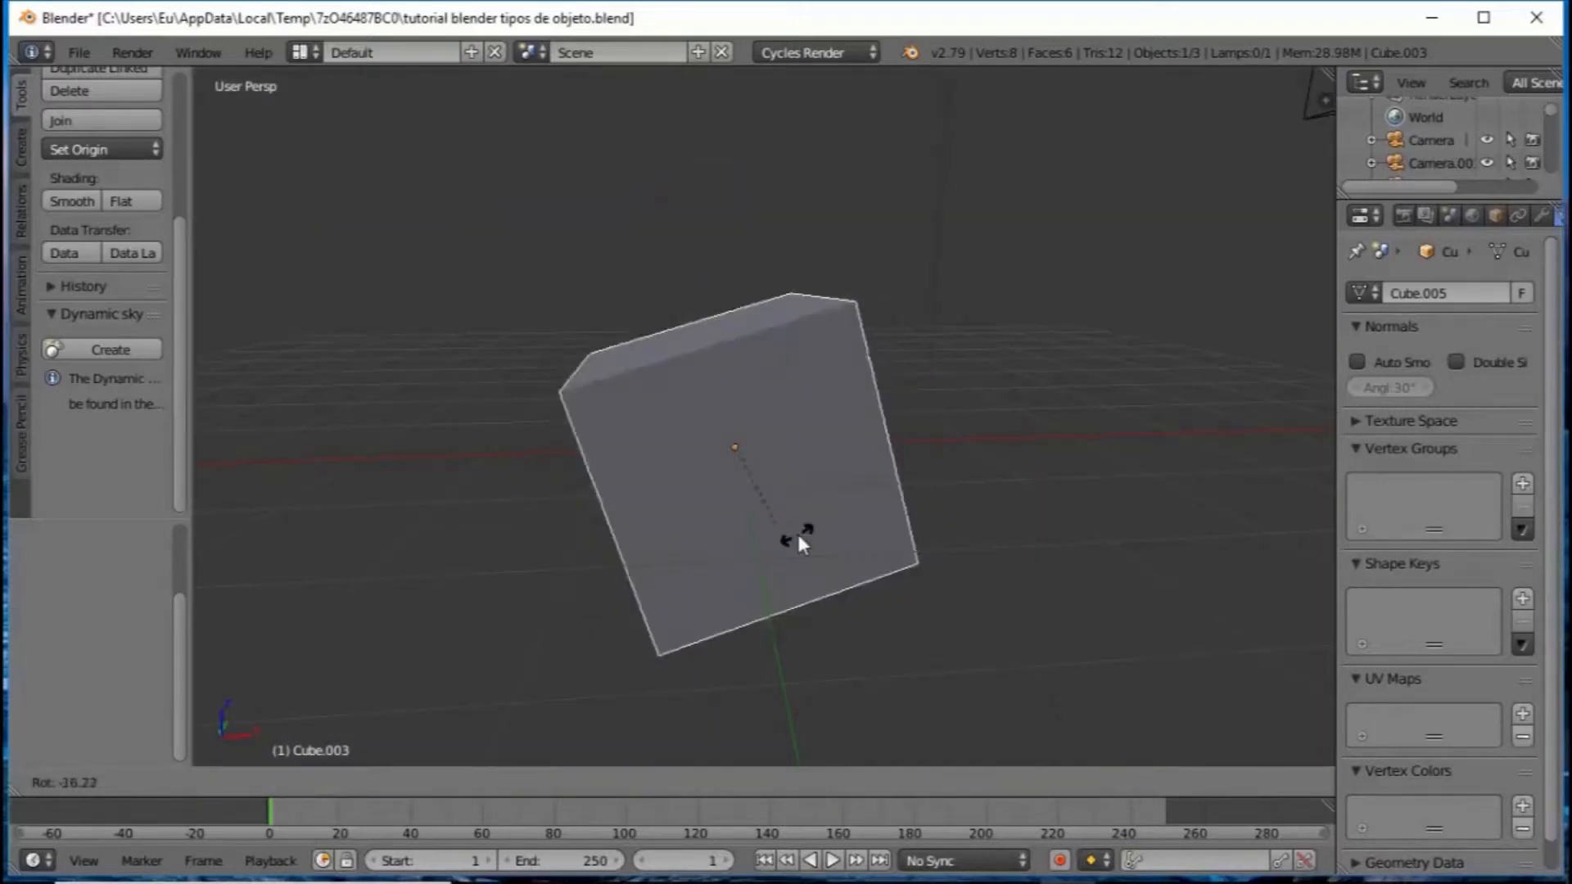
key("Escape")
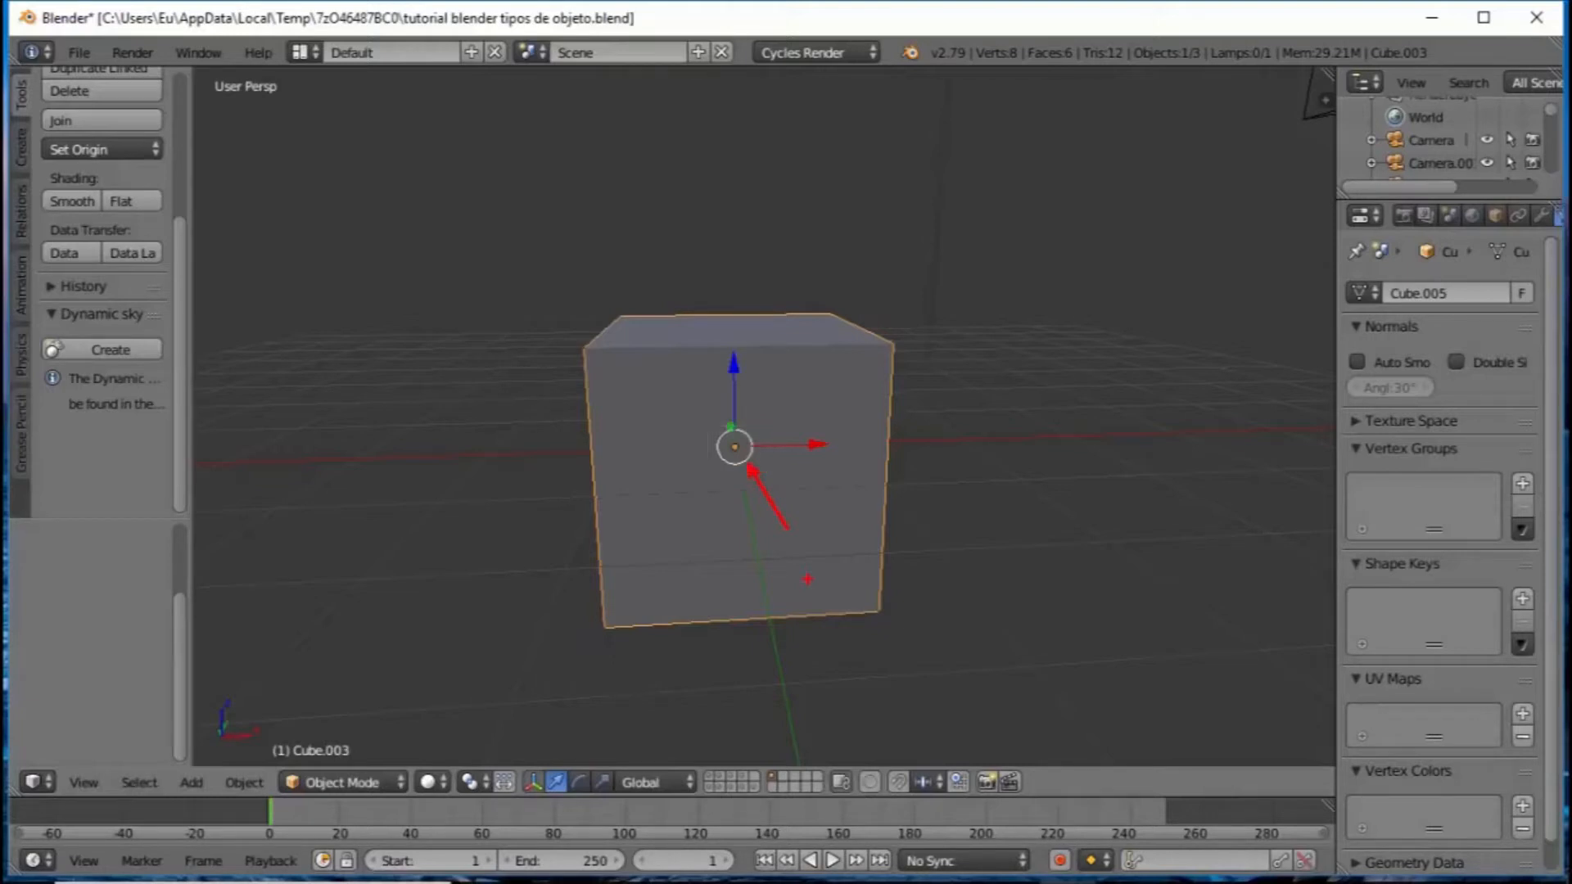
Step: Widen the tool shelf and open the Set Origin options for the selected cube
left_click_drag(187, 263, 256, 263)
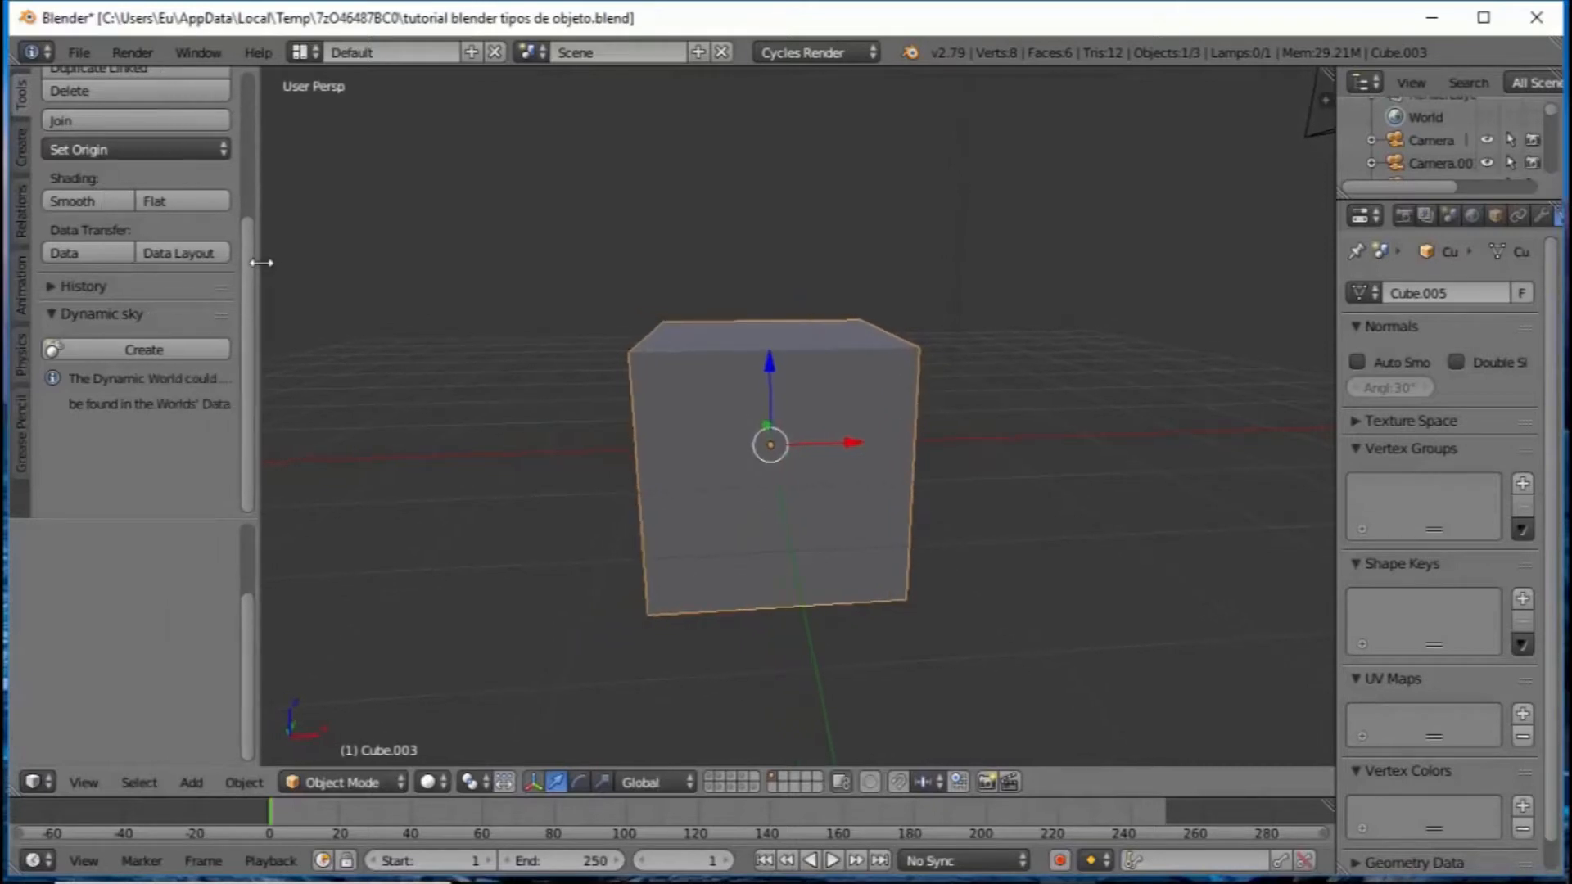
scroll(171, 266, "up", 4)
scroll(171, 266, "up", 3)
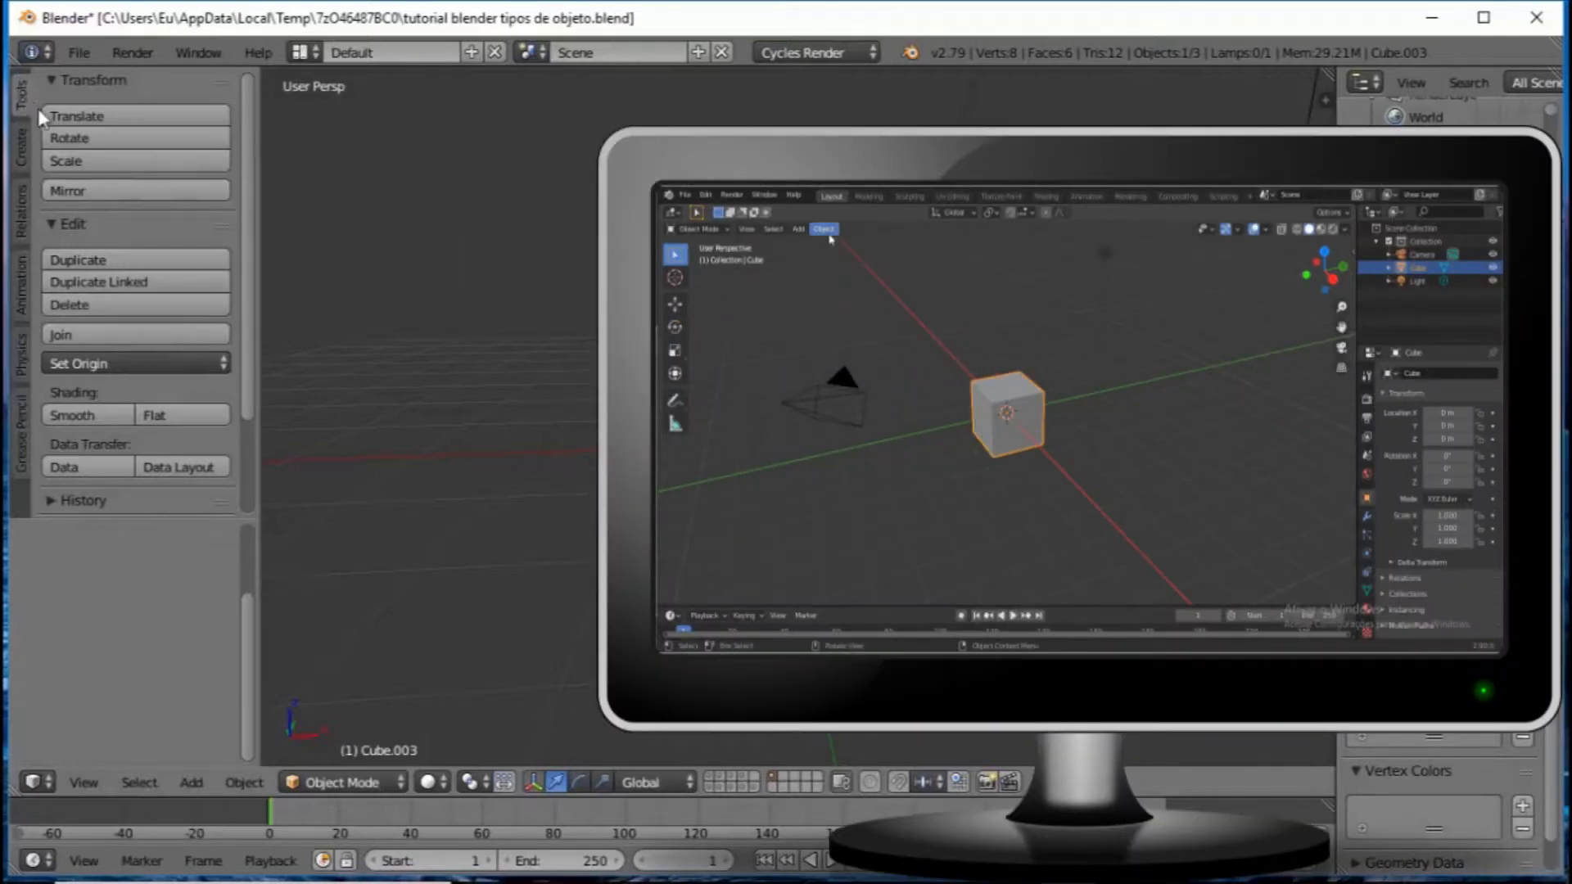
scroll(59, 140, "down", 3)
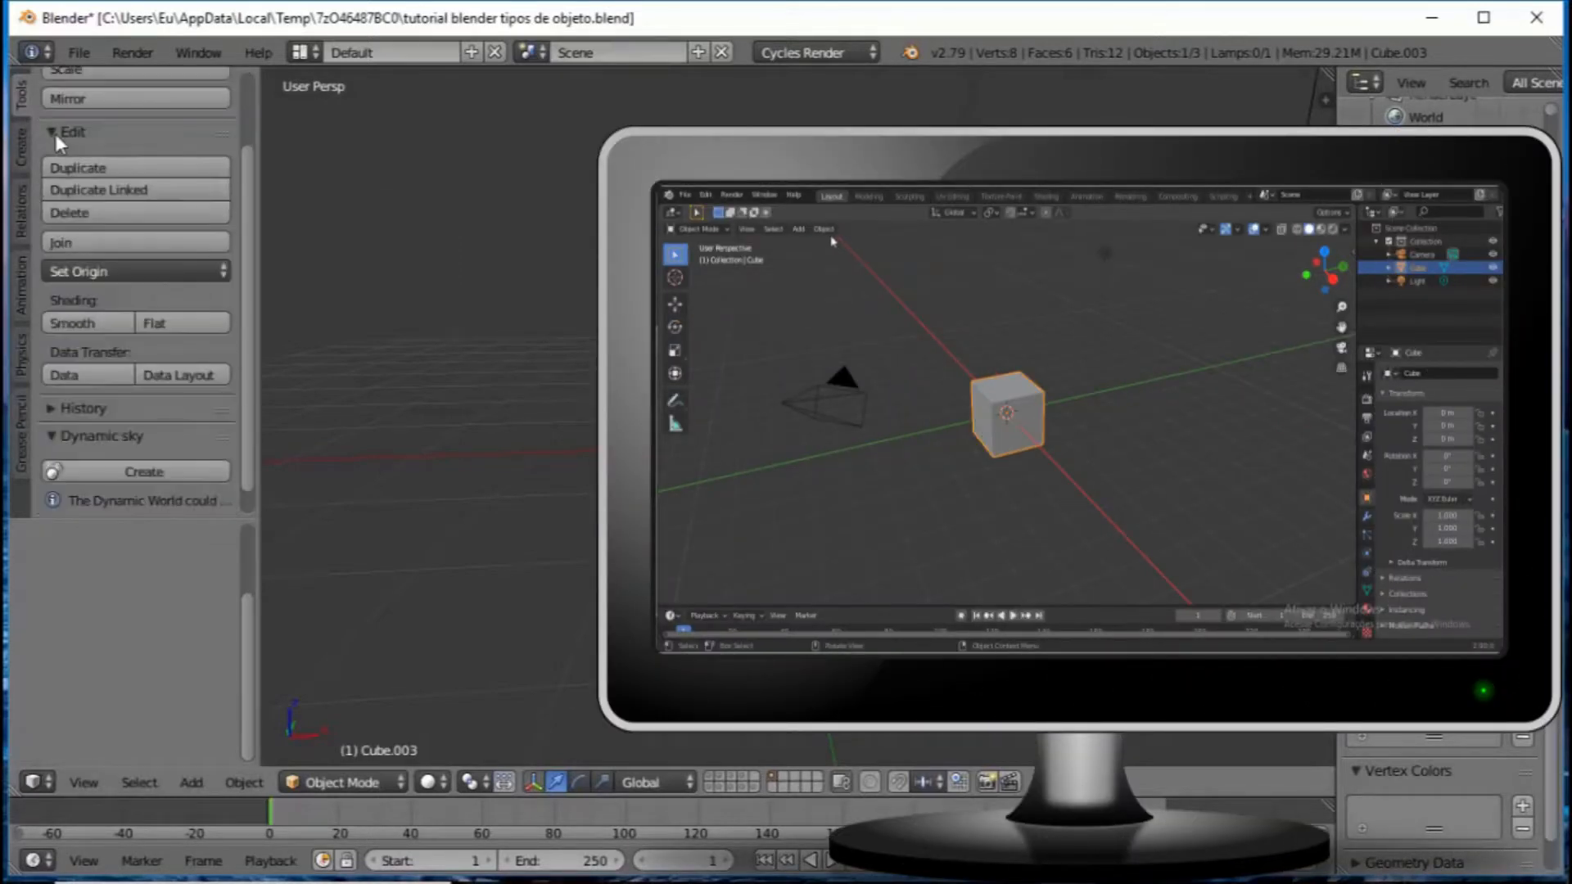
left_click(49, 132)
left_click(49, 132)
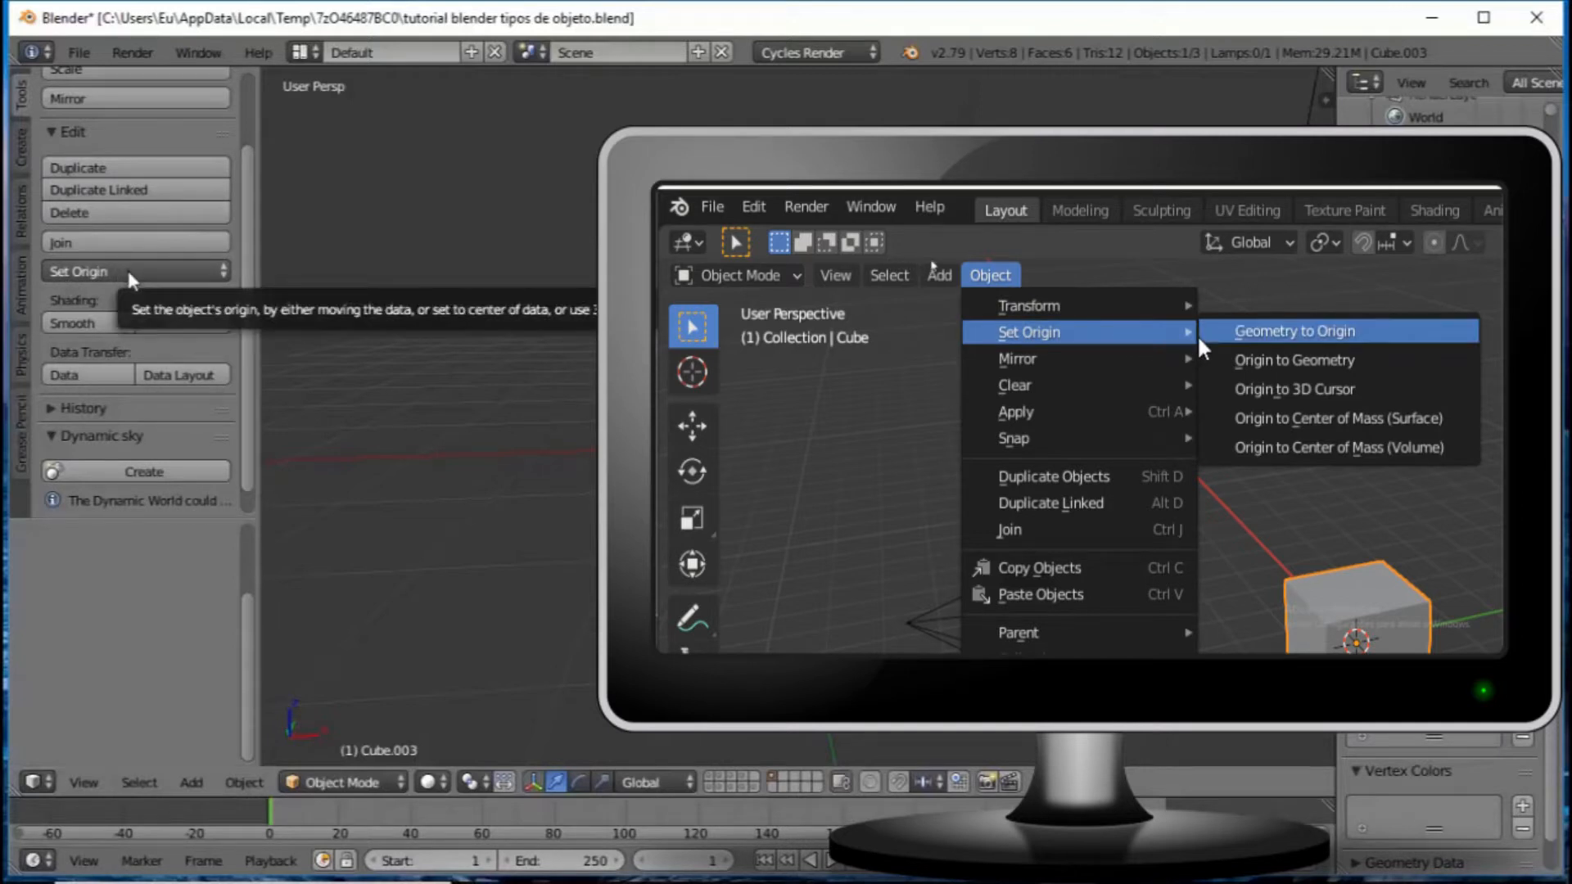
left_click(221, 274)
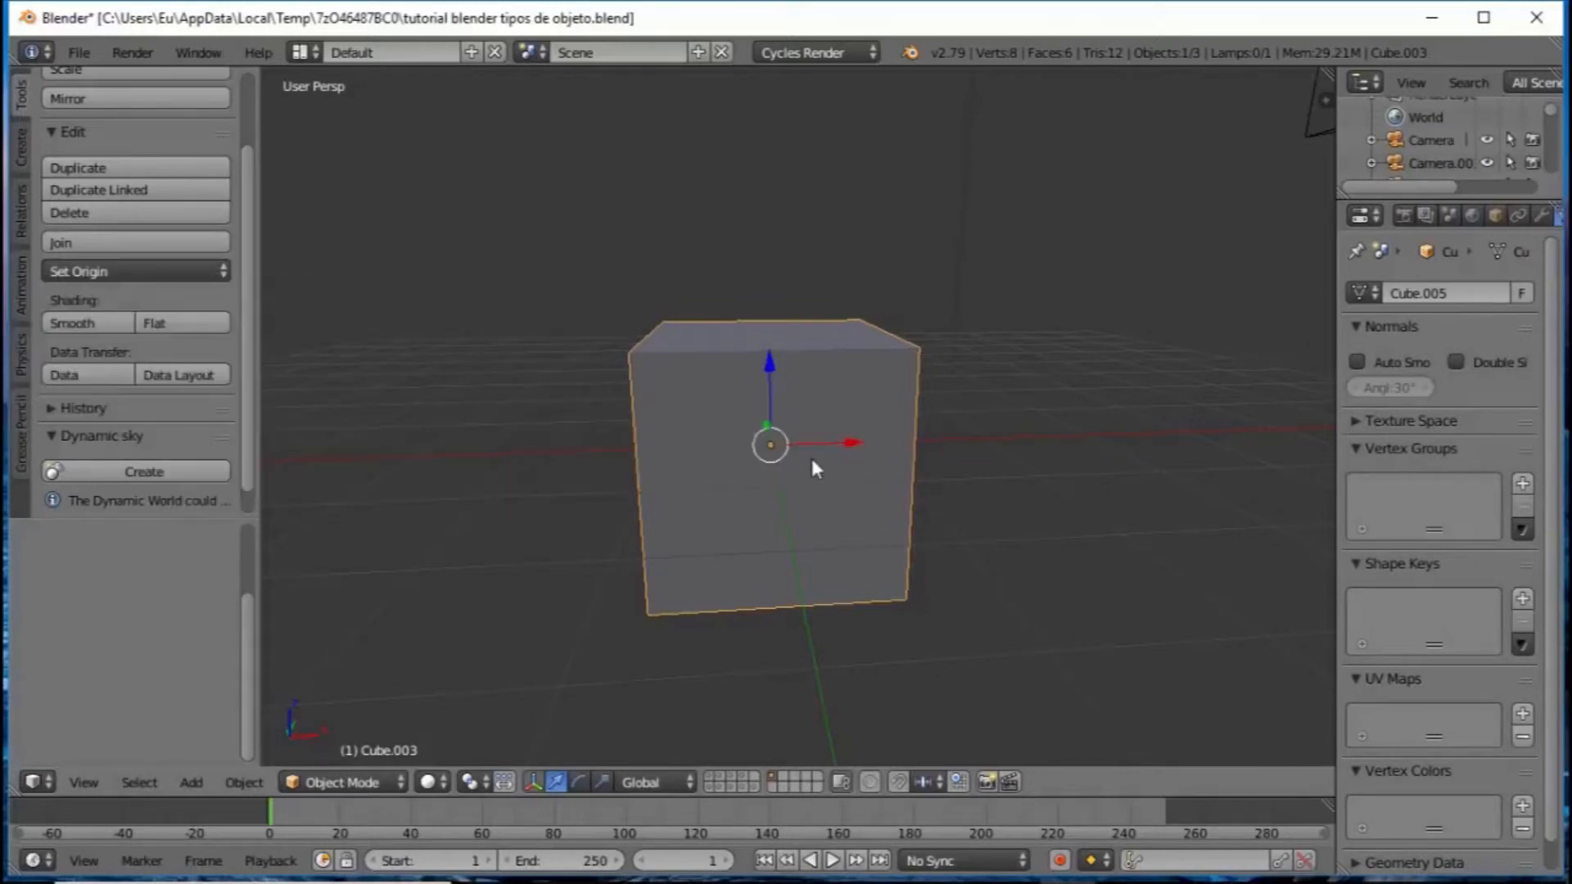
Step: Try rotating the cube around its central origin and cancel the rotation
key("Home")
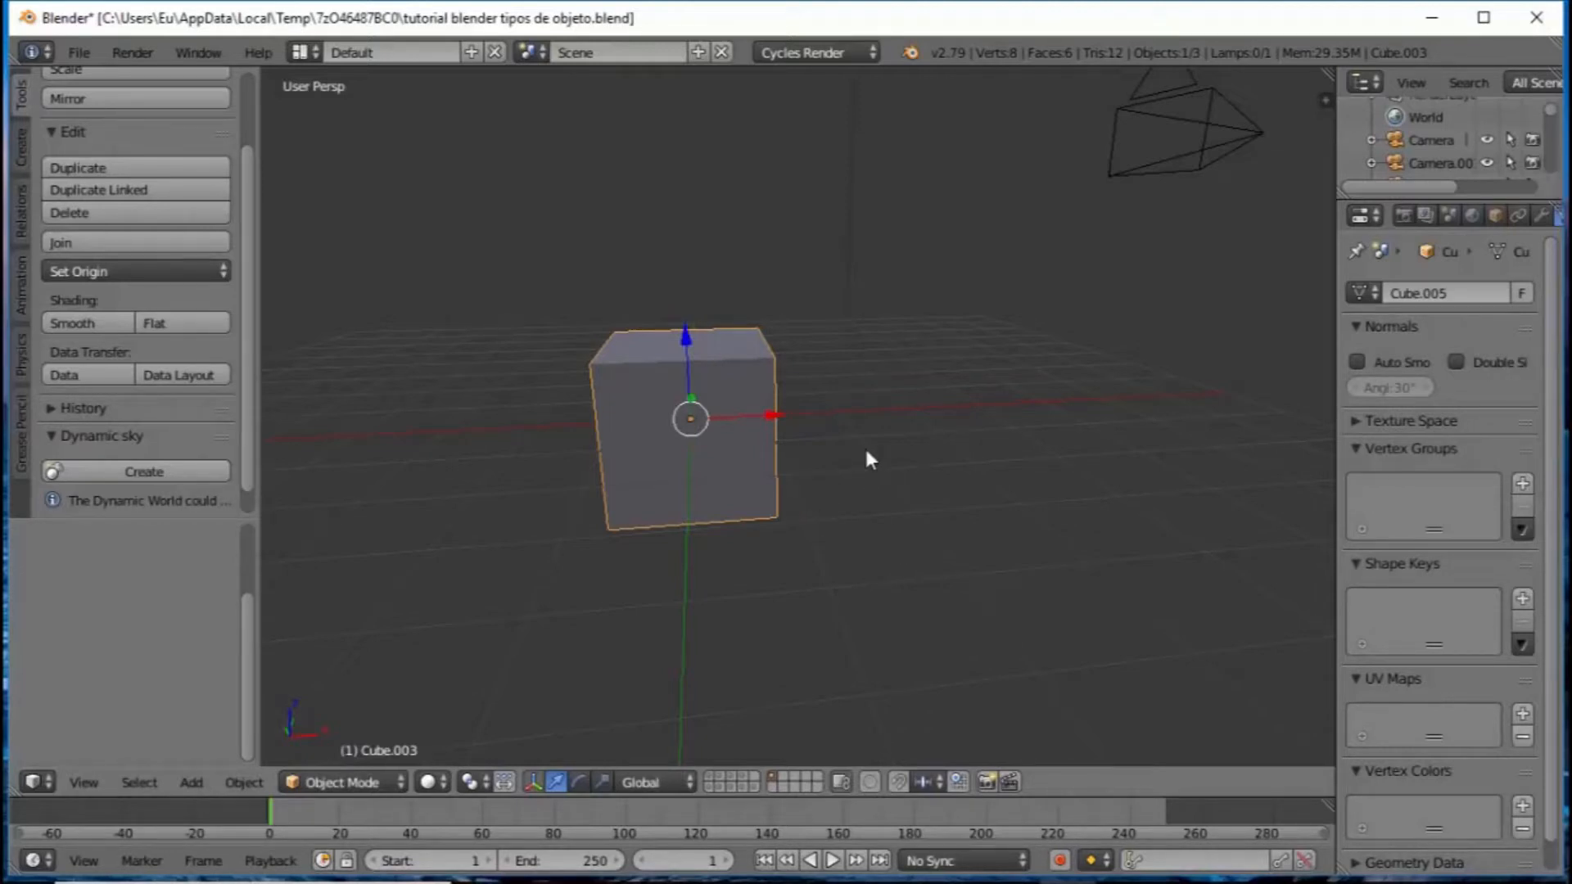
key("r")
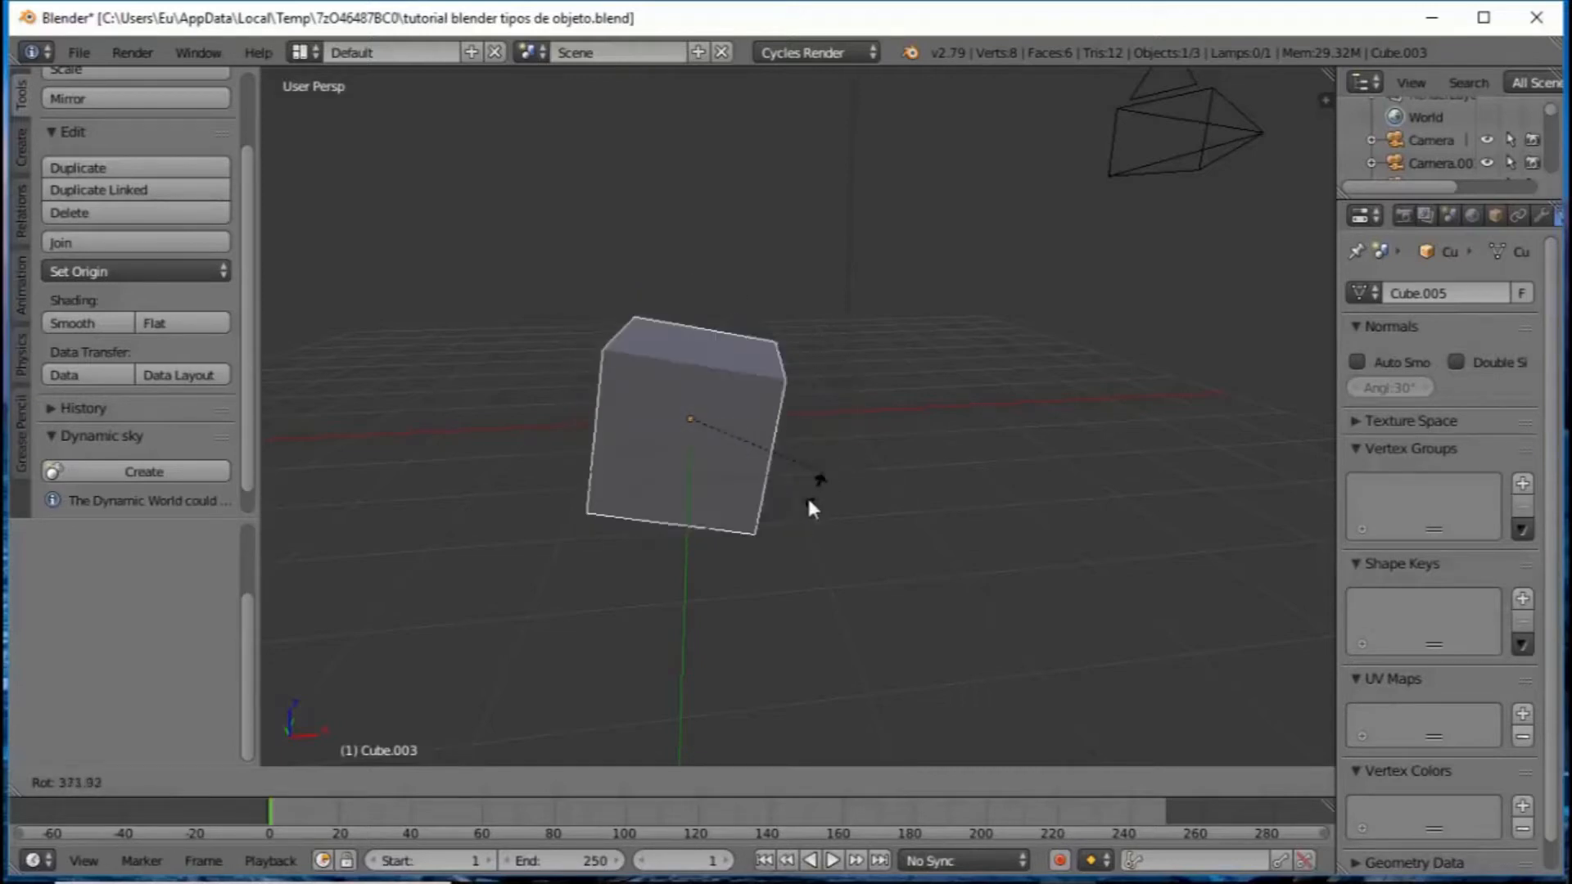
right_click(763, 508)
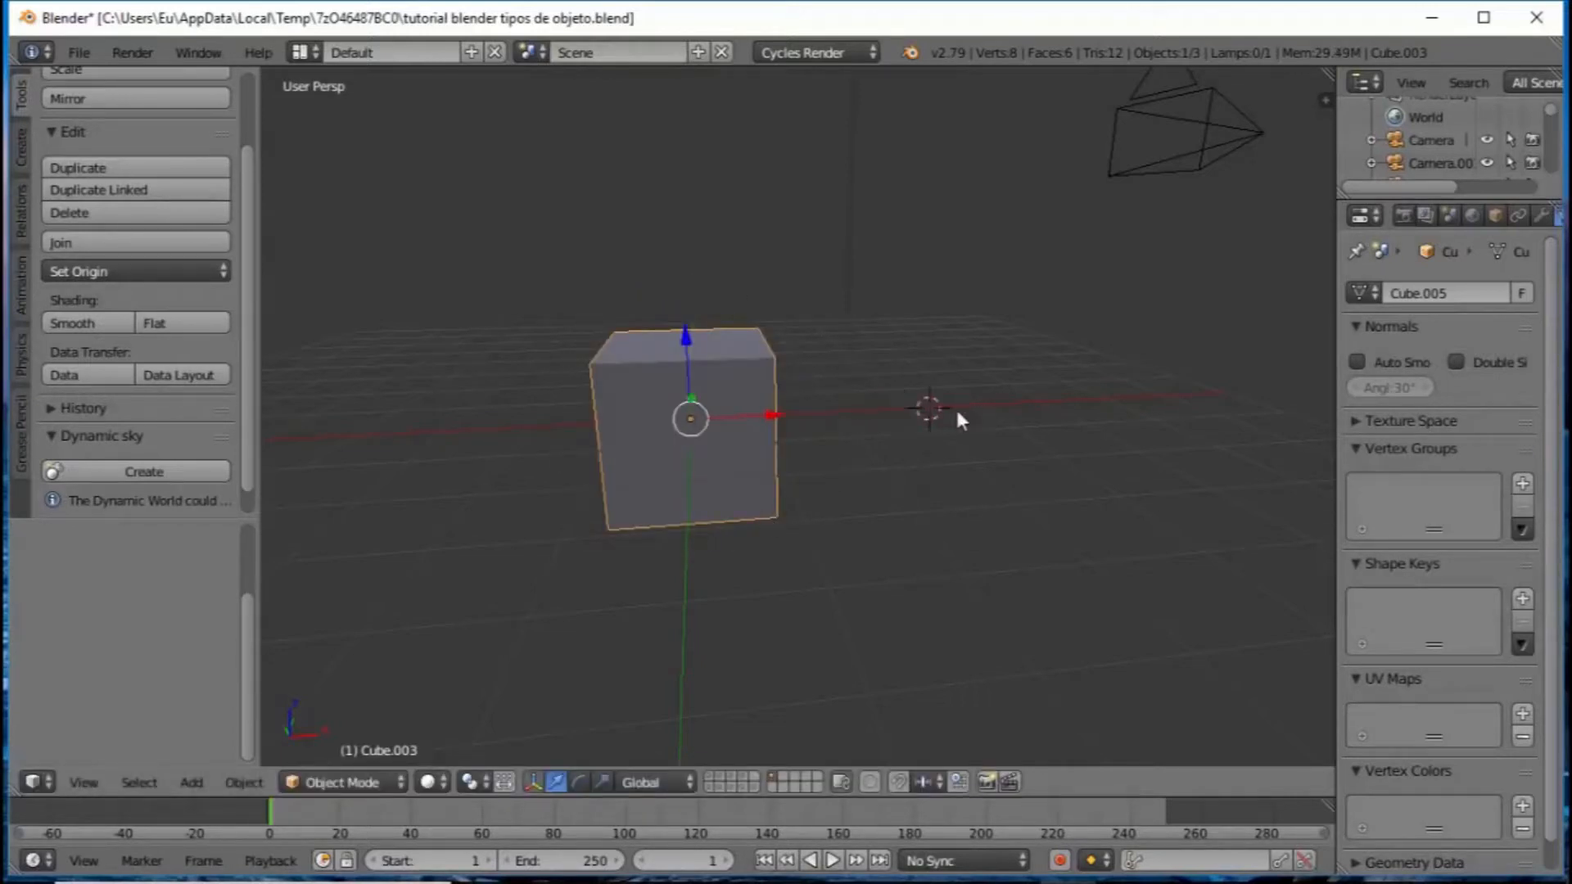
Step: Set the cube's origin to the 3D cursor beside it and try rotating the cube around that point
left_click(216, 273)
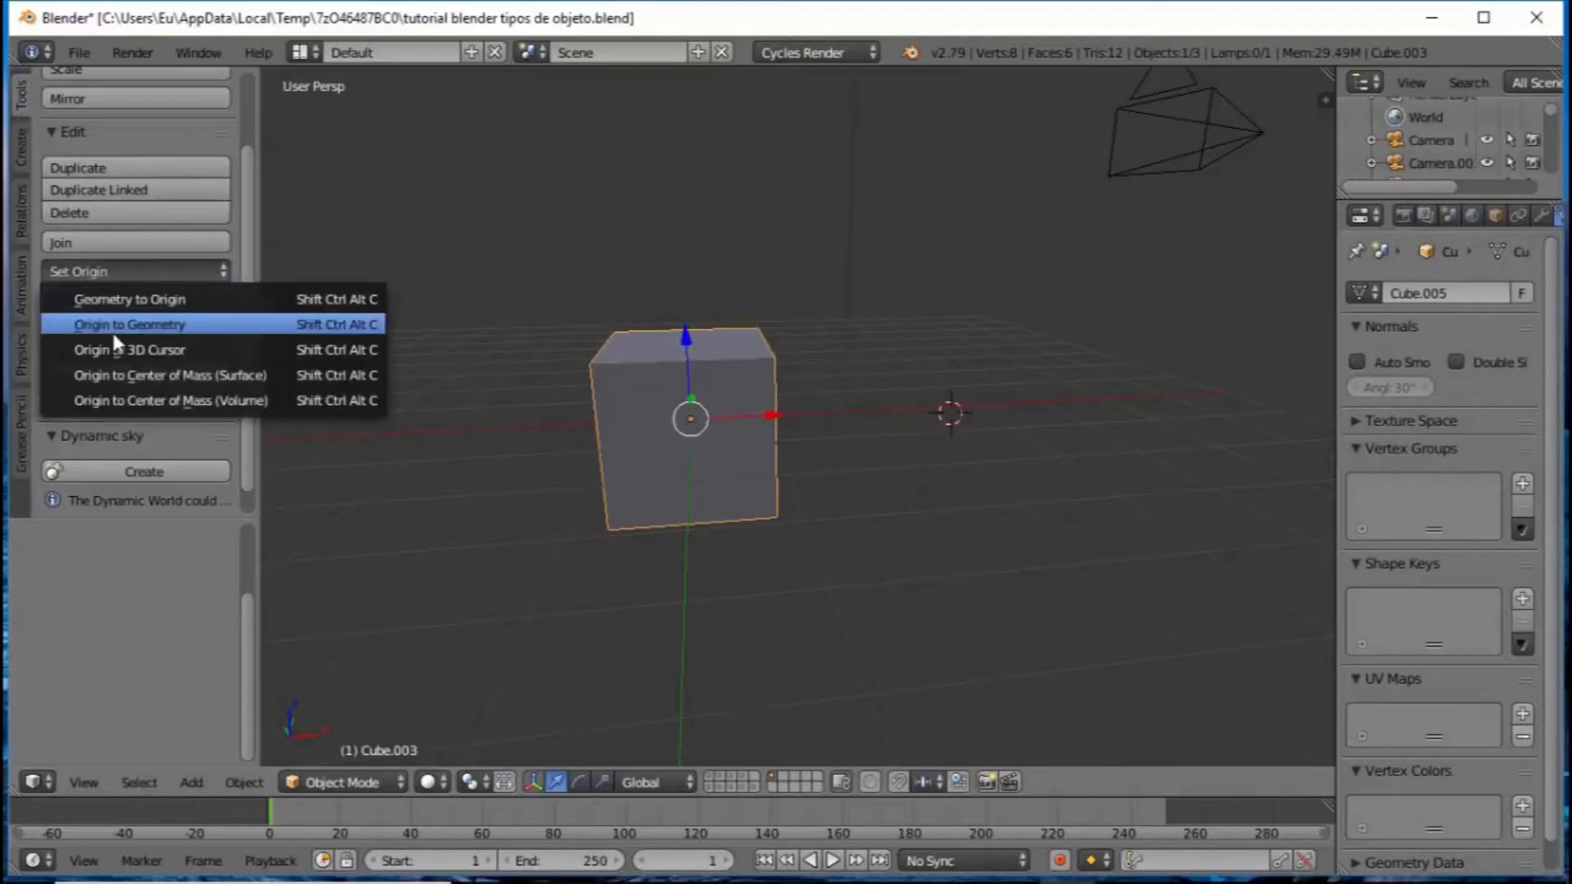
left_click(163, 349)
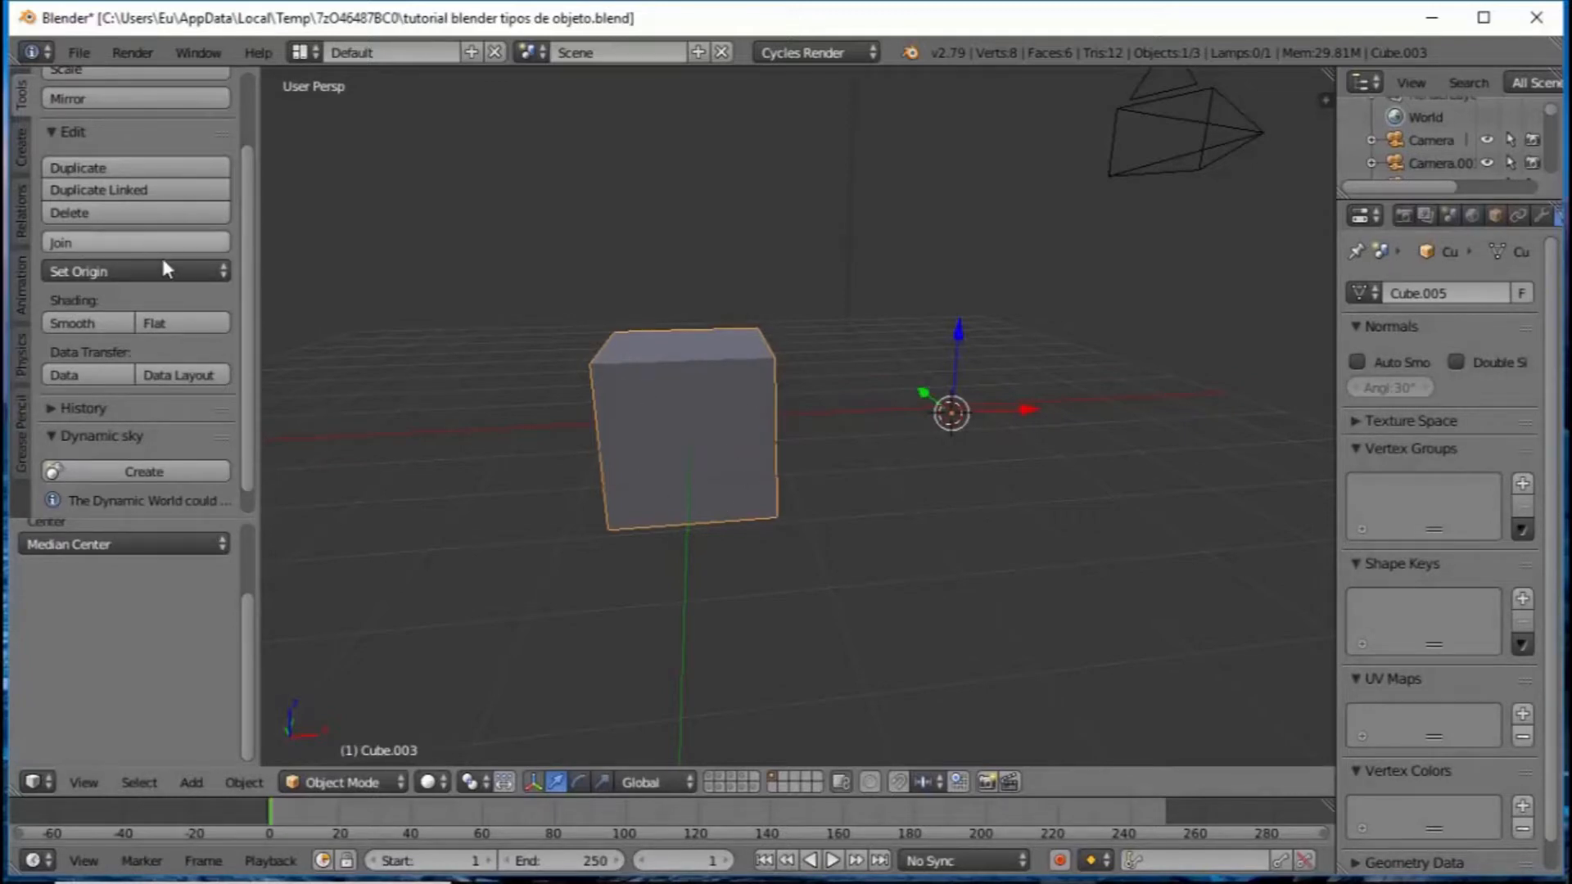
left_click(199, 266)
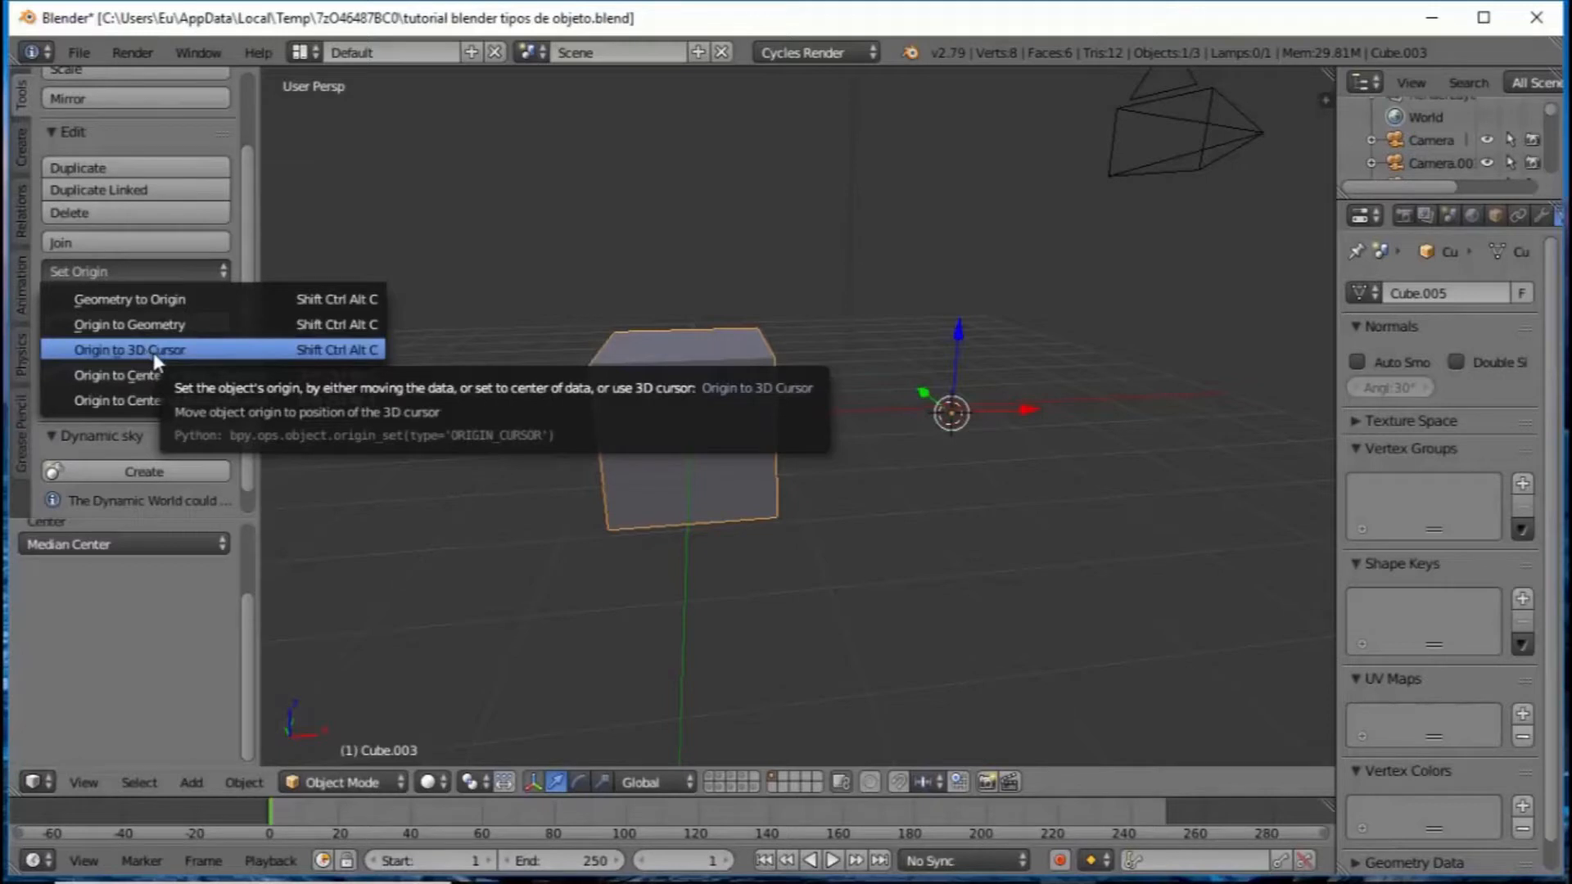
left_click(176, 350)
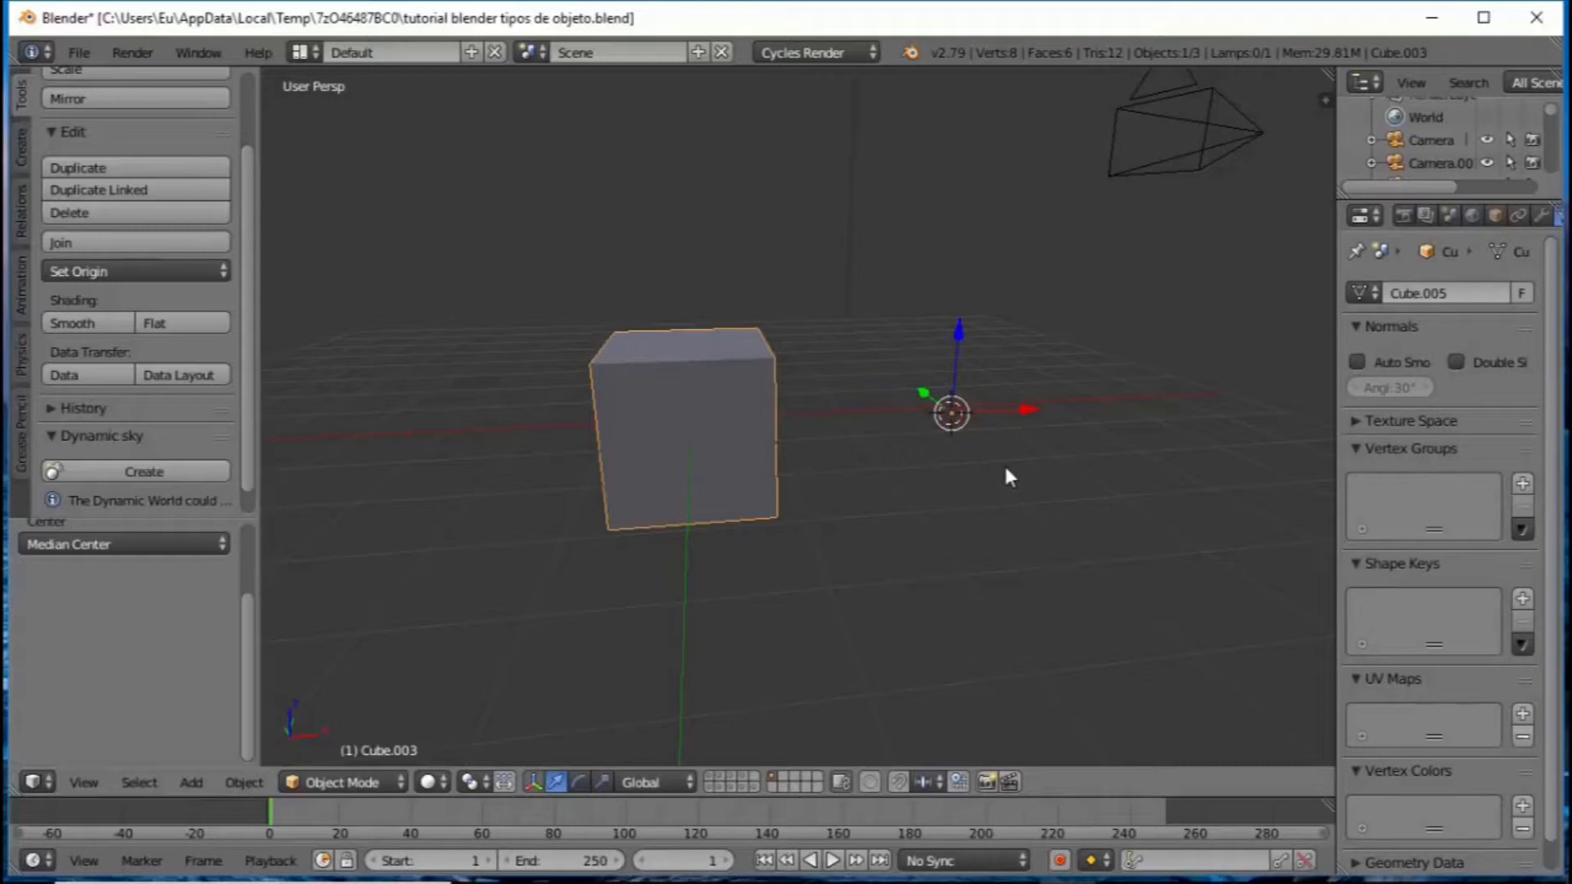
key("r")
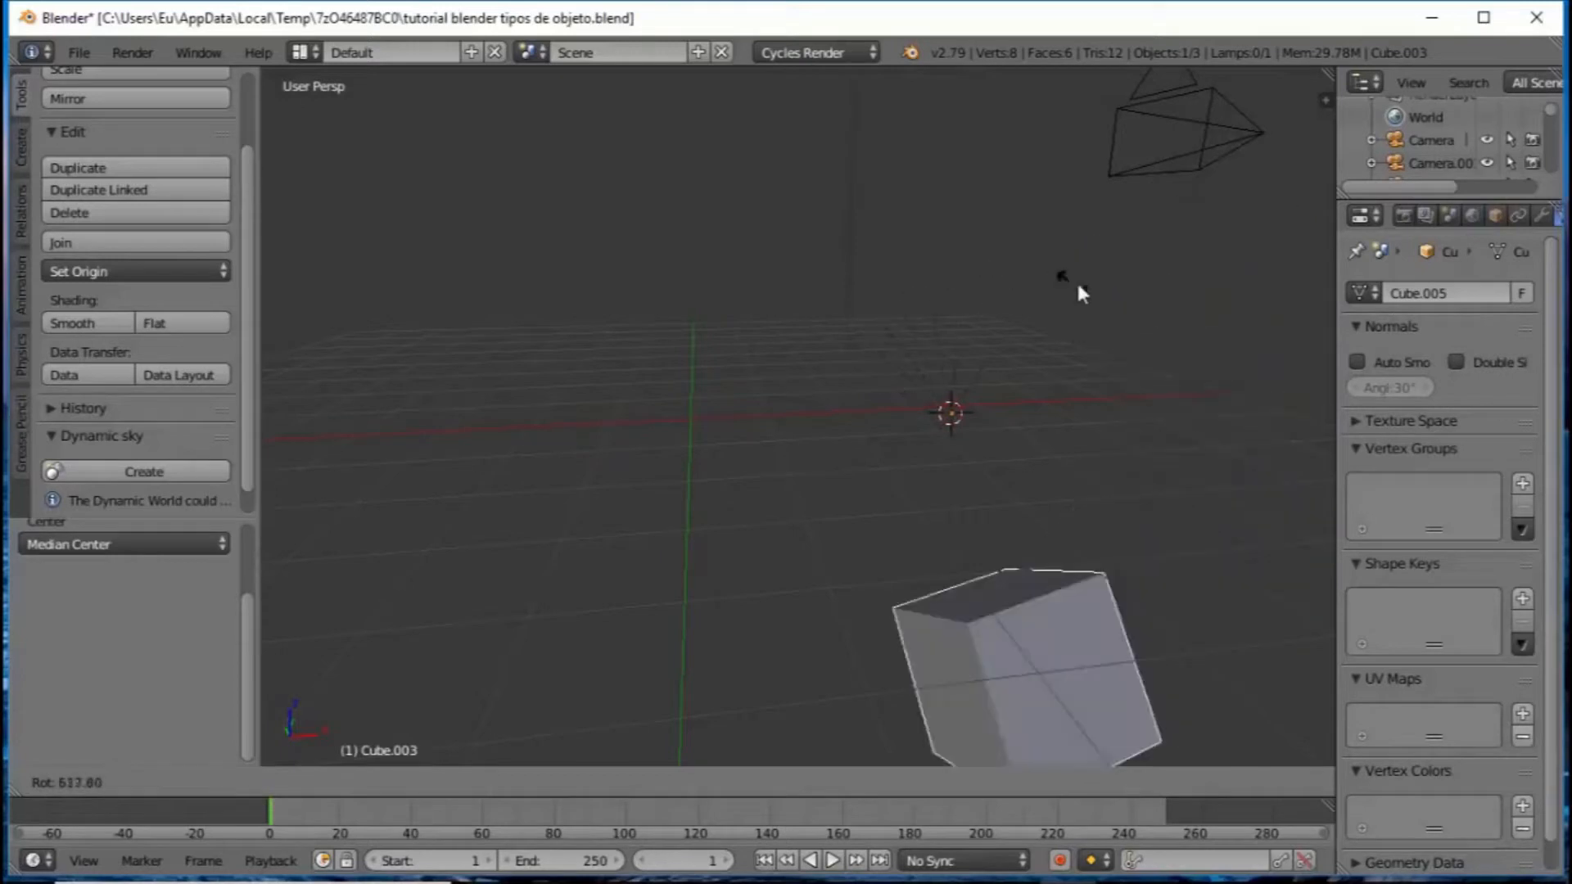
key("Escape")
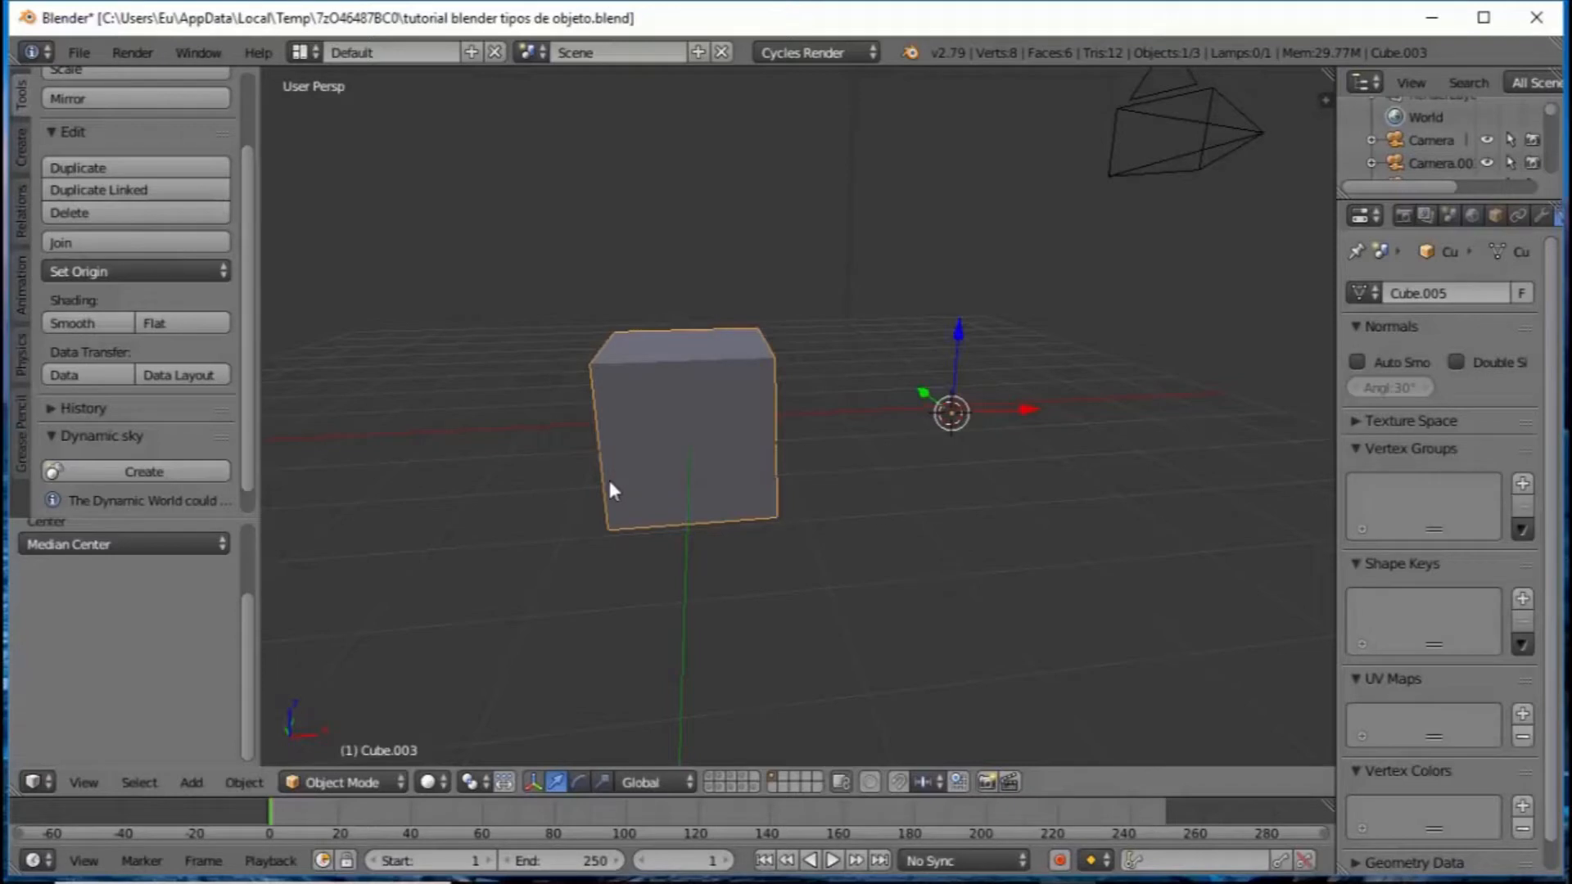
Step: Apply Geometry to Origin to bring the cube onto its displaced origin, and undo that move
left_click(209, 272)
left_click(147, 271)
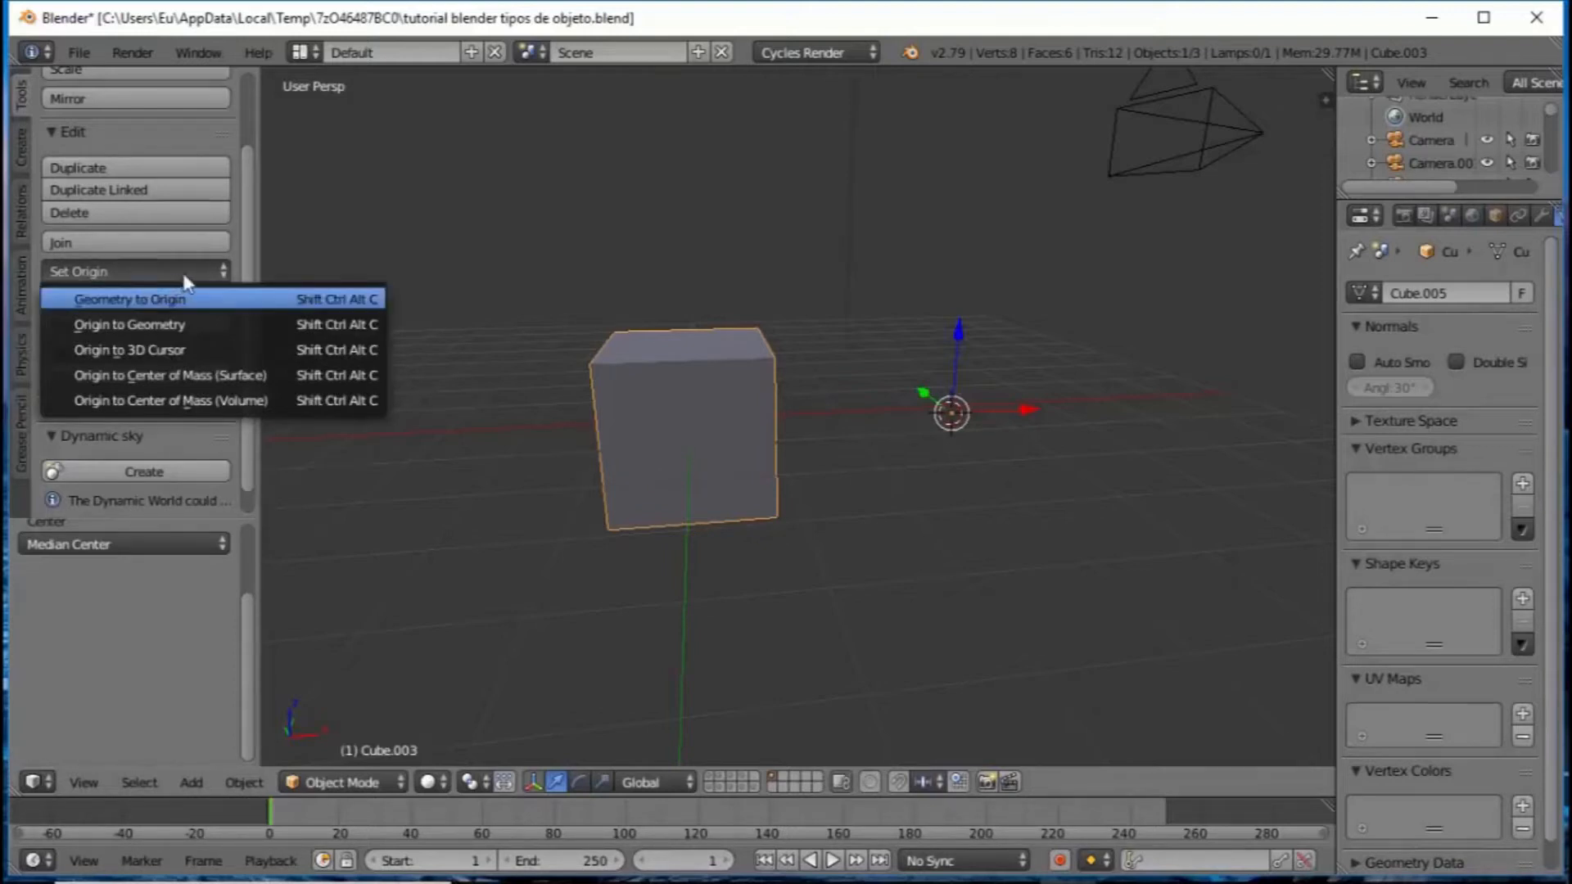
left_click(171, 300)
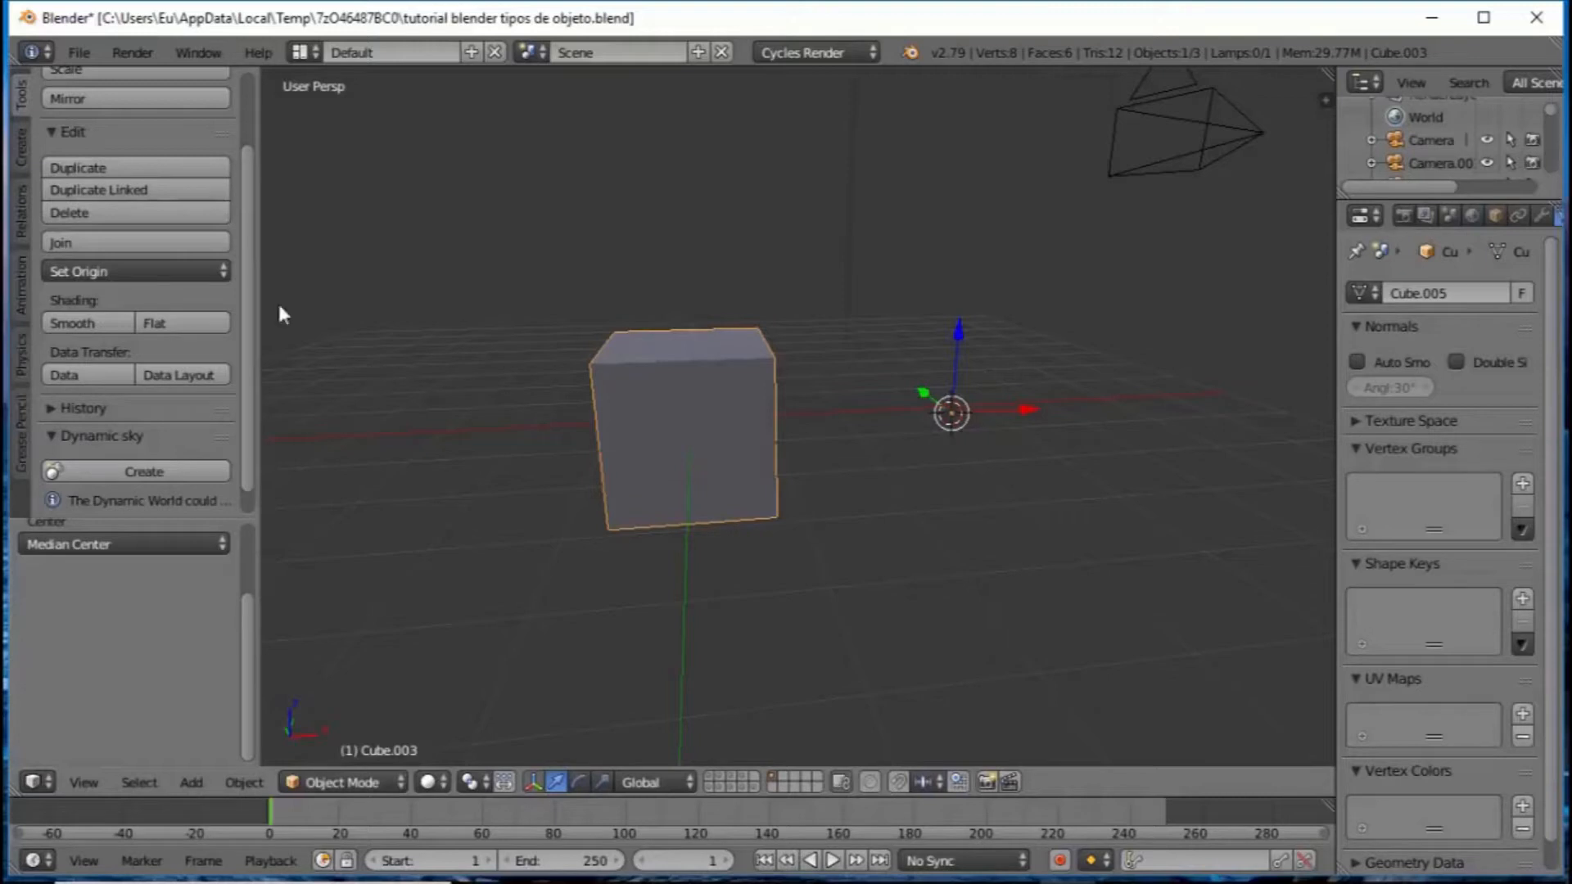
left_click(214, 269)
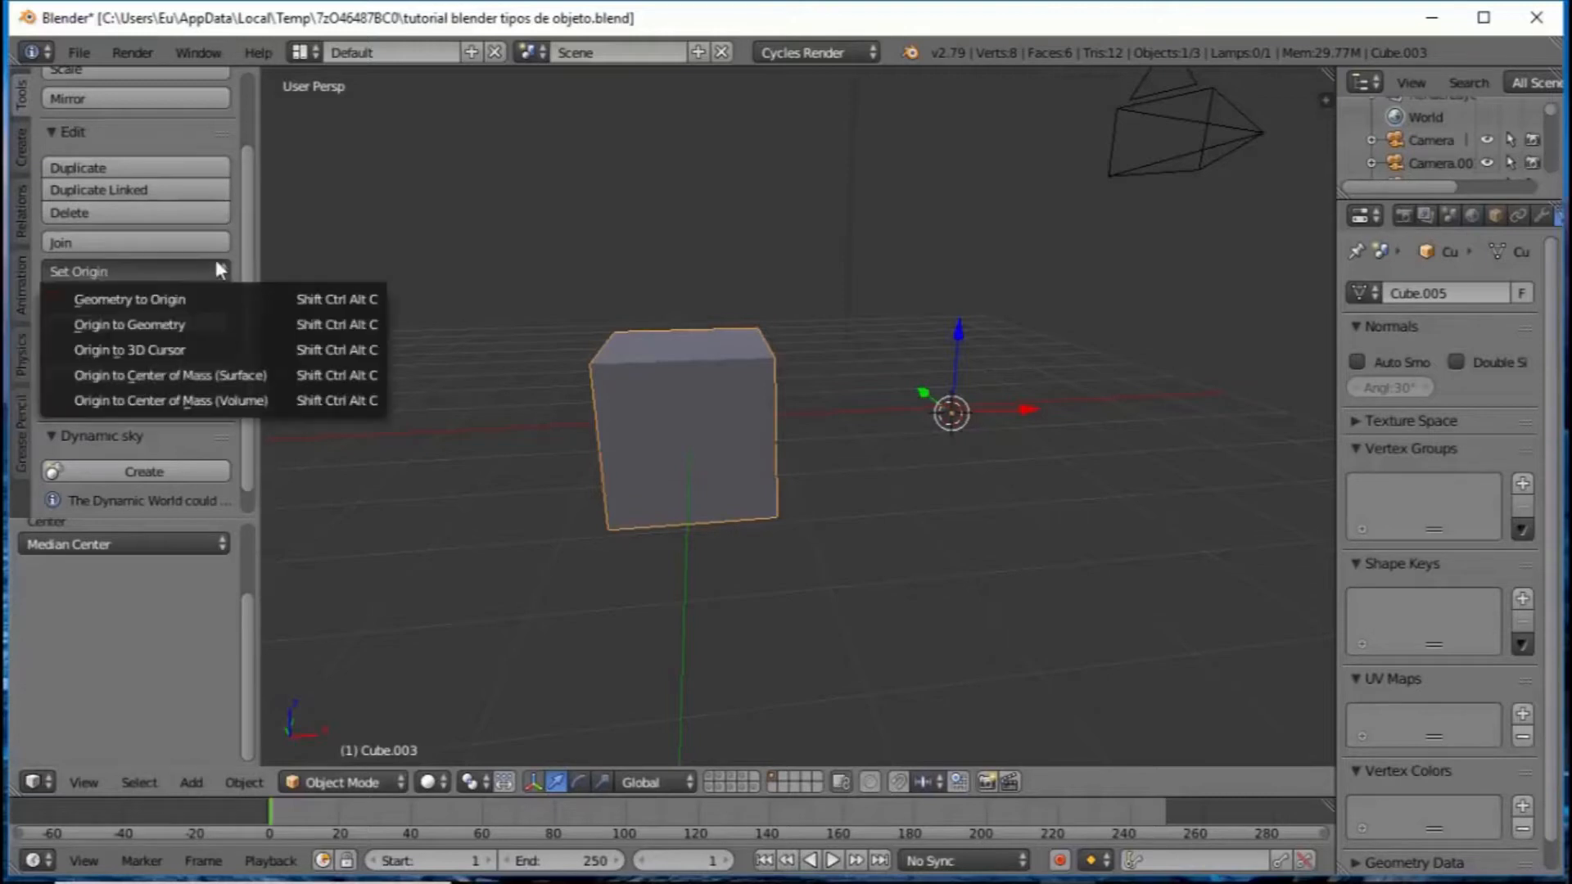
left_click(169, 303)
middle_click_drag(704, 463, 737, 474)
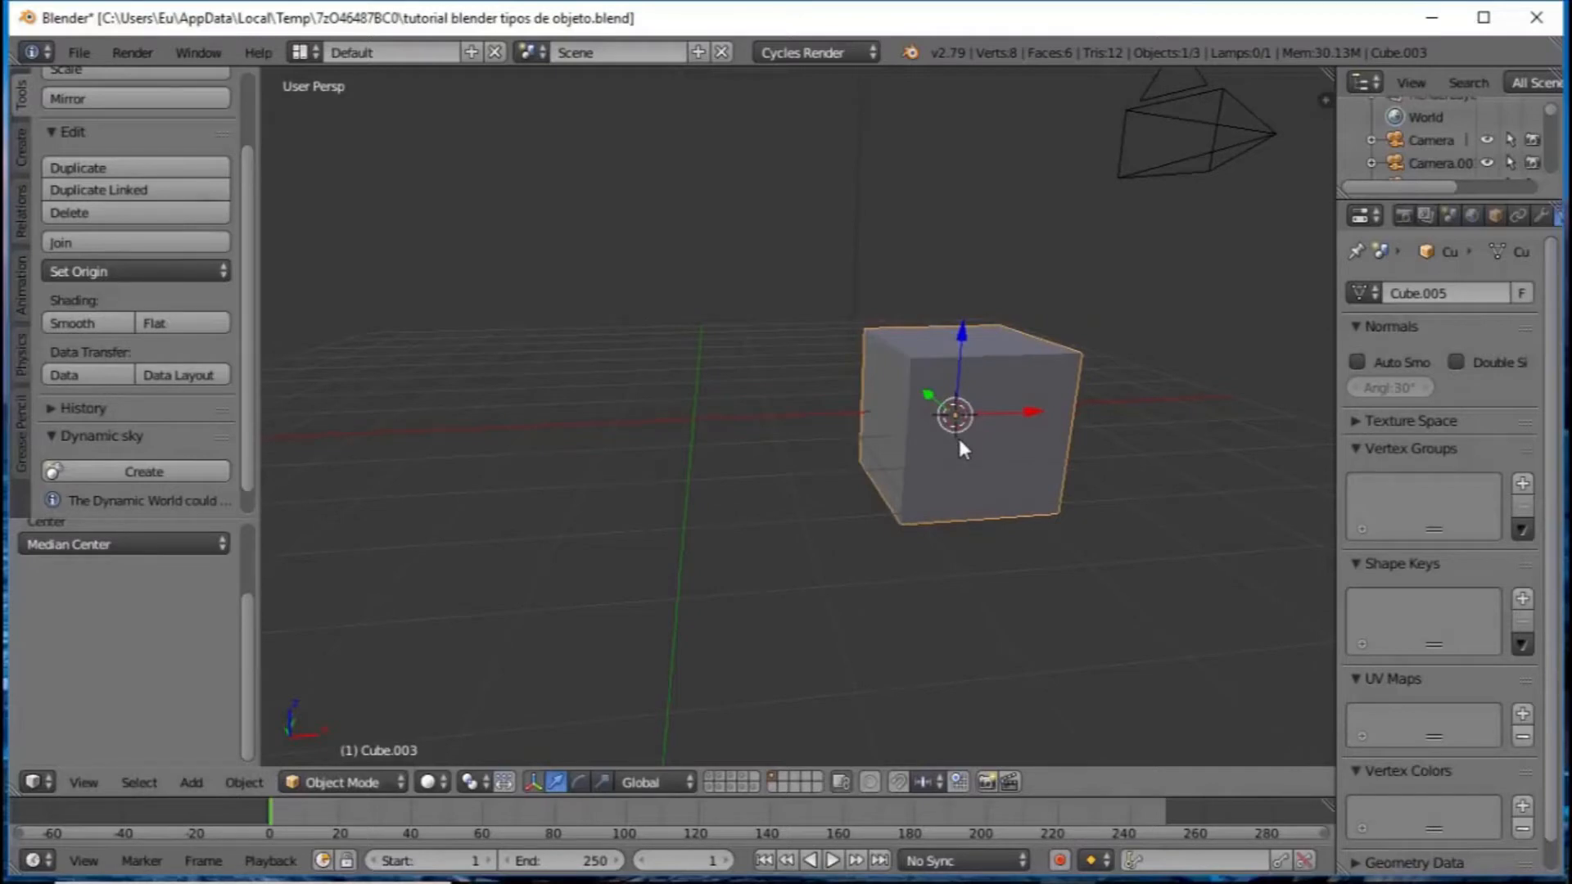
key("ctrl+z")
Step: Return the cube's origin to its centre with Origin to Geometry
left_click(186, 273)
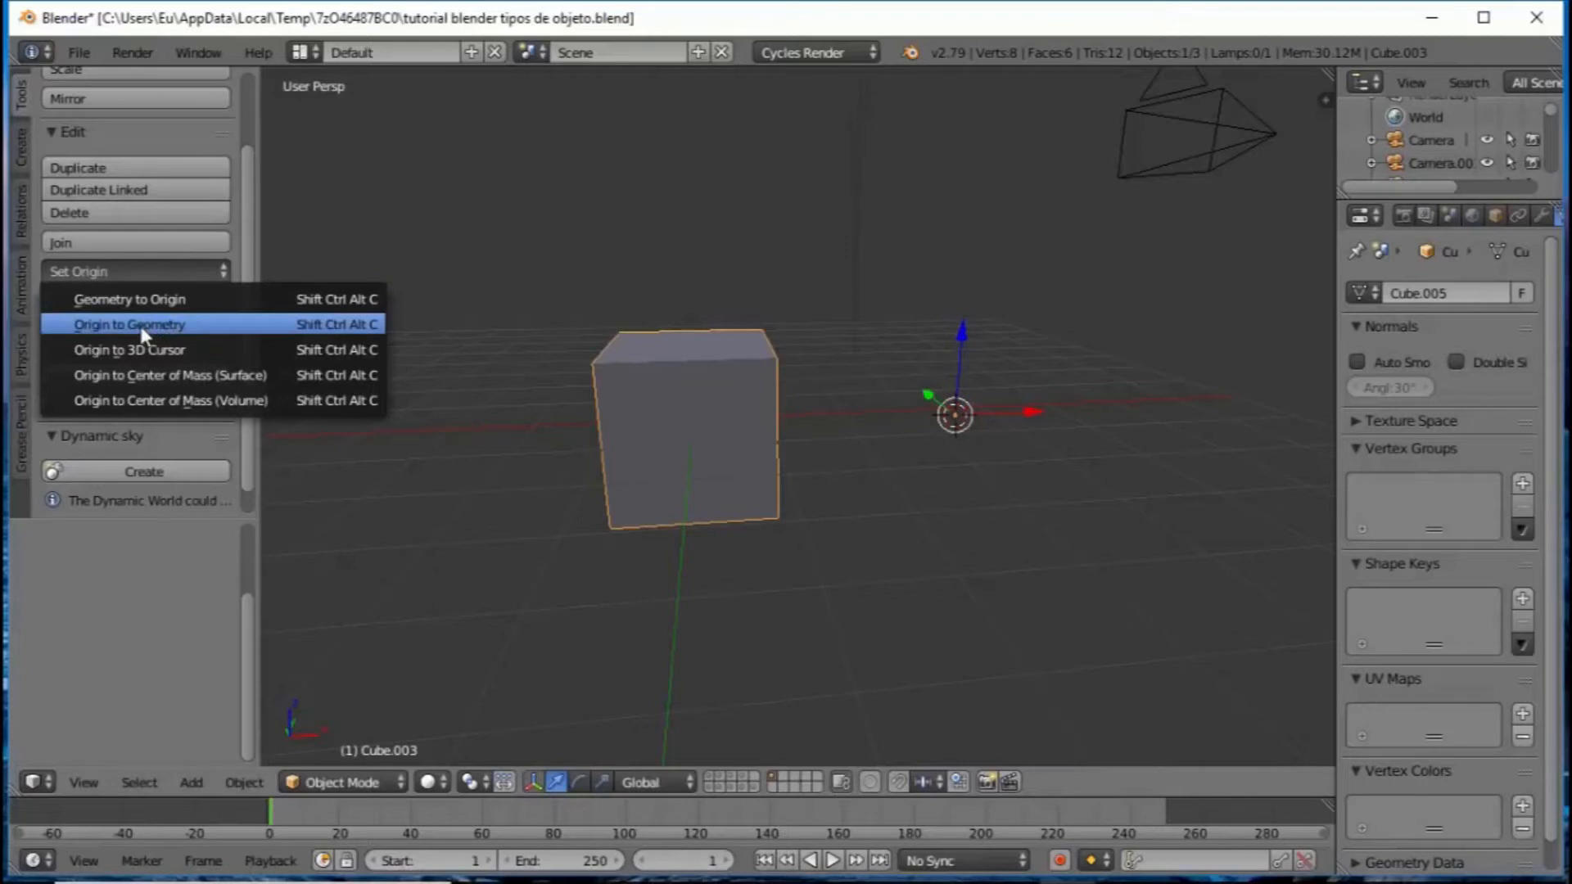
left_click(197, 330)
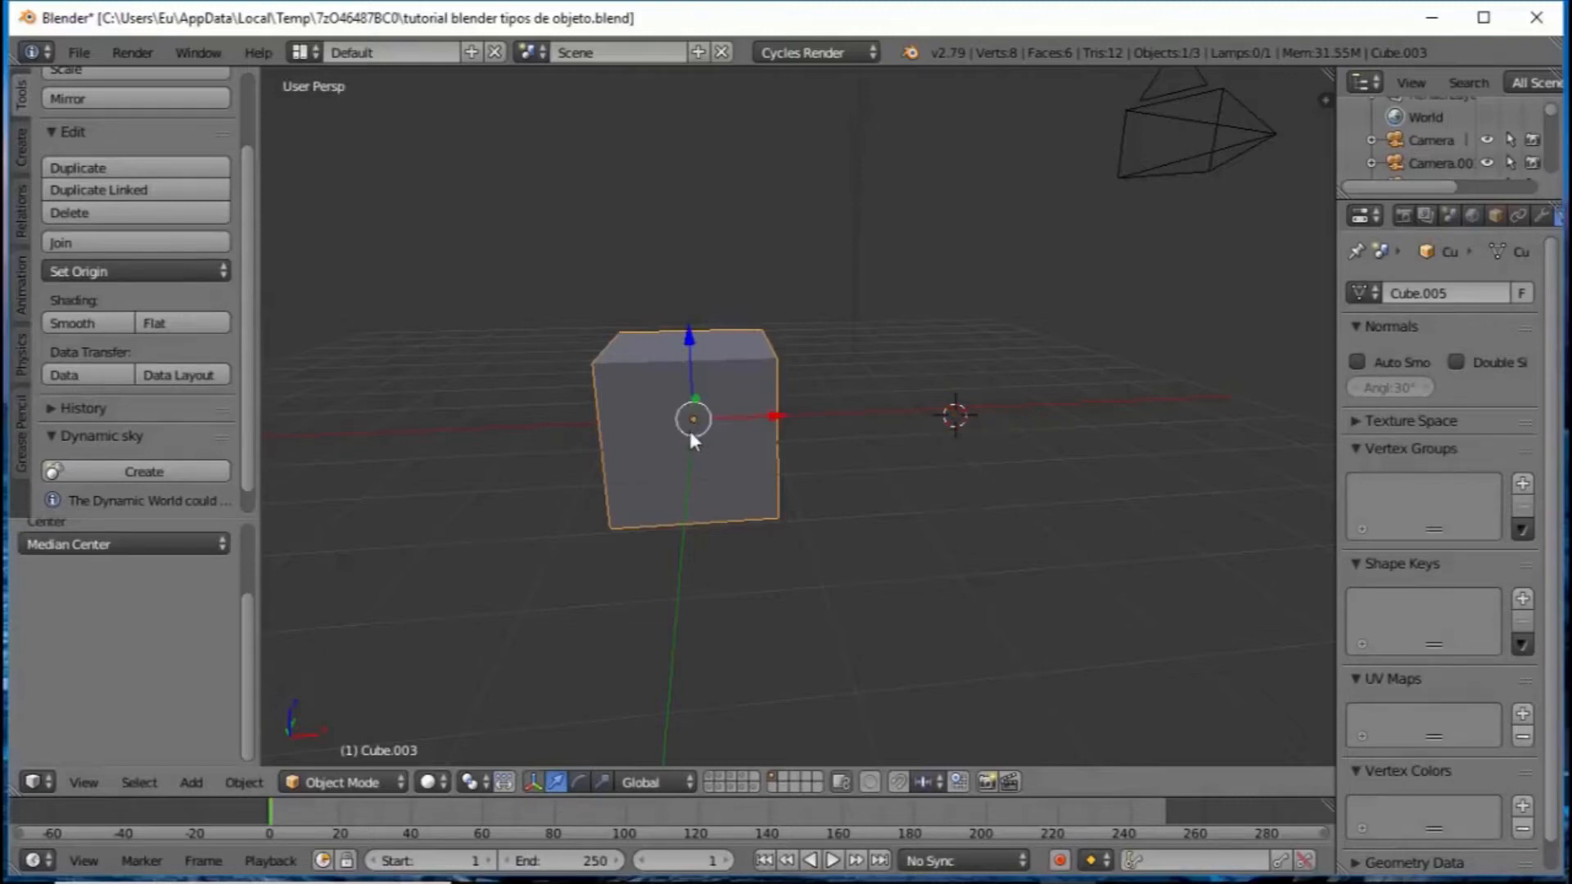
middle_click_drag(690, 431, 842, 457)
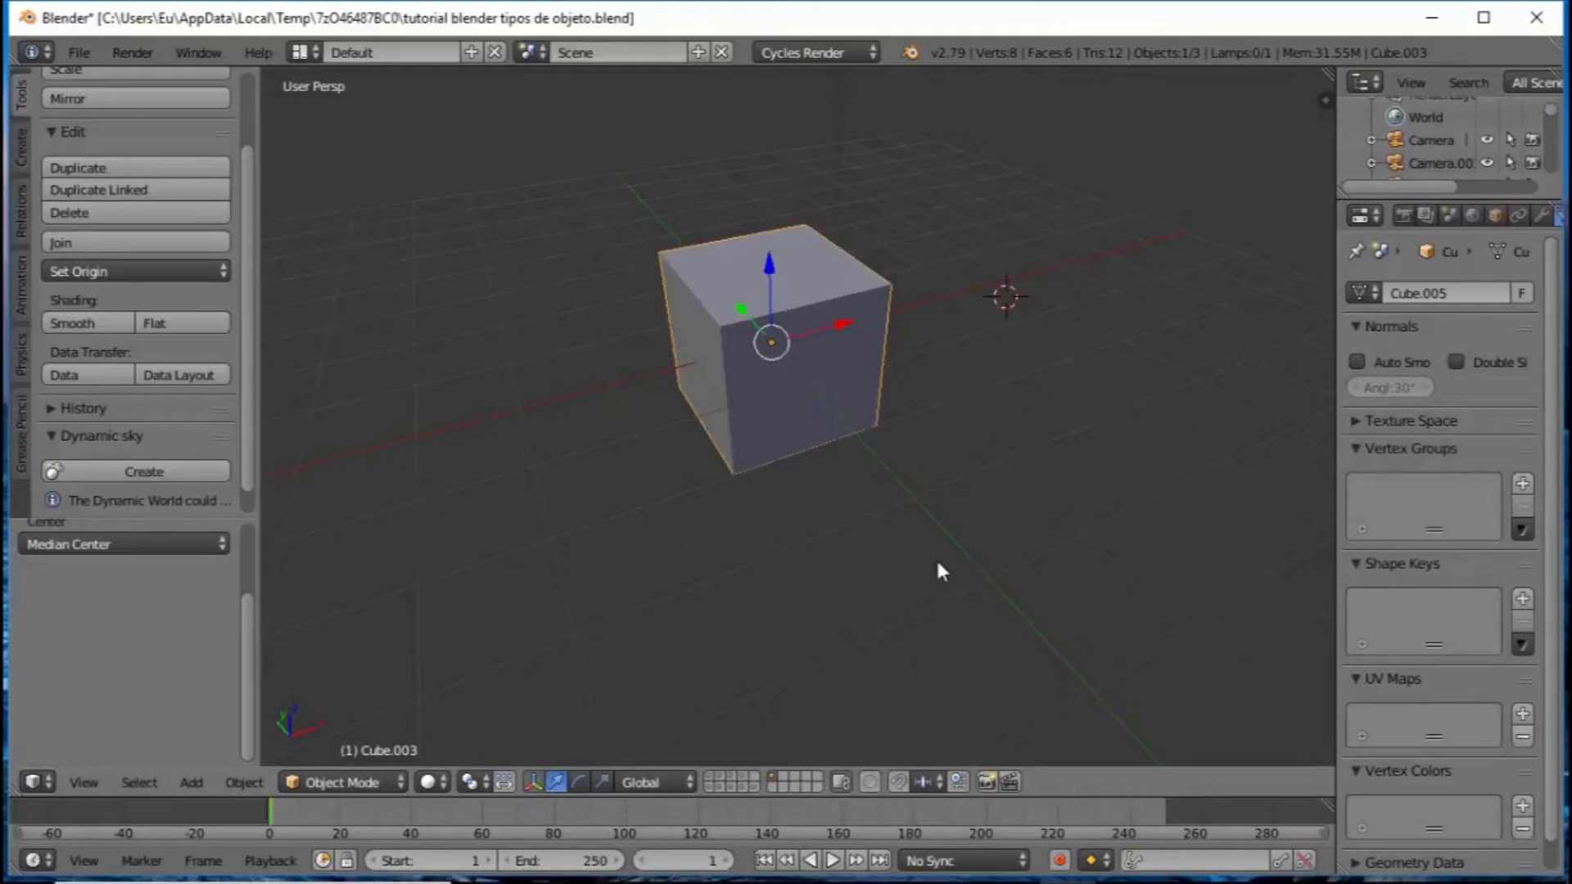
Step: Scale the cube along the global Y axis by a factor of about 0.061, flattening it into a thin panel
key("s")
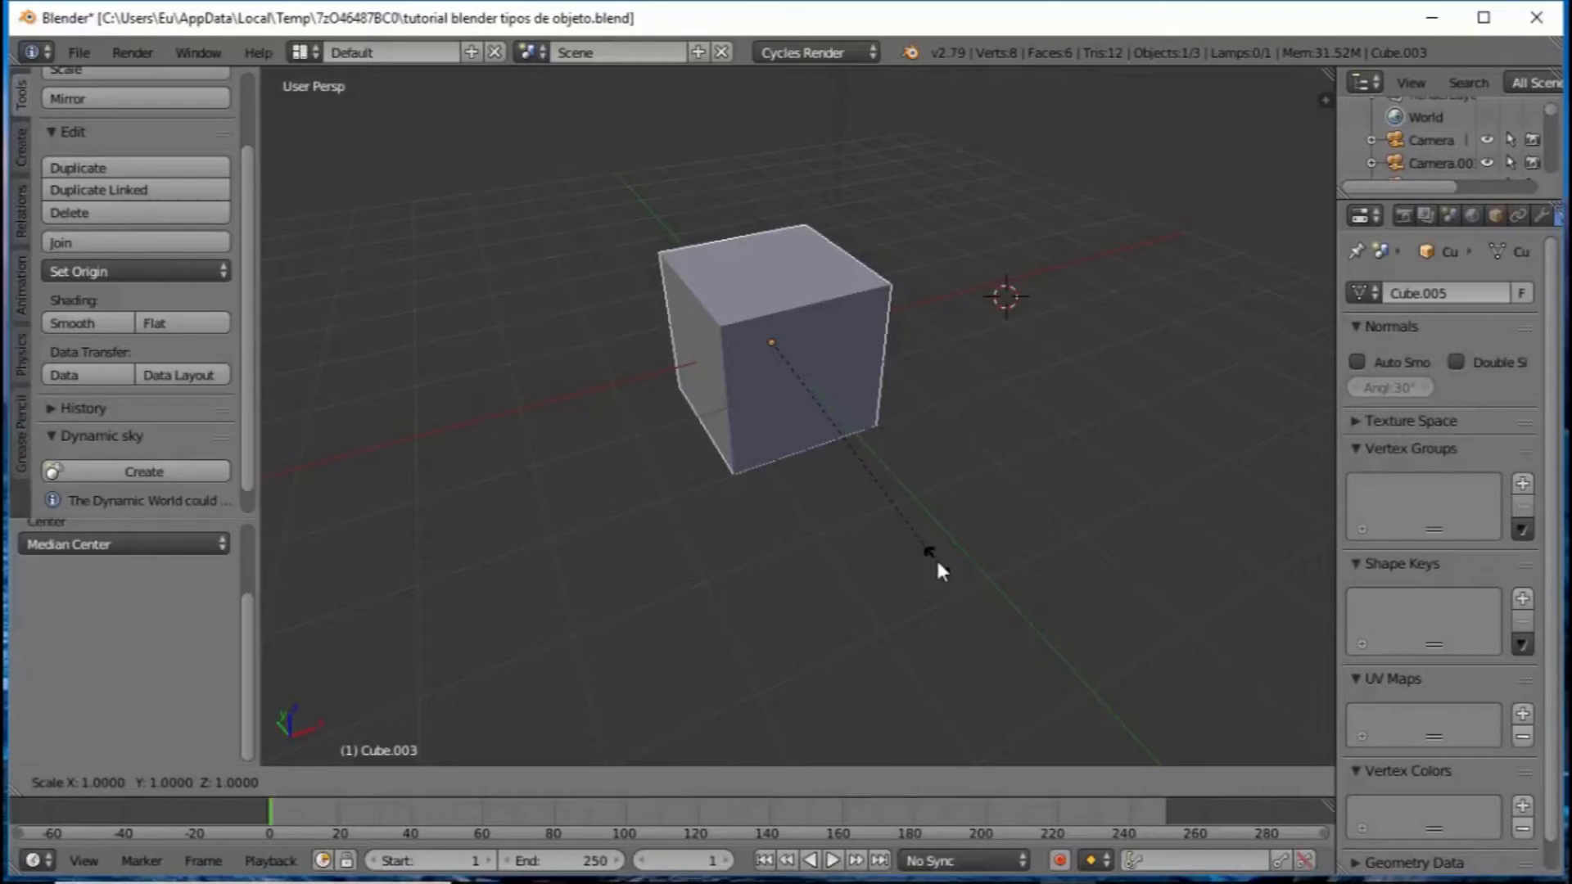
right_click(938, 560)
middle_click_drag(881, 435, 906, 494)
scroll(897, 481, "down", 2)
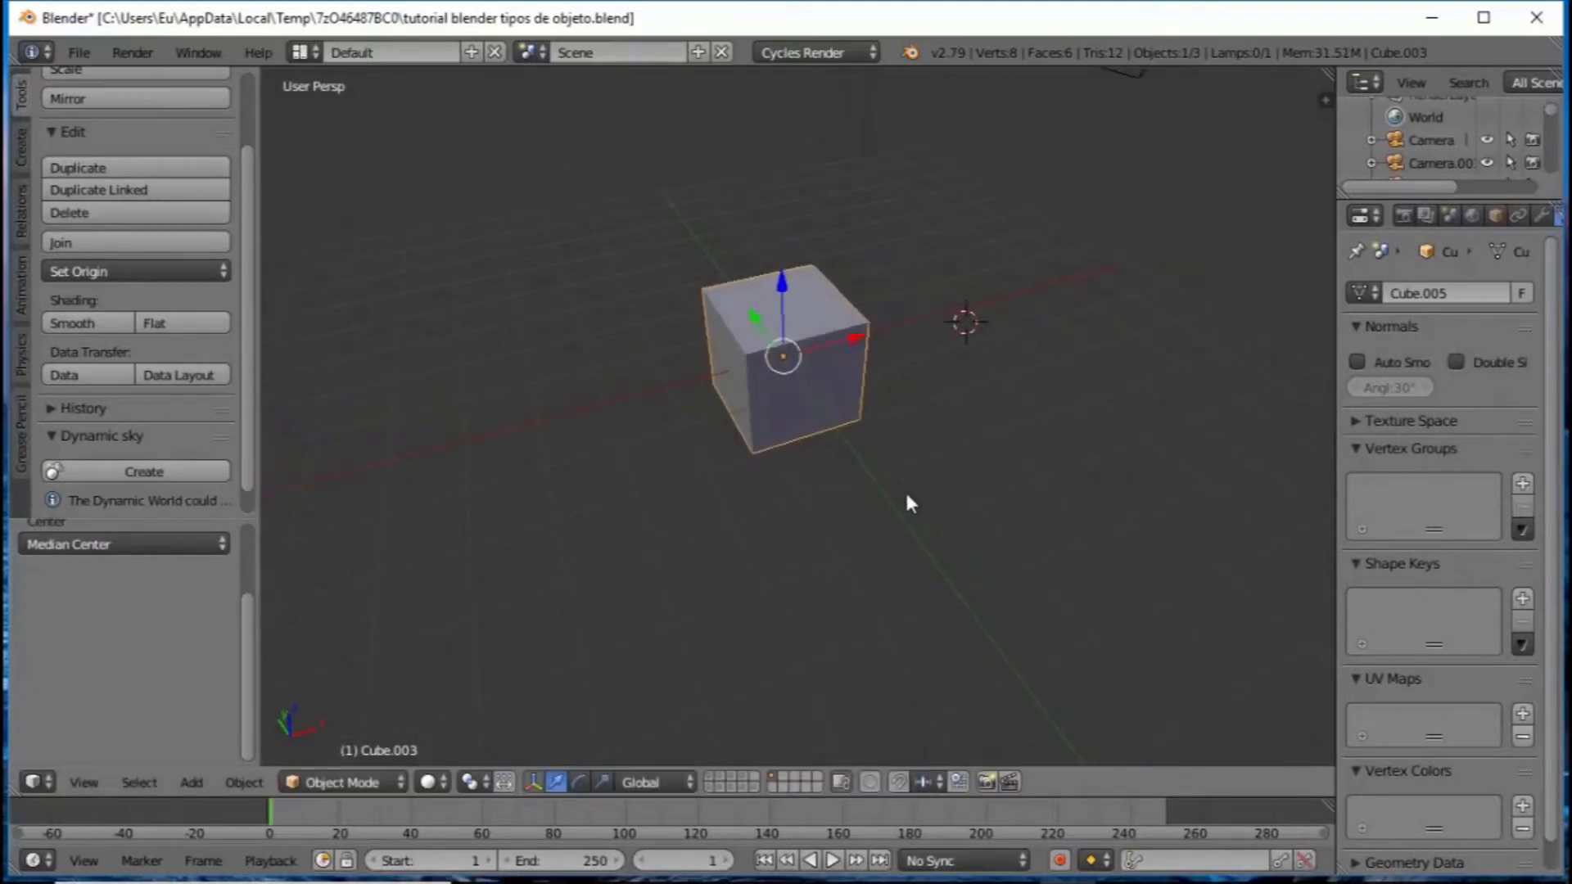
key("s")
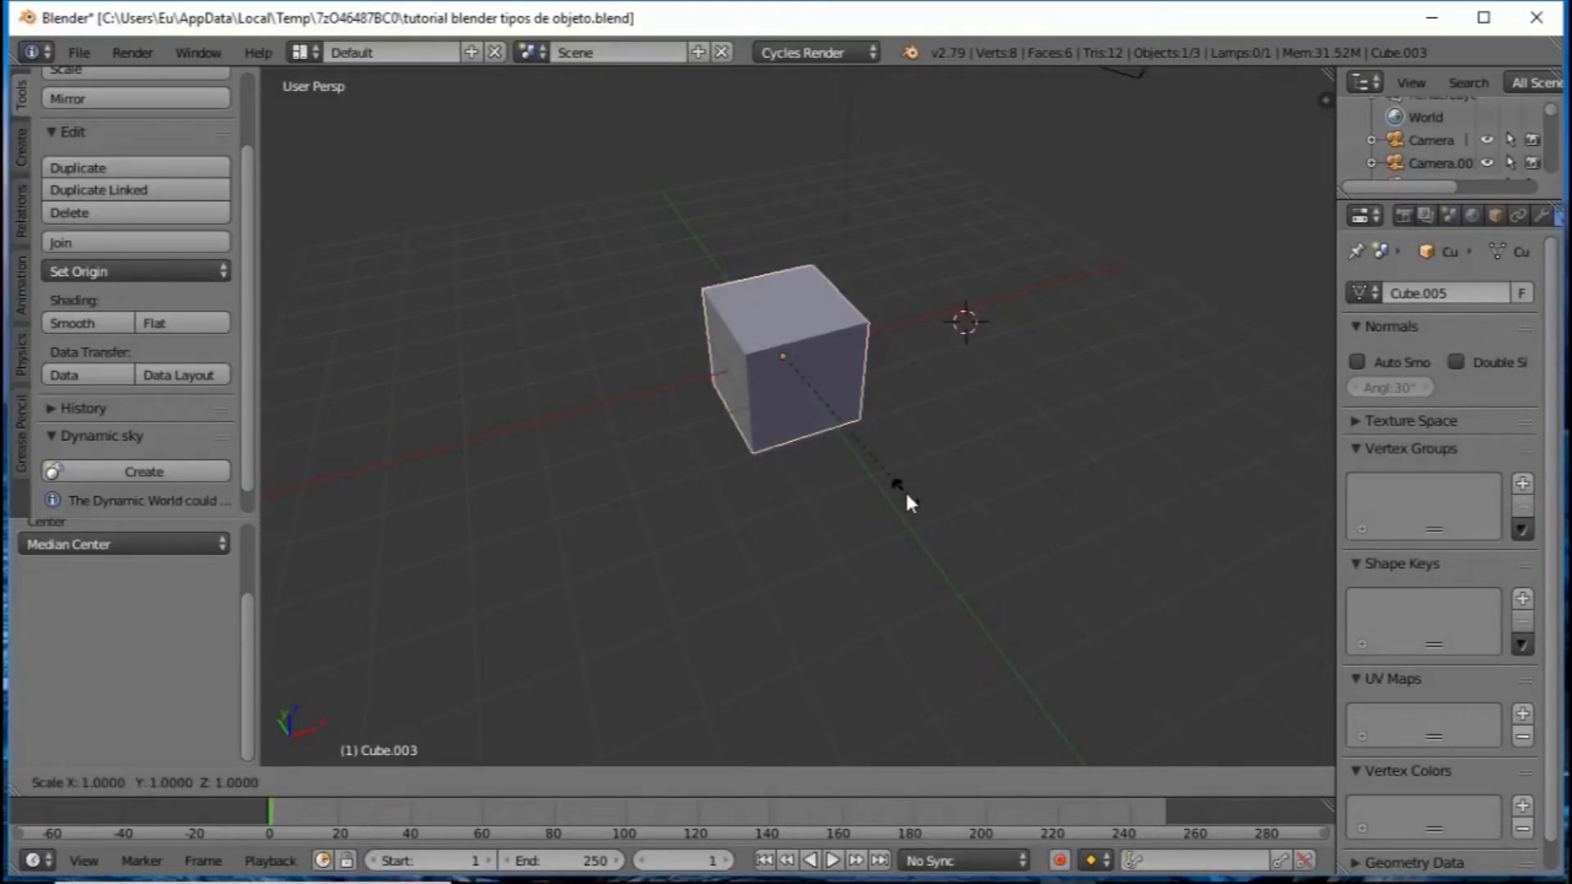
key("y")
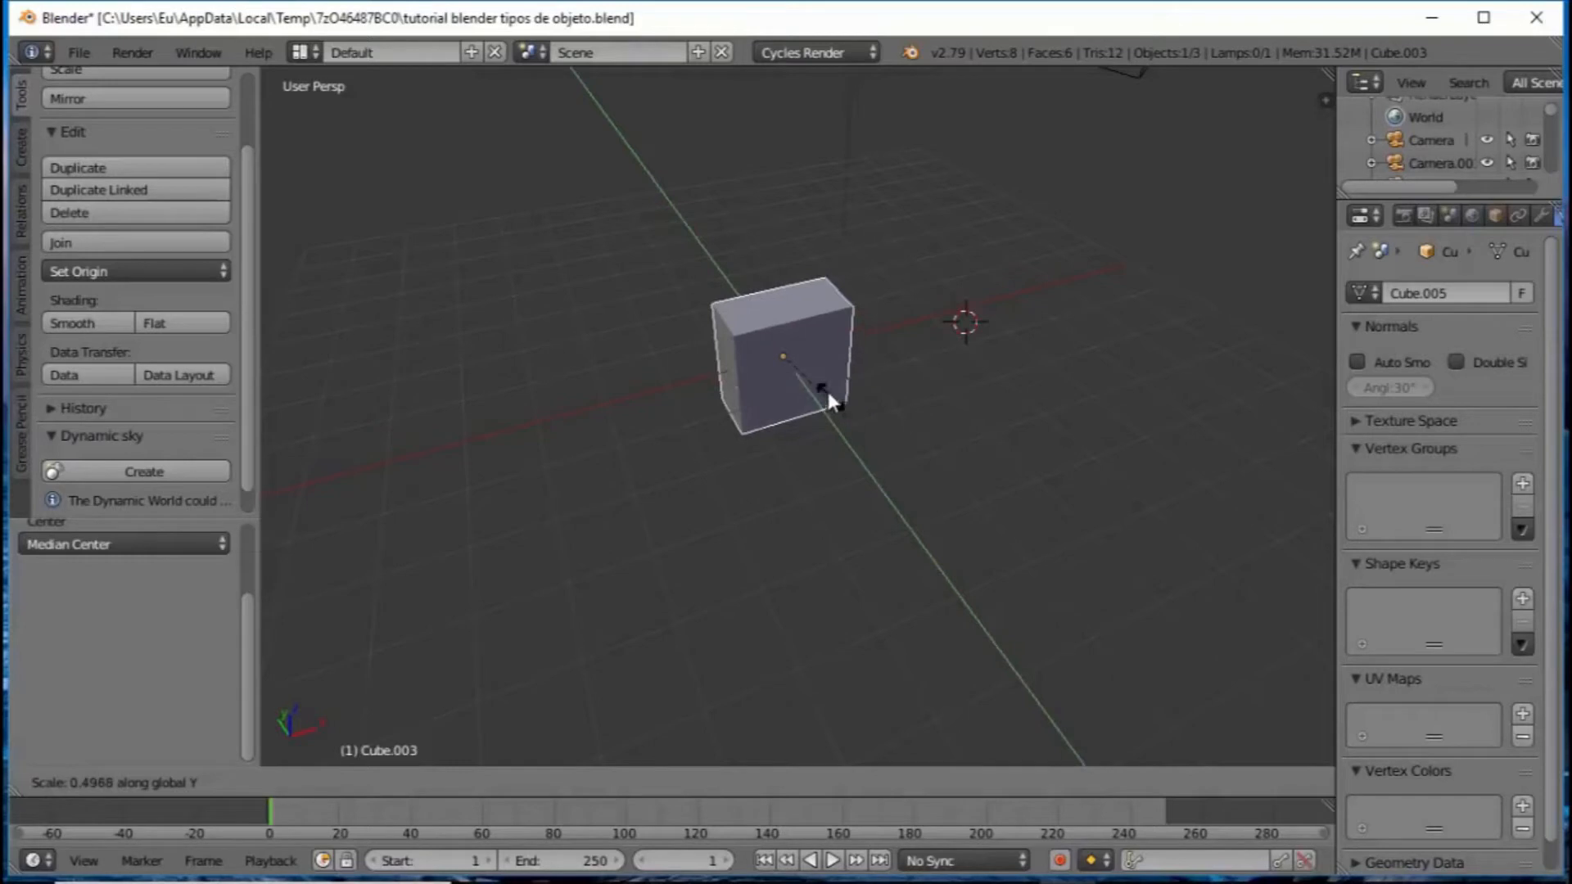
left_click(790, 362)
Step: Stretch the thin panel along the Z axis by a factor of about 1.946 and switch to the orthographic view
middle_click_drag(790, 362, 820, 437)
key("s")
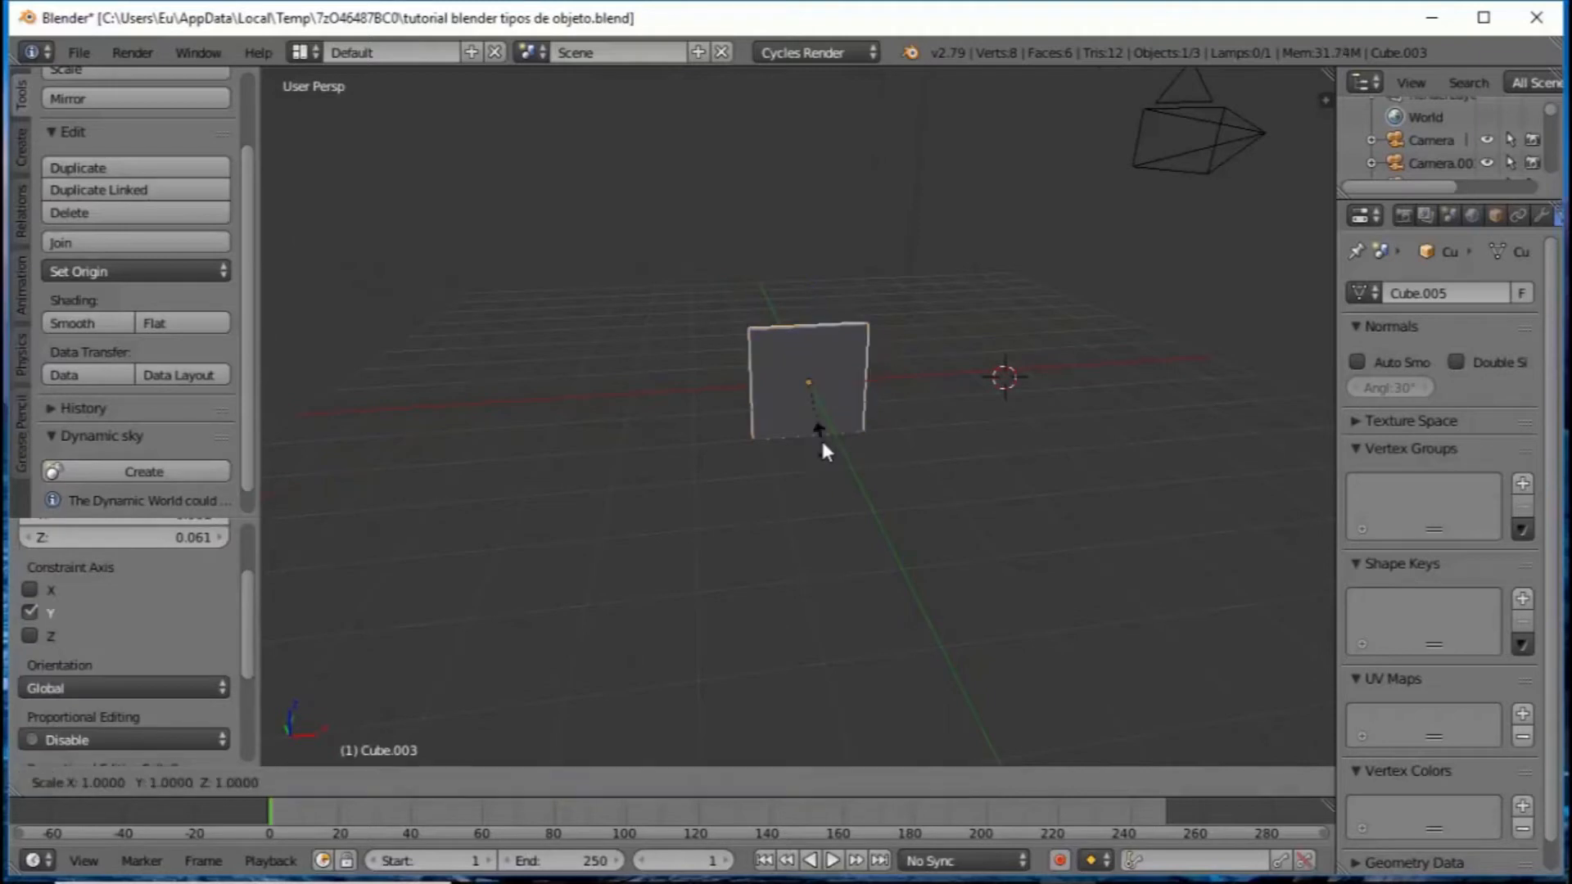
key("z")
left_click(855, 485)
key("KP_5")
middle_click_drag(855, 484, 715, 419)
key("s")
key("z")
right_click(769, 572)
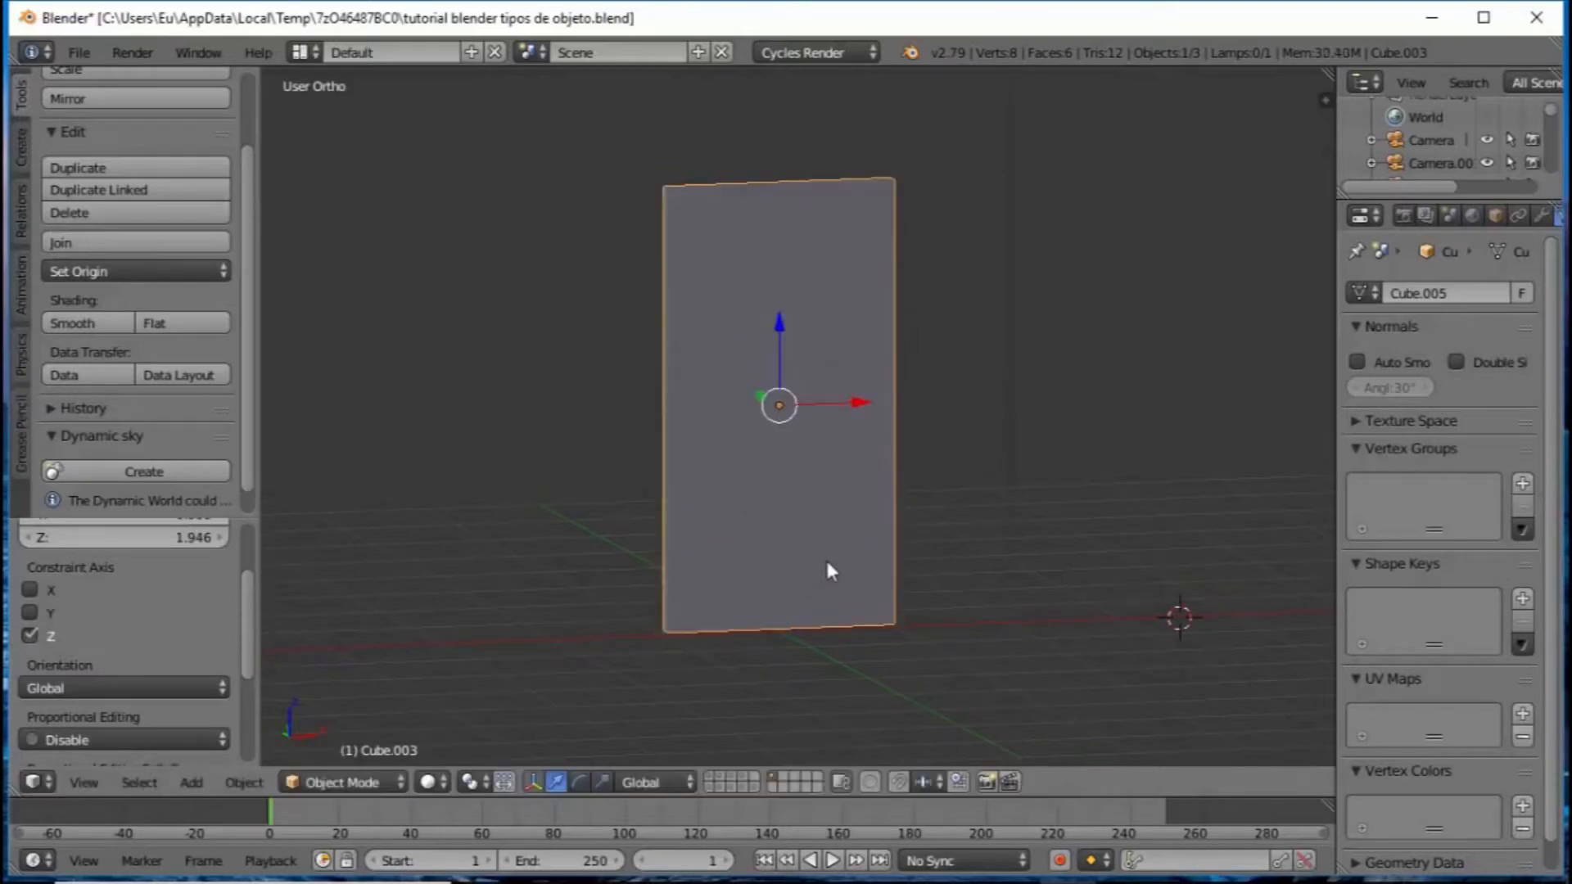
Step: Test-rotate the panel about the global X axis around its central origin and cancel the rotation
key("r")
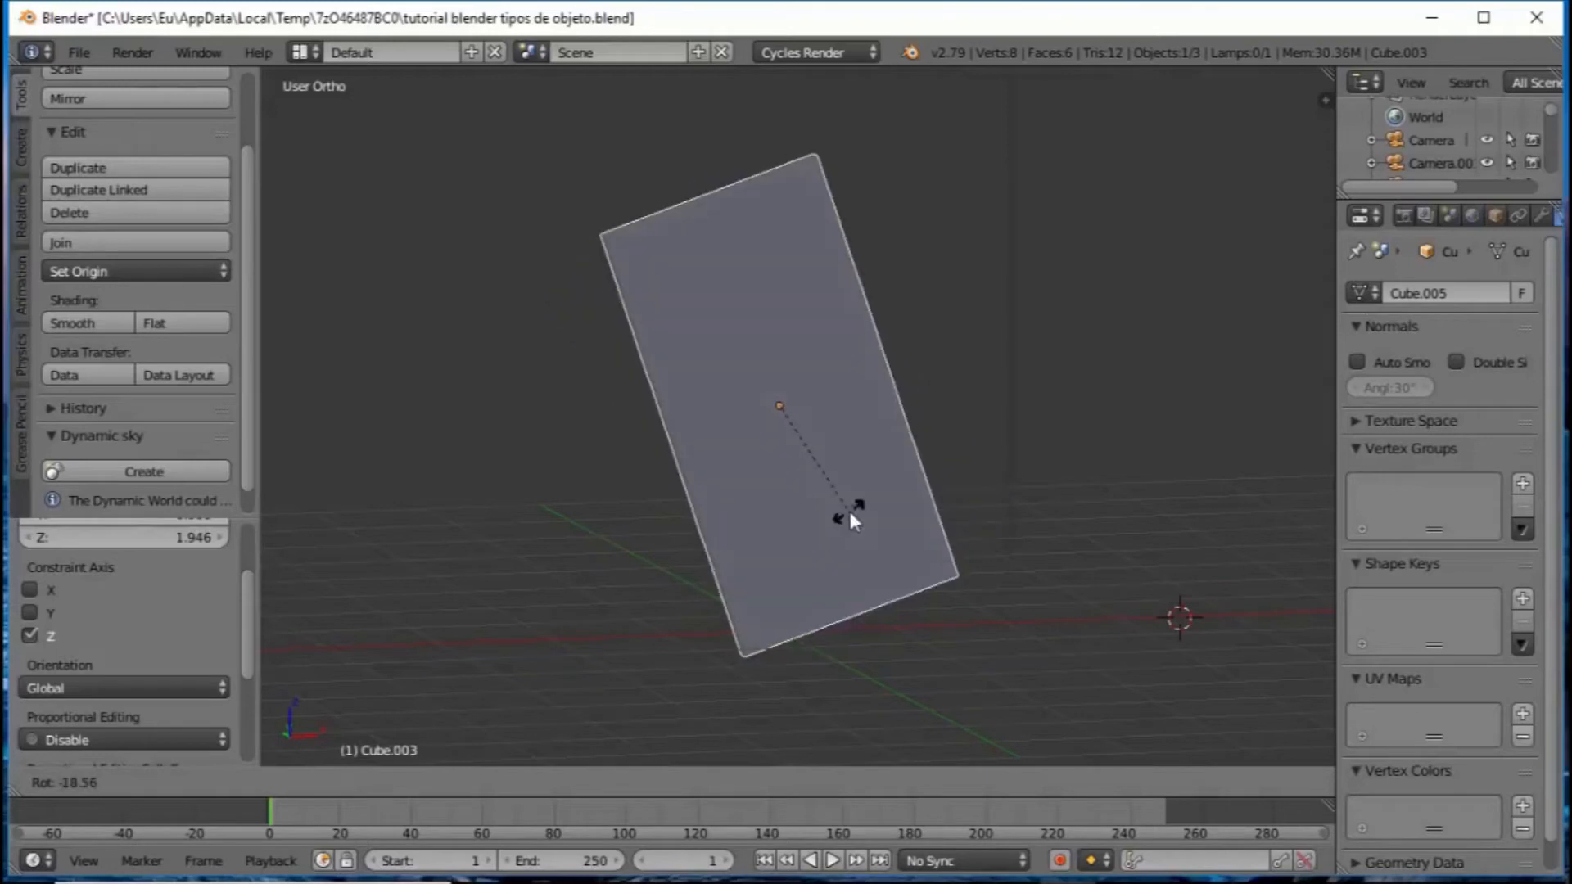
key("x")
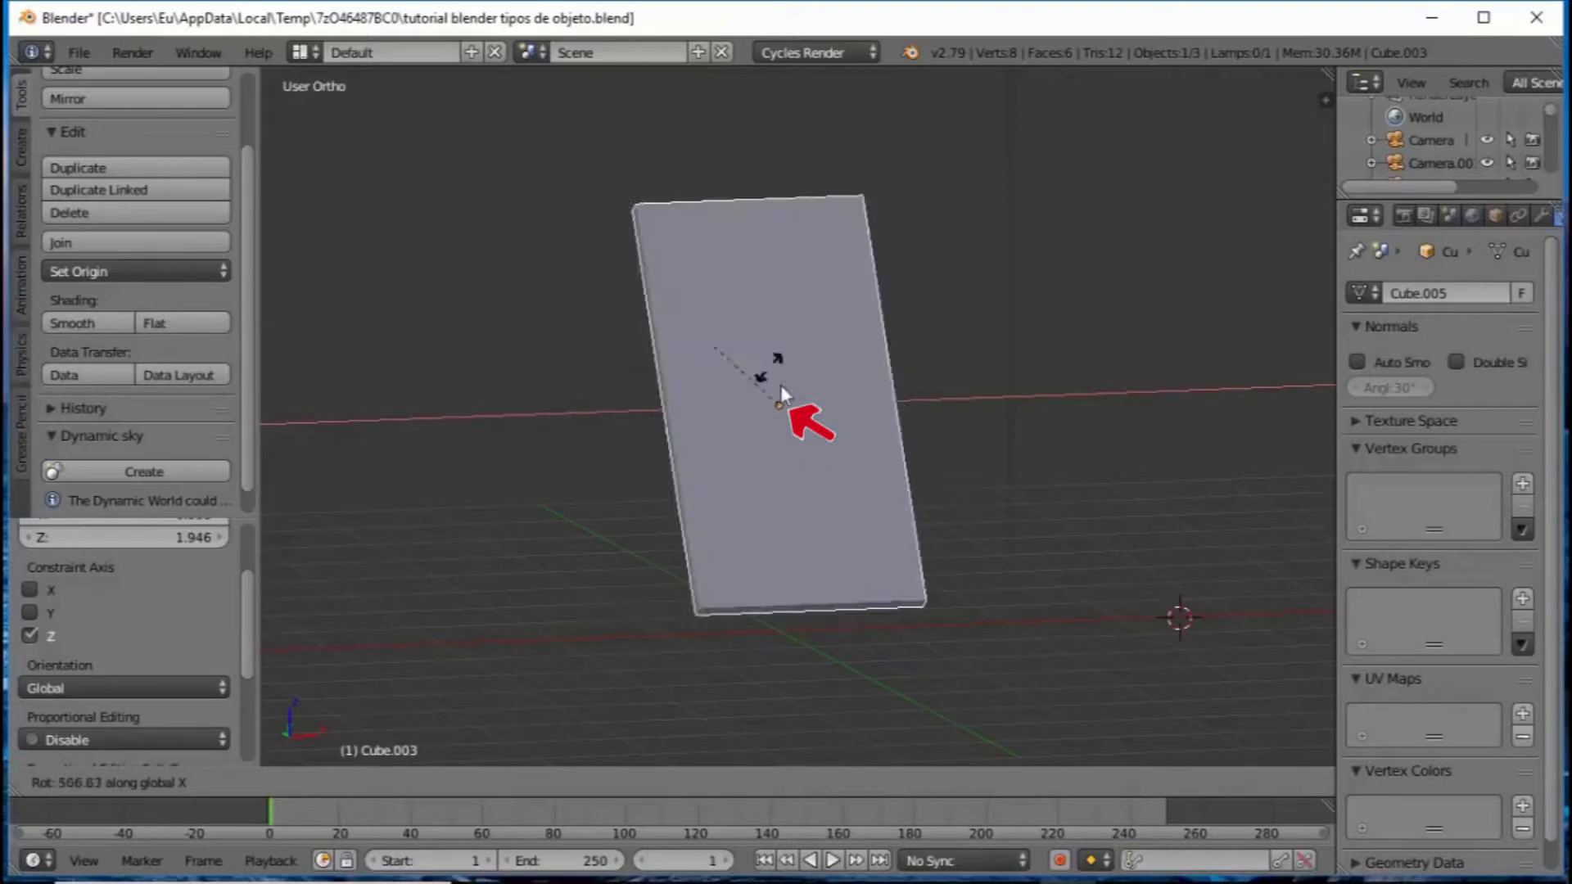
right_click(788, 432)
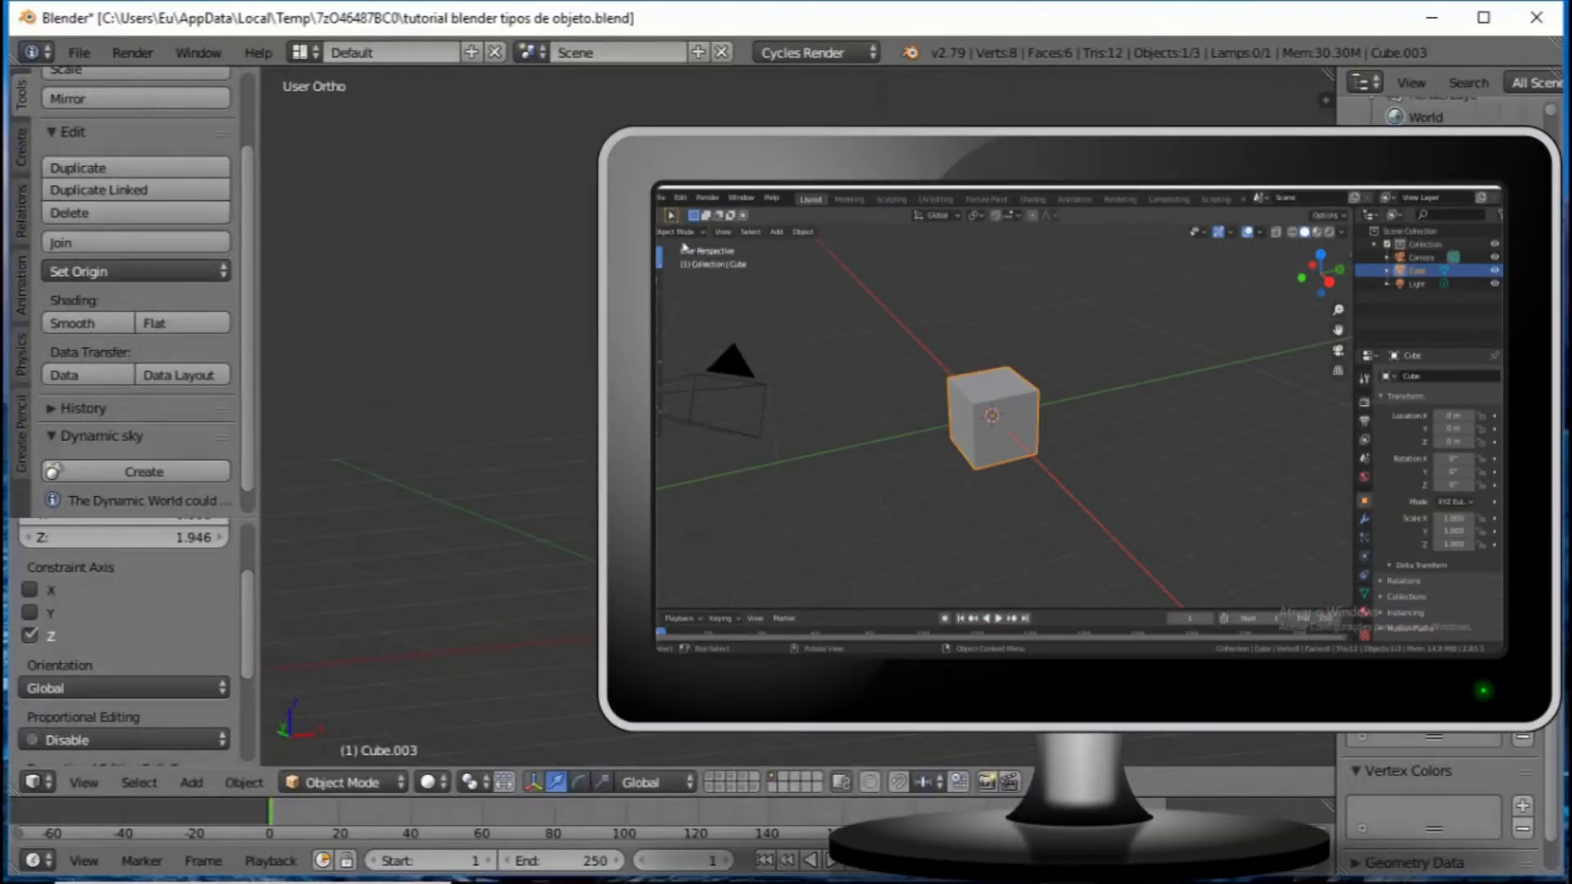
Step: In Edit Mode, select the short bottom edge at the panel's hinge-side corner and snap the 3D cursor to it with Cursor to Selected
key("Tab")
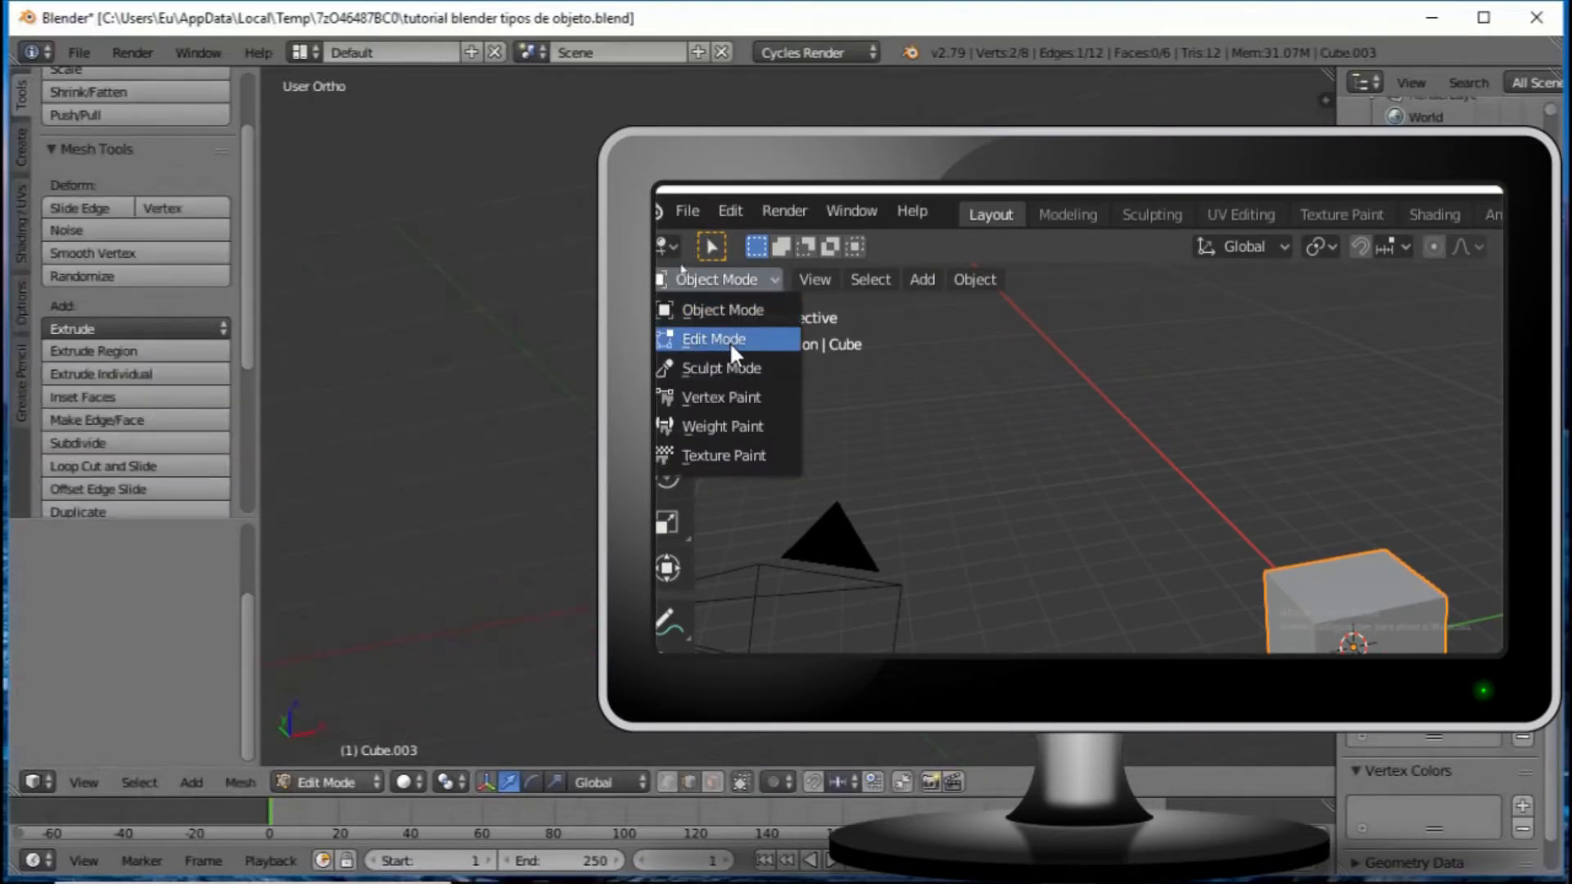
left_click(344, 782)
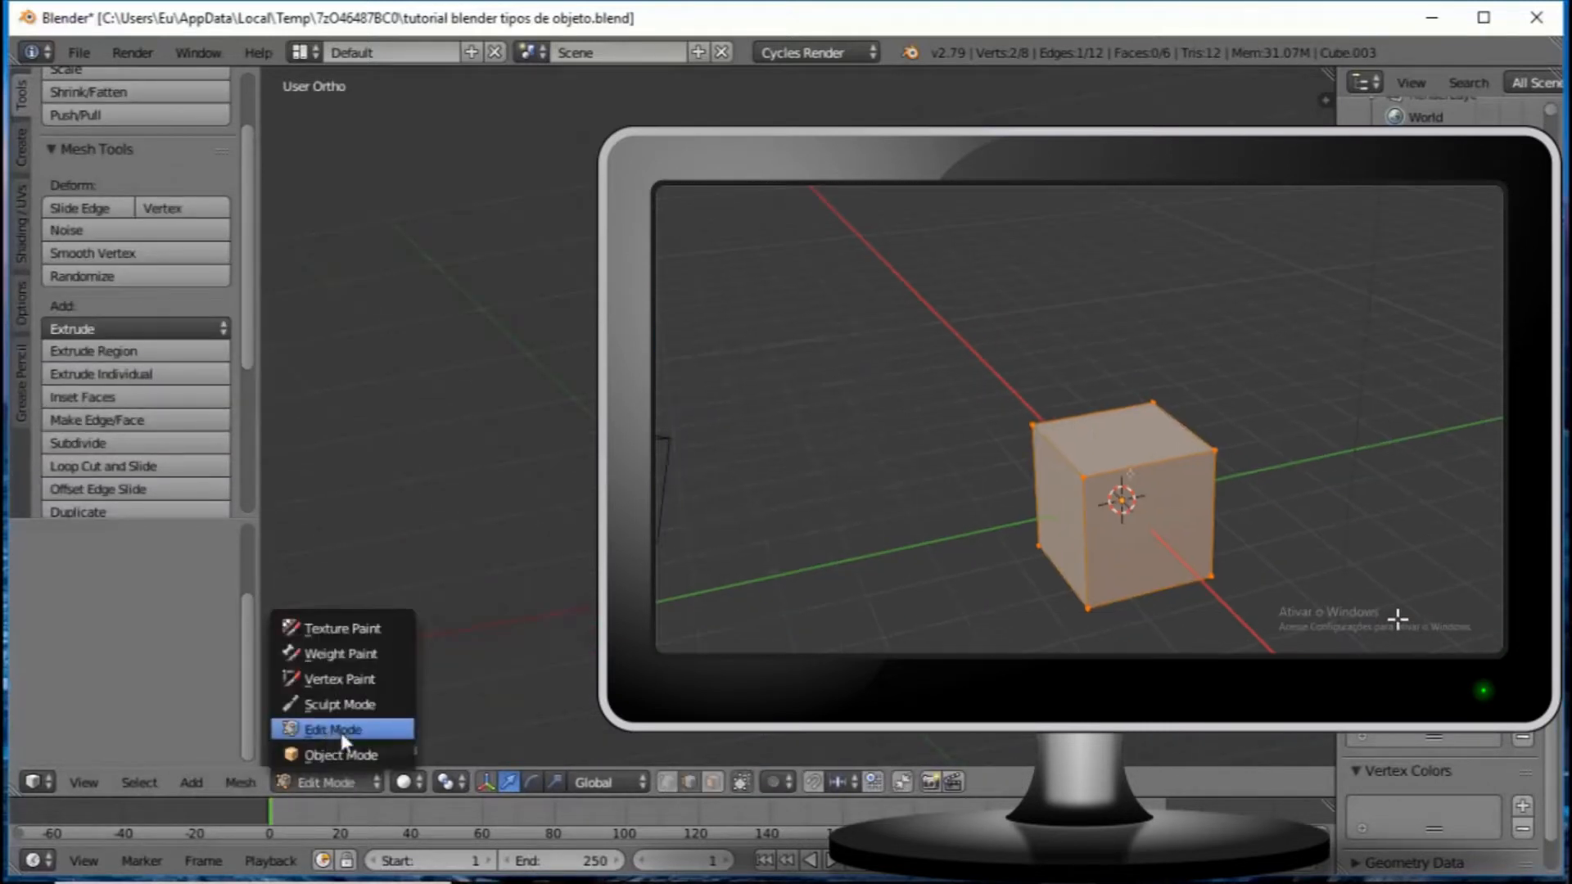
left_click(339, 729)
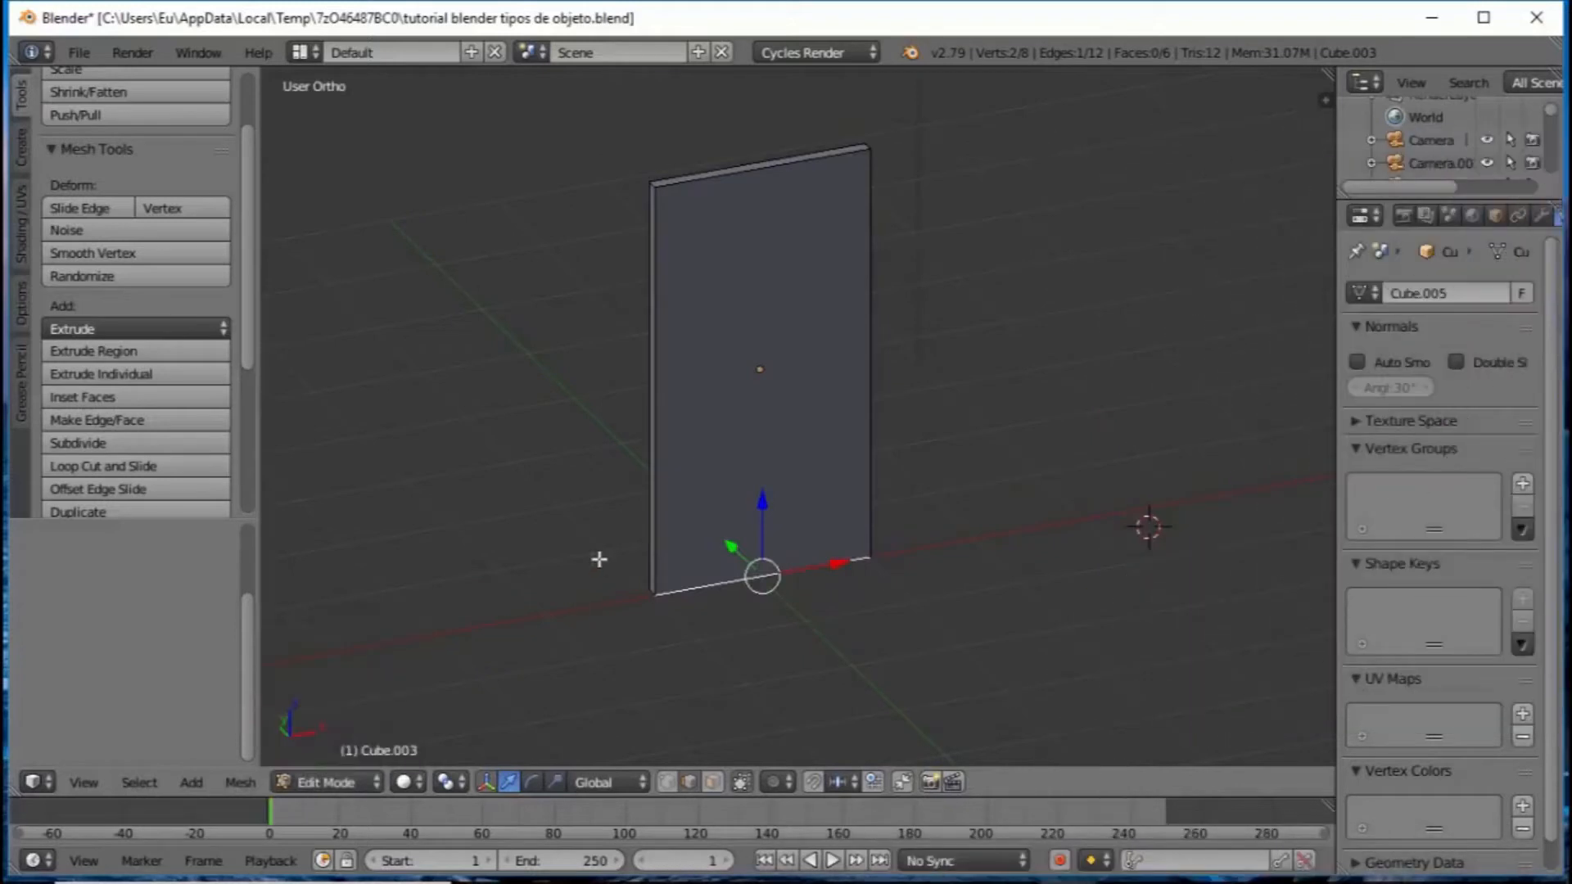
key("Tab")
key("Tab")
scroll(772, 401, "up", 5)
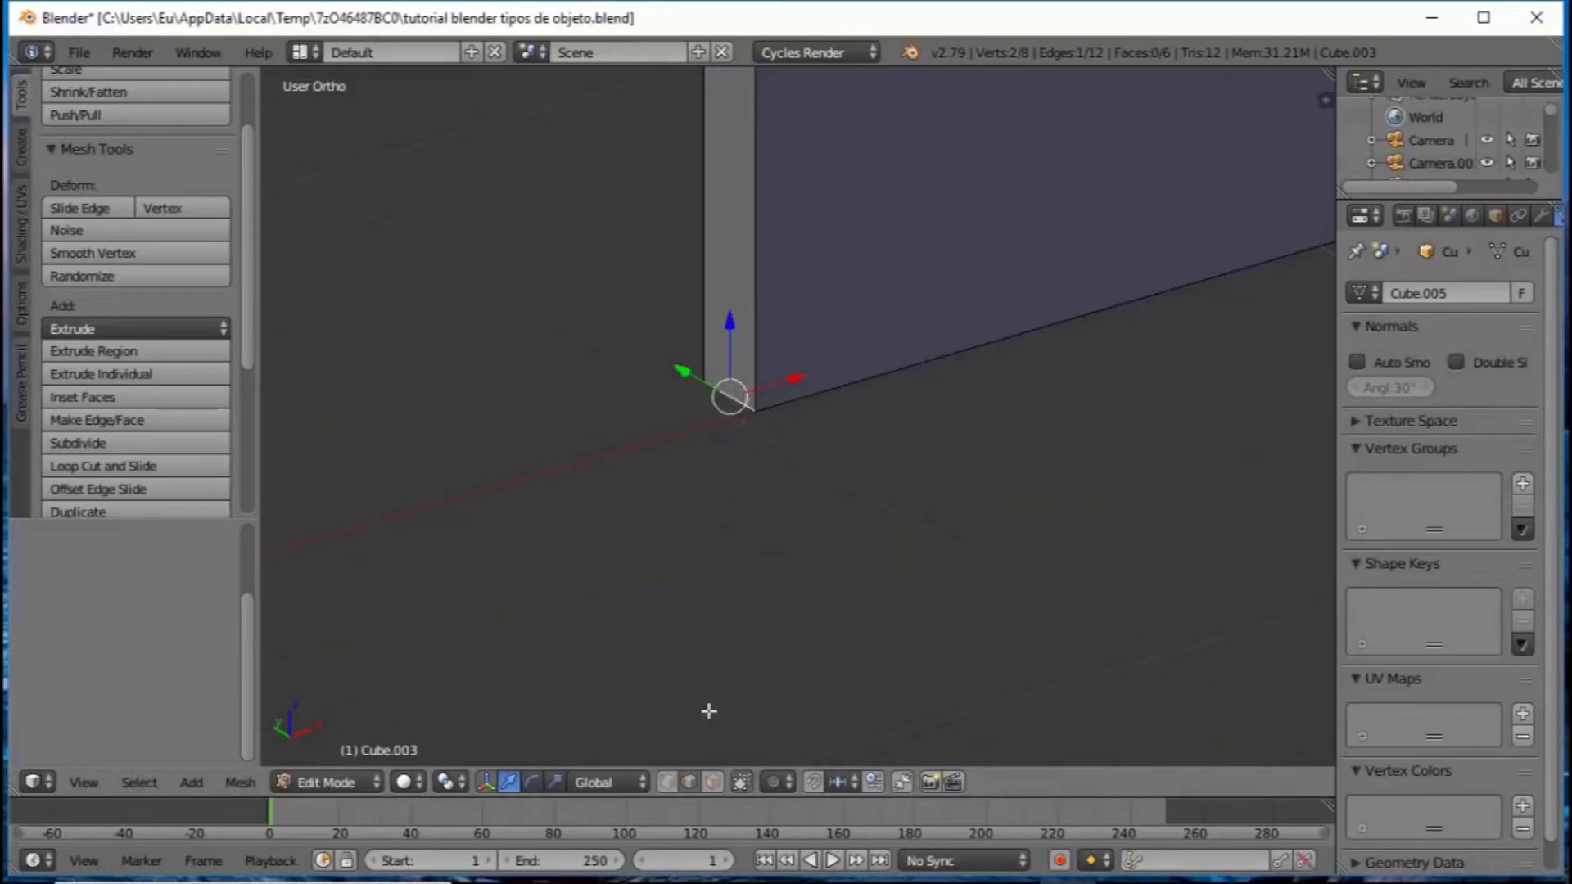
left_click(667, 782)
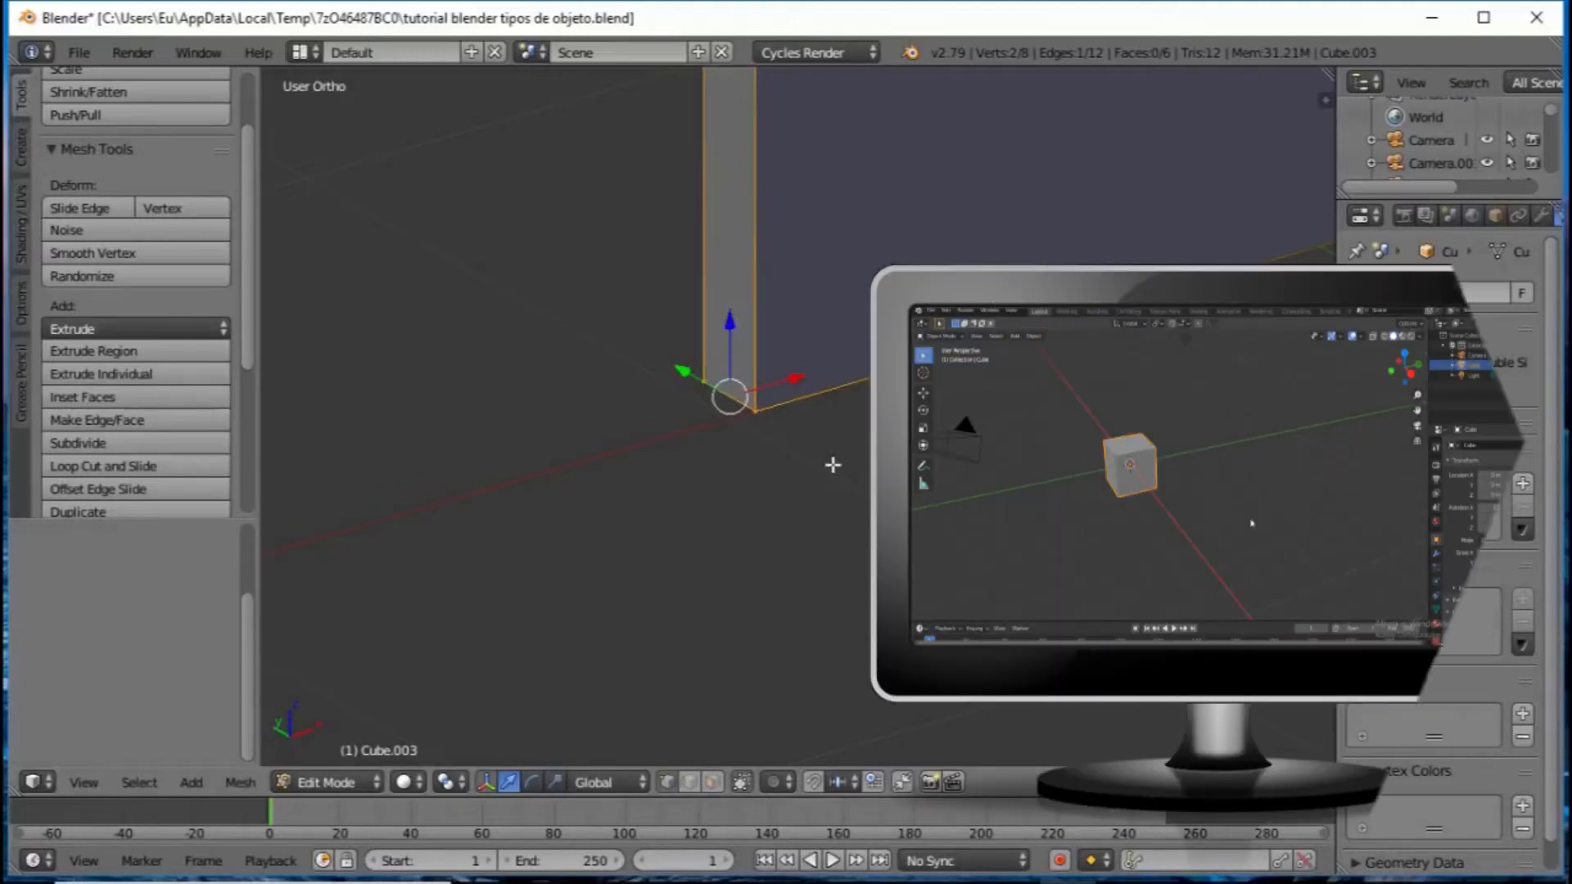
key("shift+s")
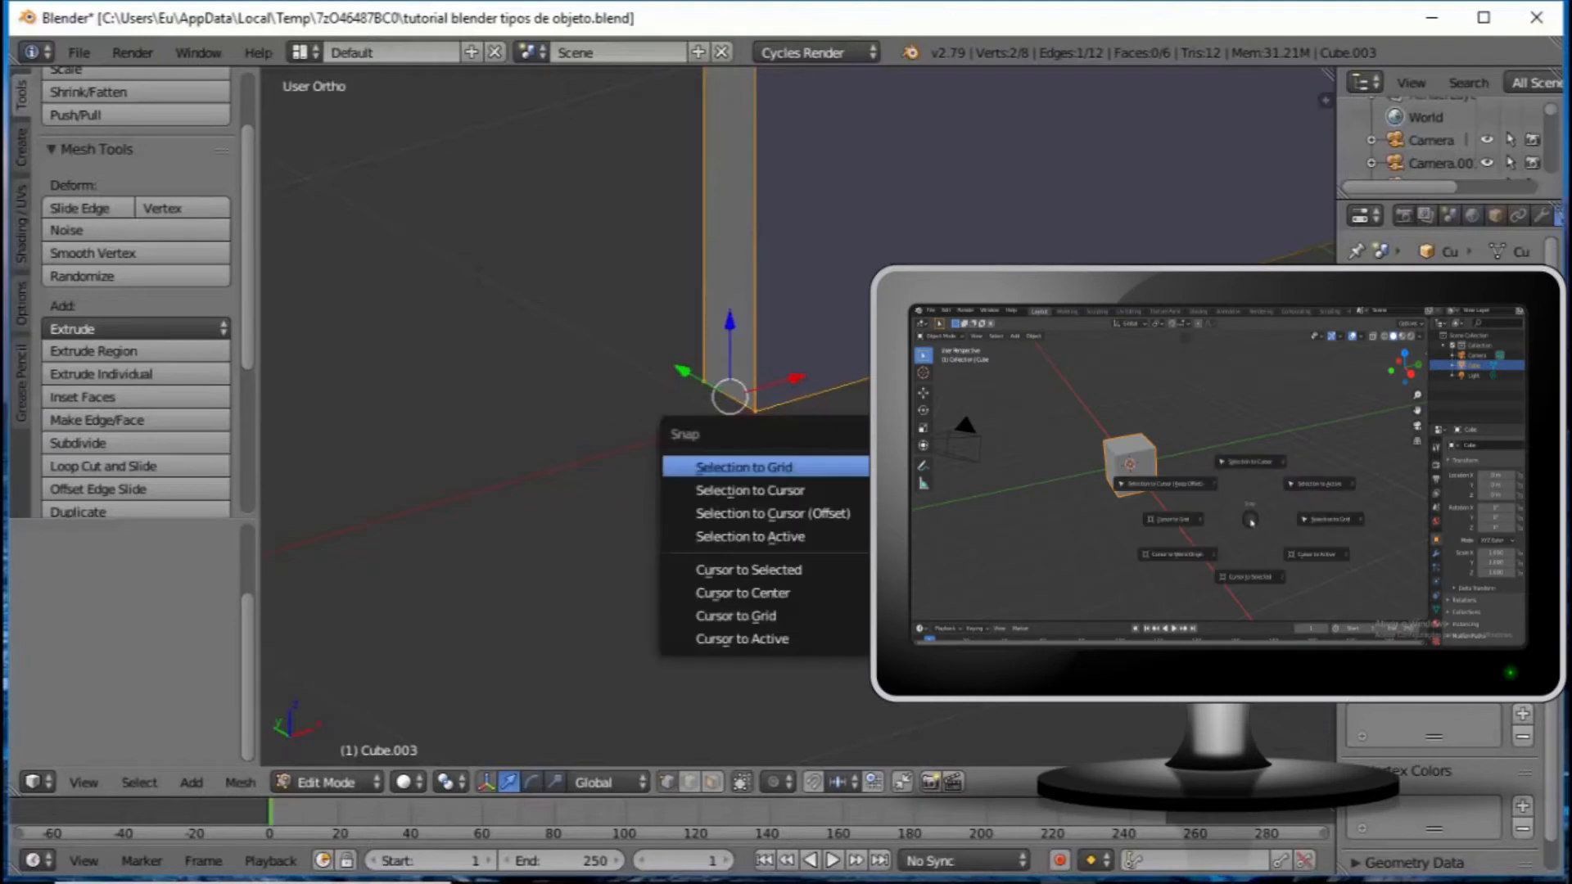
left_click(749, 573)
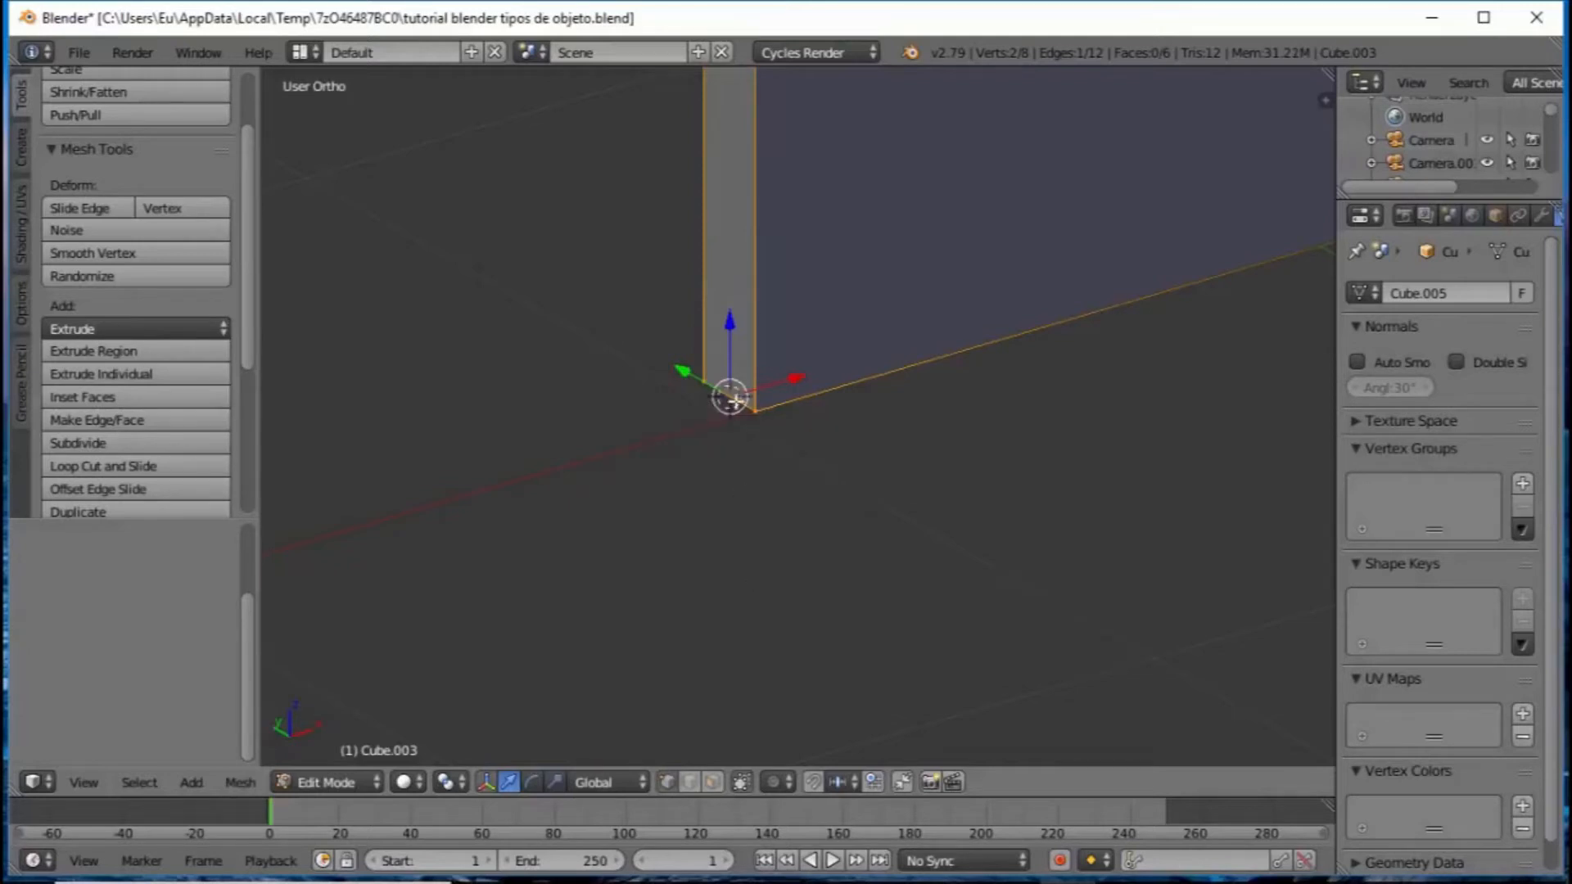
Step: Return to Object Mode and move the panel's origin to the bottom corner with Origin to 3D Cursor
middle_click_drag(736, 410, 742, 431)
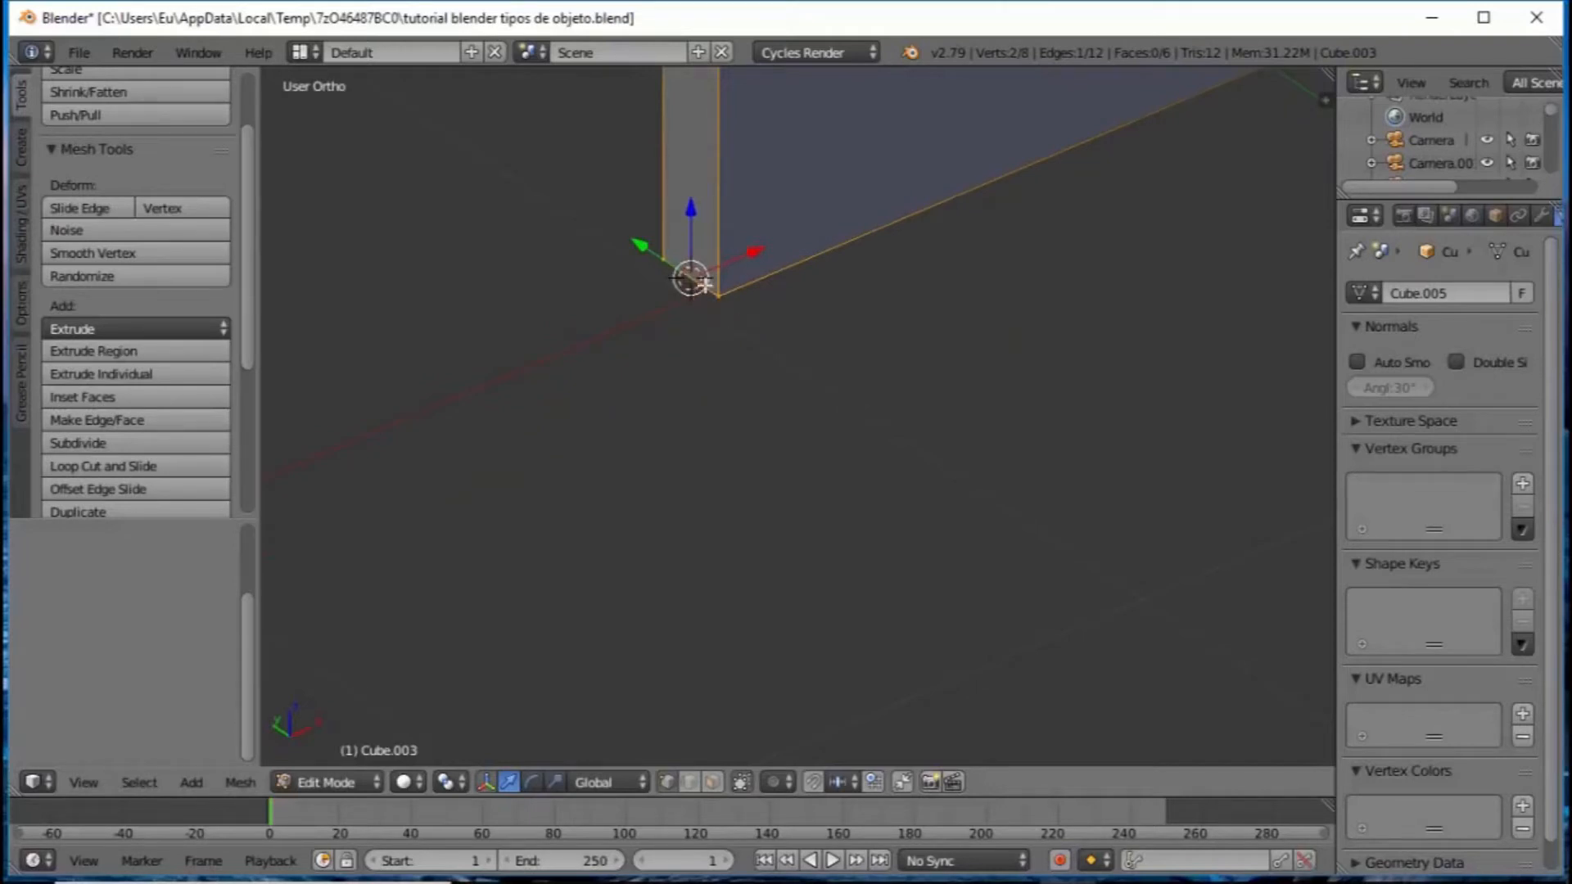
scroll(722, 316, "down", 3)
middle_click_drag(697, 303, 674, 295)
scroll(675, 296, "down", 3)
middle_click_drag(779, 461, 764, 425)
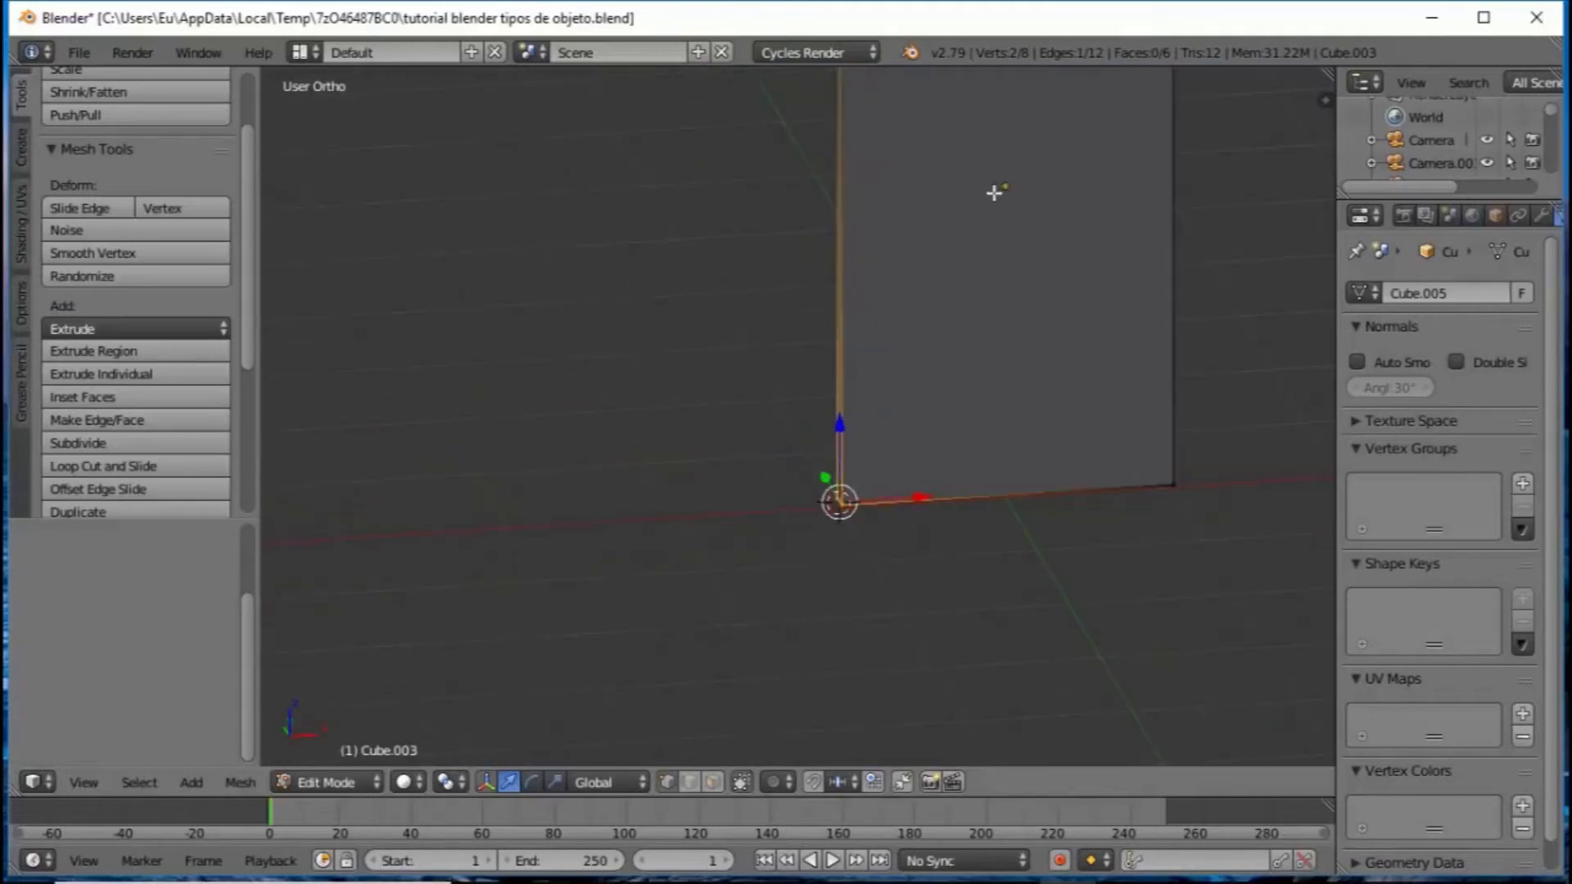
middle_click_drag(868, 406, 842, 494)
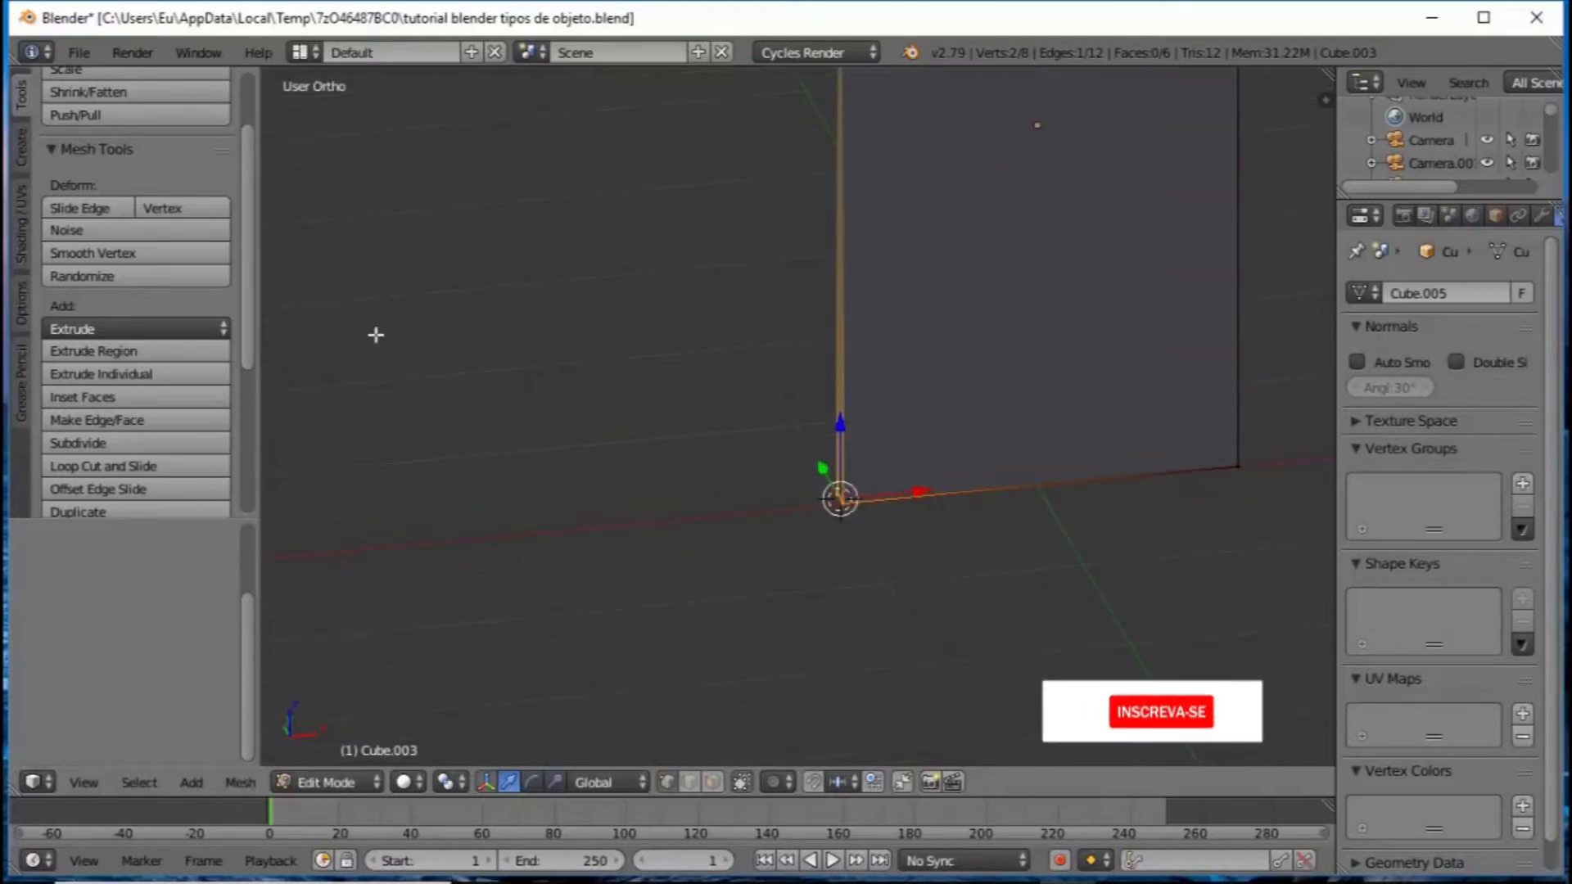
scroll(185, 238, "up", 3)
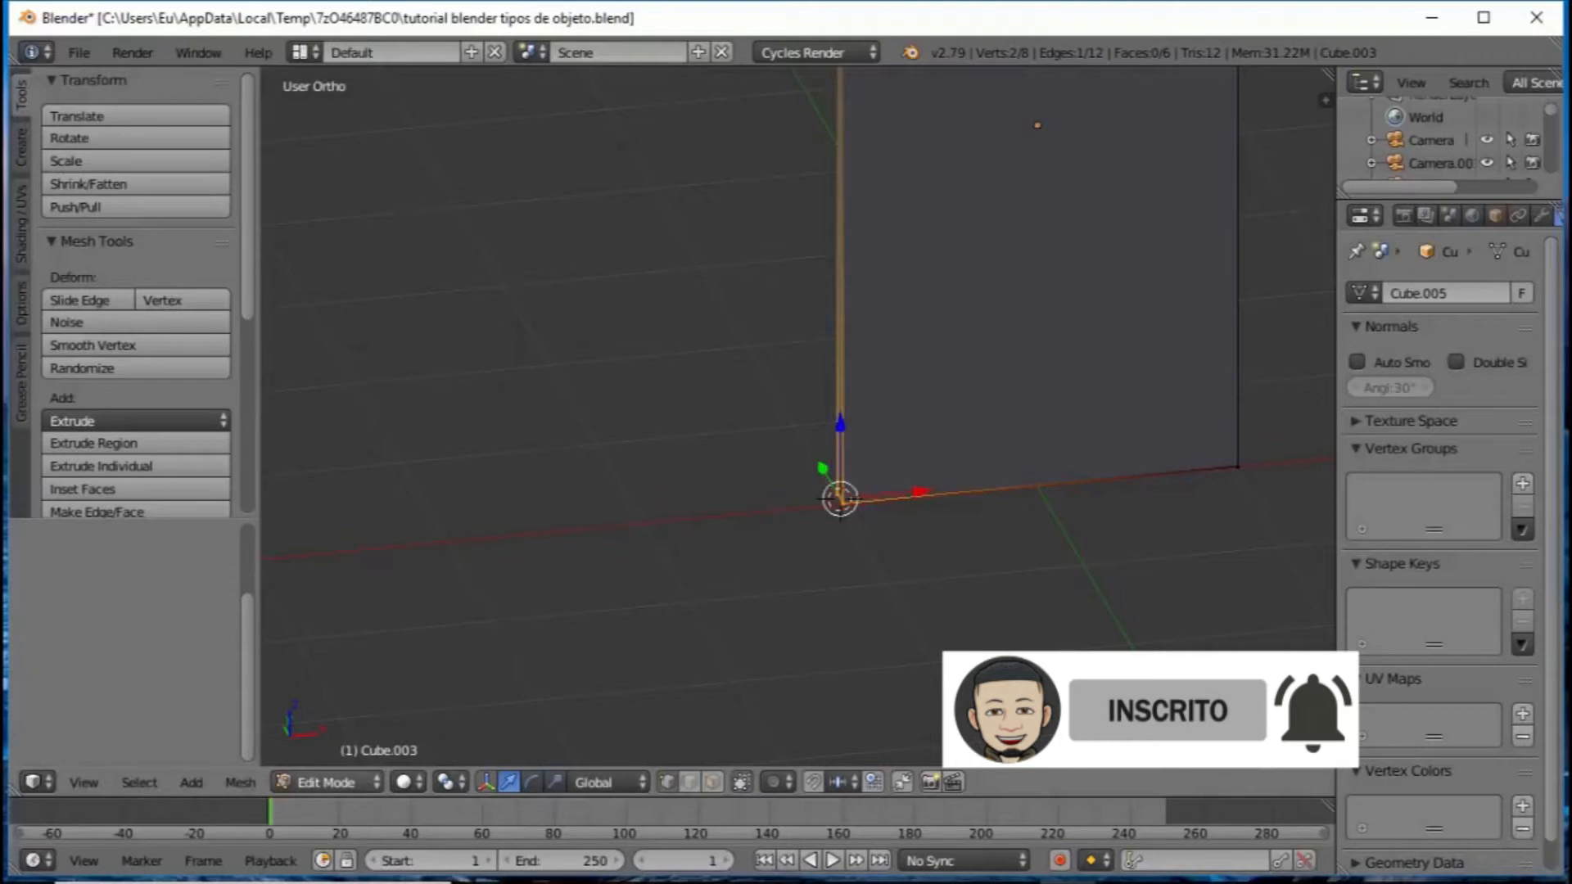
left_click(361, 775)
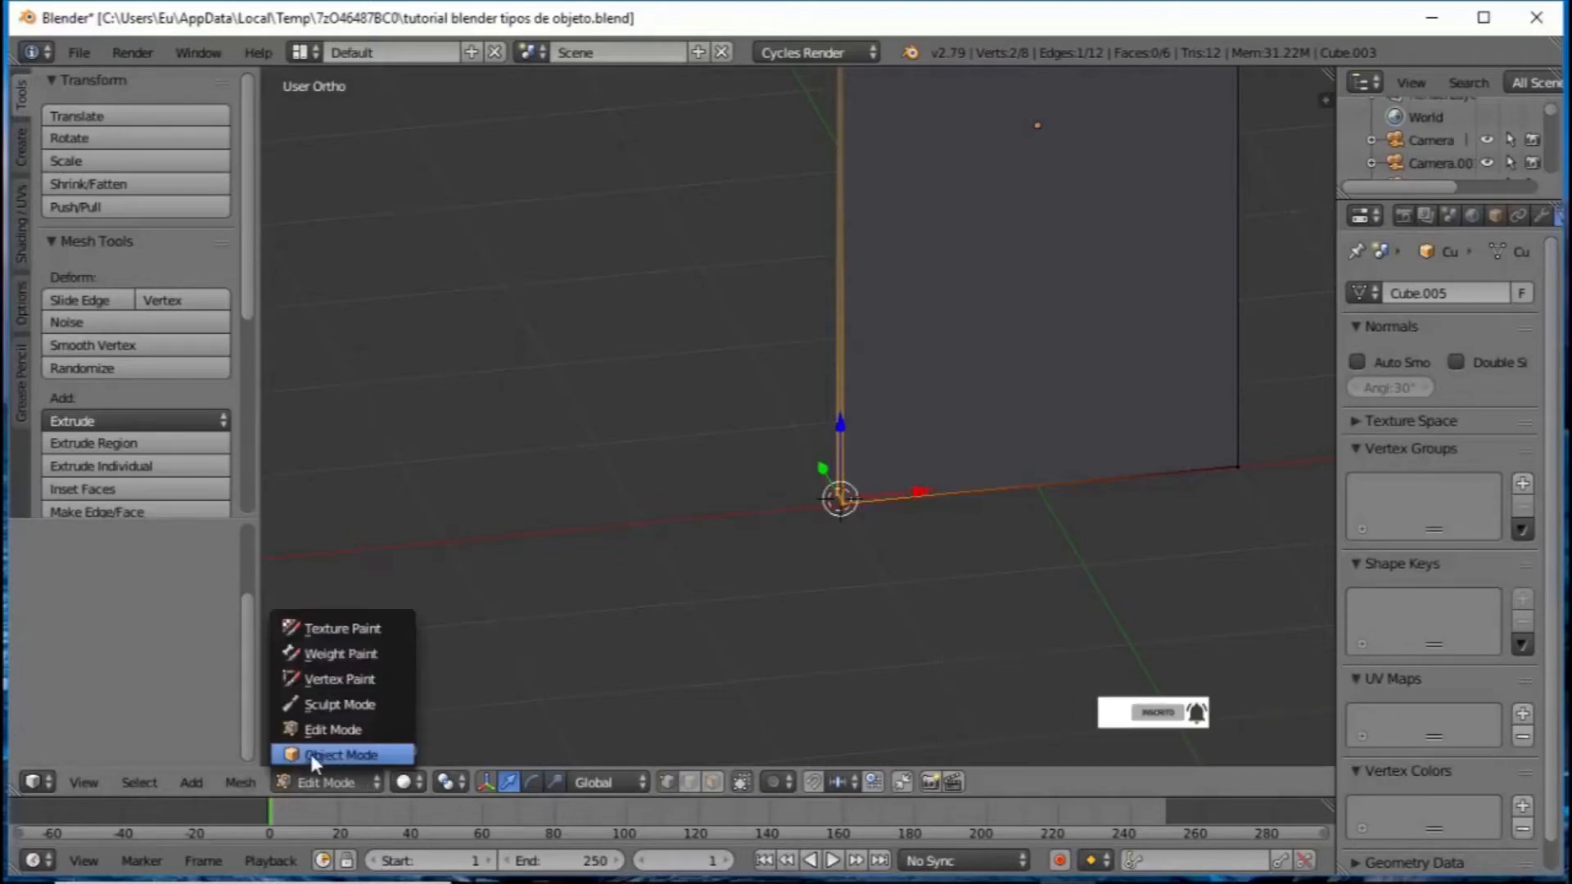
left_click(331, 753)
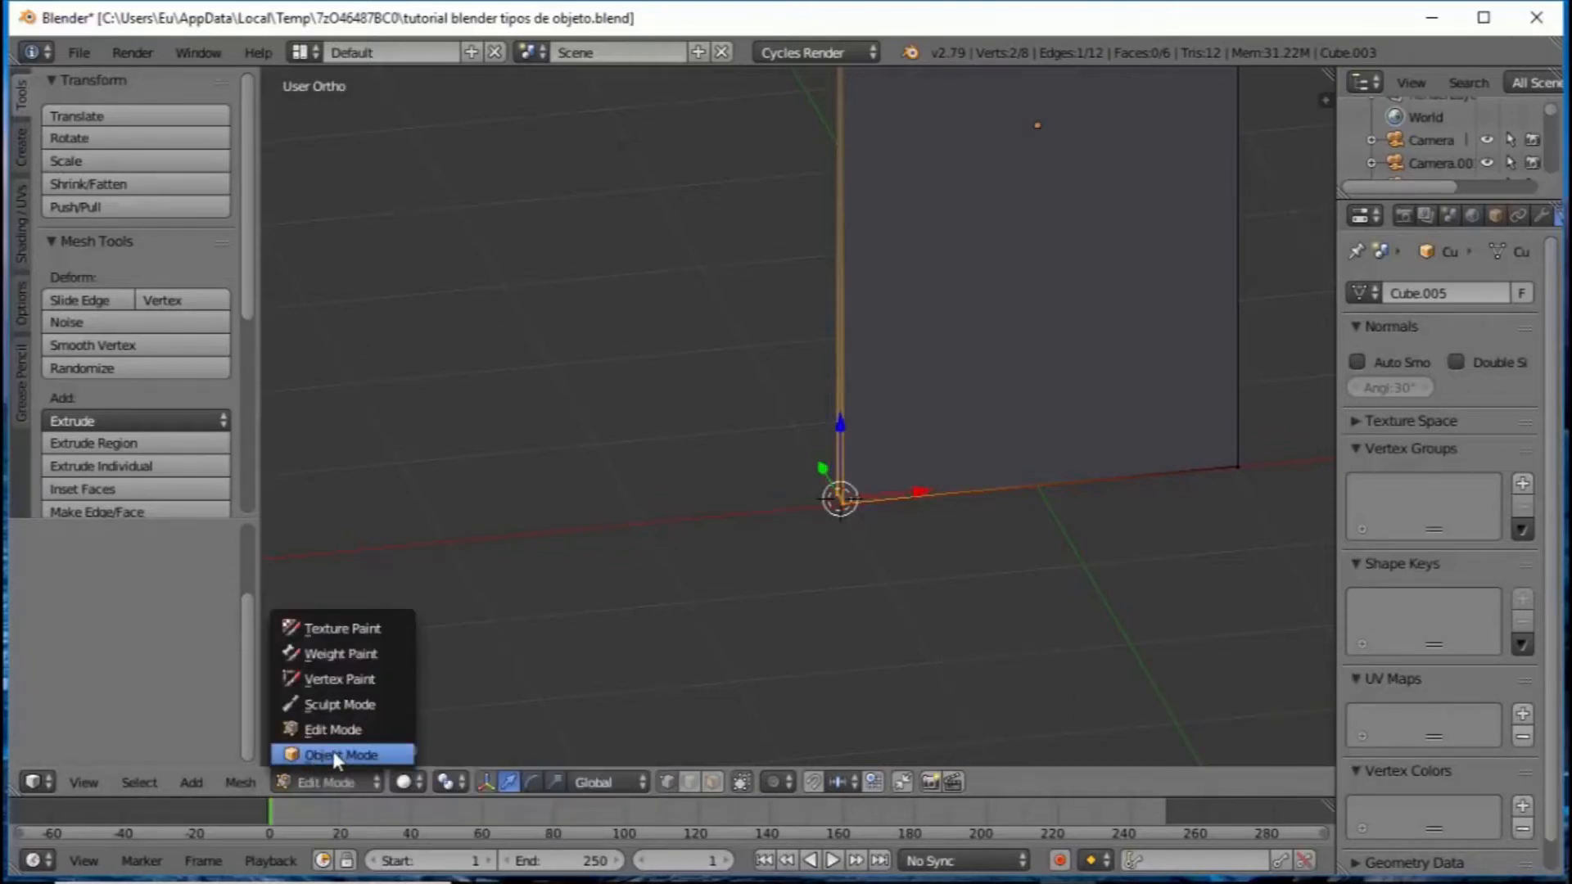
scroll(95, 247, "down", 2)
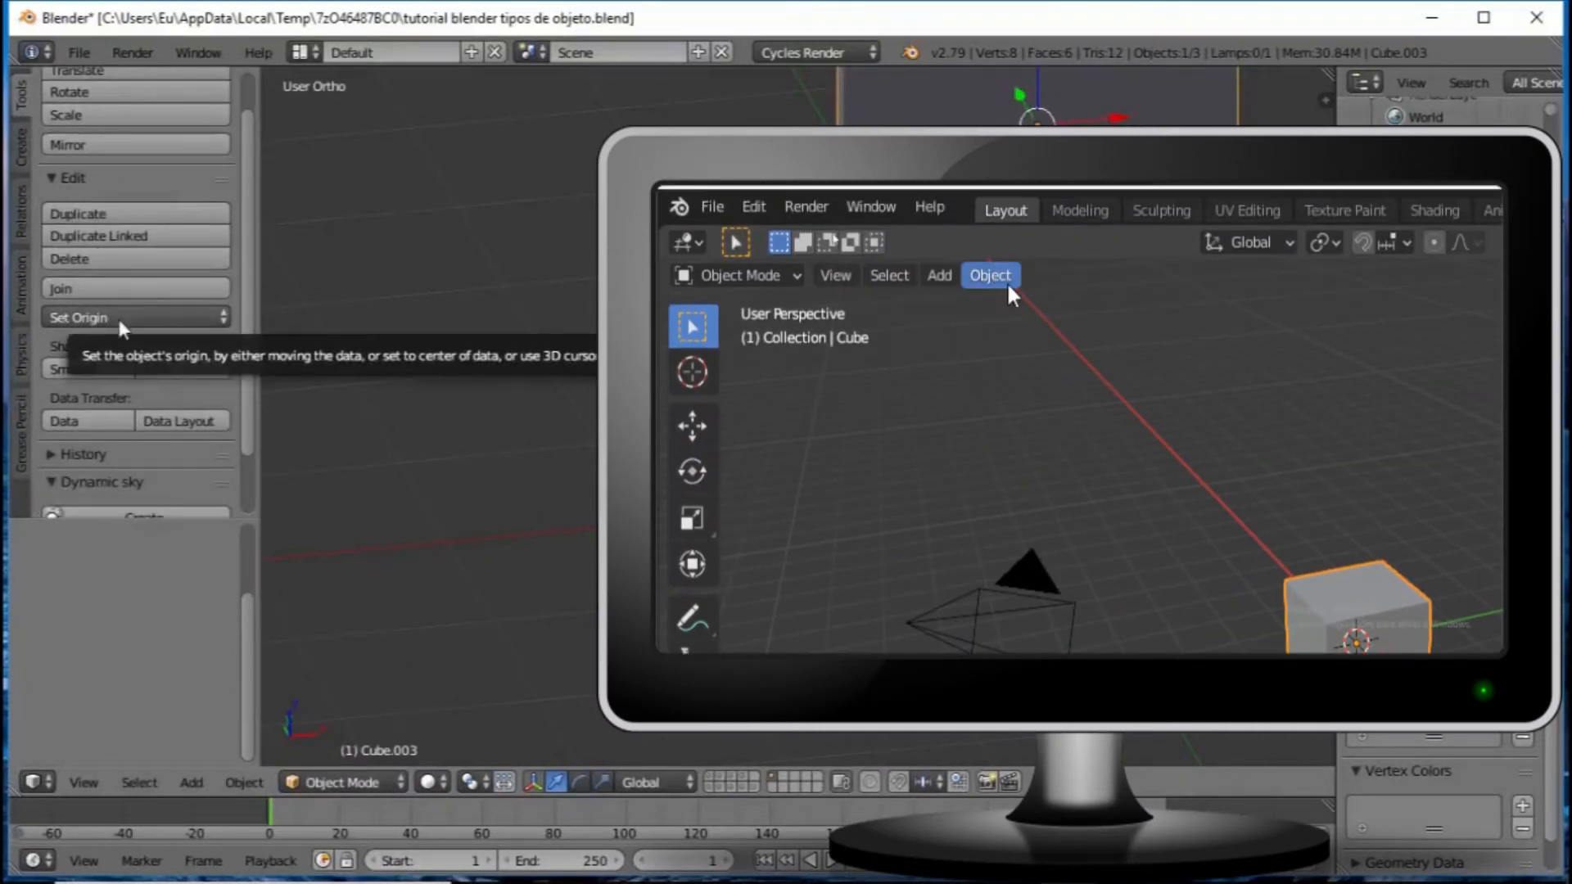
left_click(199, 316)
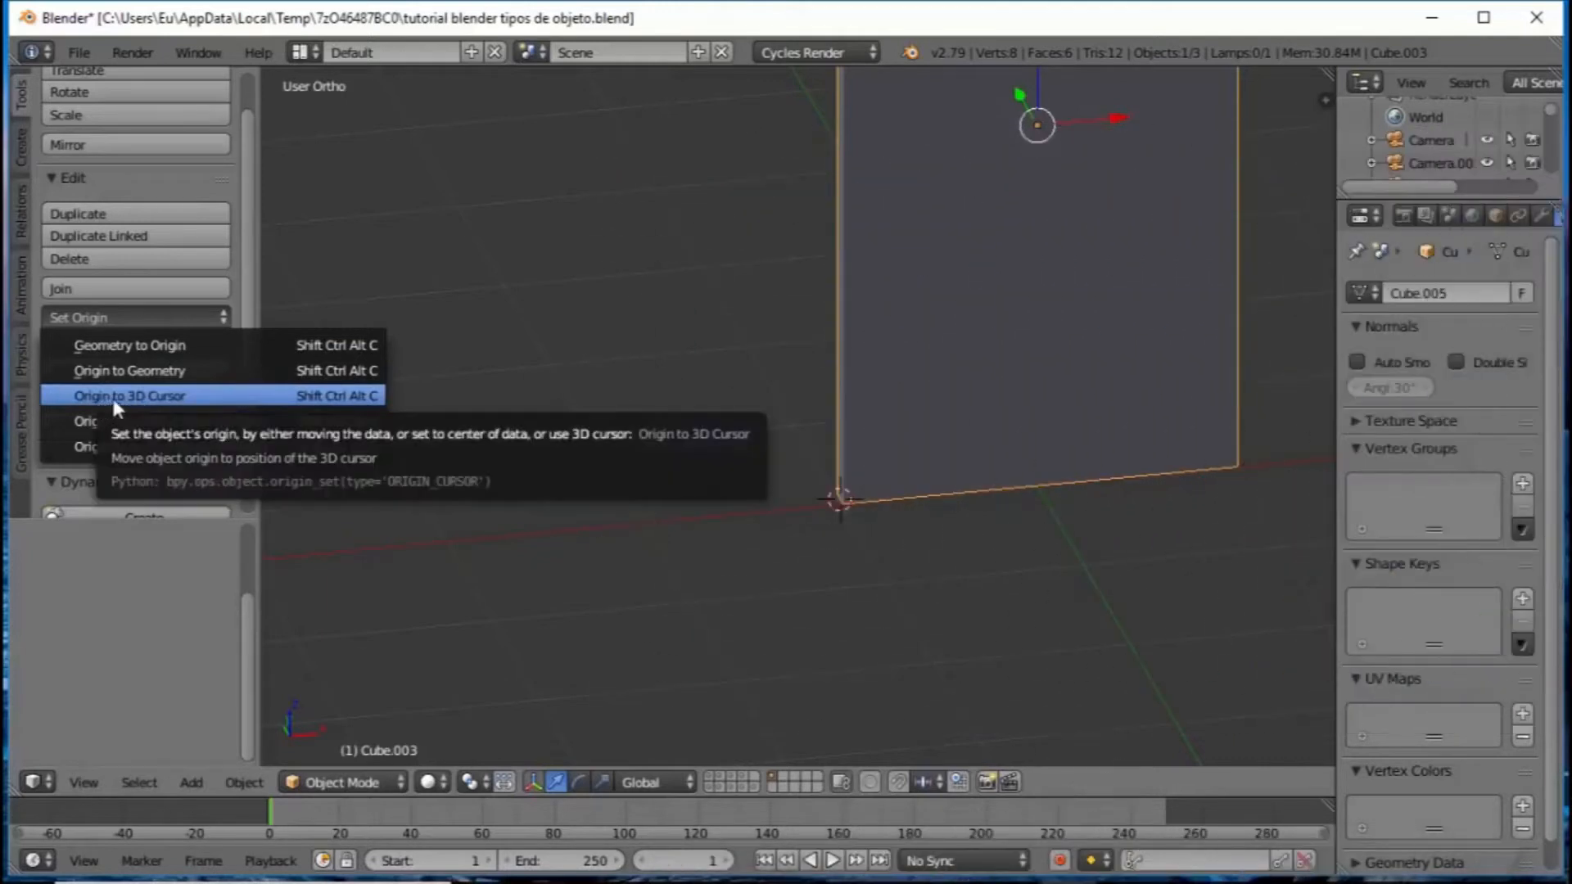
left_click(134, 395)
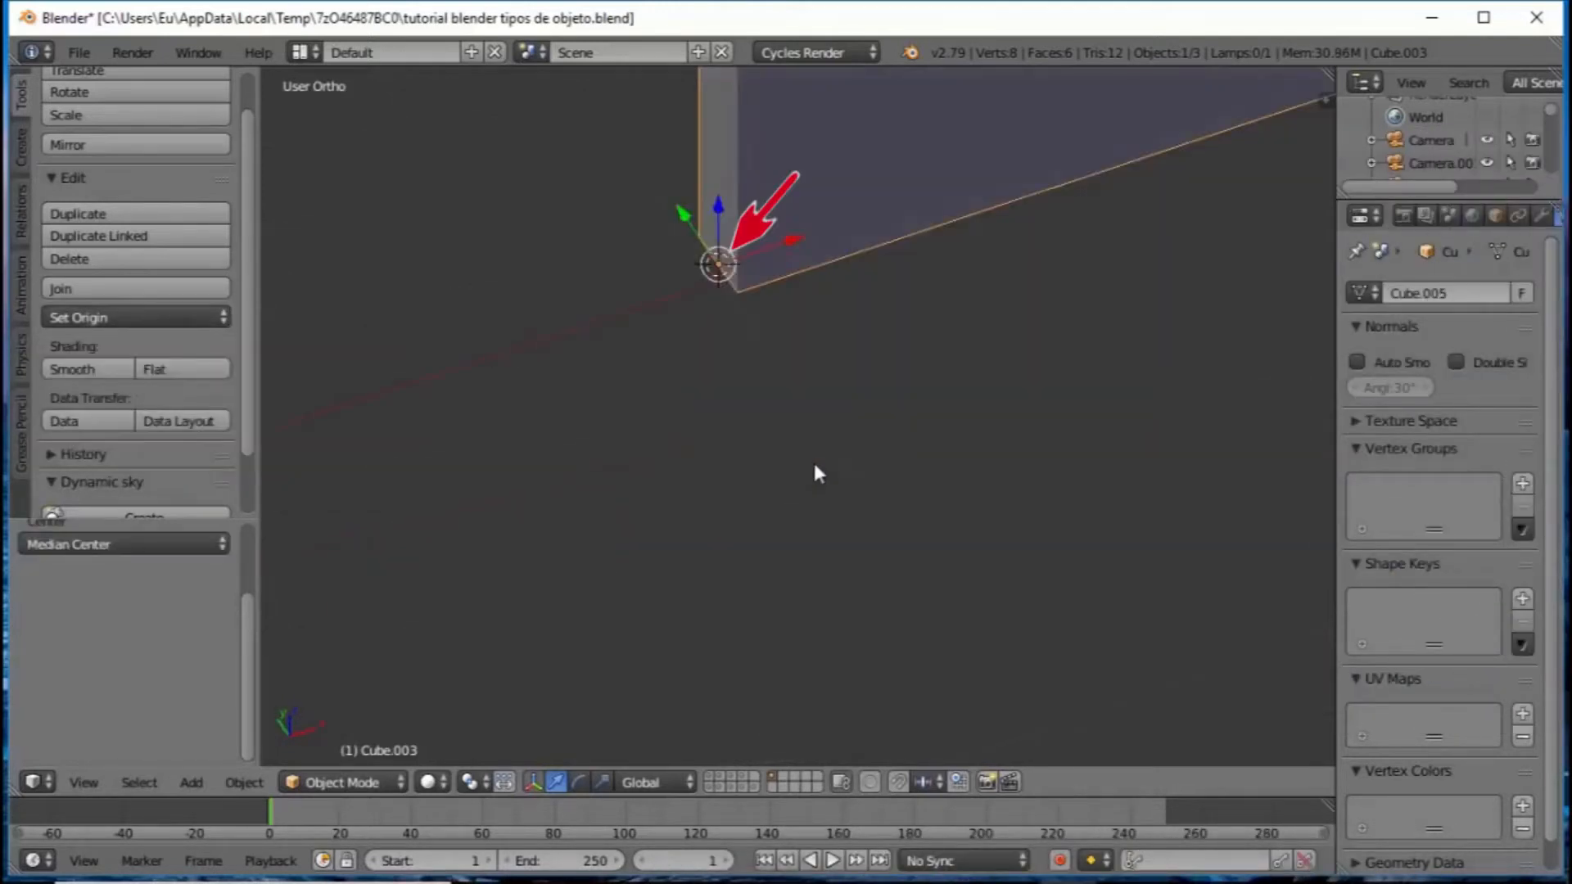
Step: Test-rotate the panel about the global Z axis around its corner origin, like a swinging door, and cancel the rotation
scroll(825, 567, "up", 3)
middle_click_drag(822, 553, 833, 375, "shift")
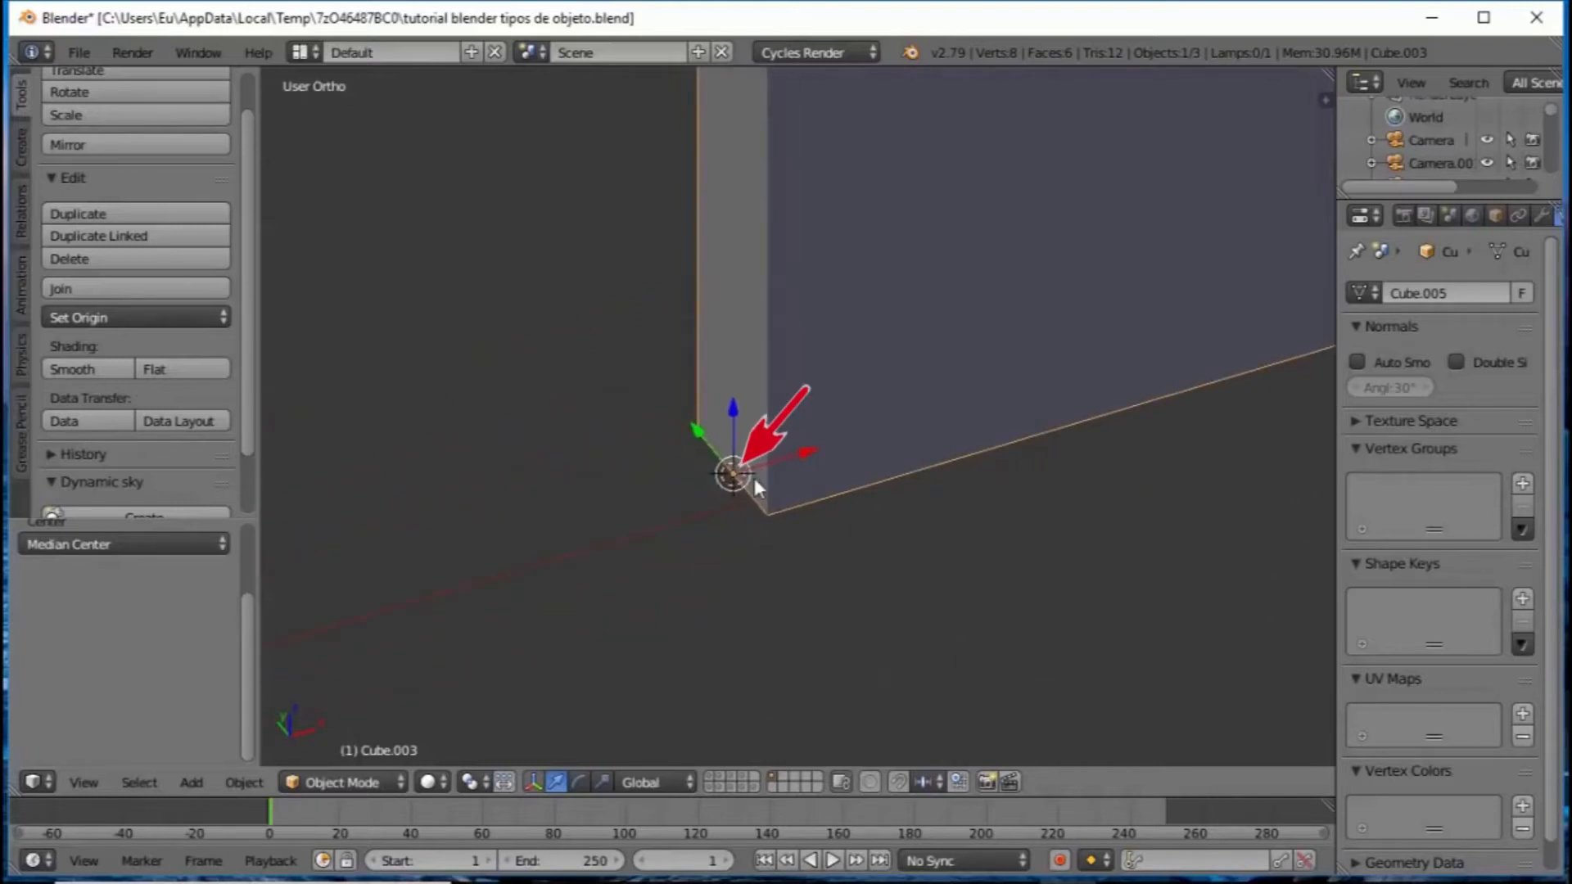
scroll(720, 465, "down", 5)
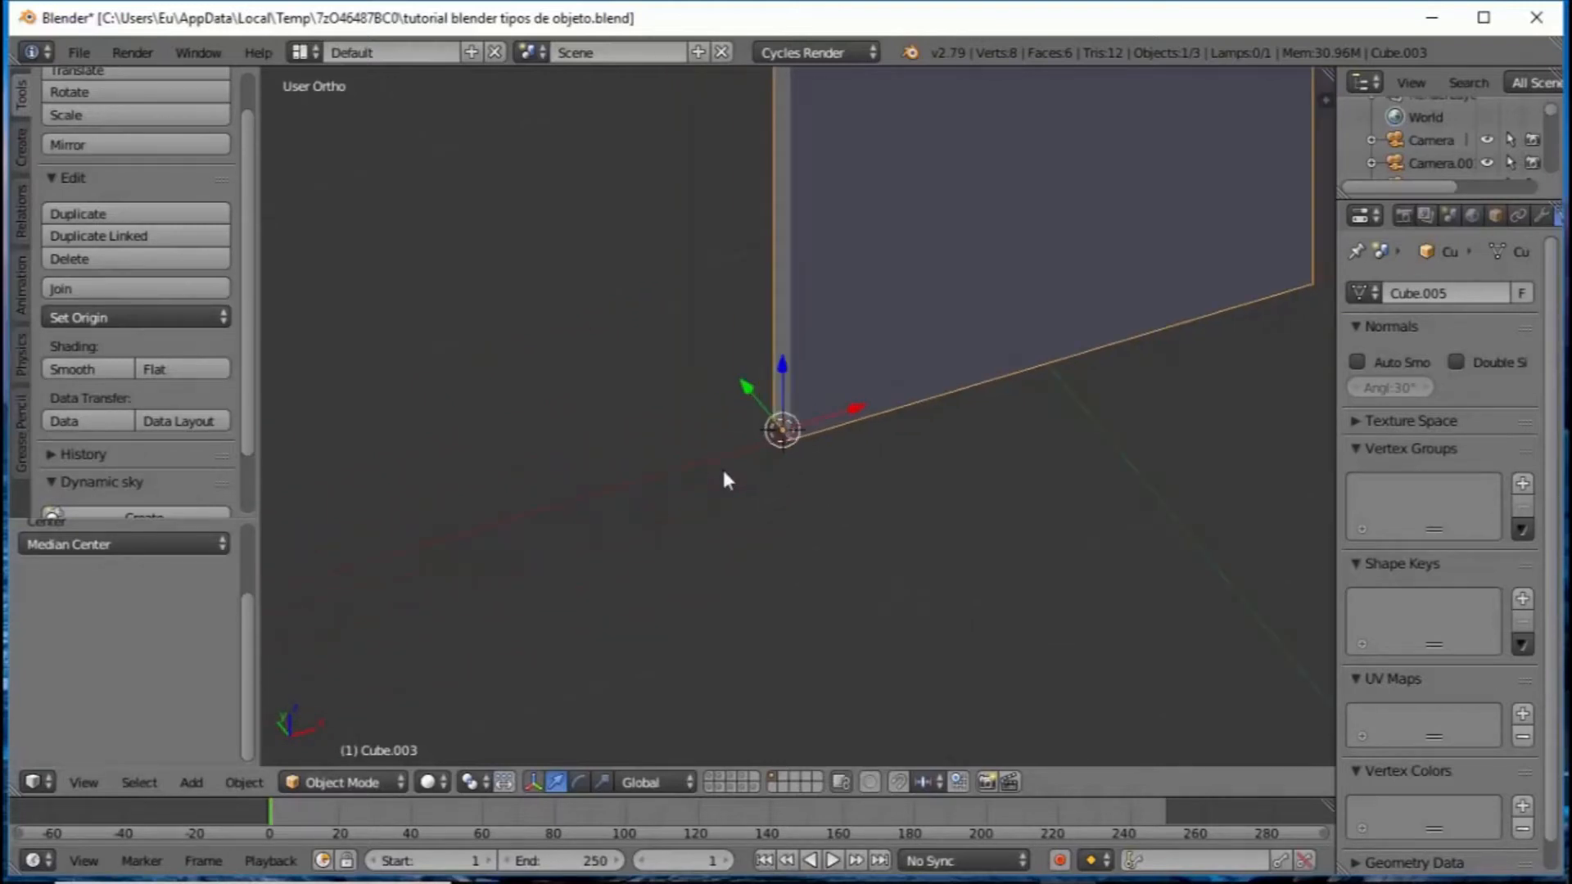
middle_click_drag(720, 465, 663, 429)
scroll(661, 443, "up", 2)
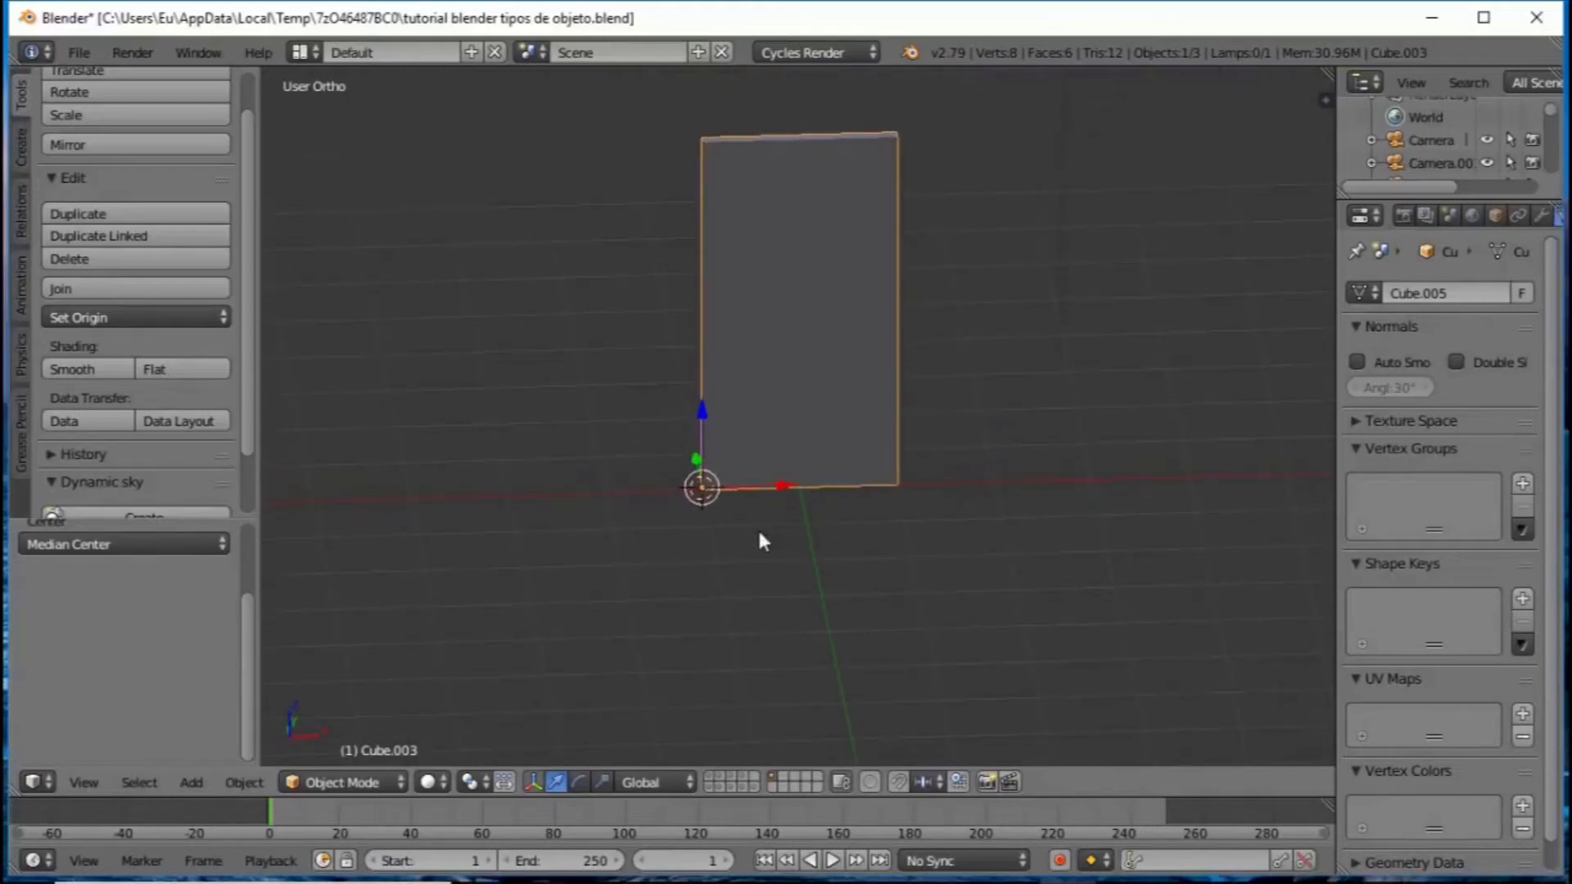
key("r")
key("z")
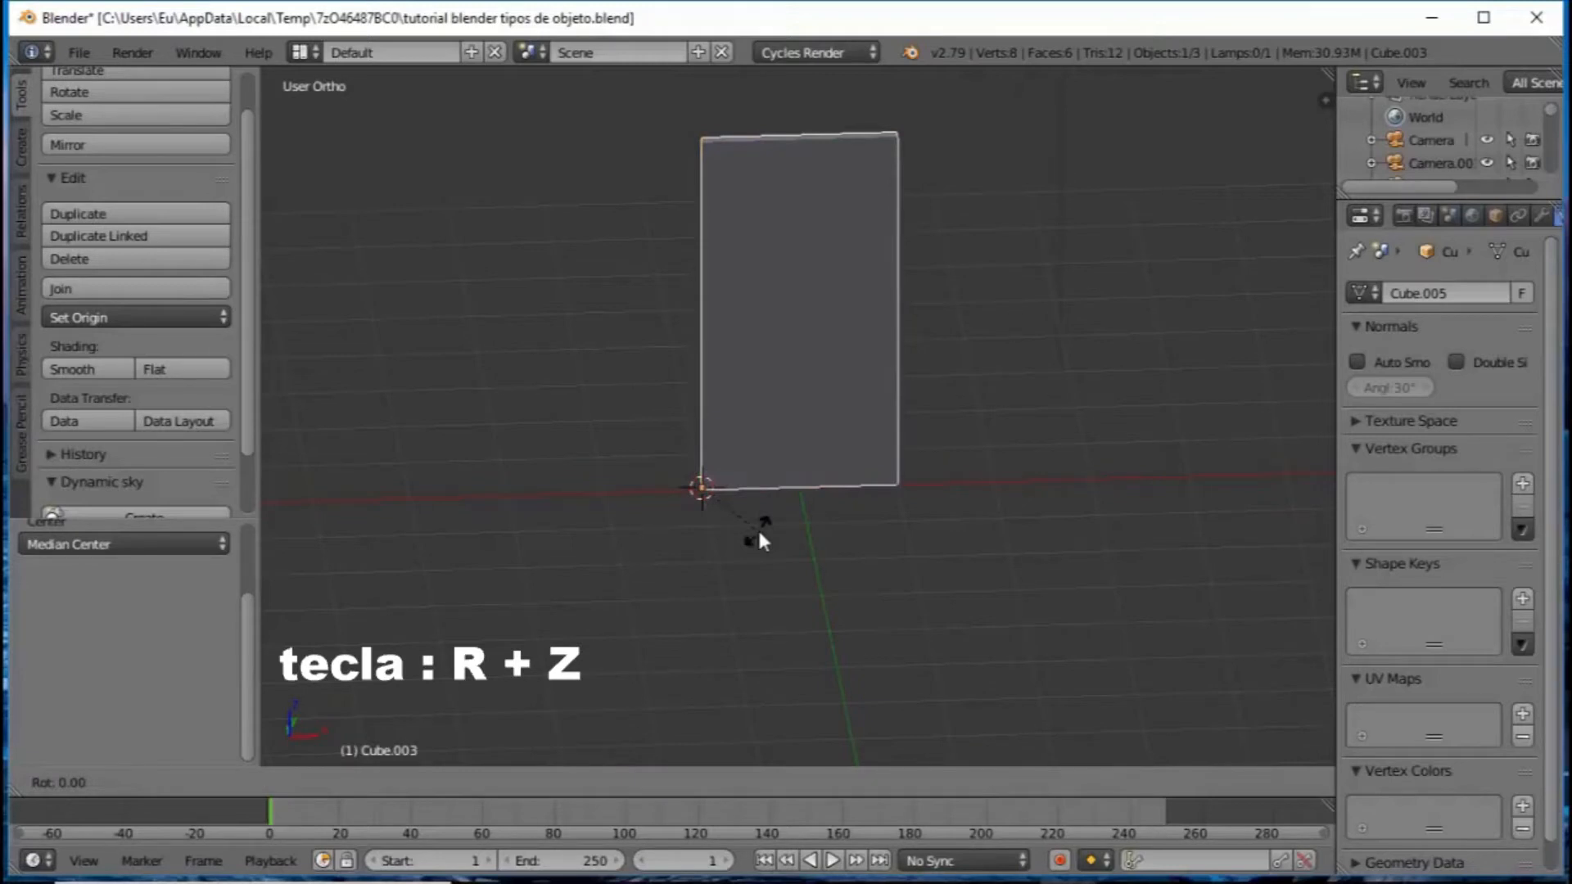
key("z")
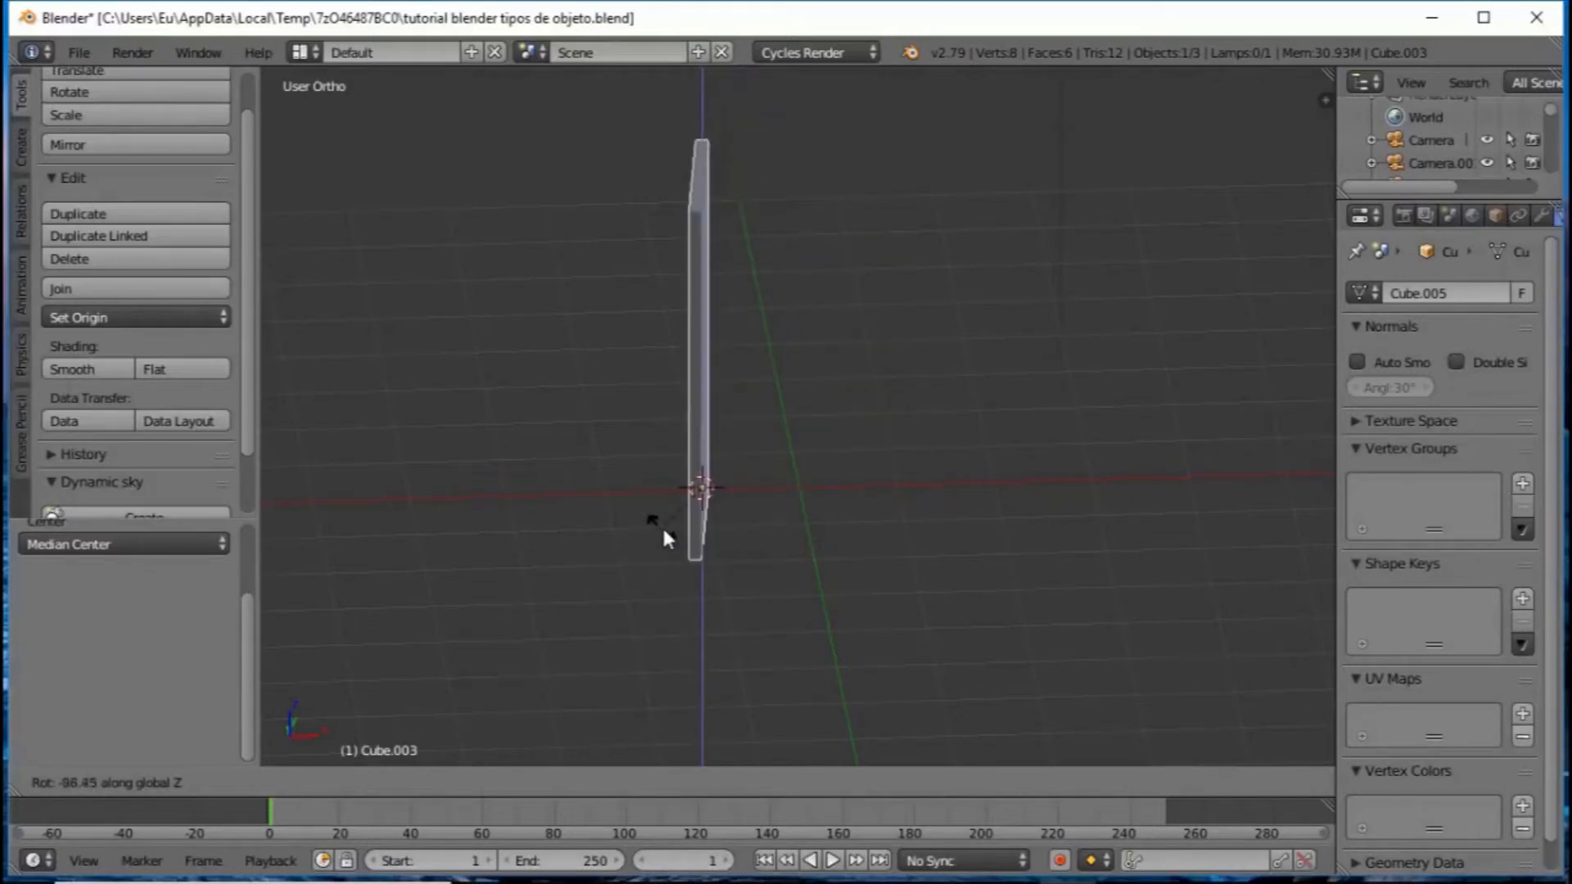
left_click(740, 529)
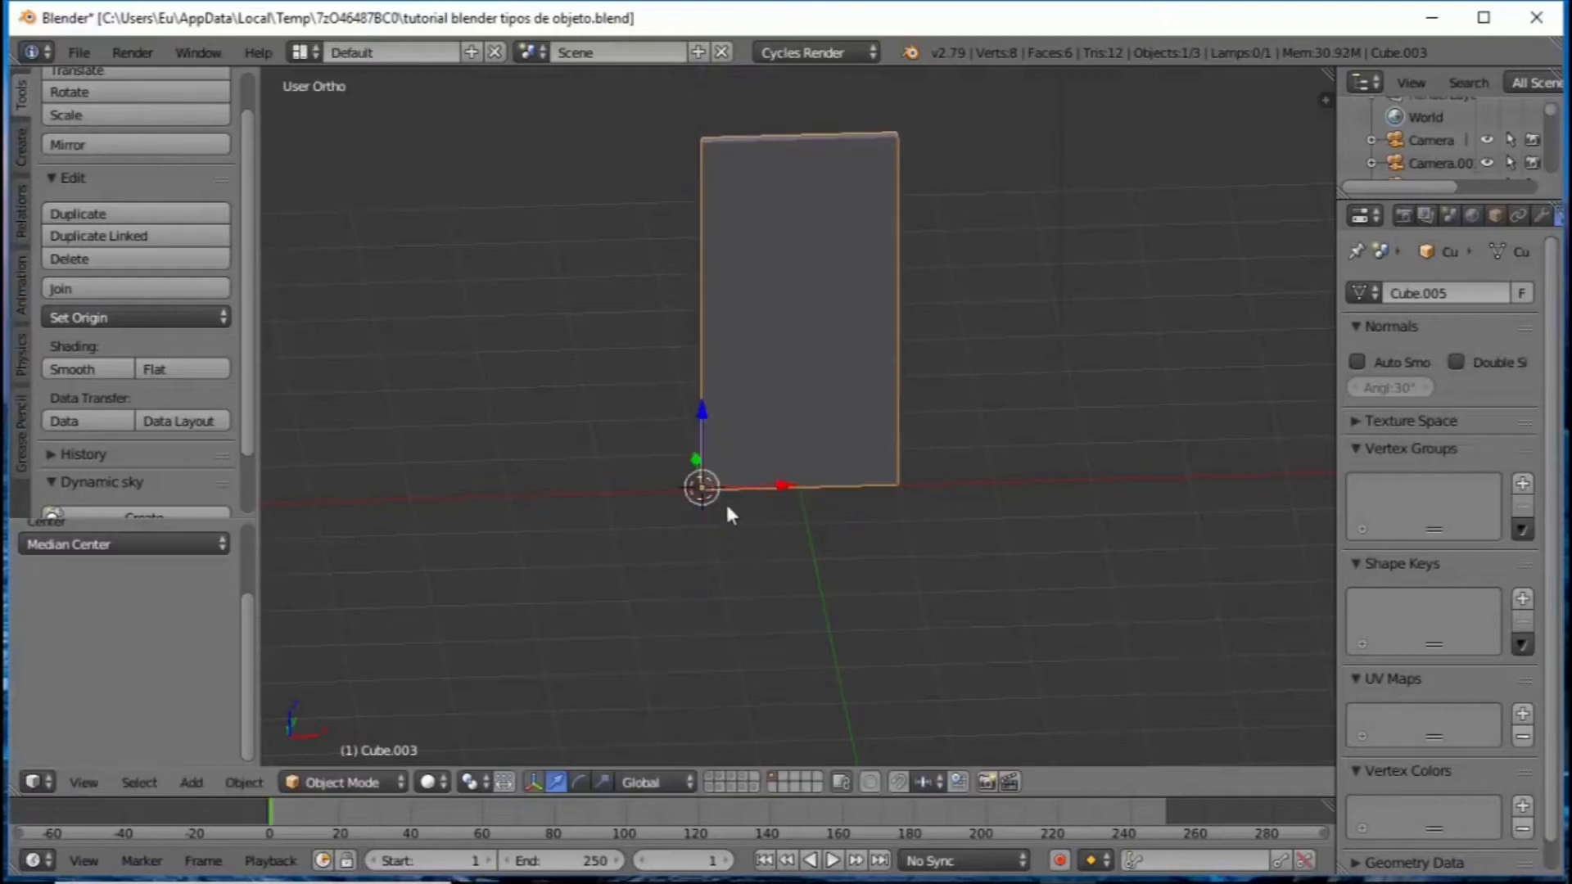
Step: In Edit Mode, select the panel's narrow hinge-side face and snap the 3D cursor to its centre with Cursor to Selected
scroll(728, 509, "up", 2)
middle_click_drag(727, 506, 975, 604)
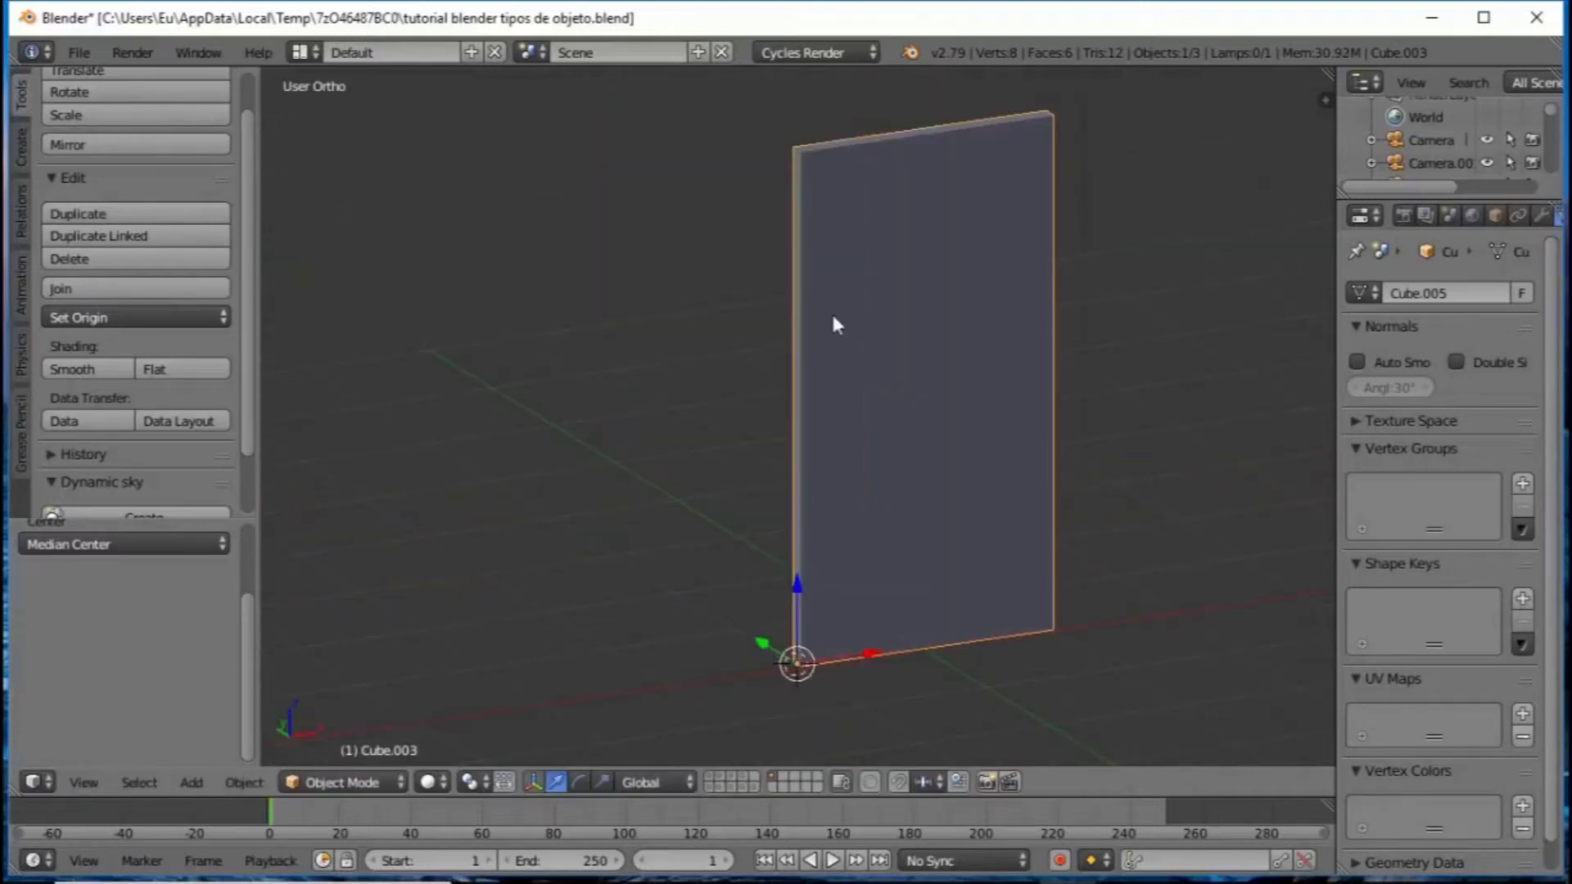
key("Tab")
scroll(807, 491, "up", 2)
right_click(802, 430)
middle_click_drag(747, 533, 758, 554, "shift")
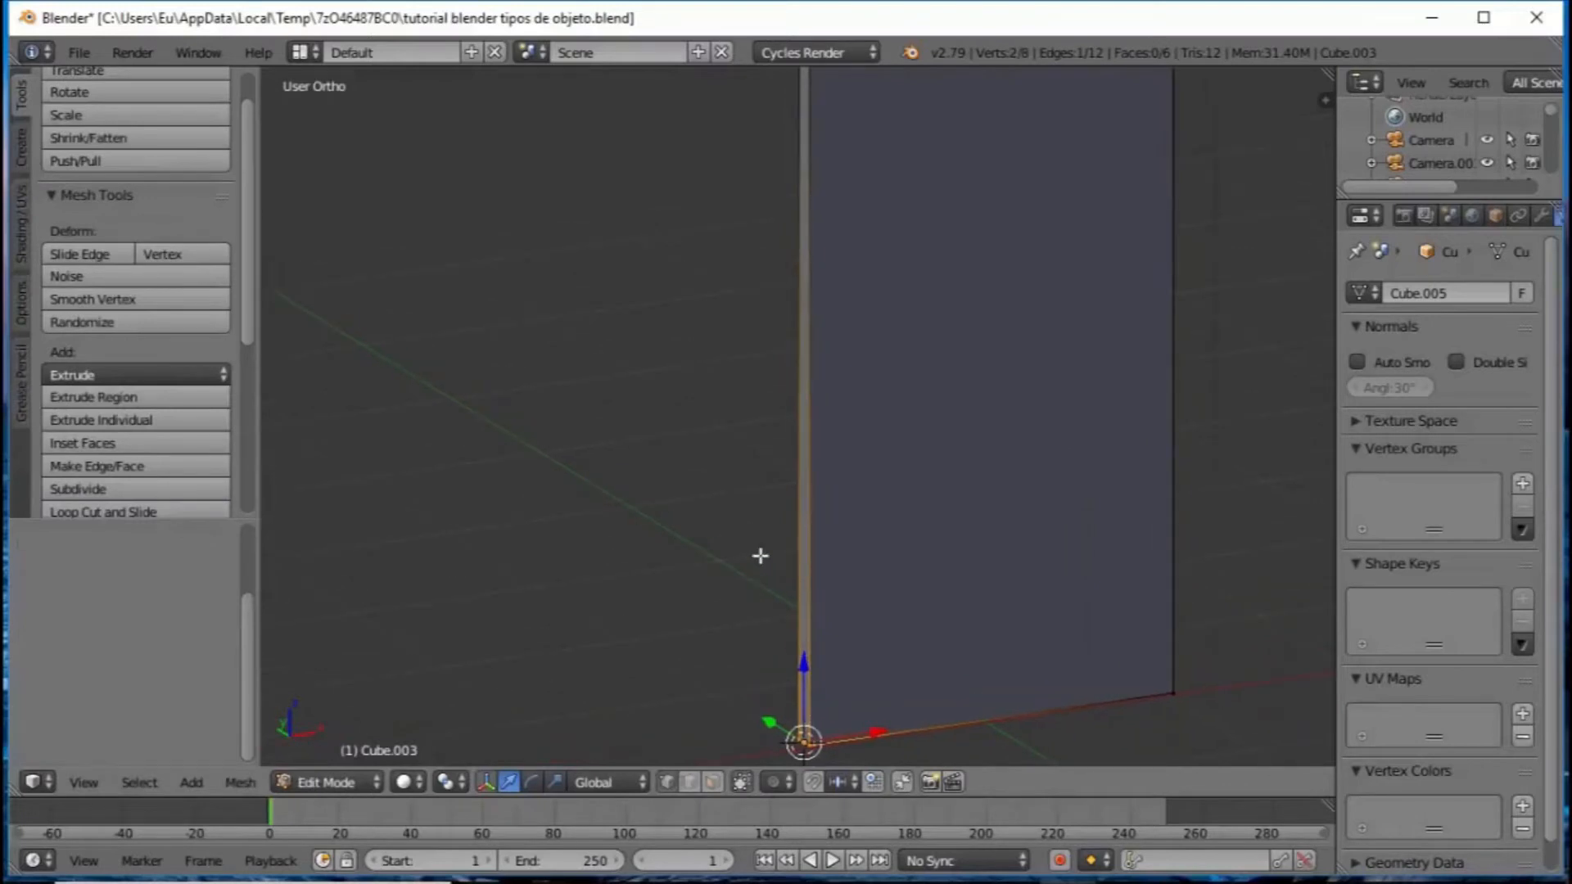
scroll(800, 340, "down", 3)
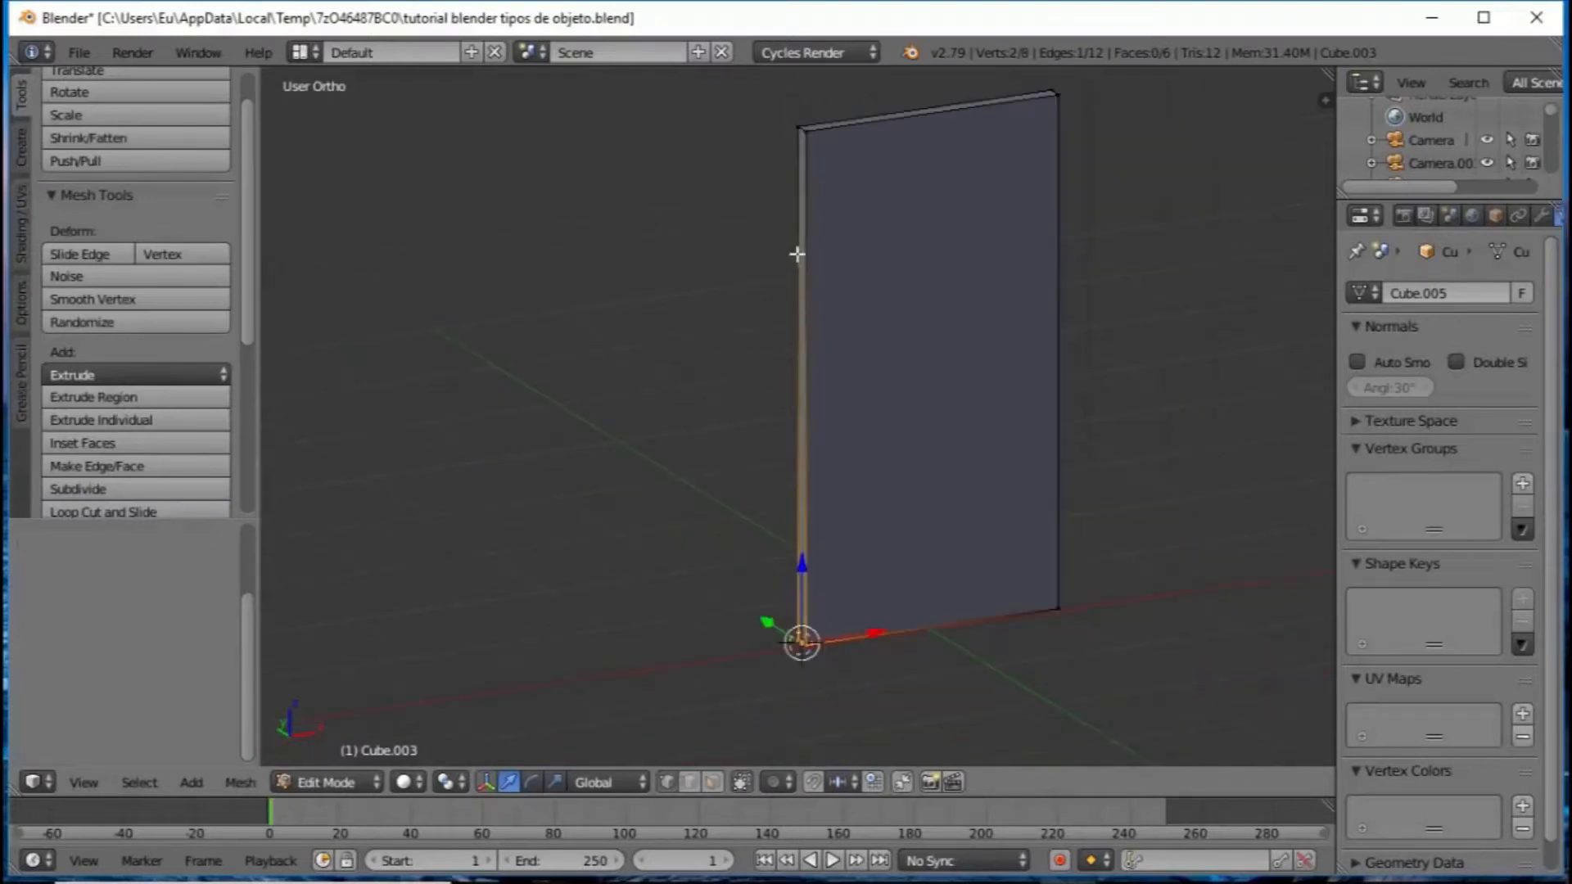
key("l")
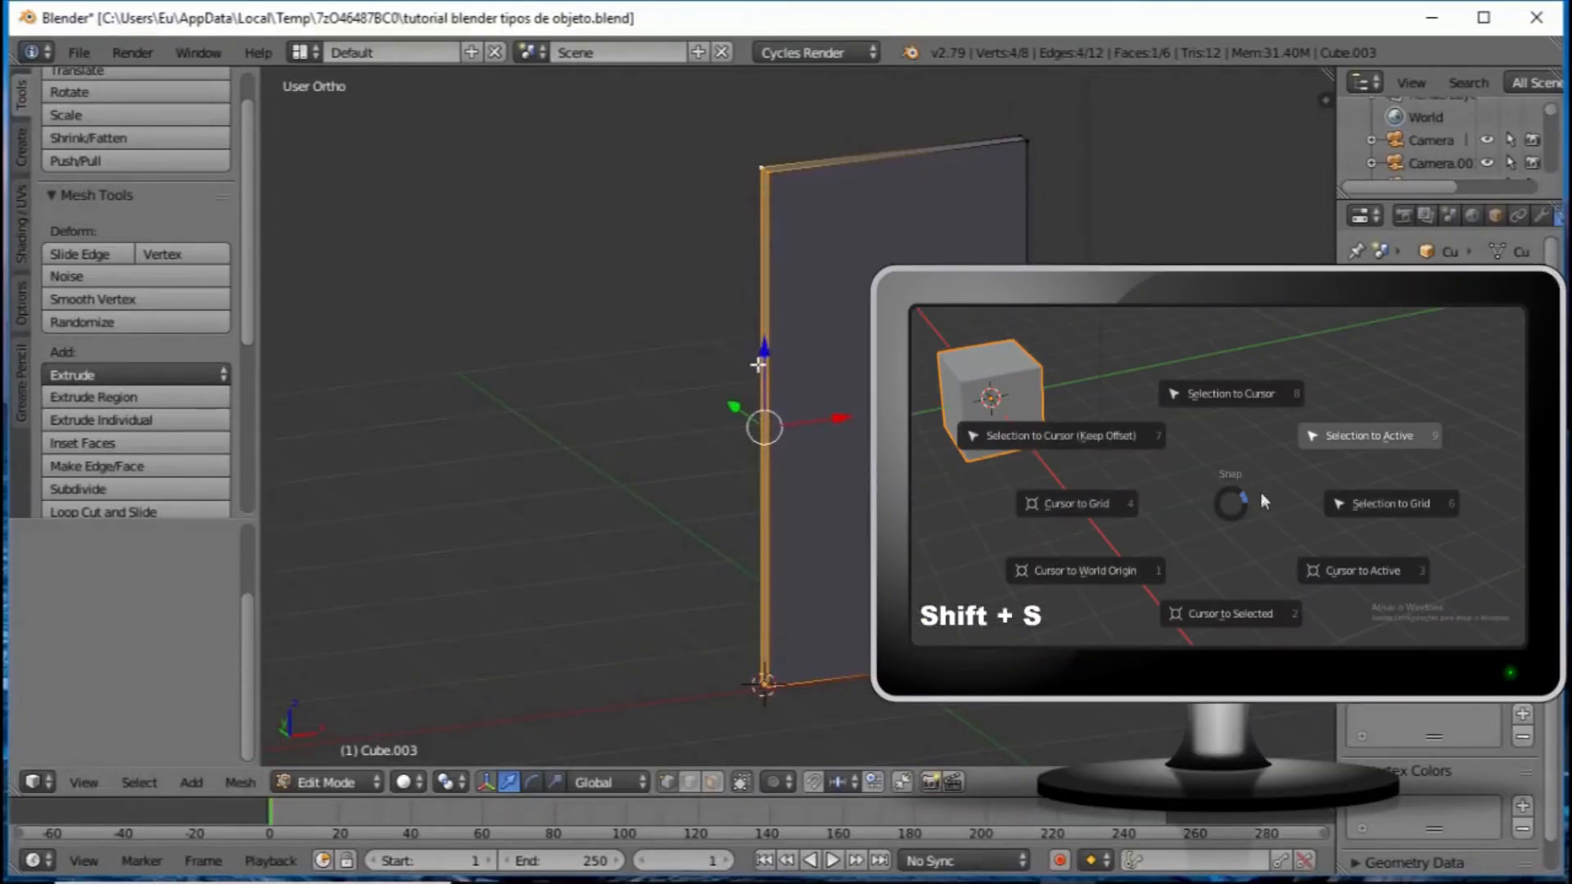
key("shift+s")
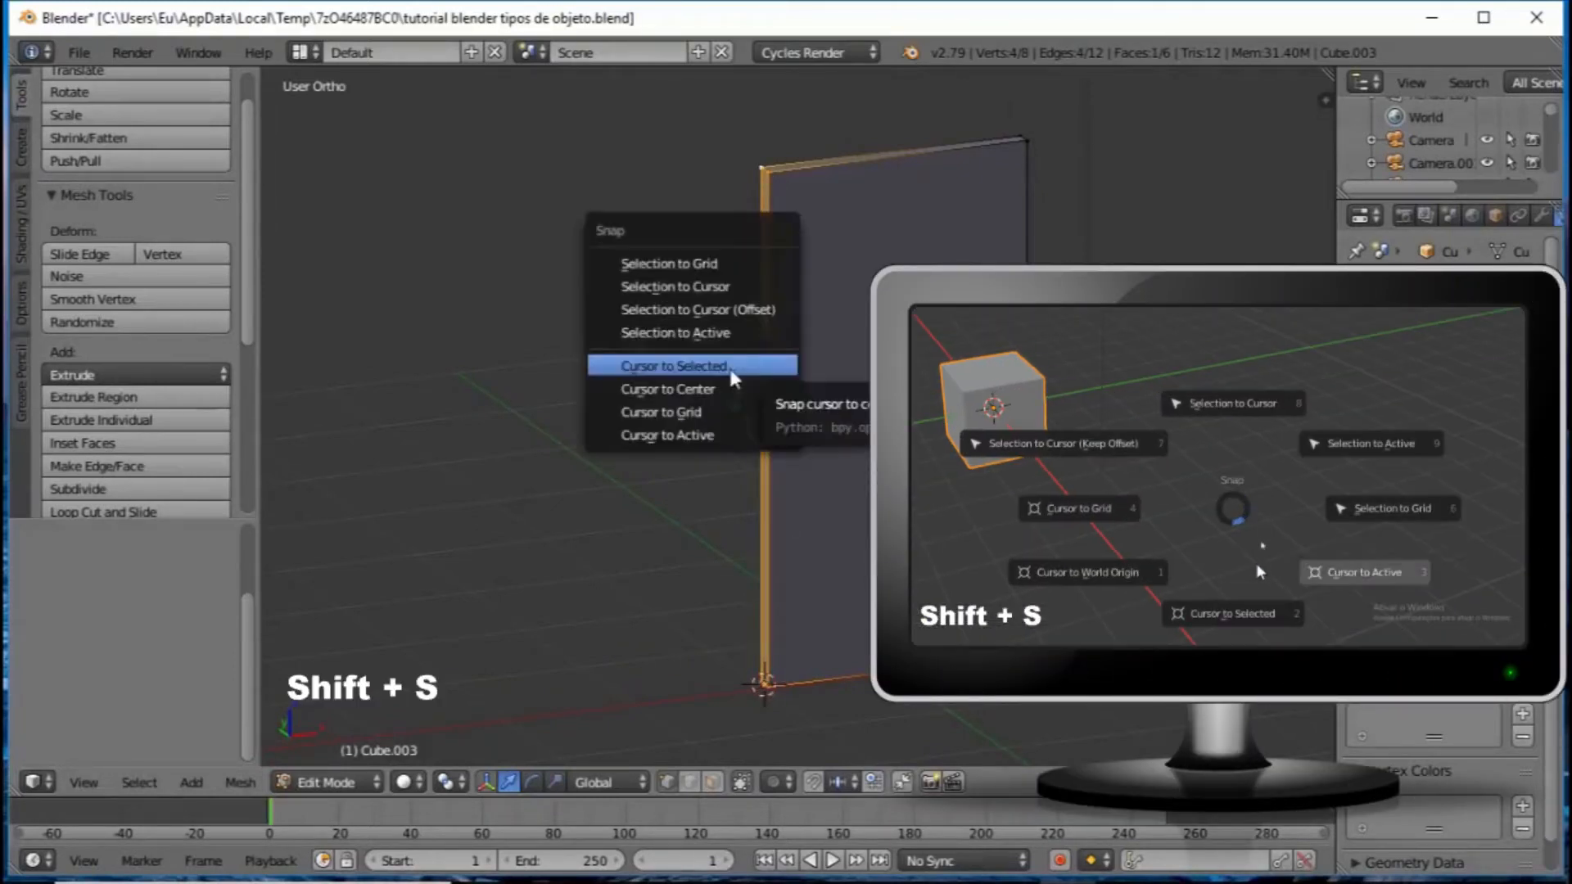
left_click(679, 375)
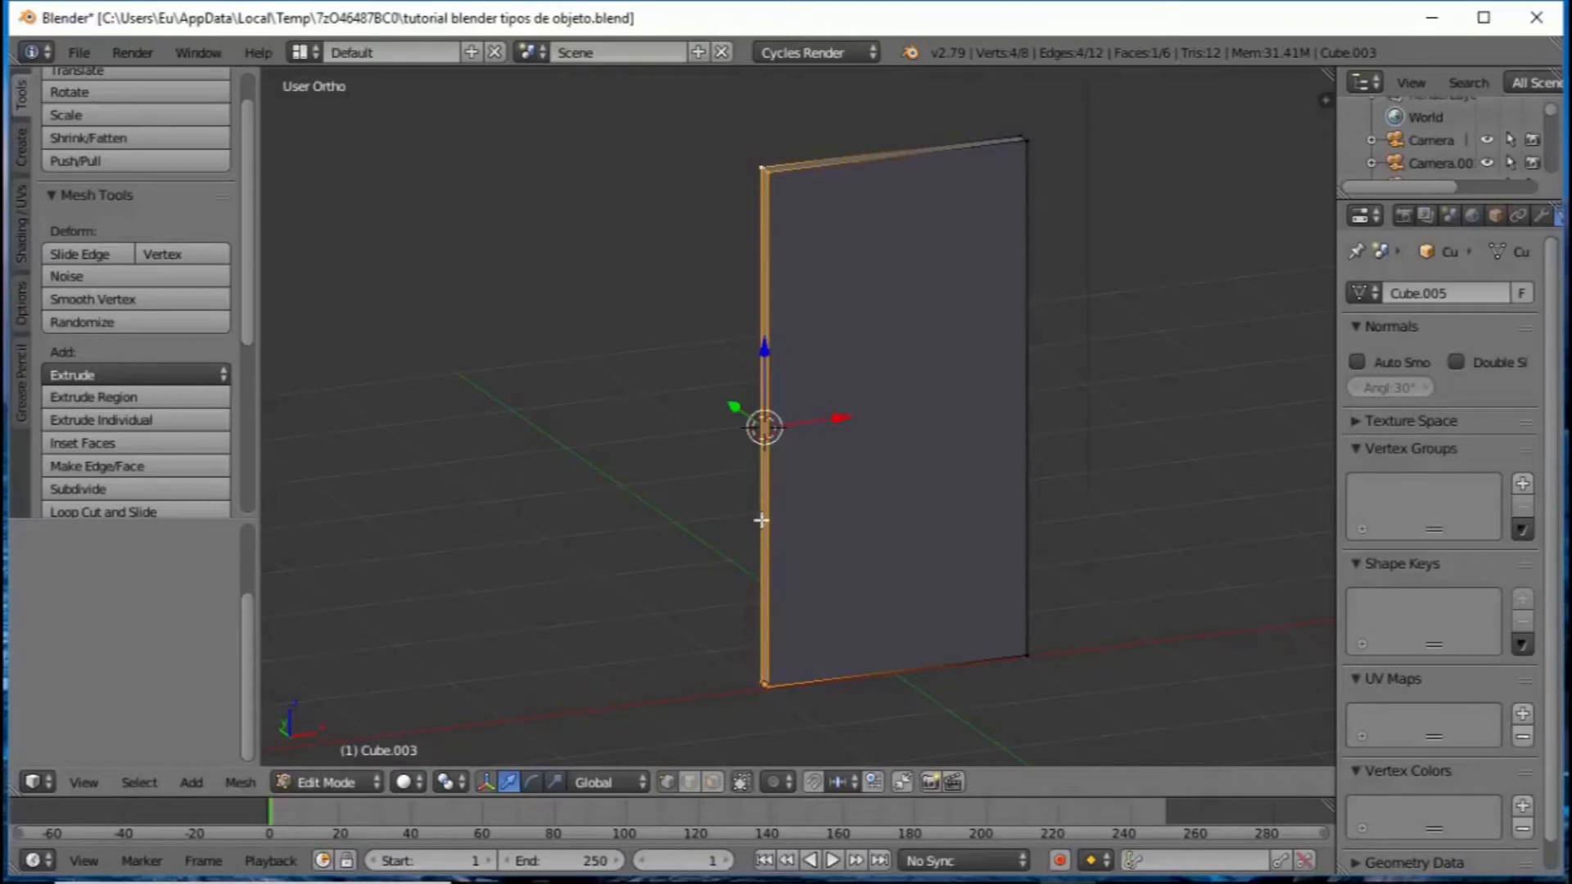
Step: Return to Object Mode and move the panel's origin to the hinge-side face's centre with Origin to 3D Cursor
scroll(763, 491, "up", 2)
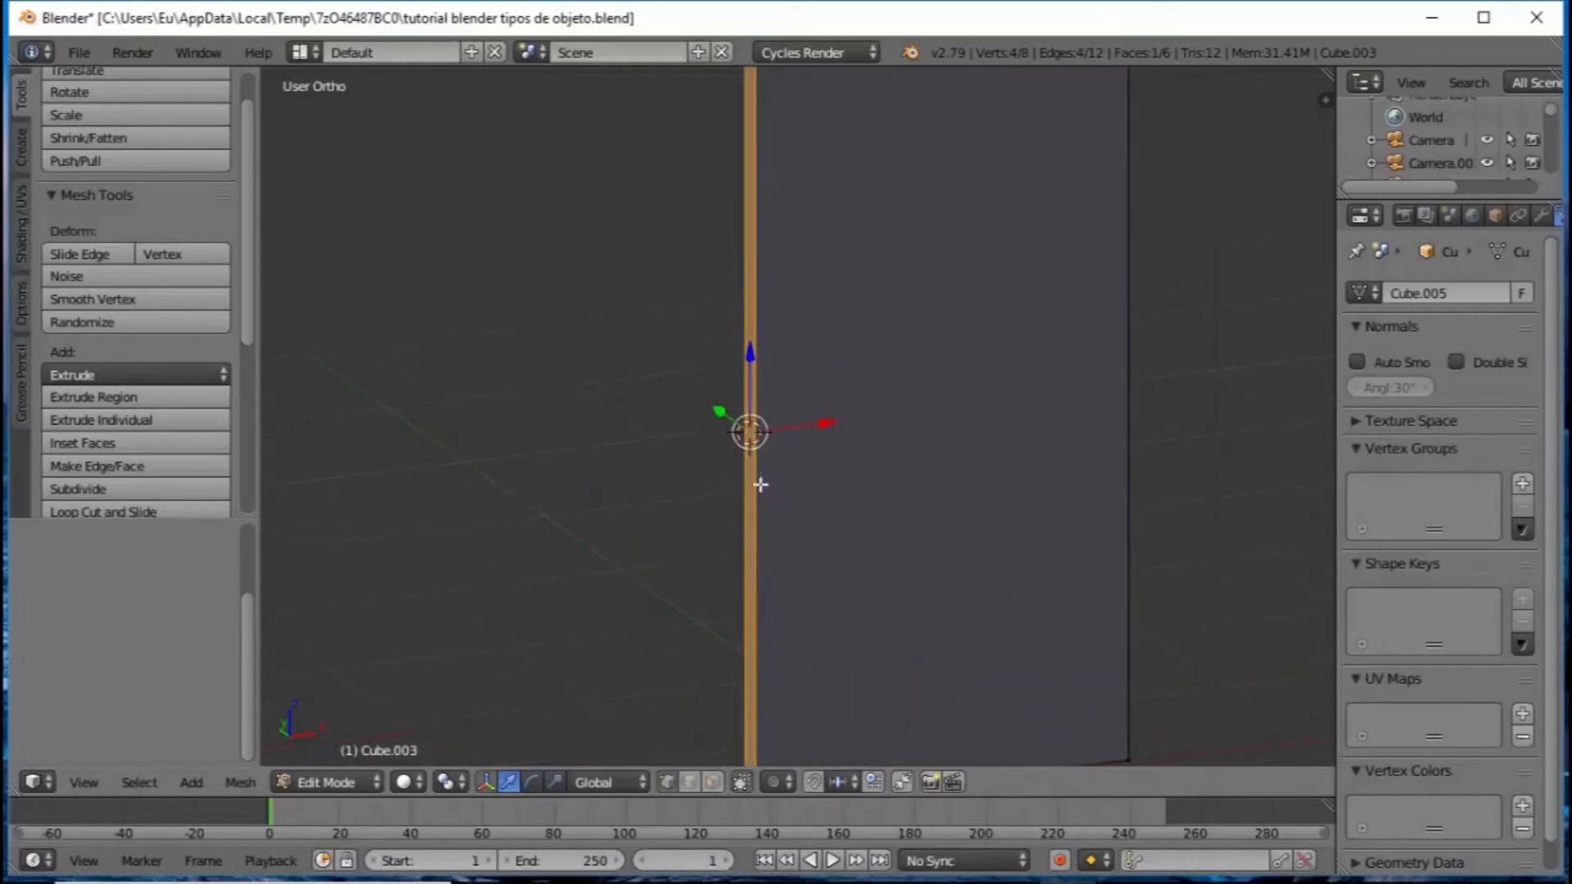
scroll(744, 412, "down", 2)
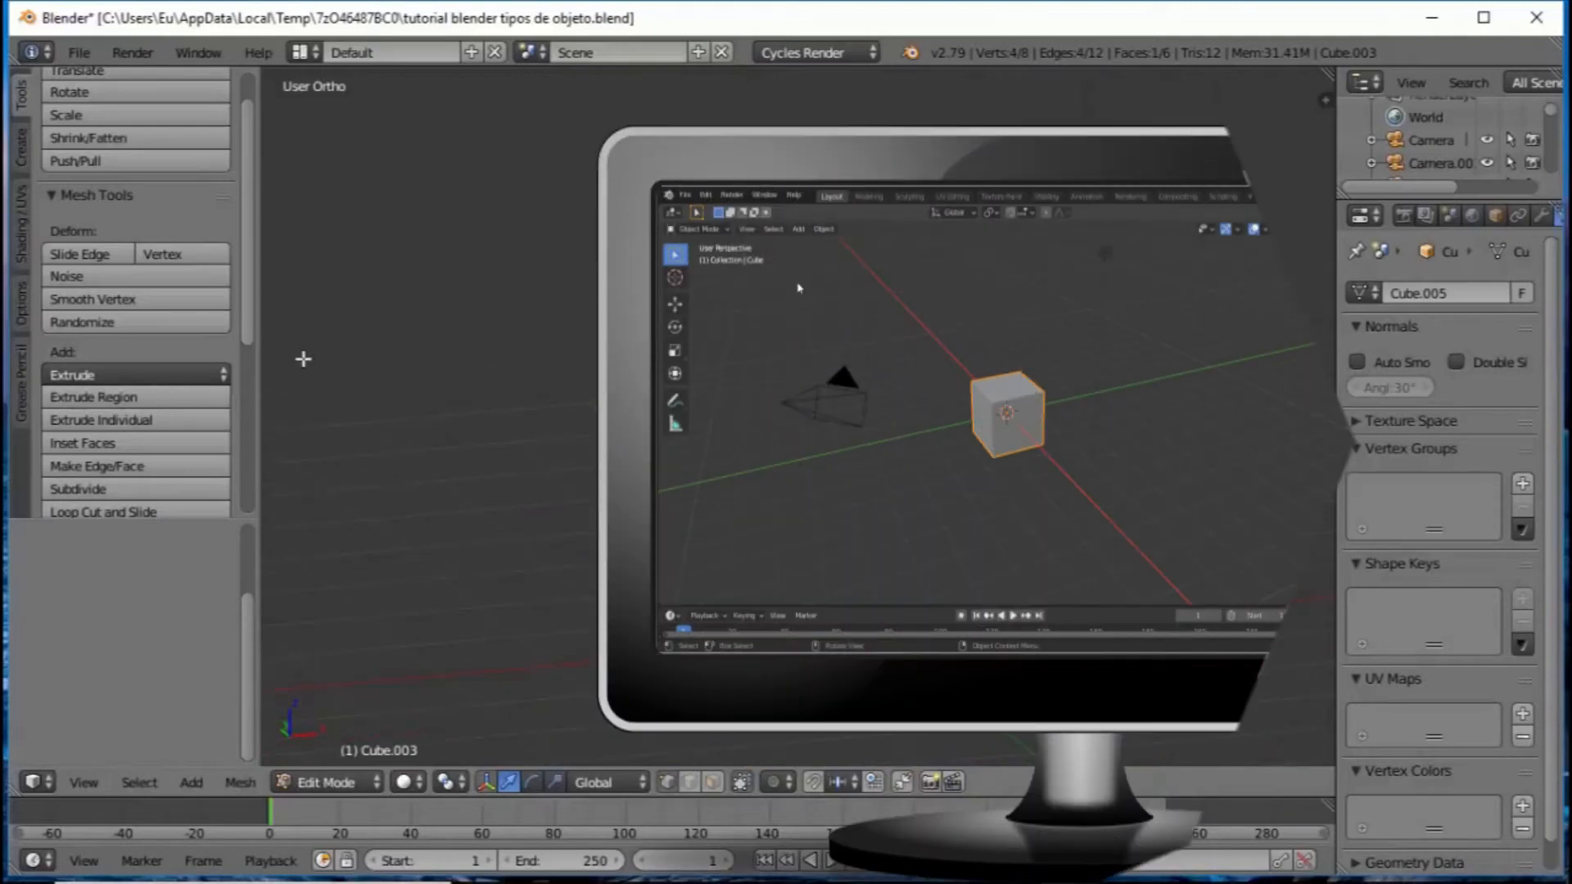
key("Tab")
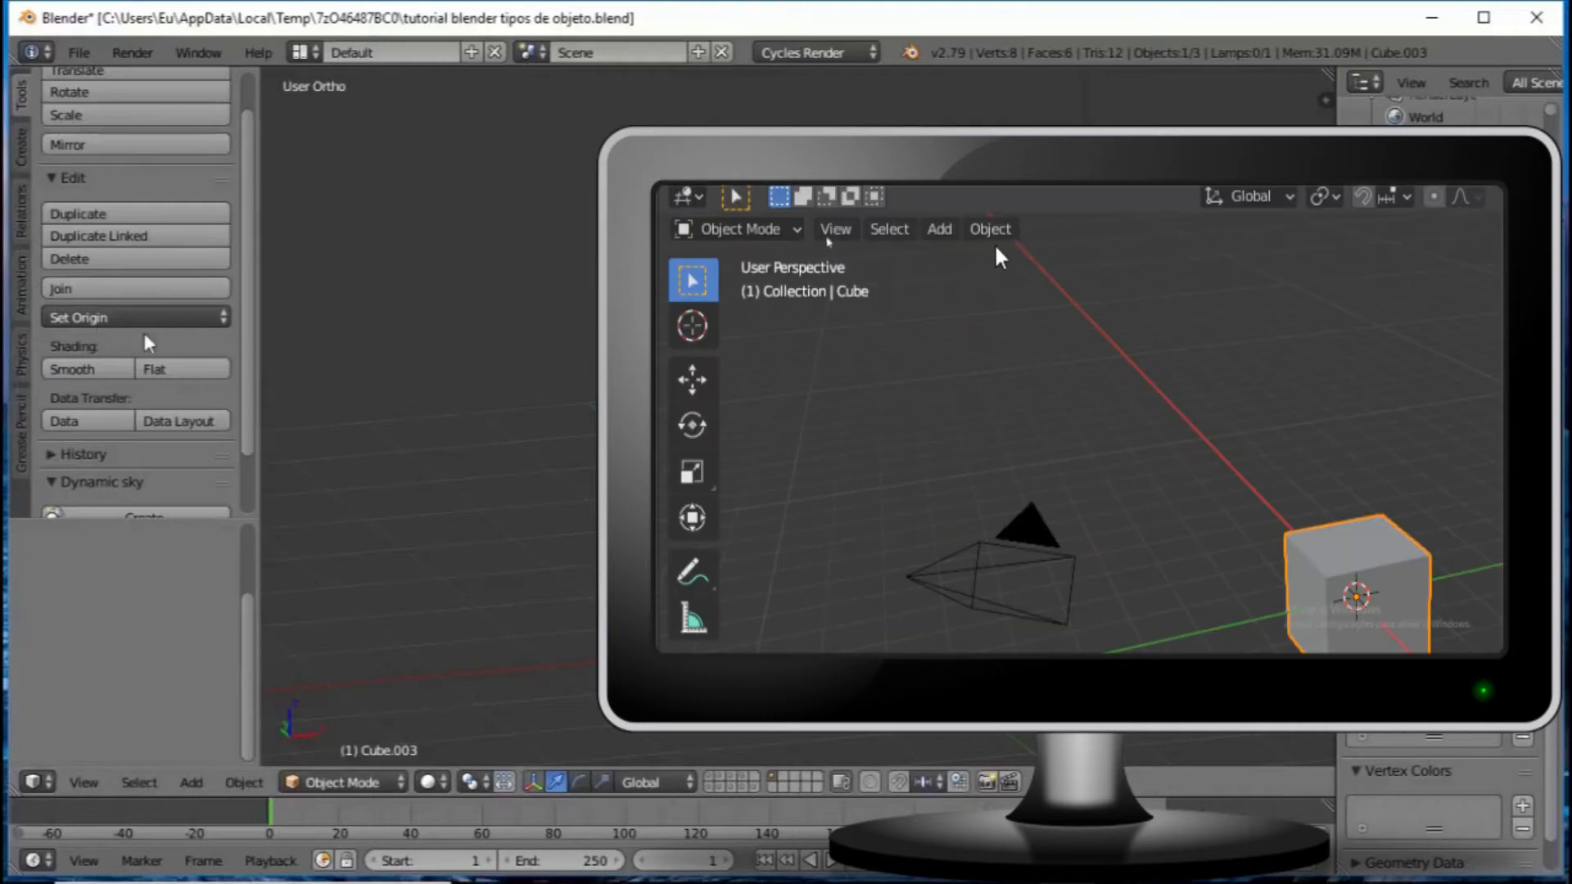
left_click(203, 317)
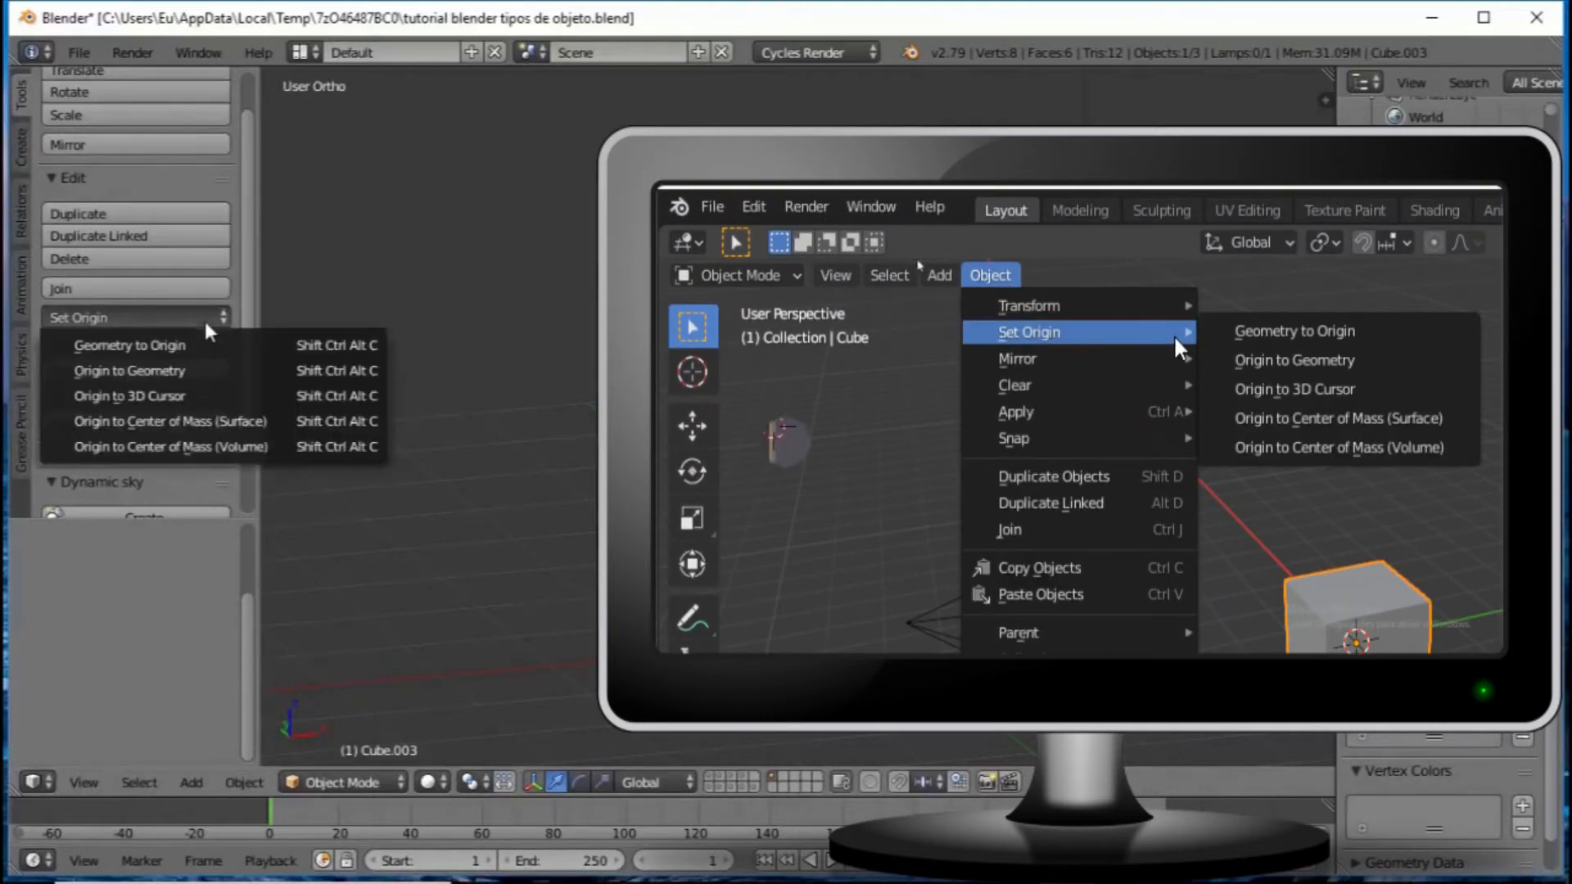
left_click(154, 398)
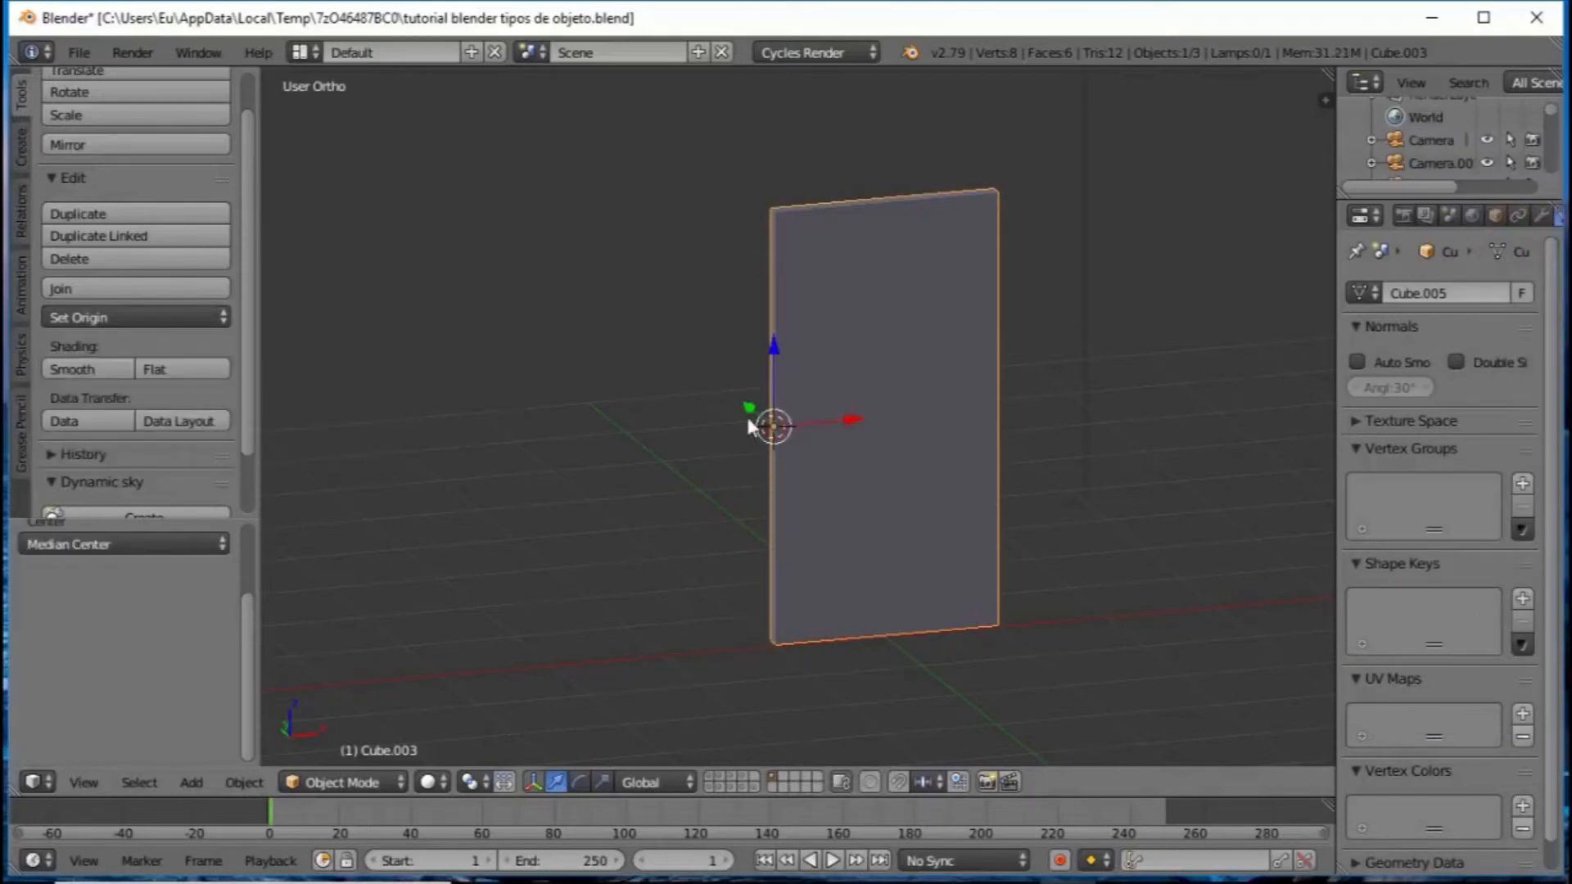
Step: Test-rotate the panel about the global Z axis around its hinge-side origin and cancel the rotation
scroll(749, 424, "down", 3)
middle_click_drag(749, 424, 761, 442)
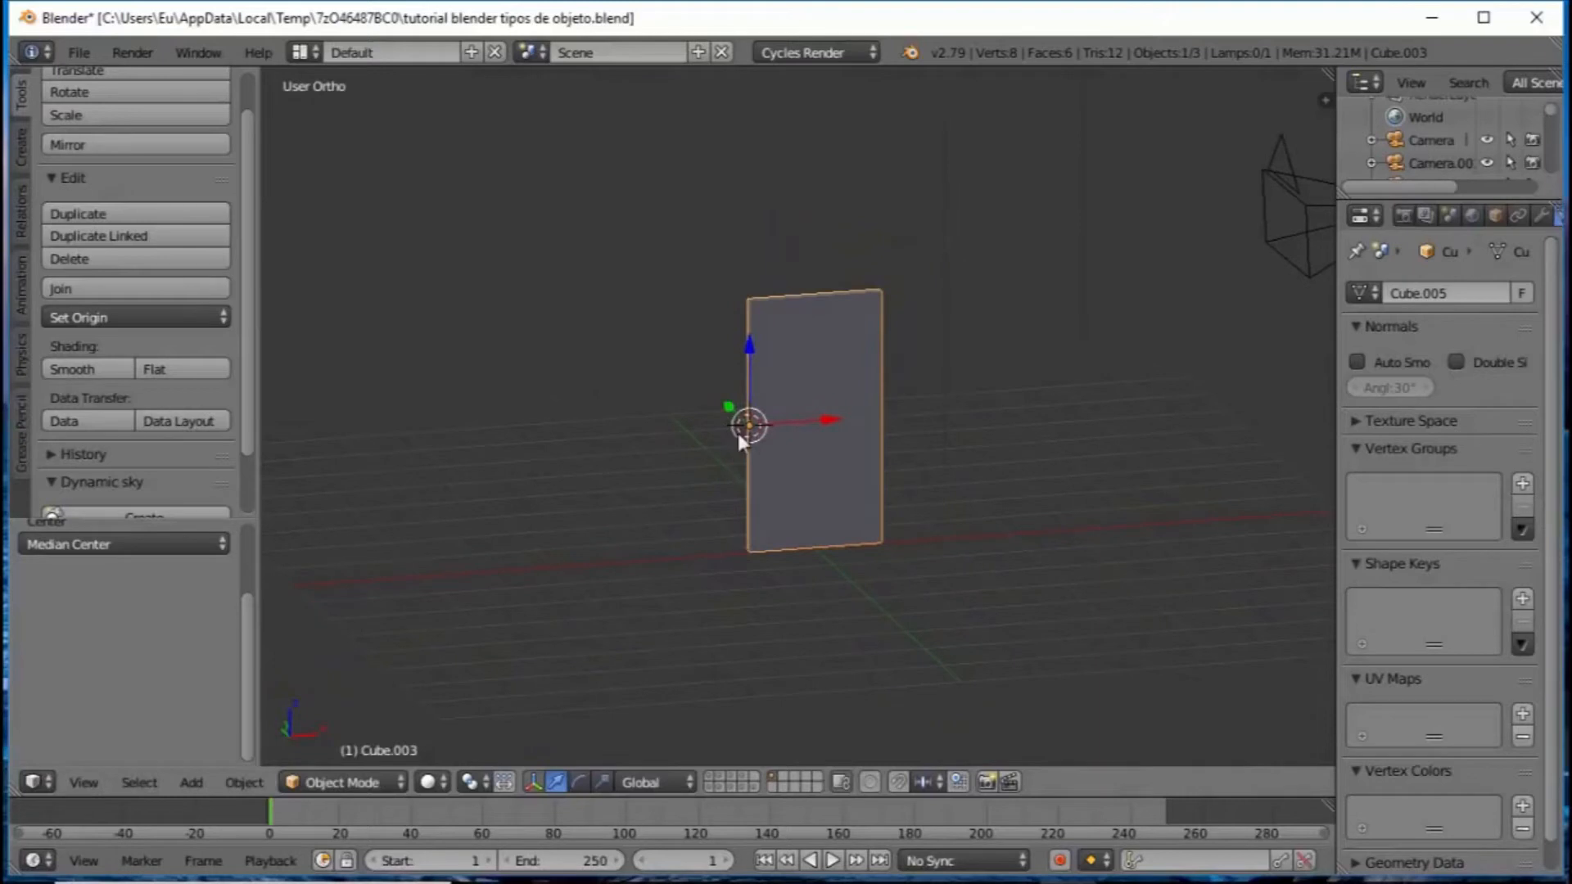
scroll(743, 385, "down", 1)
middle_click_drag(743, 383, 640, 363, "shift")
scroll(658, 368, "up", 3)
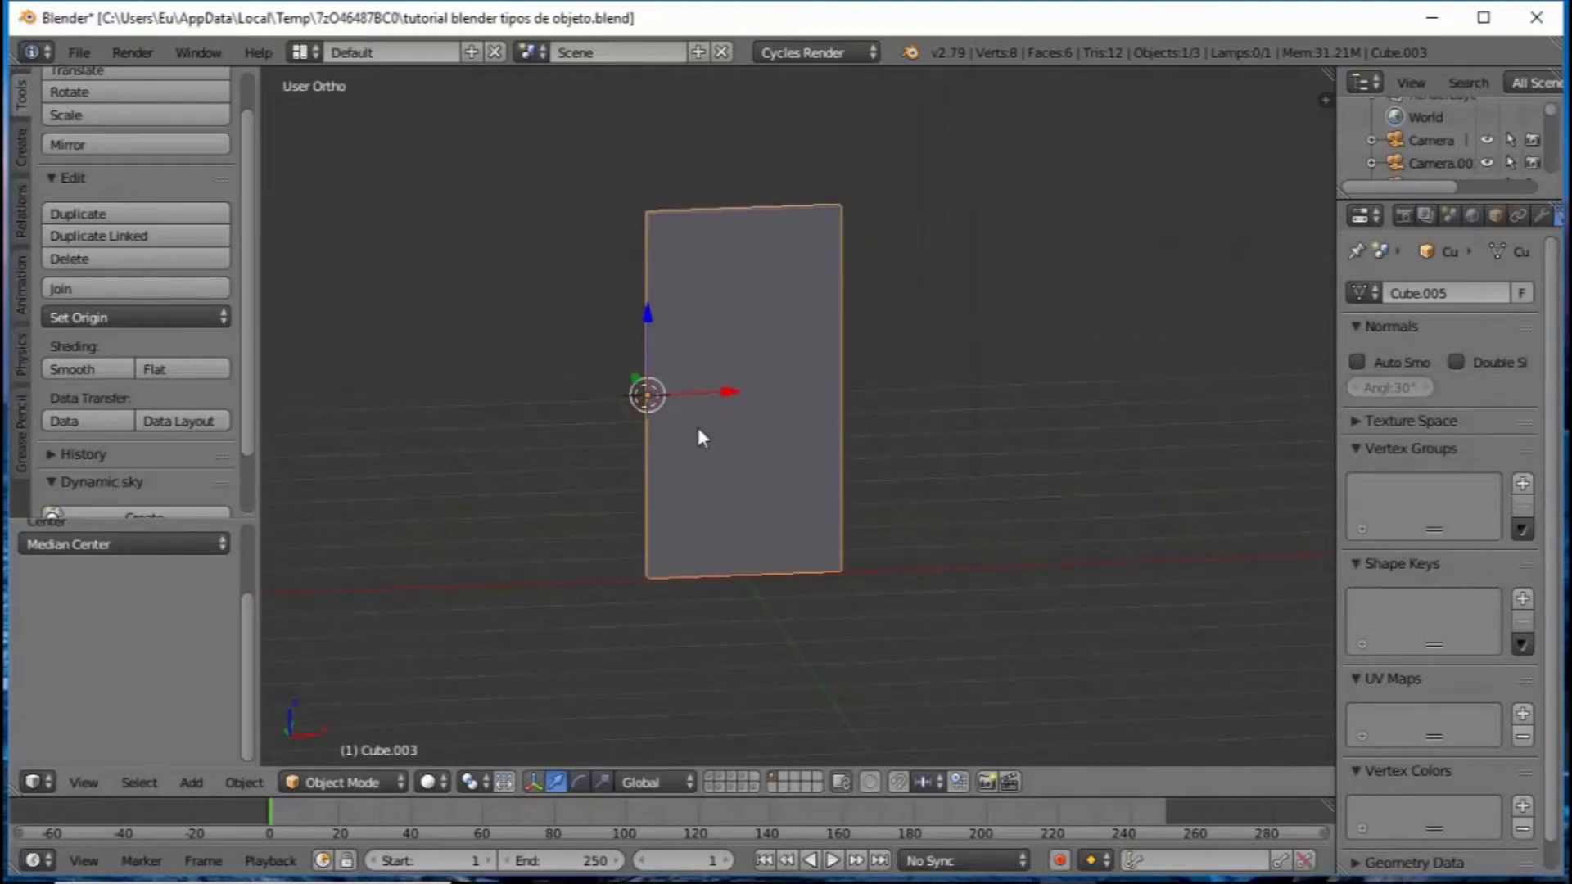
key("r")
key("z")
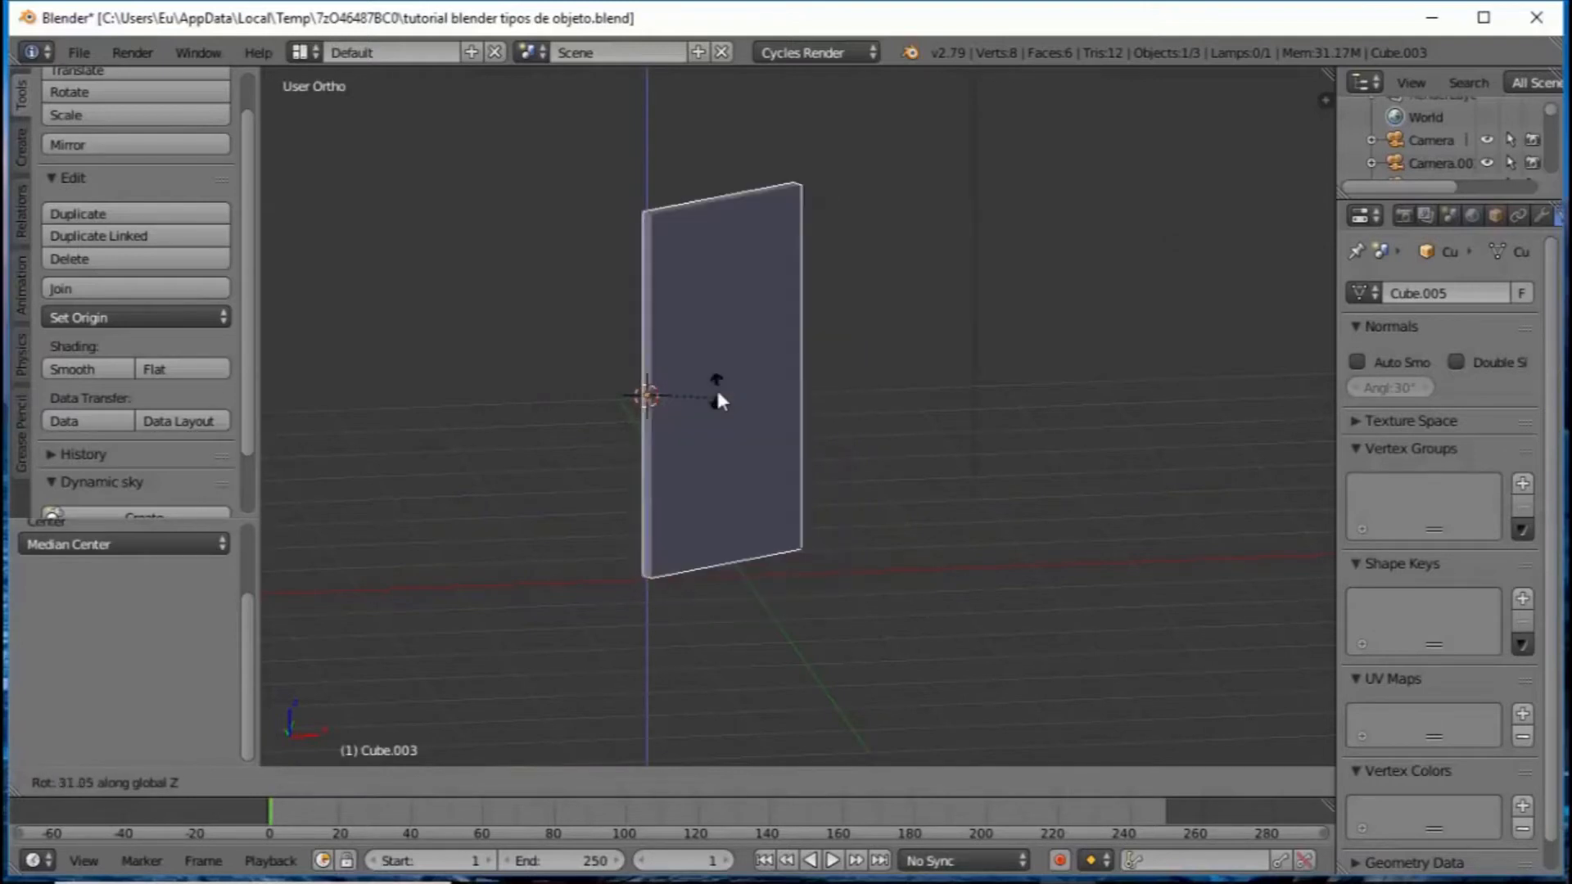
right_click(719, 393)
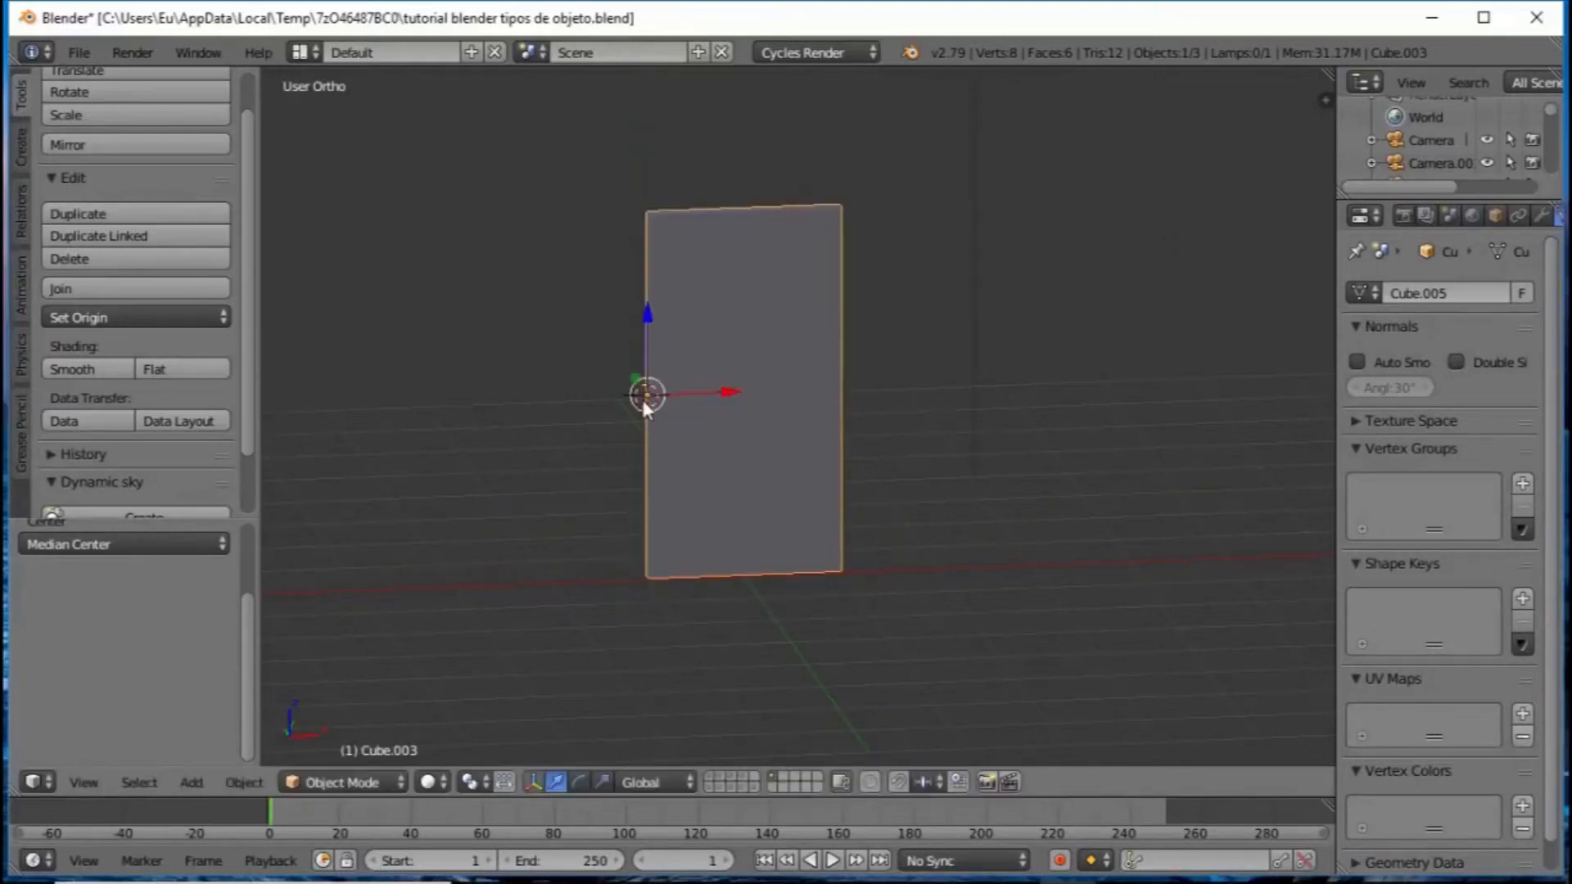
Step: Try a free rotation of the panel around its hinge-side origin without an axis constraint and cancel it
scroll(645, 402, "up", 2)
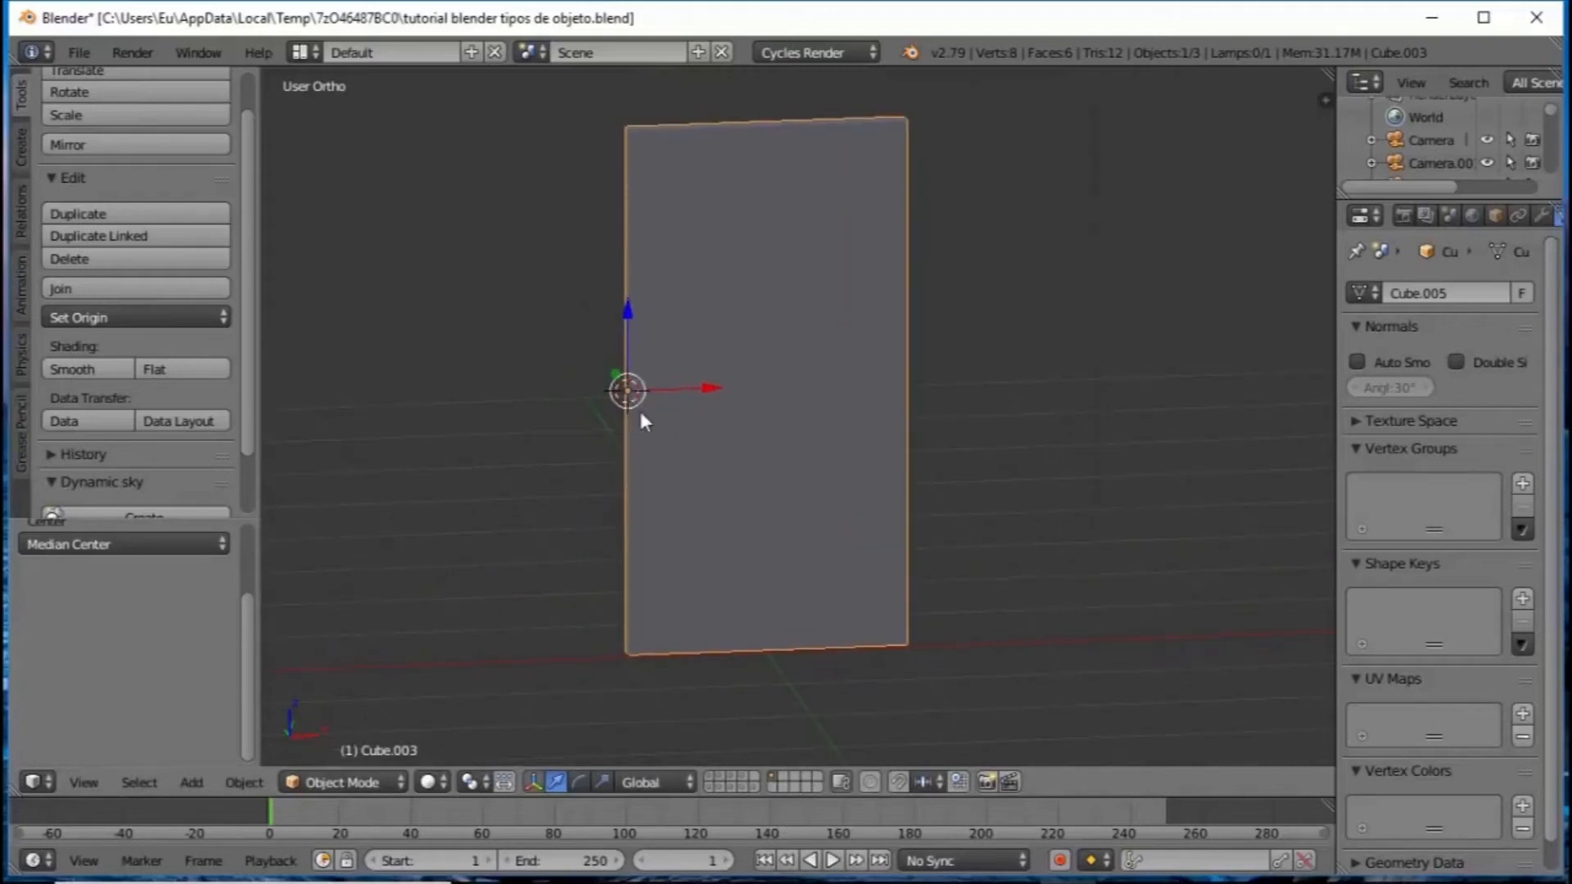
scroll(640, 415, "down", 1)
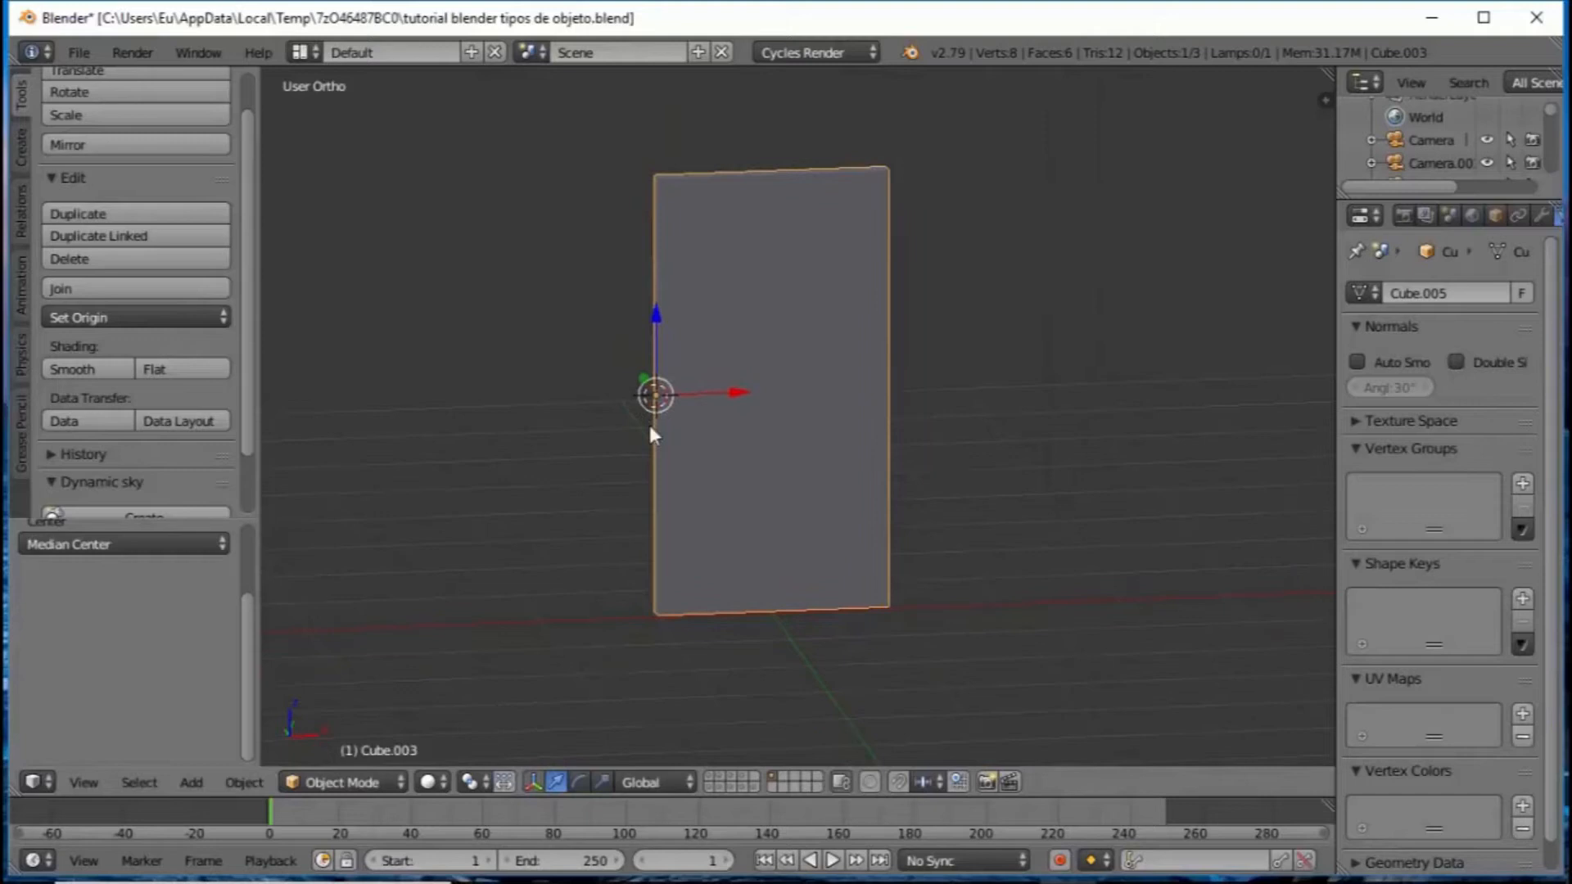
key("r")
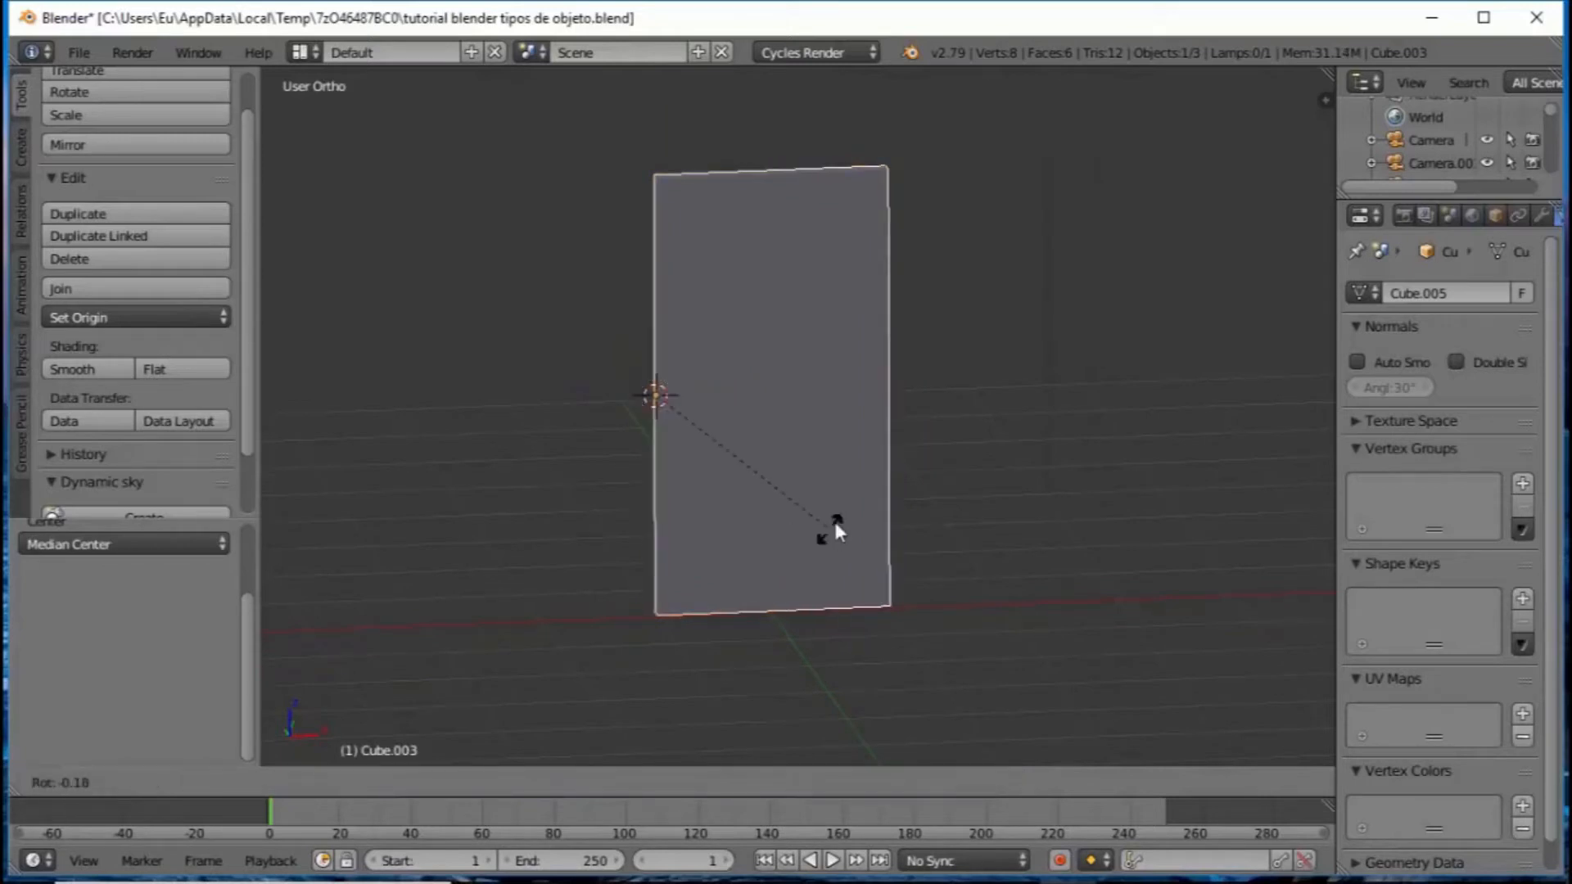
right_click(851, 473)
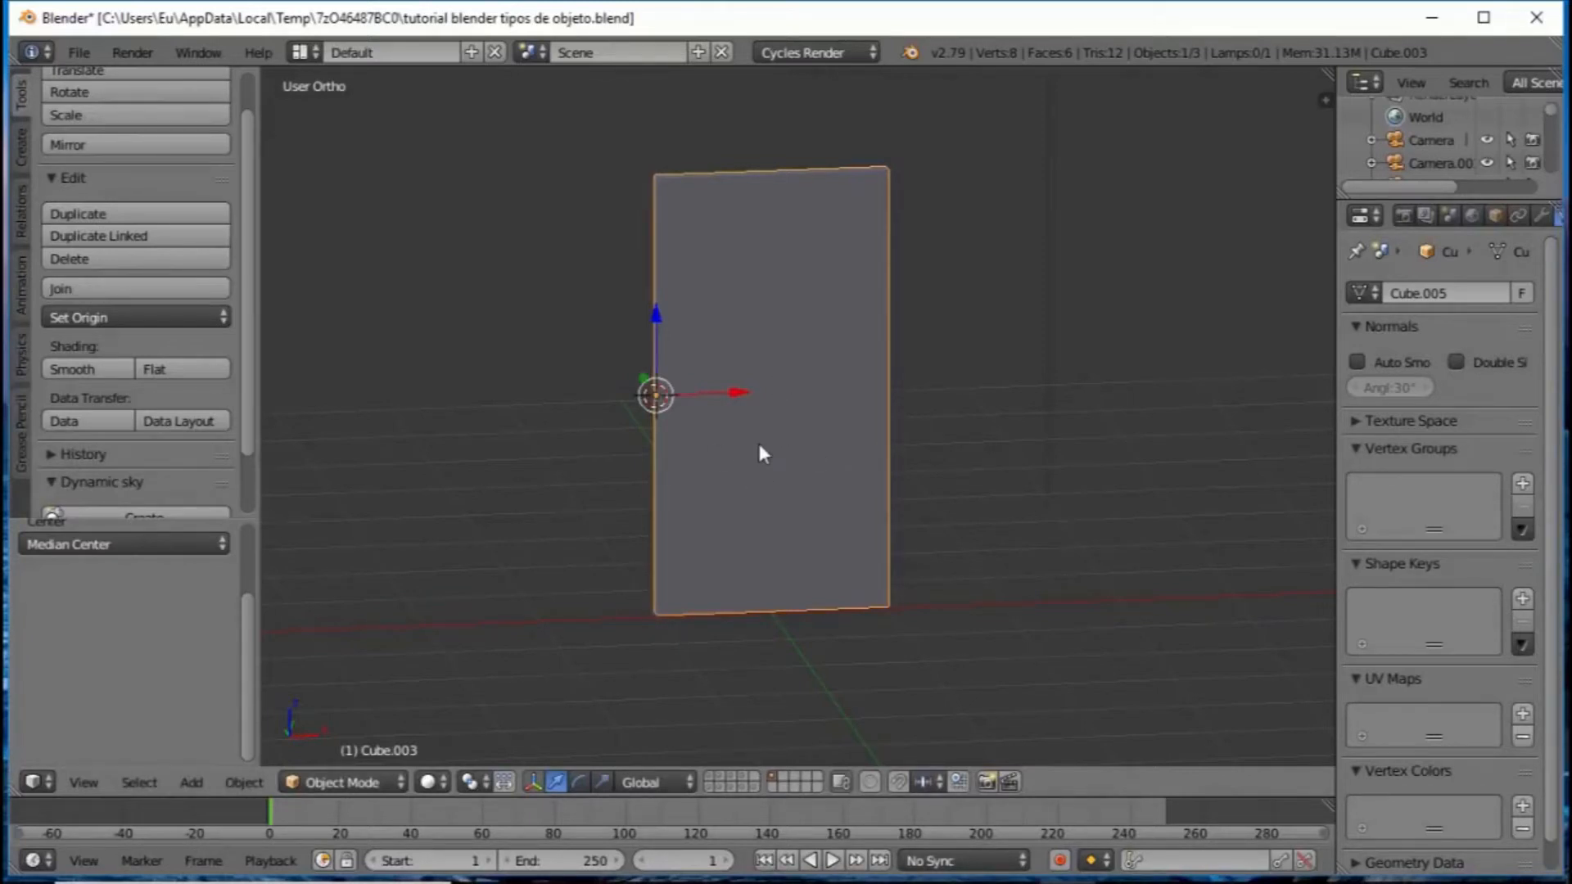
Step: Delete the door panel and look through the object types that can be added, from meshes to group instances
key("Delete")
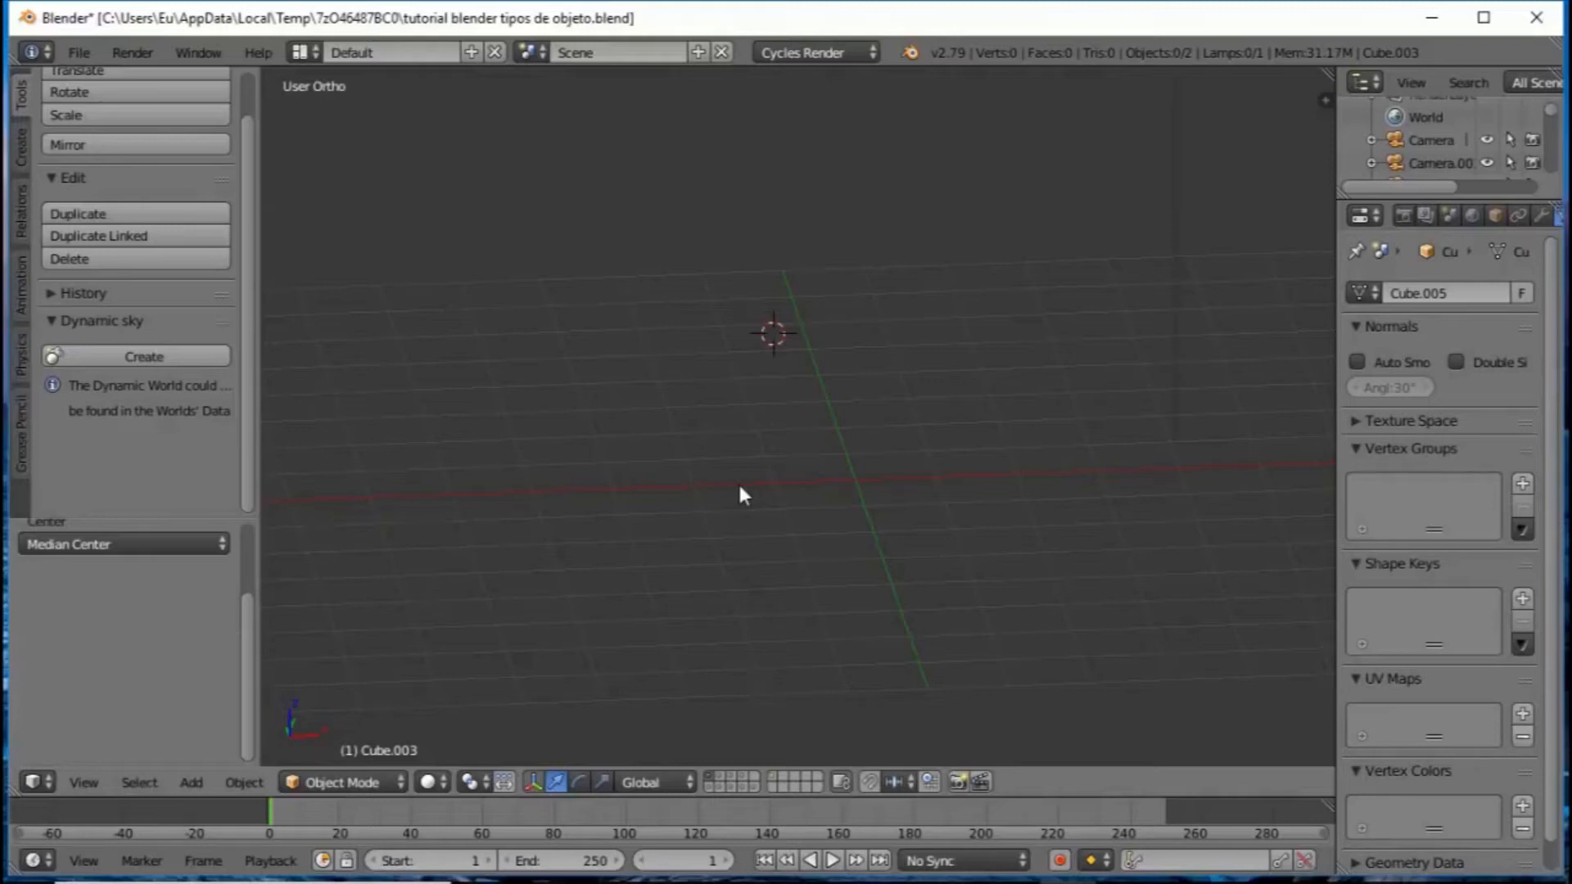
left_click(190, 782)
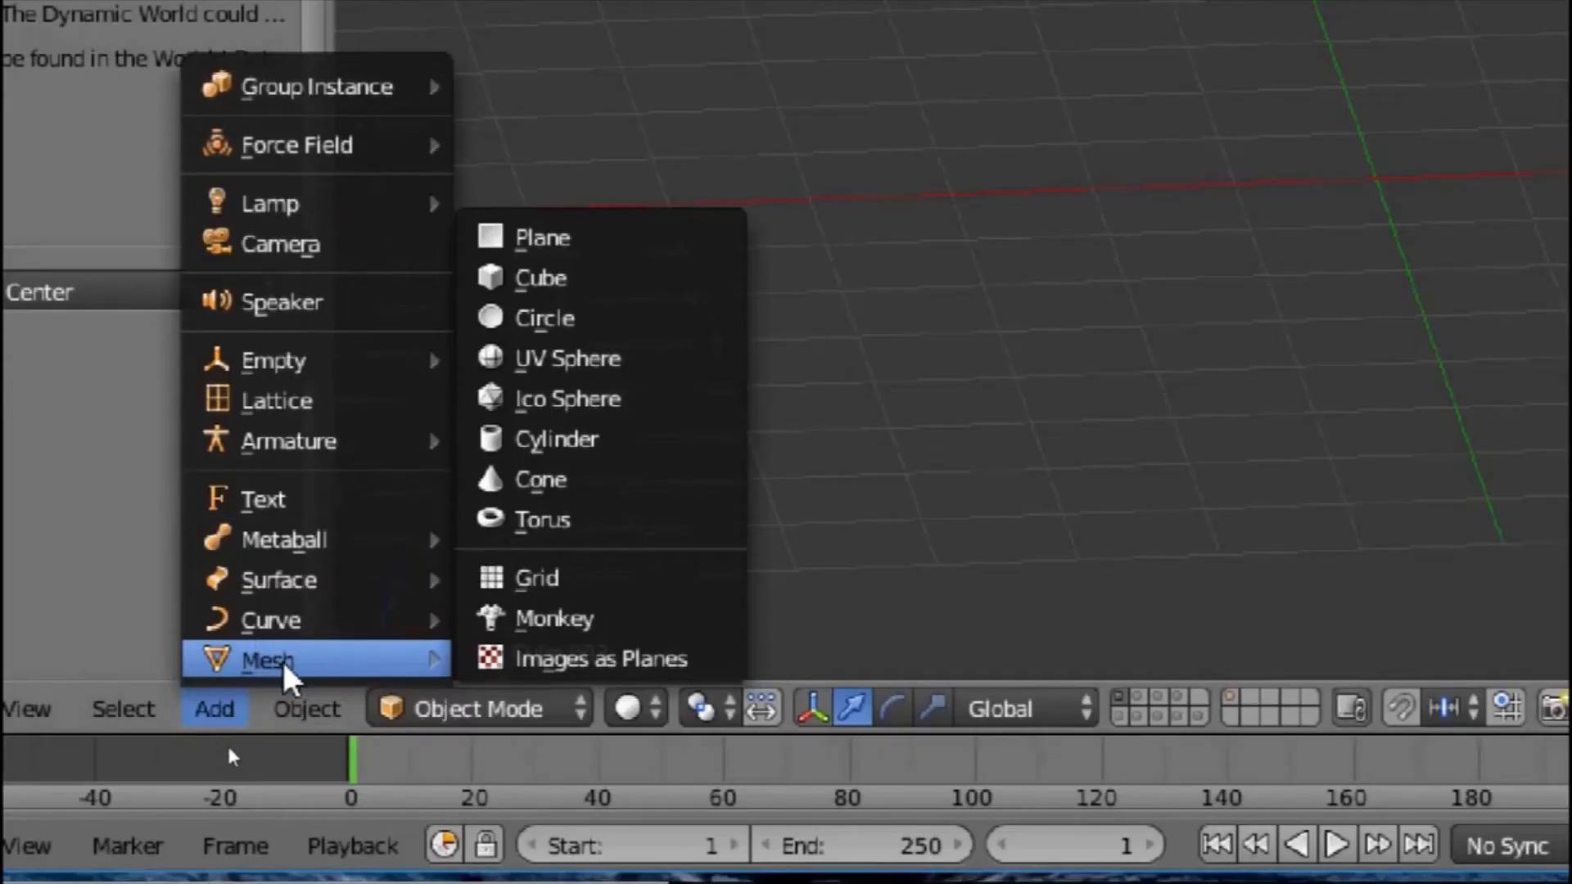
mouse_move(224, 729)
mouse_move(270, 583)
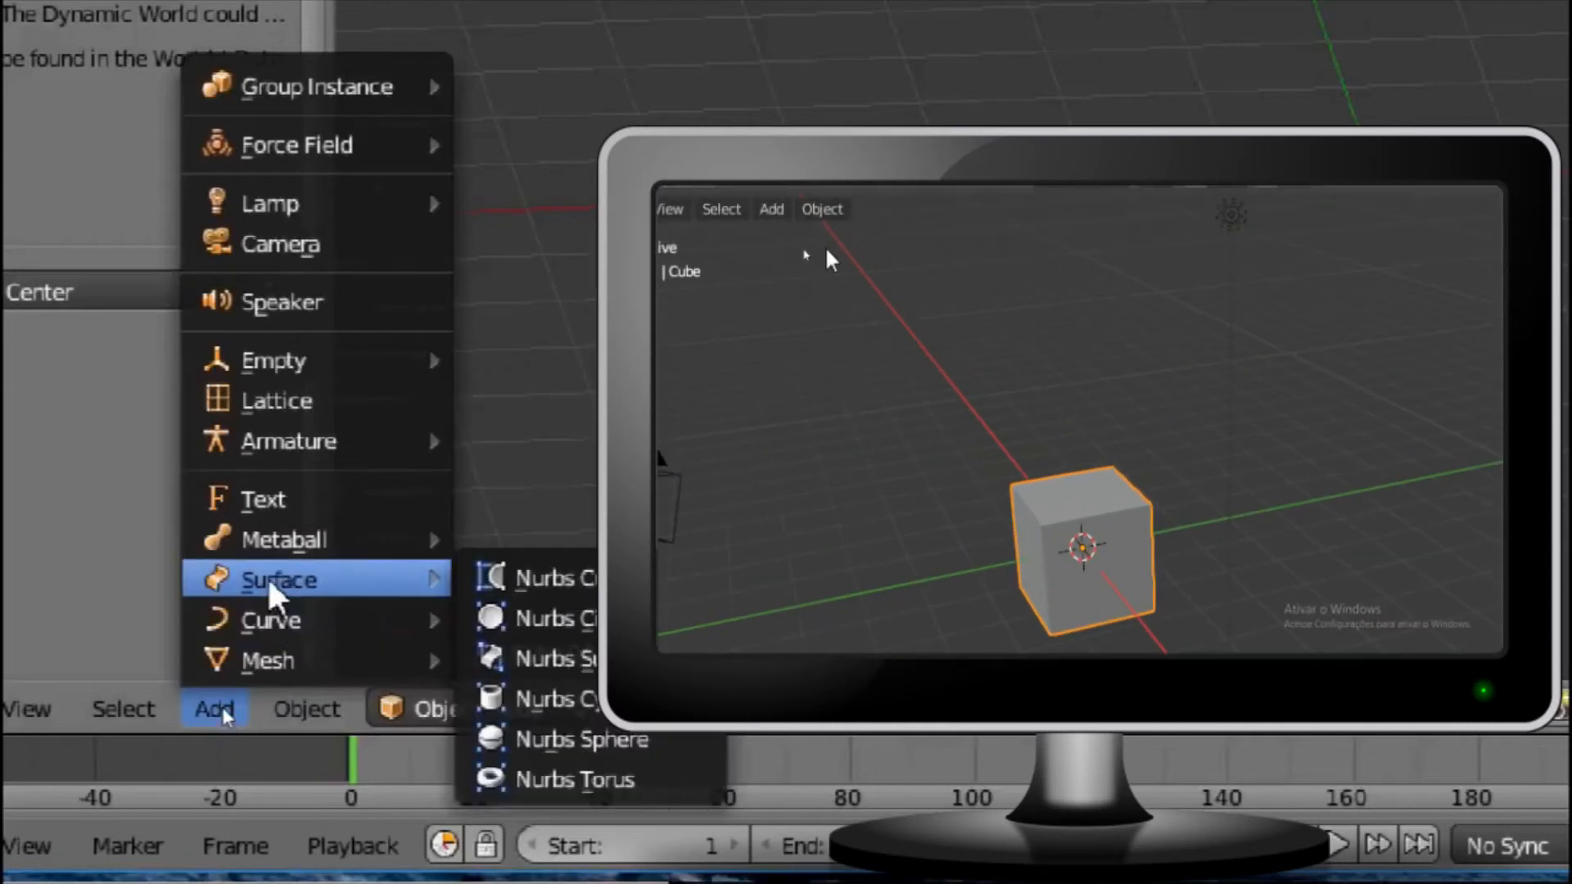
mouse_move(298, 438)
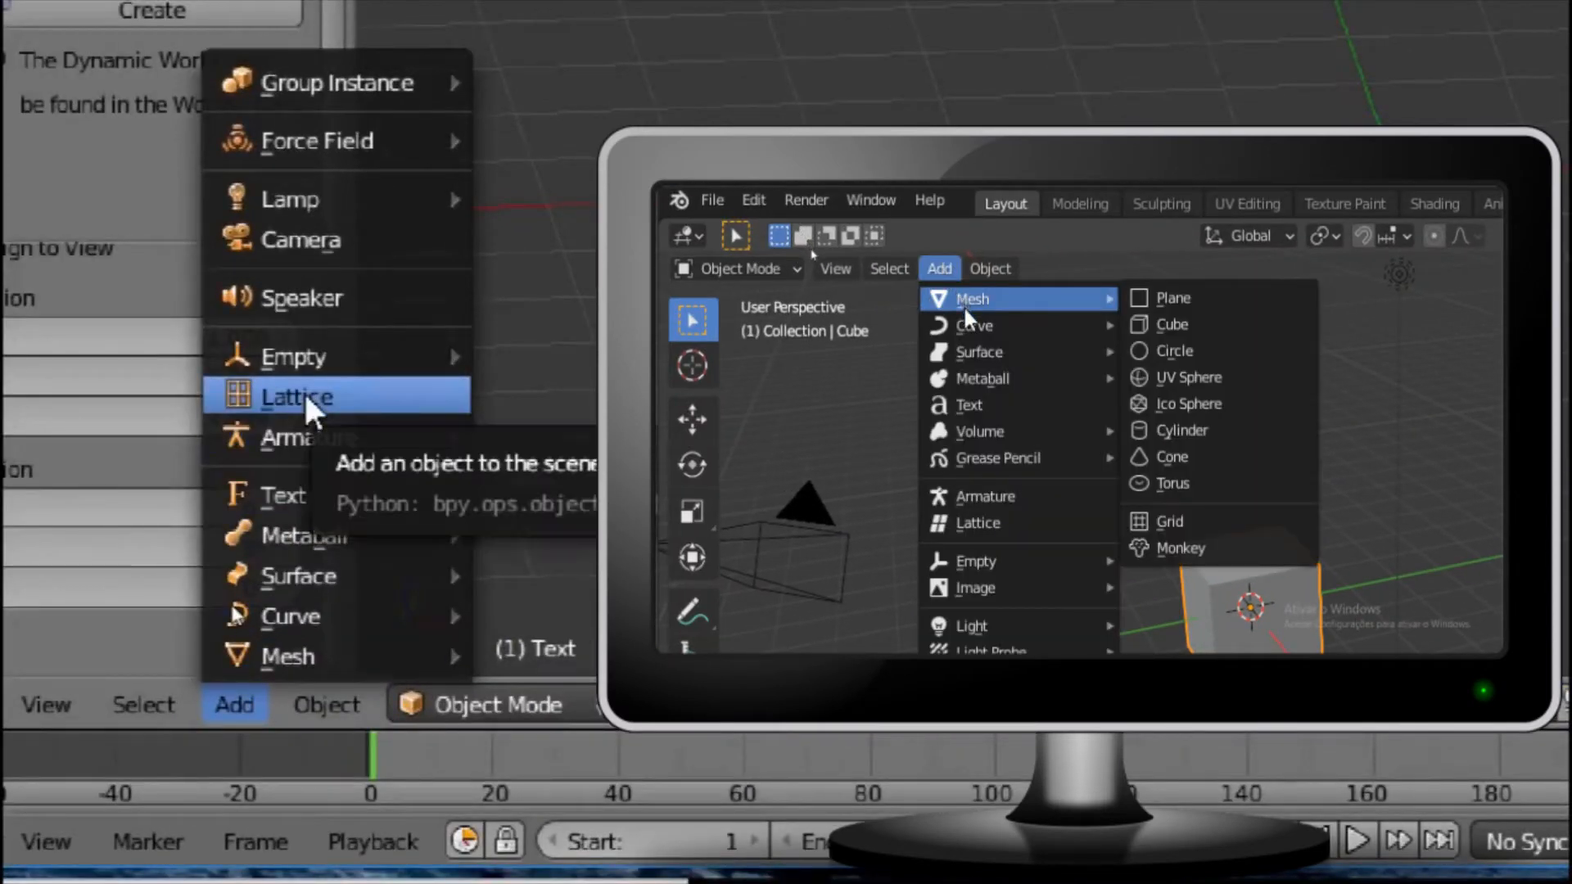
mouse_move(306, 354)
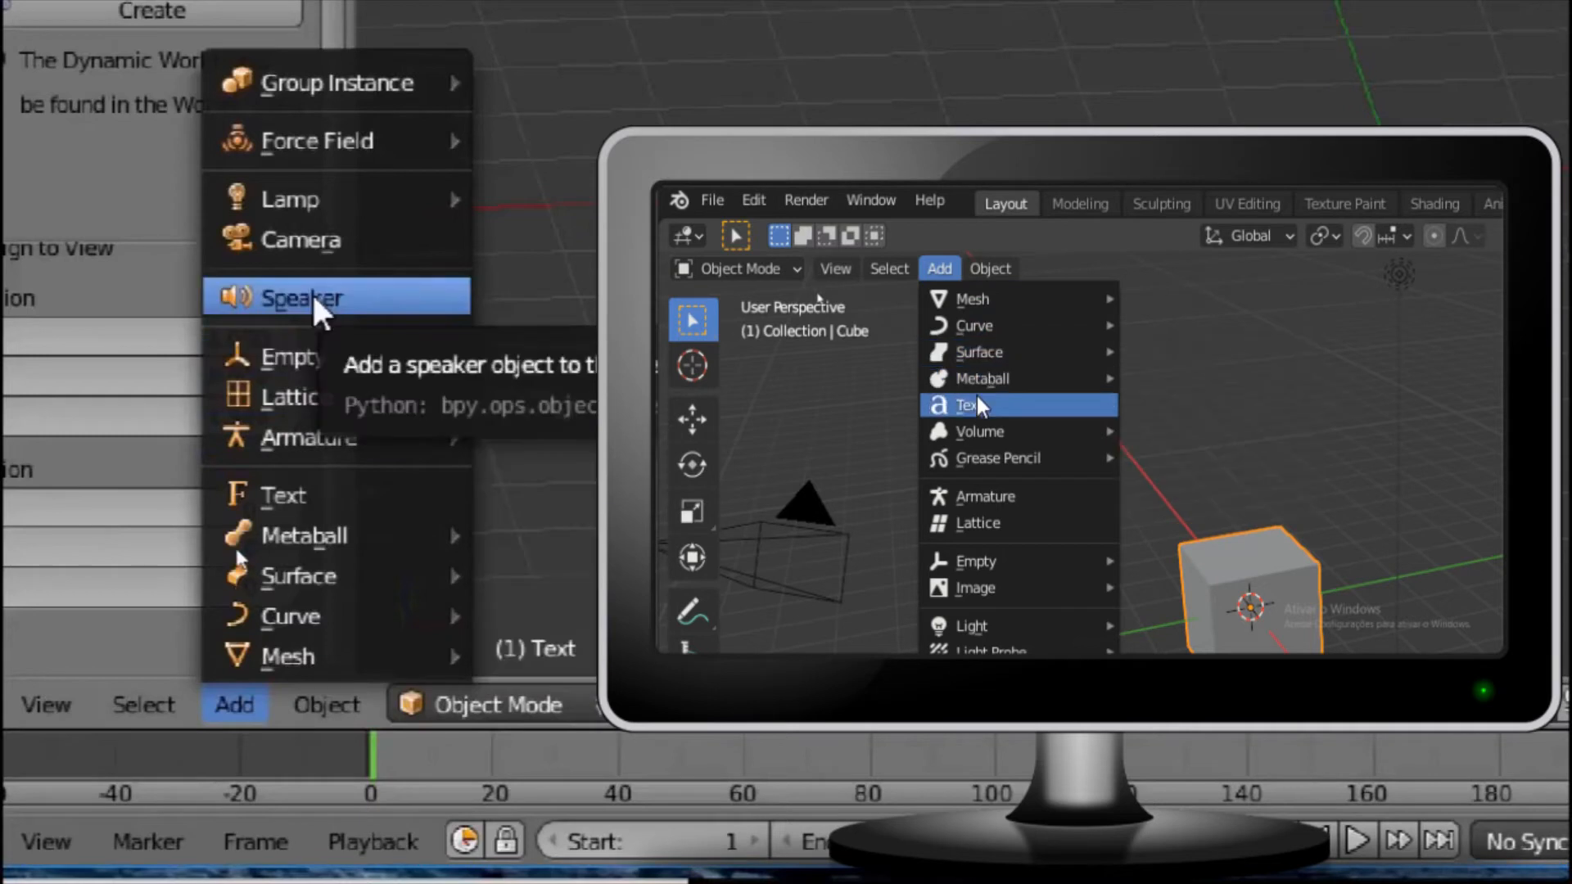
mouse_move(301, 199)
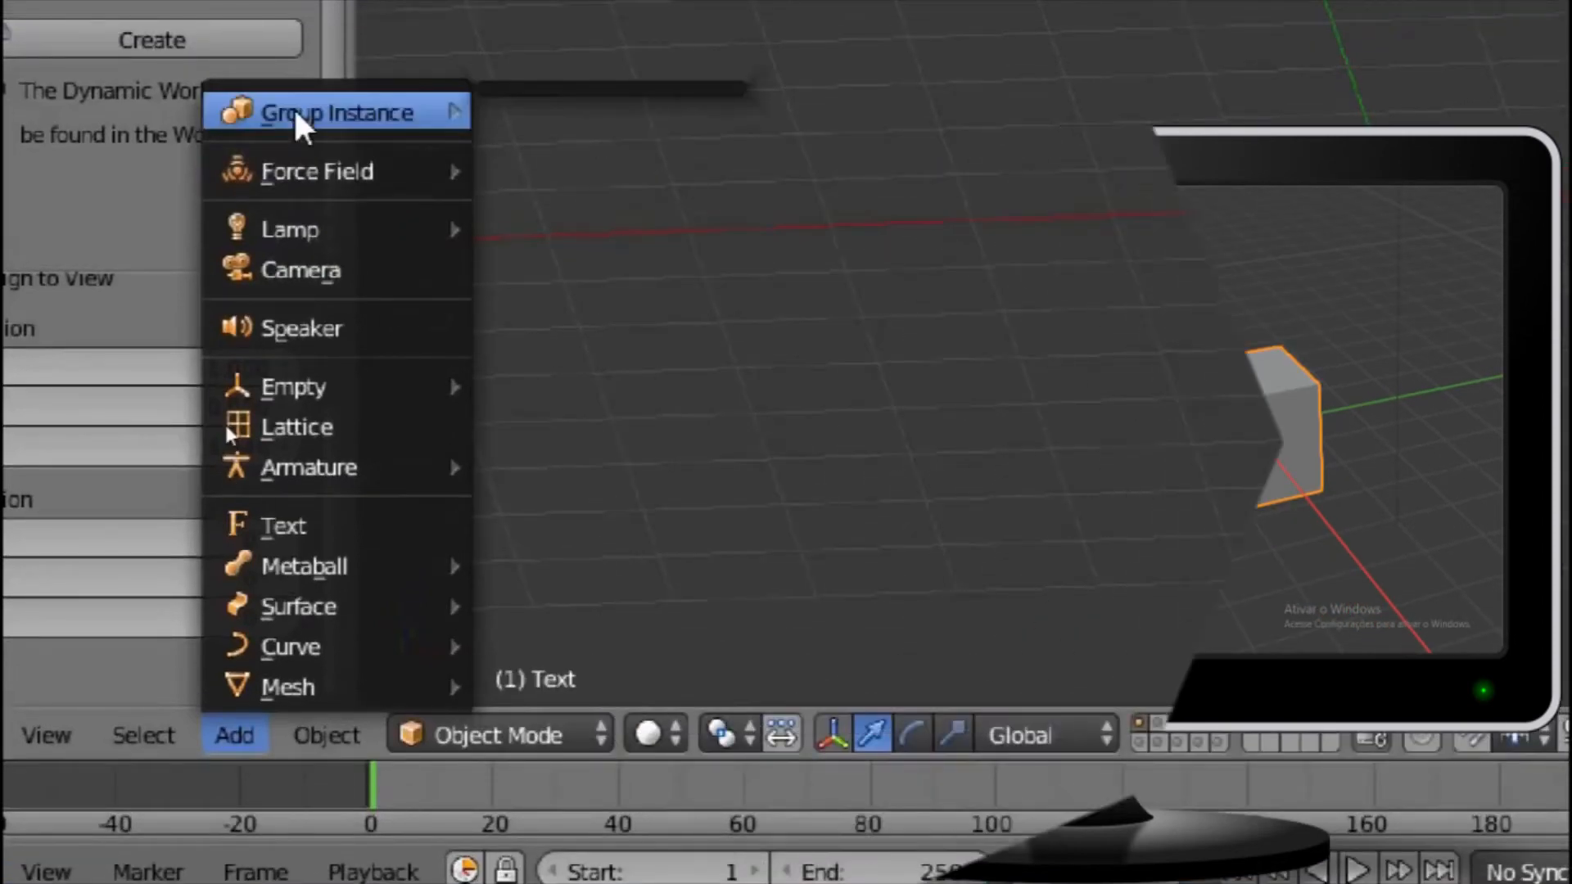
mouse_move(252, 694)
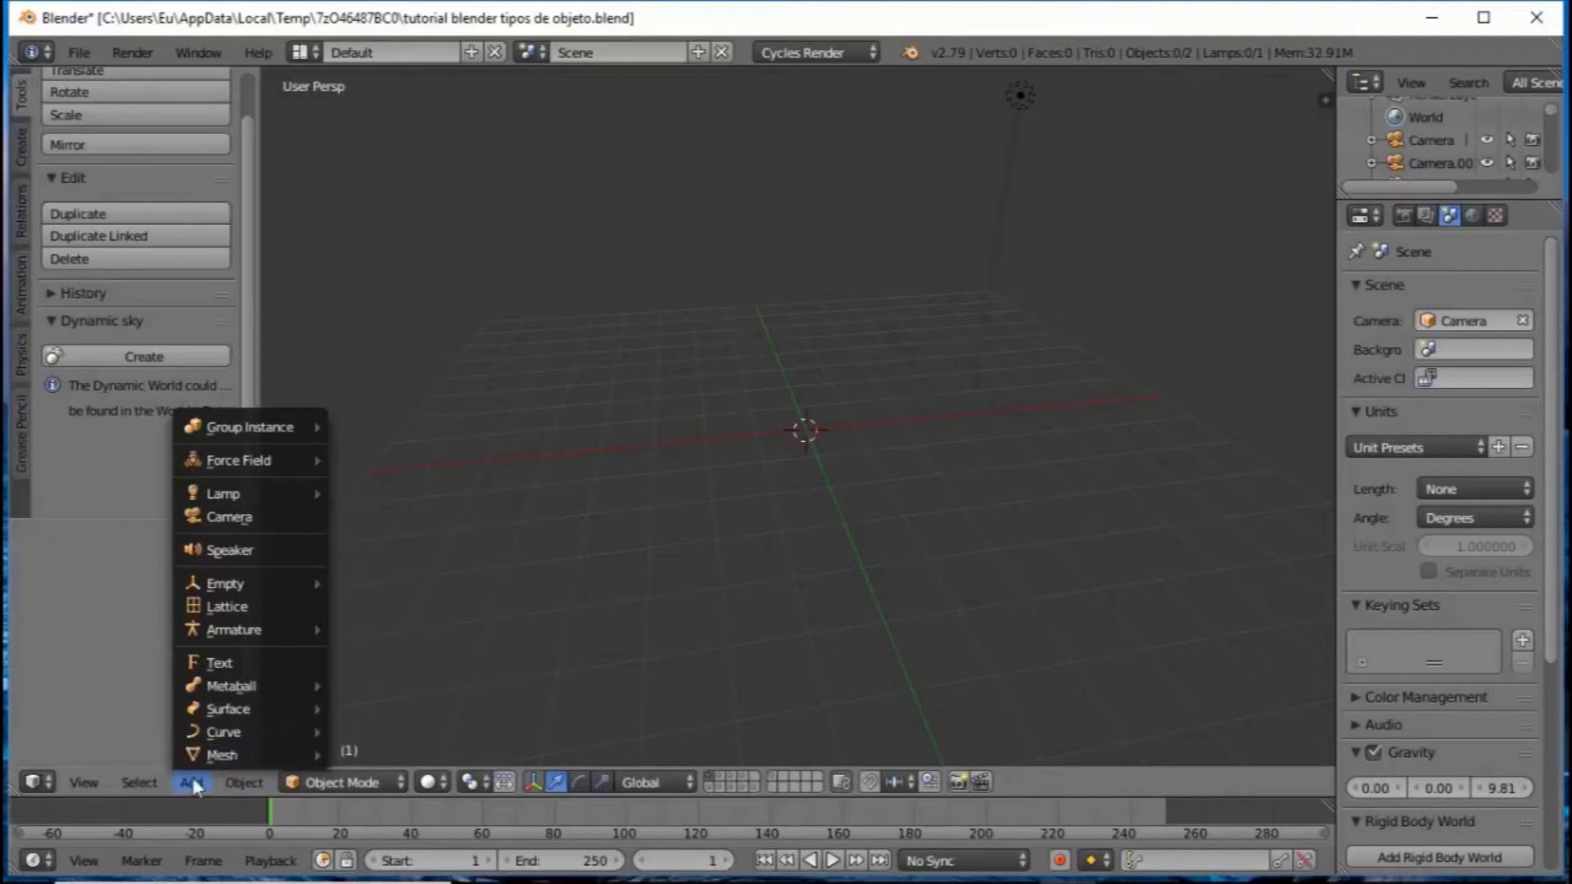
Step: Add a plane at the world origin and a cube, moving the cube along the X axis beside the plane
mouse_move(216, 754)
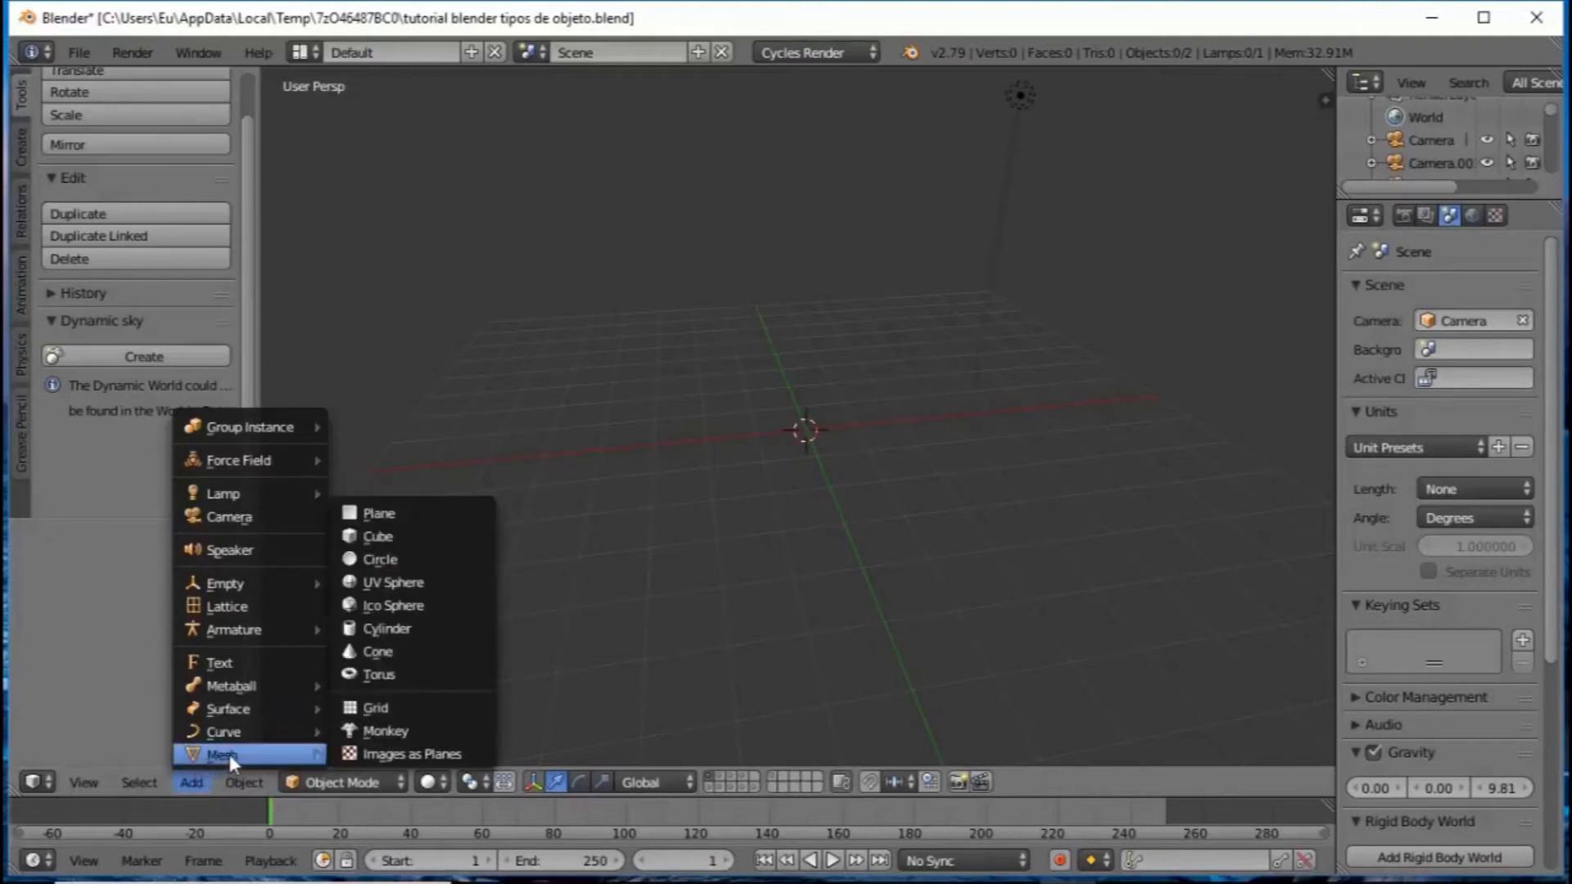
left_click(395, 514)
left_click(191, 781)
mouse_move(221, 755)
left_click(381, 537)
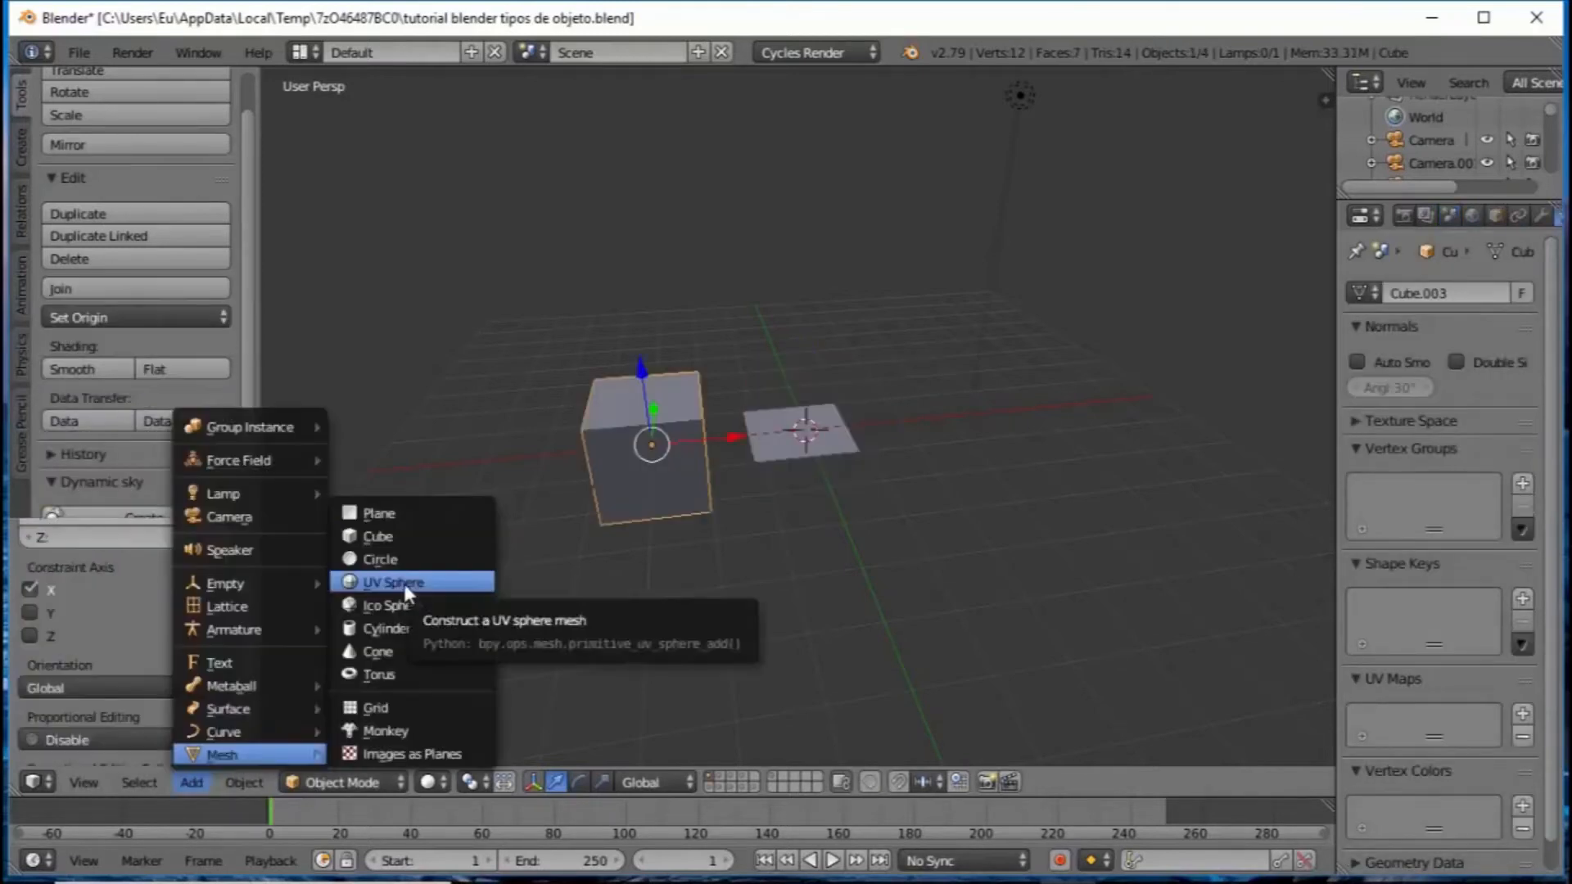
Step: Add a UV sphere and an ico sphere and move them along the X axis, opposite the cube
left_click(404, 583)
left_click(406, 604)
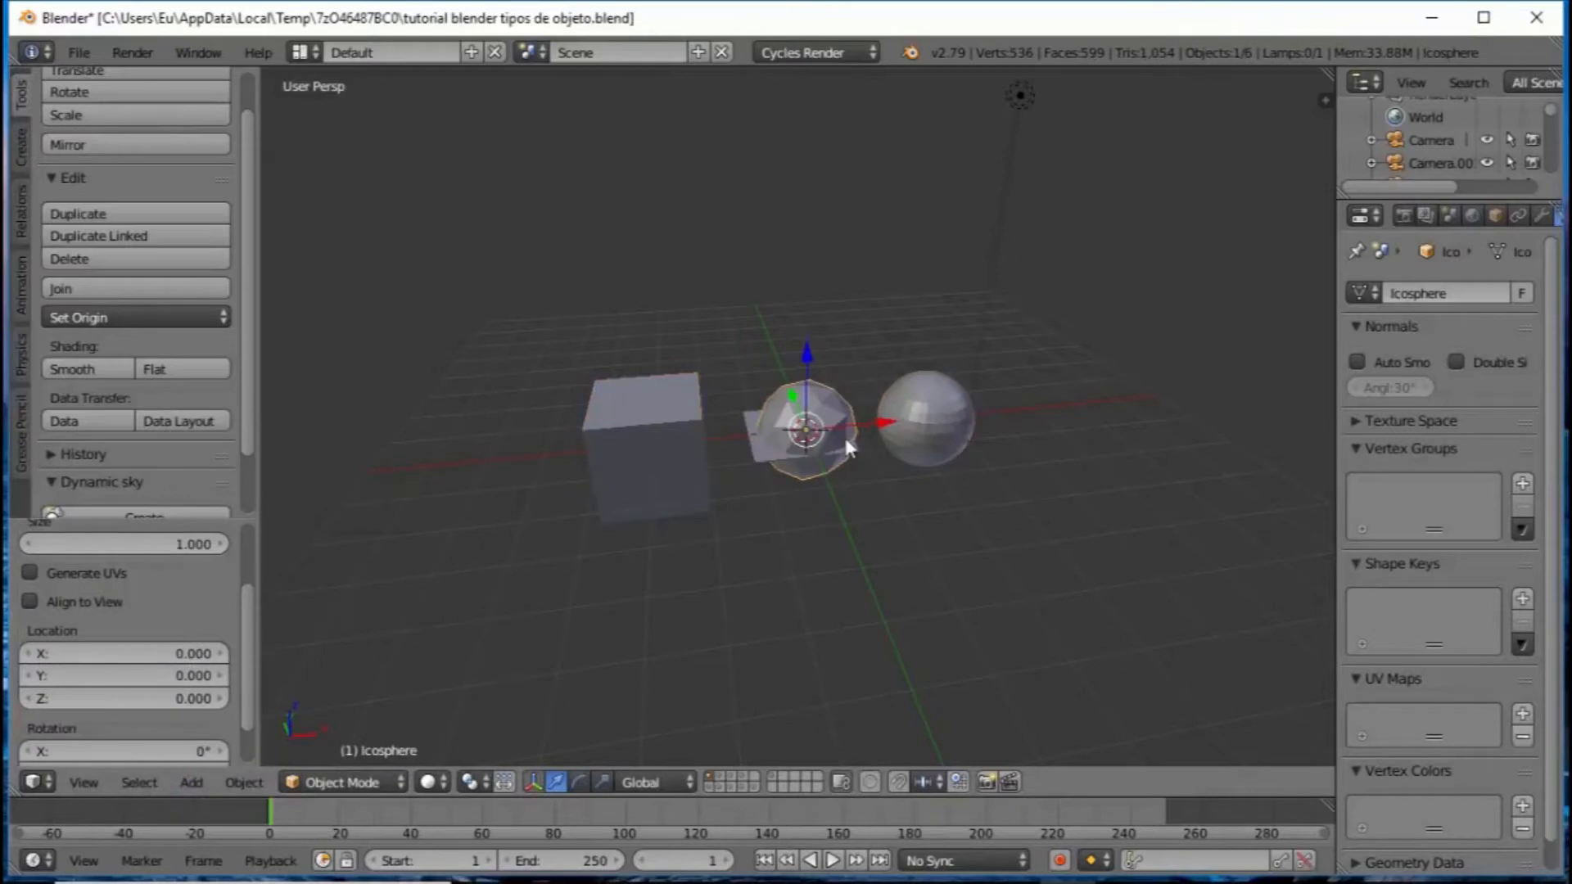
key("g")
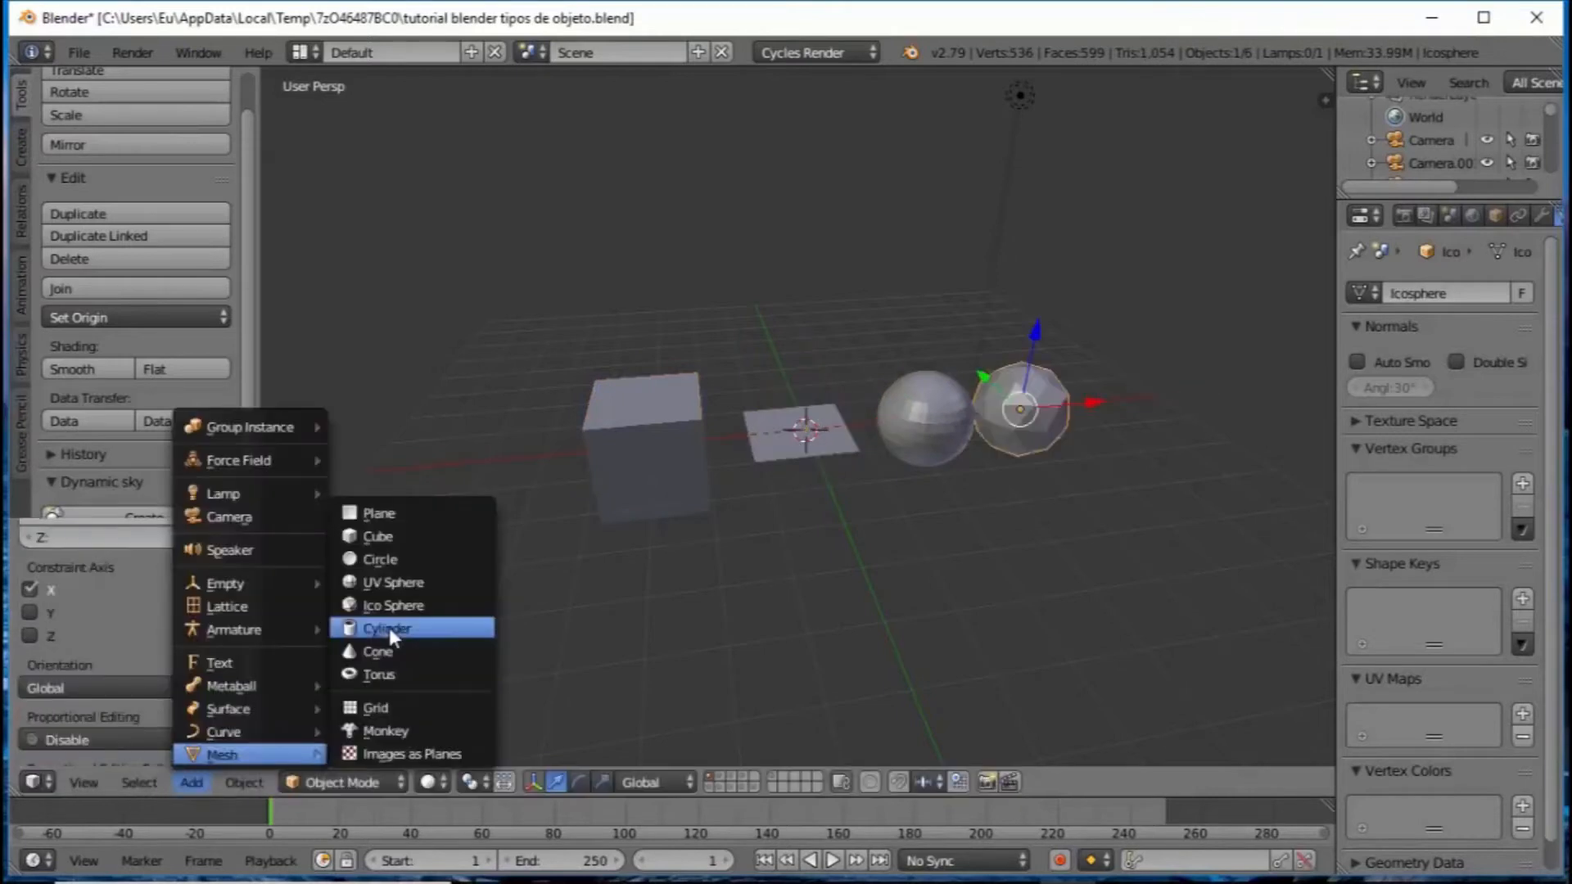
Step: Add a cylinder, a cone and a torus and arrange them separately beside and in front of the cube
left_click(390, 627)
key("g")
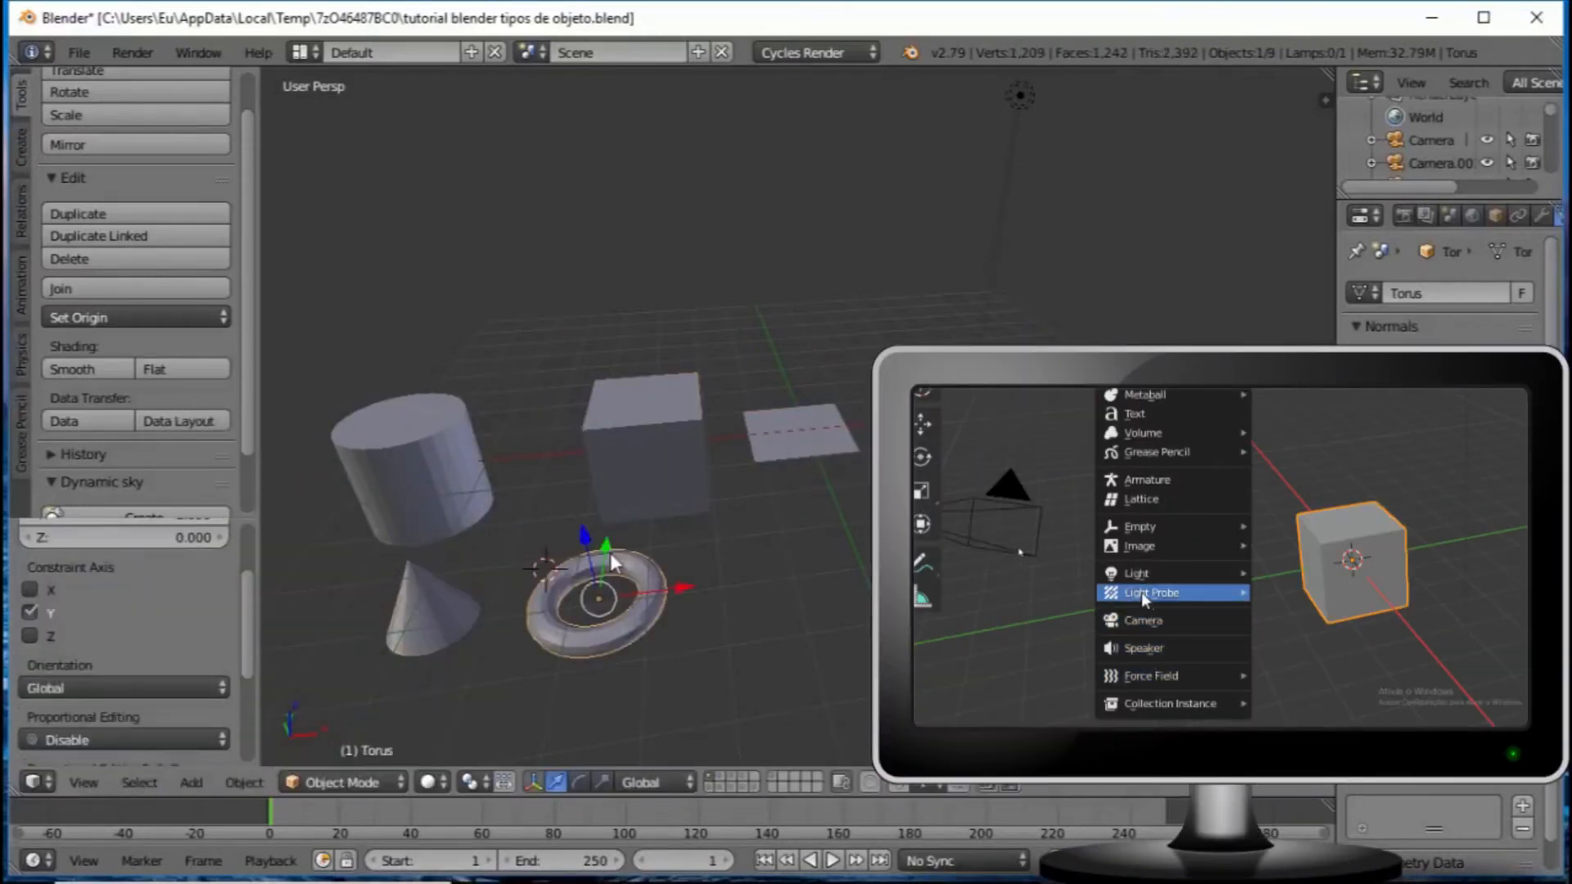
left_click(612, 538)
Step: Add a grid mesh and move it along the X axis to sit in front of the plane
left_click(193, 778)
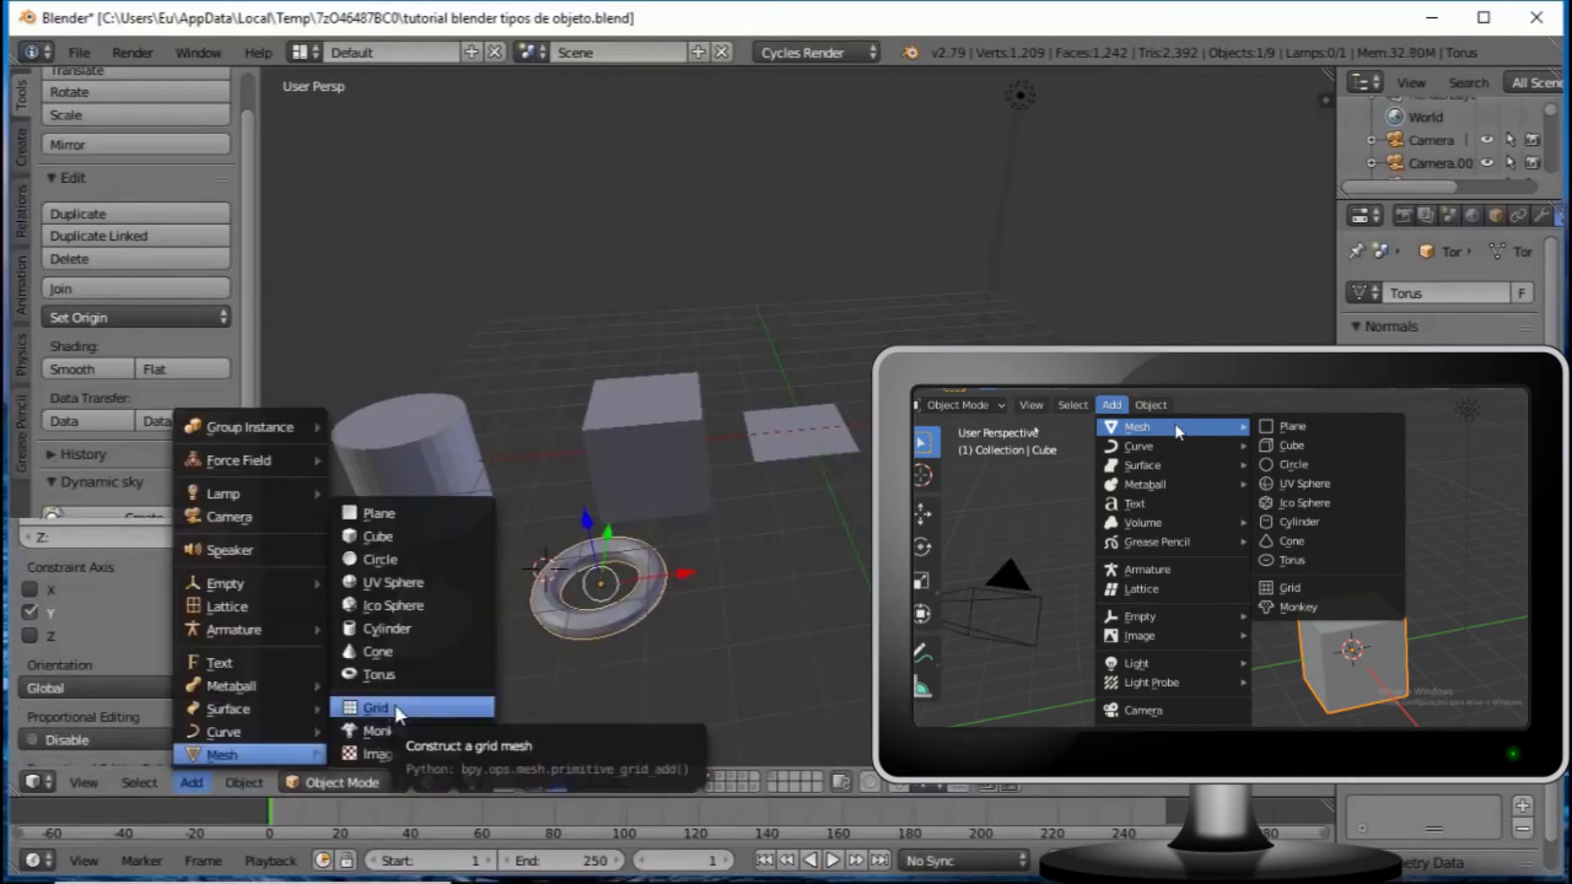
left_click(391, 703)
type("gx3")
key("Return")
Step: Add a monkey mesh and move it along the X axis away from the torus, next to the grid
left_click(210, 783)
left_click(383, 720)
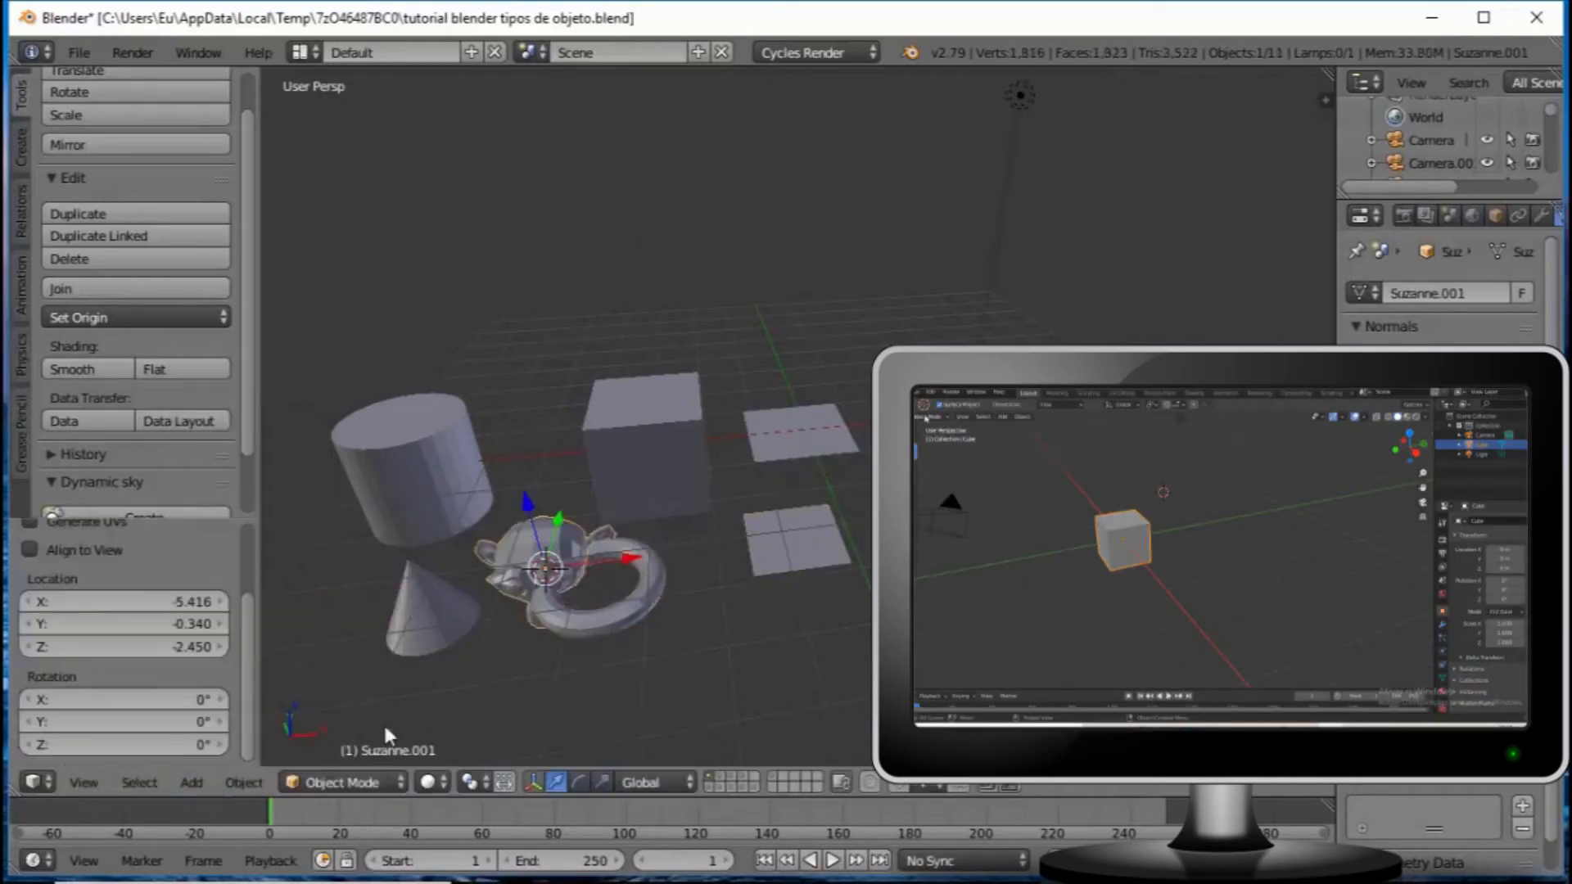
key("g")
key("x")
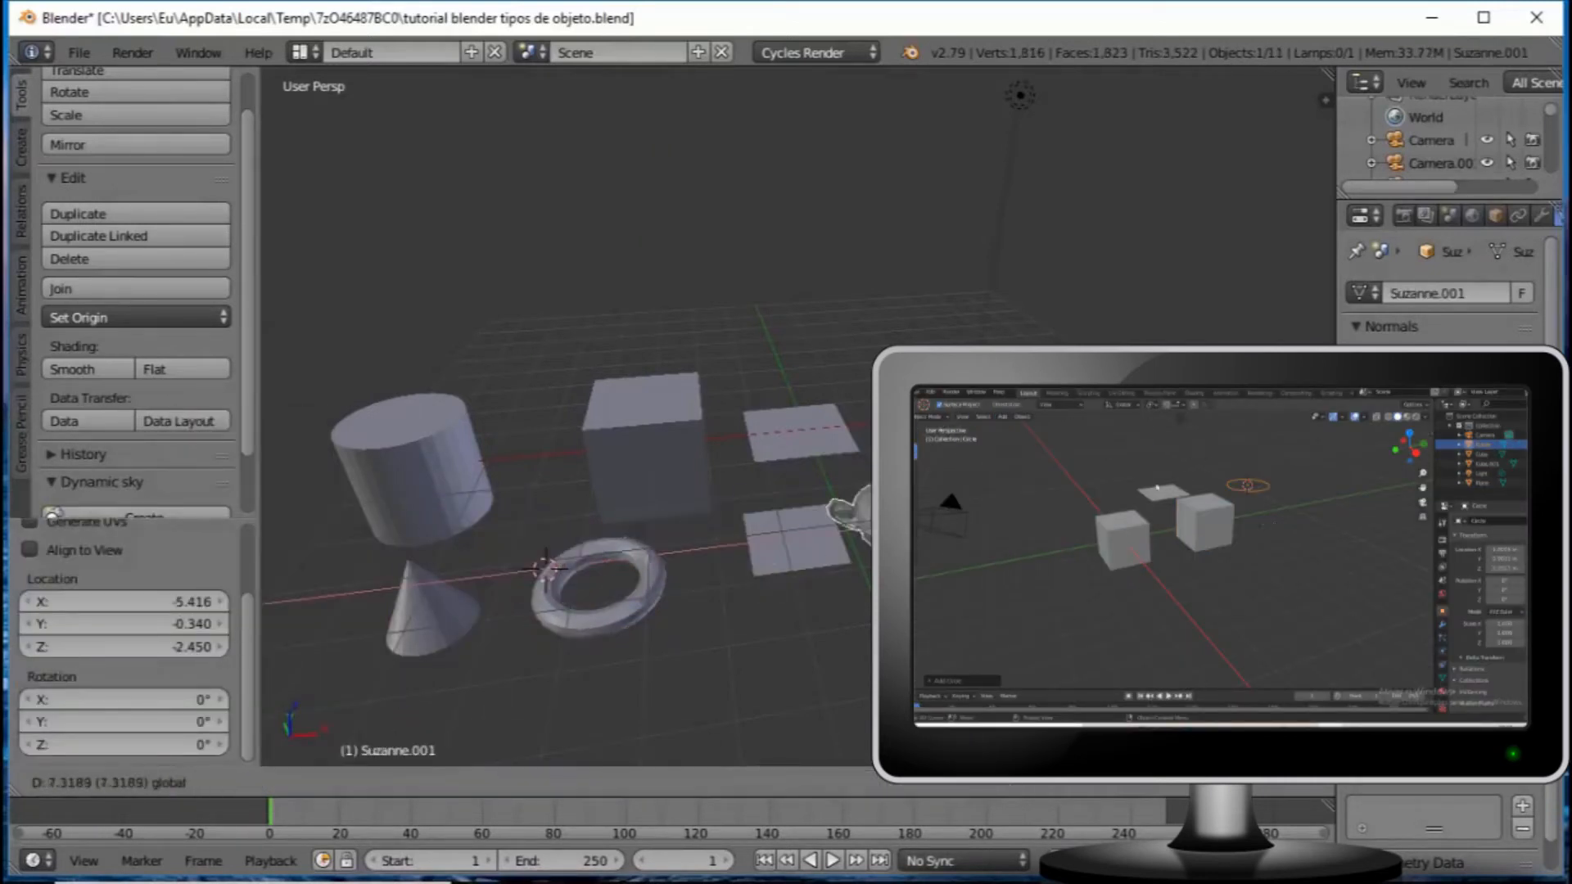
left_click(819, 557)
Step: Add a second cylinder at the 3D cursor, in front of the ico sphere
middle_click_drag(819, 558, 818, 491)
left_click(191, 783)
mouse_move(233, 757)
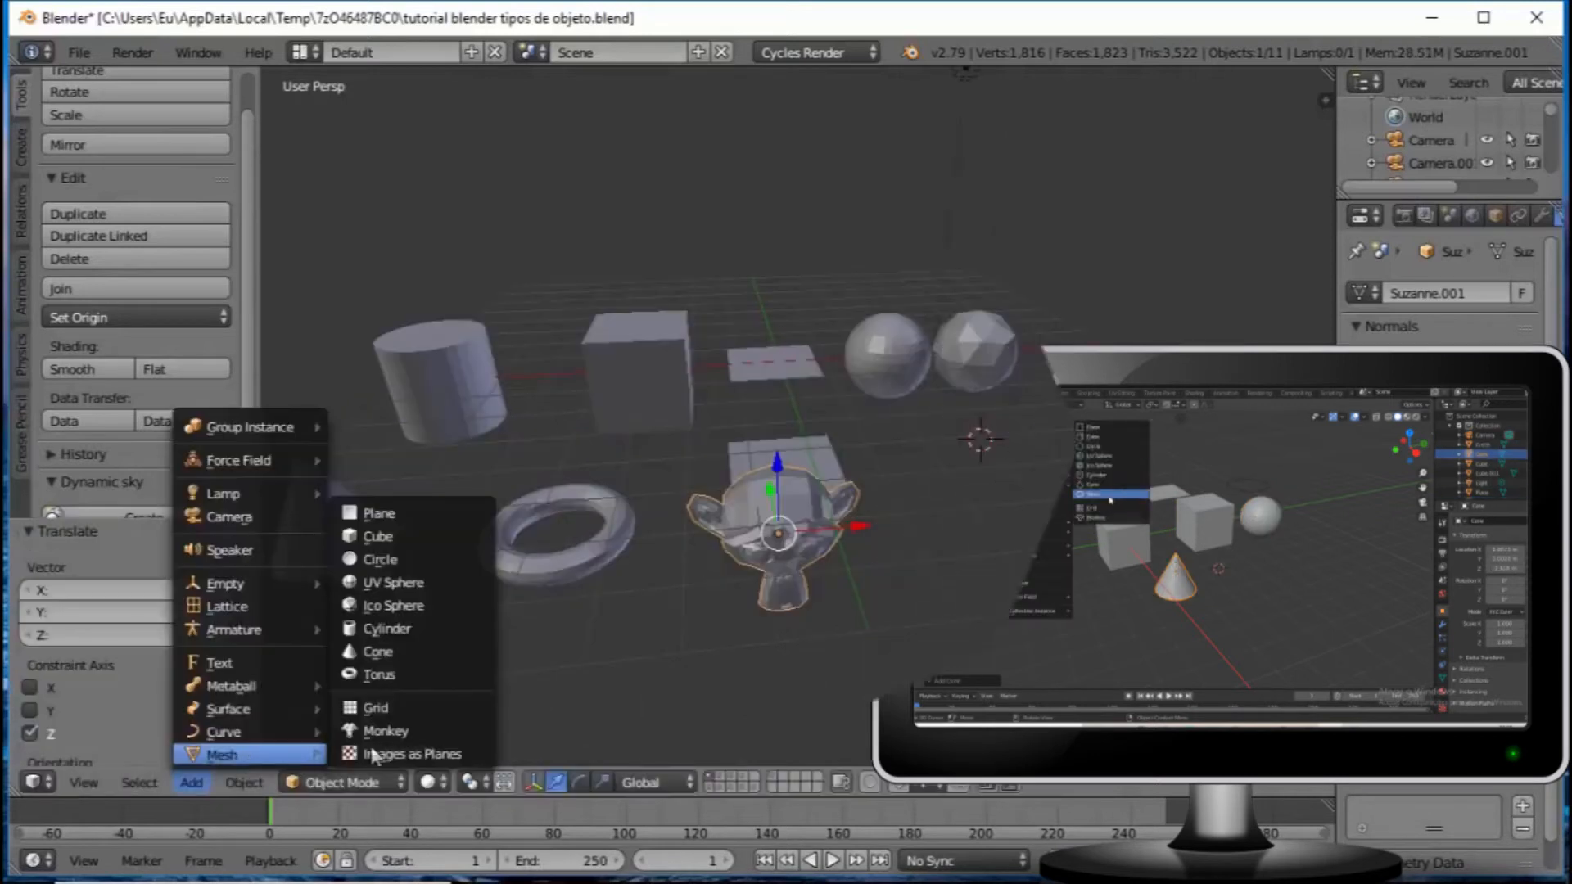
left_click(391, 627)
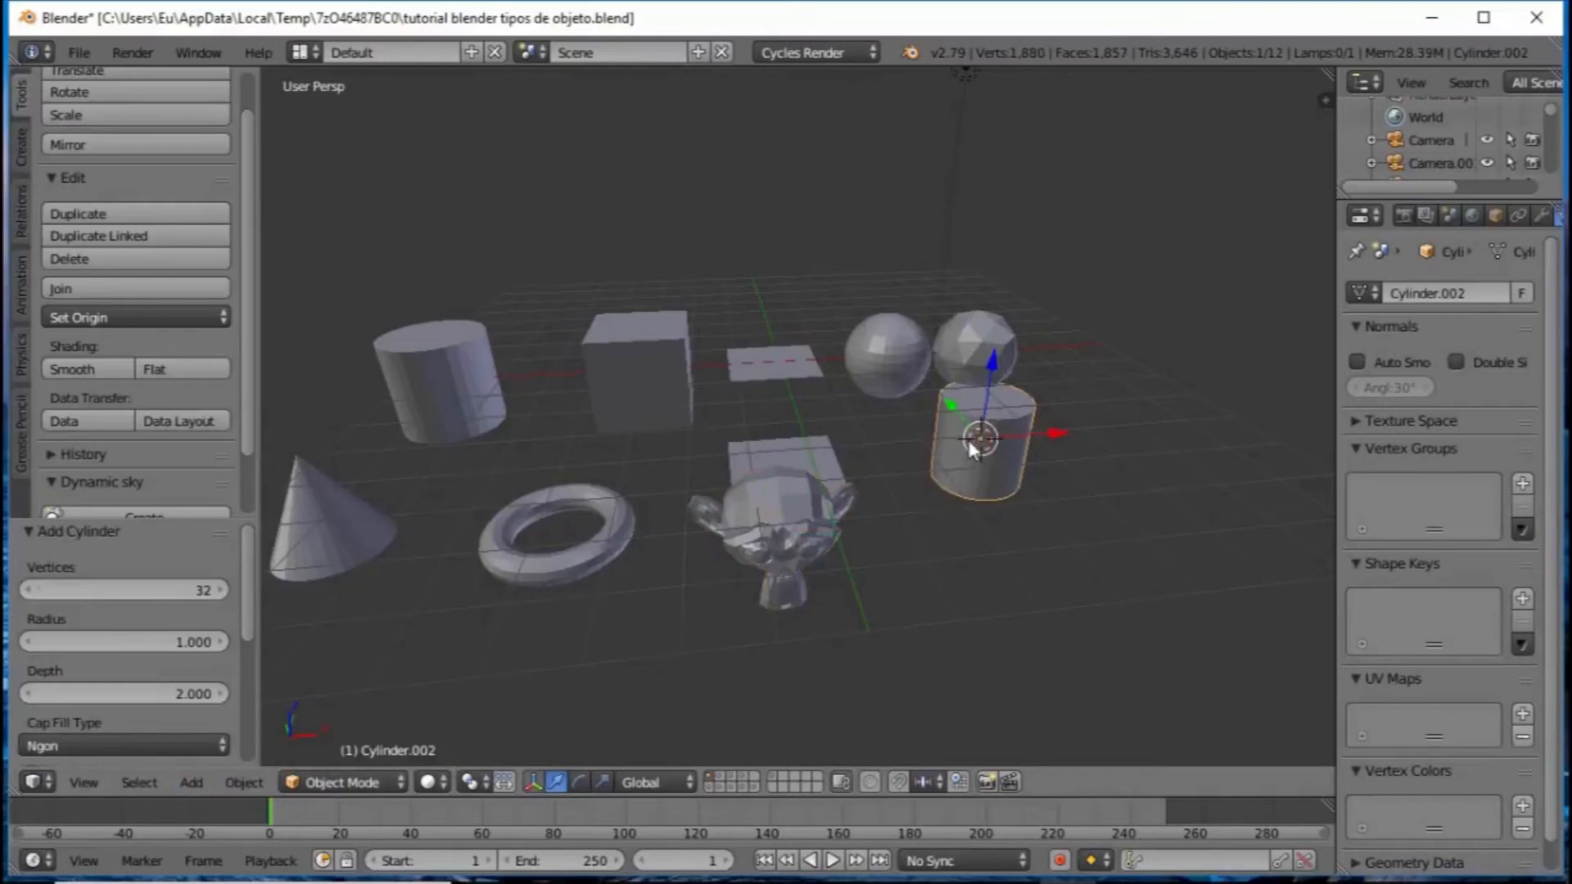
Step: Reduce the new cylinder's vertex count to 3 in its Add Cylinder settings
middle_click_drag(984, 442, 990, 466)
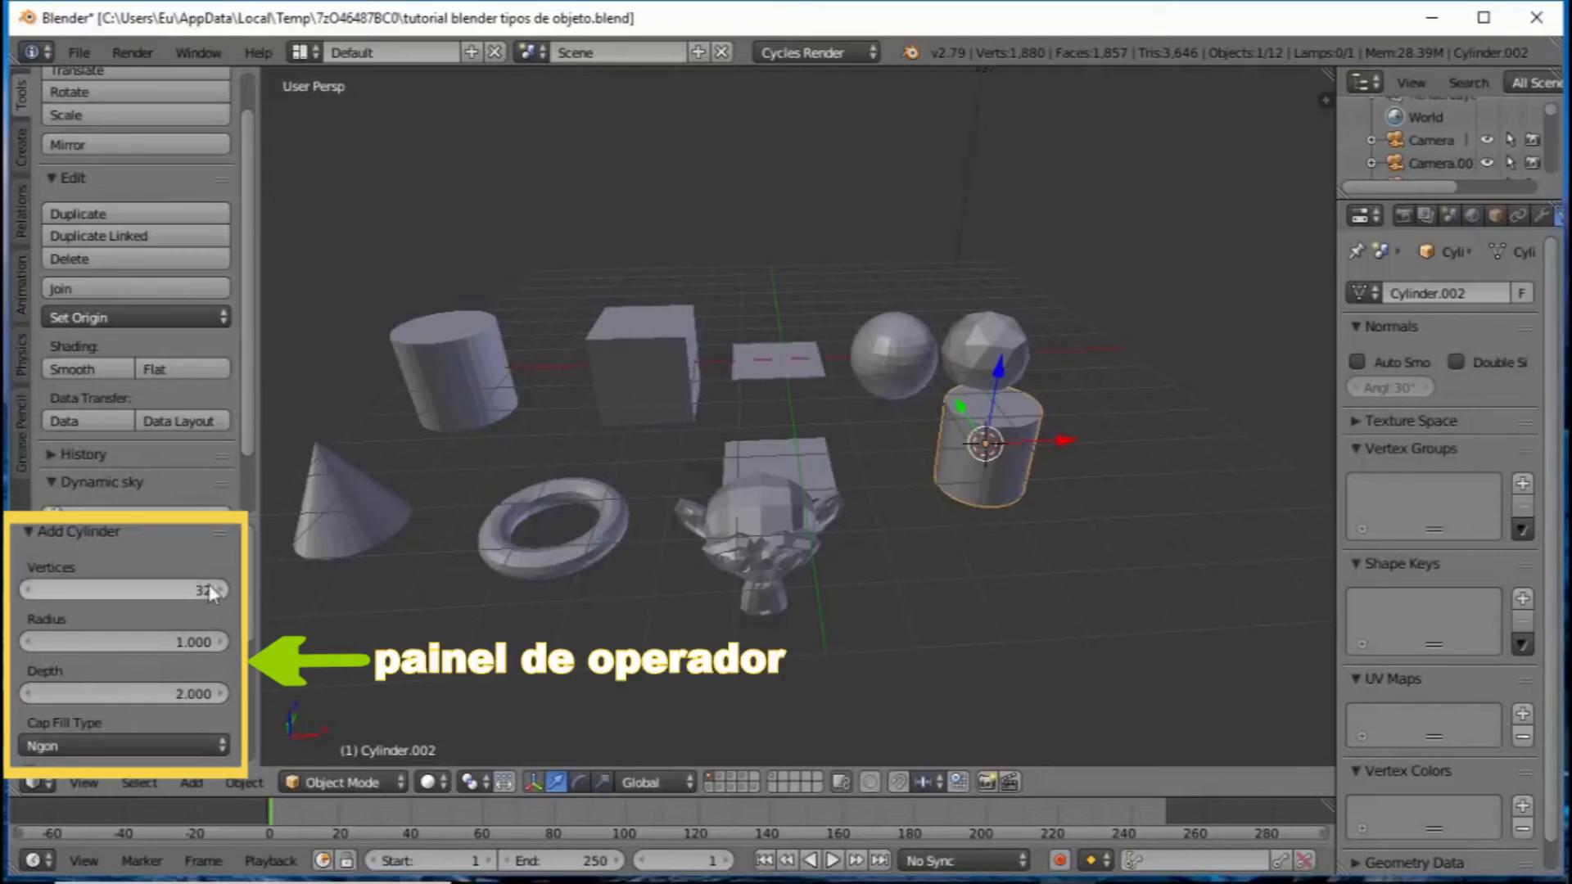
scroll(214, 597, "down", 5)
scroll(214, 597, "up", 5)
scroll(798, 547, "up", 4)
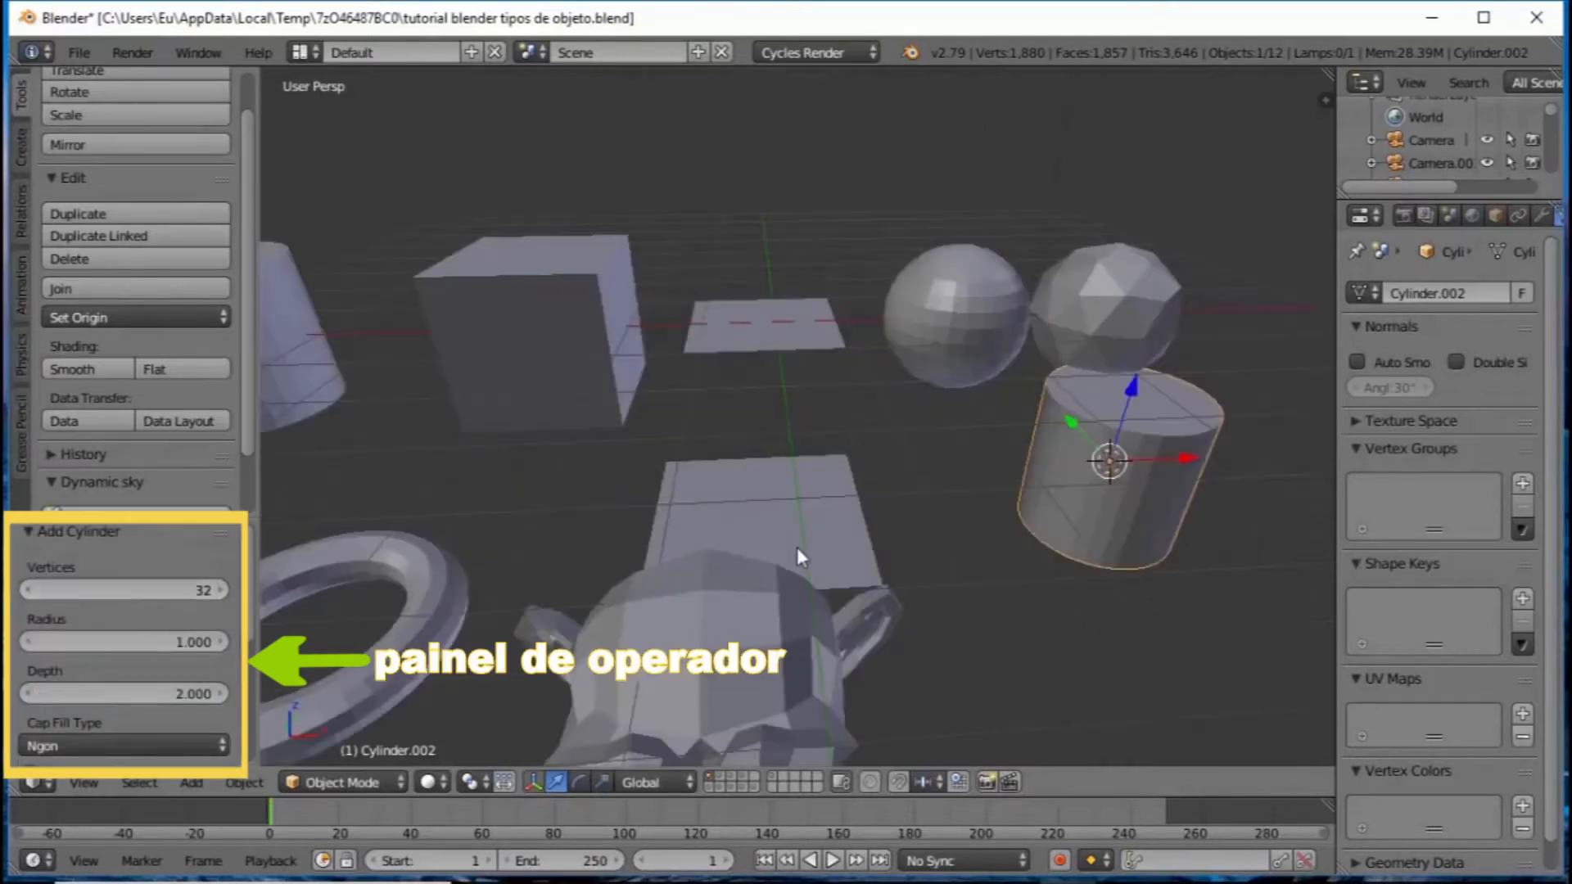
scroll(683, 551, "up", 2)
middle_click_drag(711, 562, 547, 556, "shift")
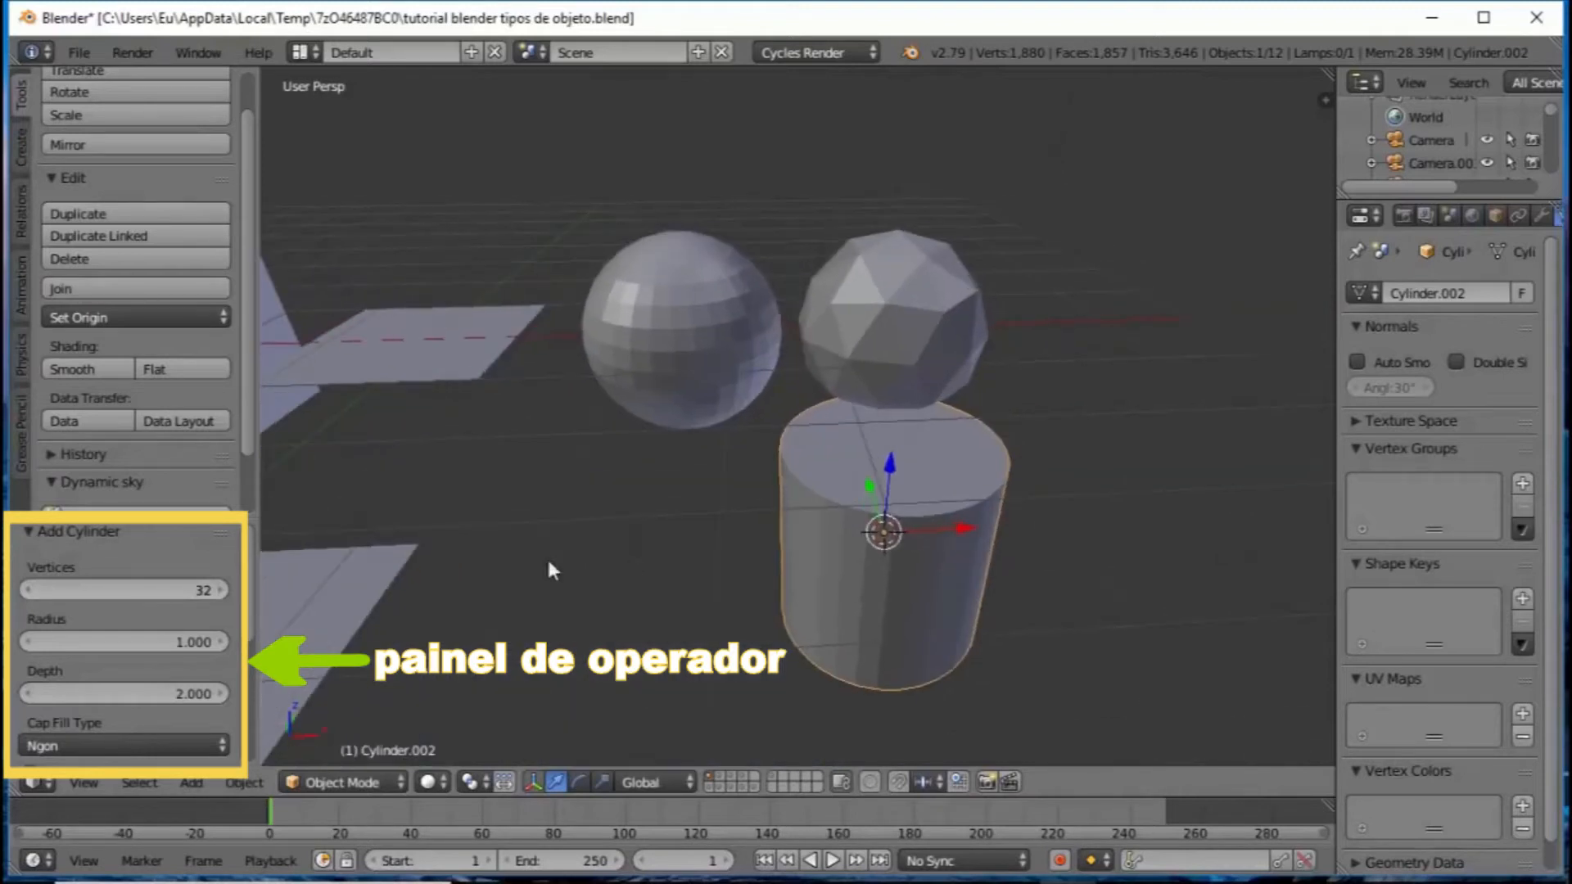
left_click(215, 590)
left_click(215, 589)
left_click(215, 590)
left_click(215, 589)
left_click_drag(172, 589, 85, 601)
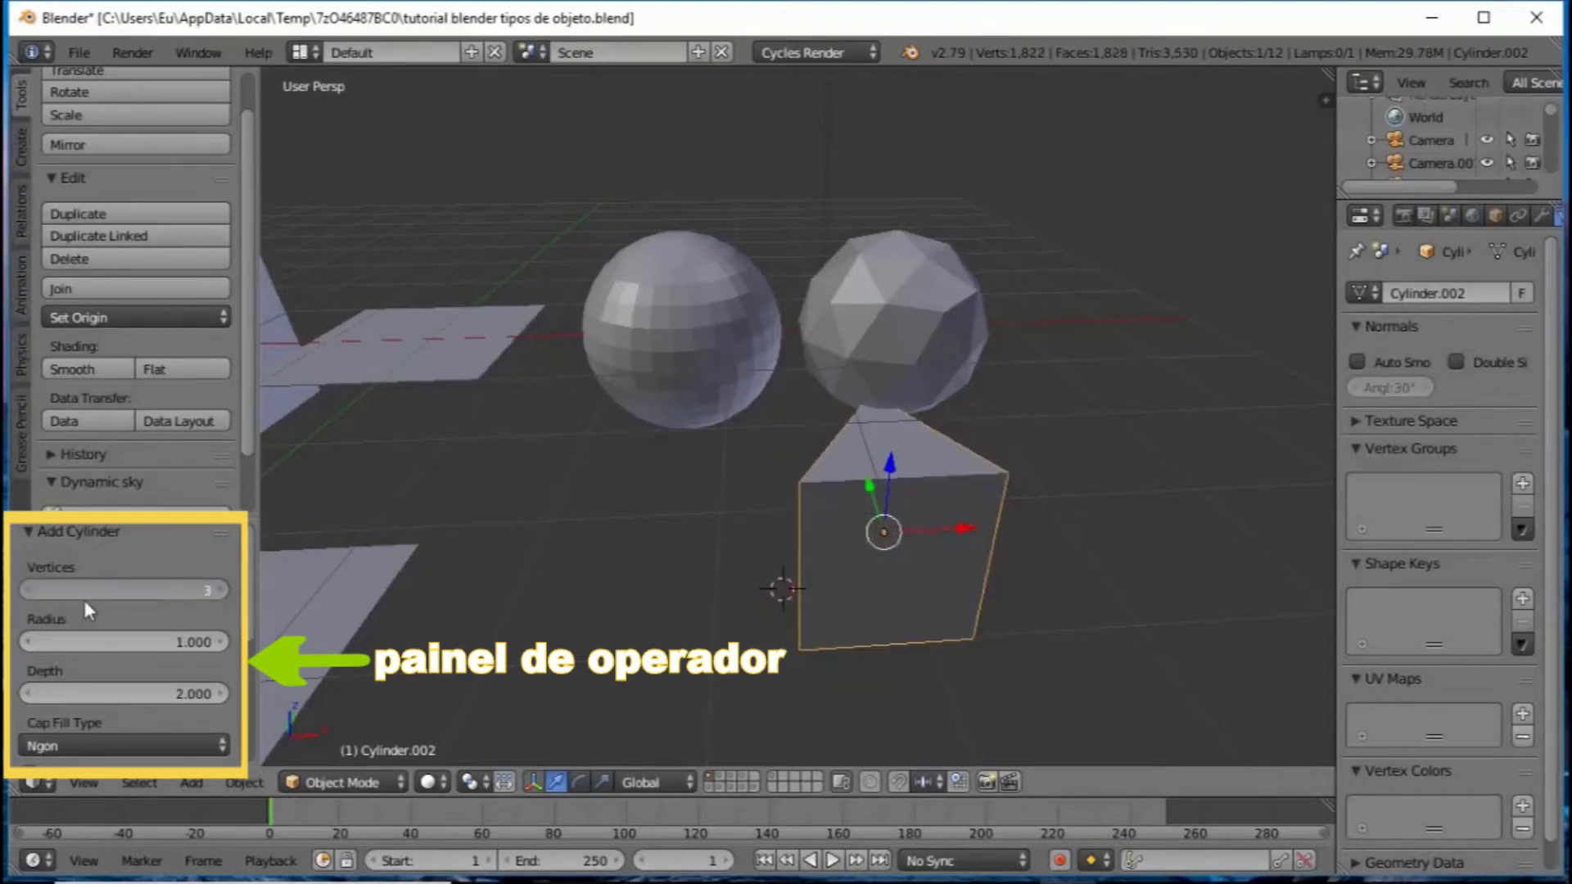
Step: Raise the new cylinder's vertex count to 30 in its Add Cylinder settings
left_click(222, 589)
left_click(223, 589)
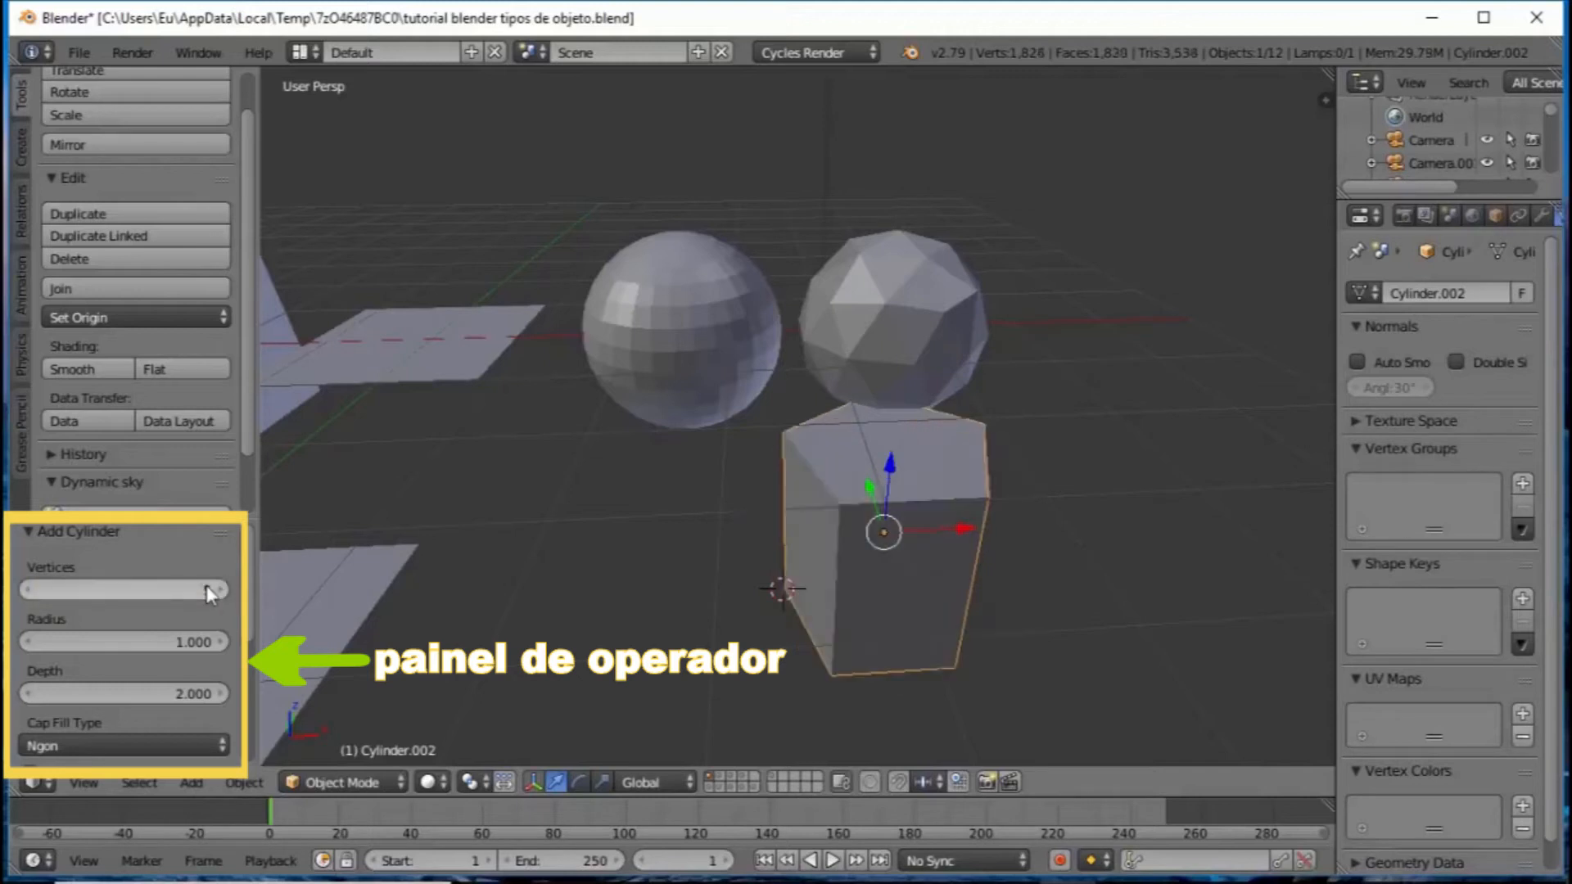
left_click(224, 589)
scroll(229, 590, "up", 20, "ctrl")
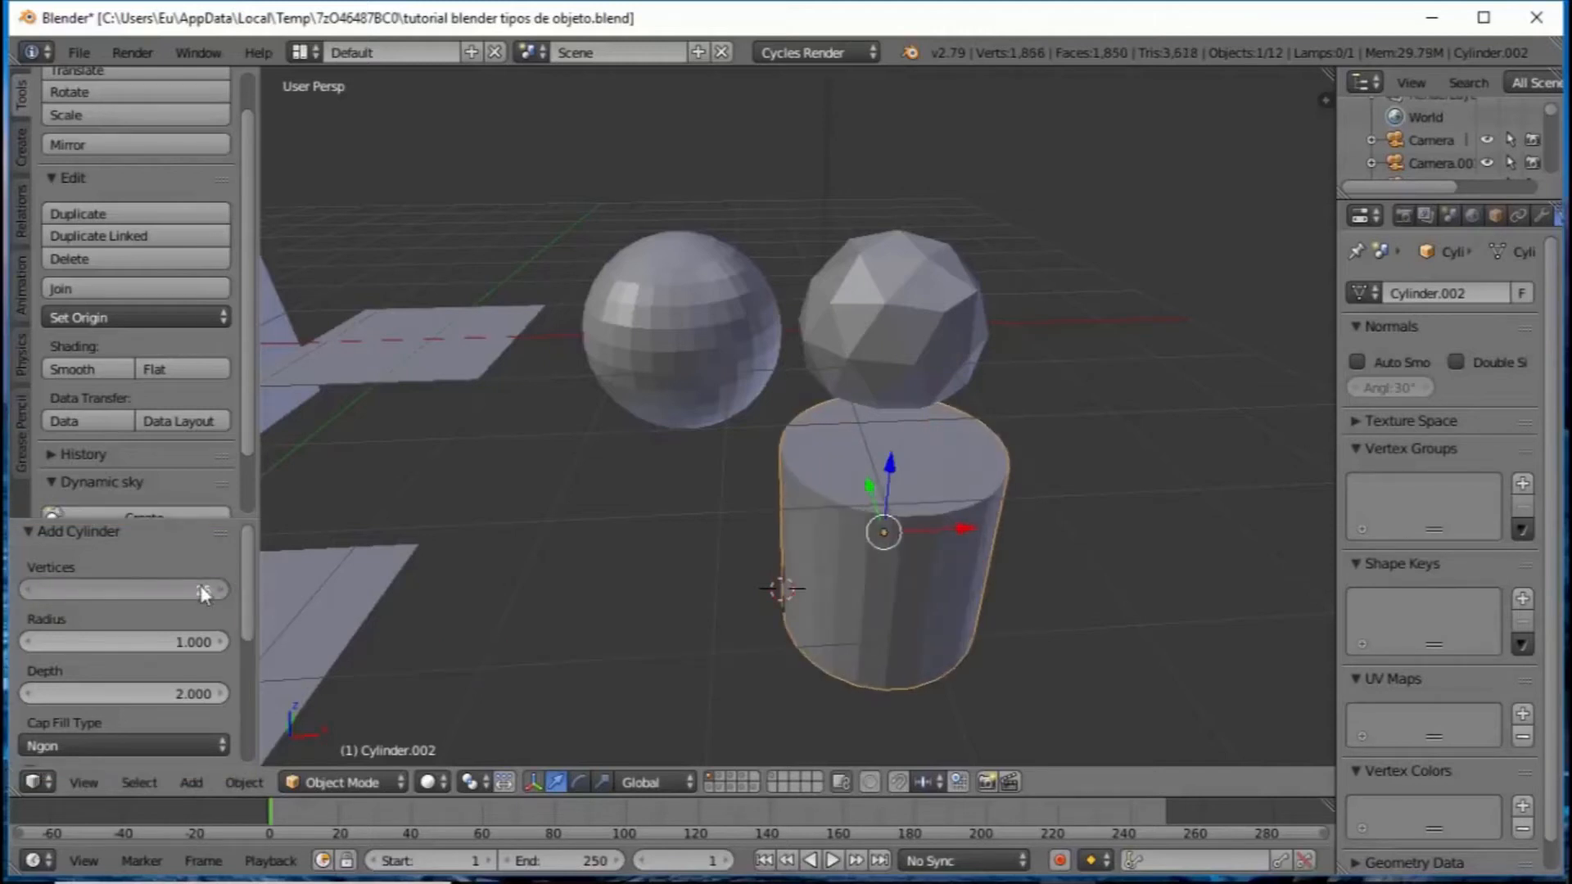
Step: Set the new cylinder's radius to about 0.71 and its depth to about 1.73
left_click_drag(169, 645, 125, 636)
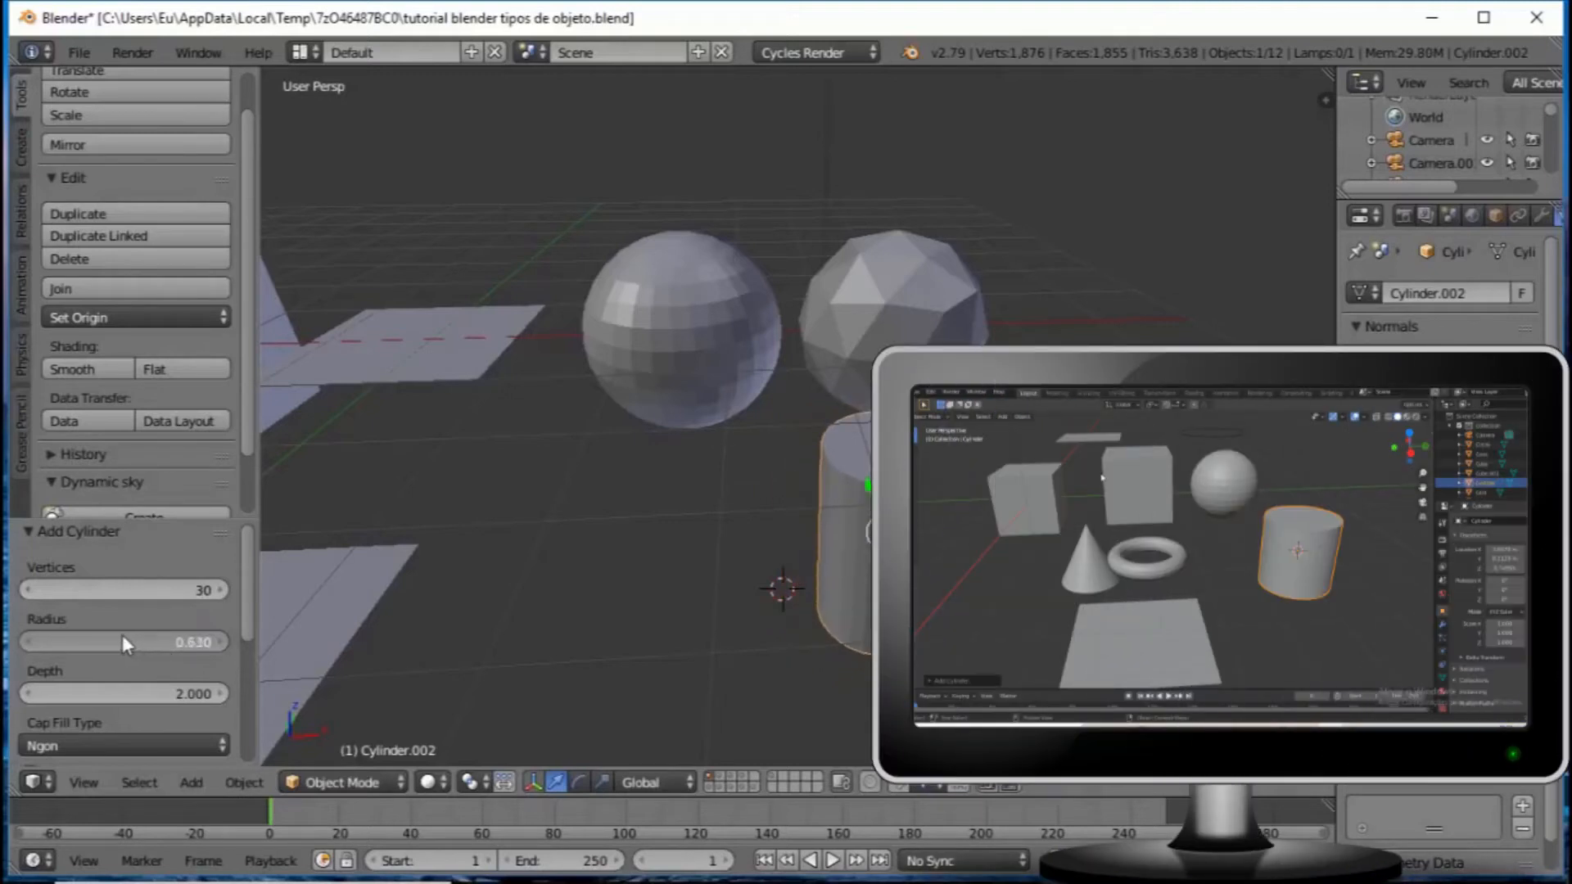
scroll(116, 635, "down", 3, "ctrl")
left_click_drag(200, 635, 153, 632)
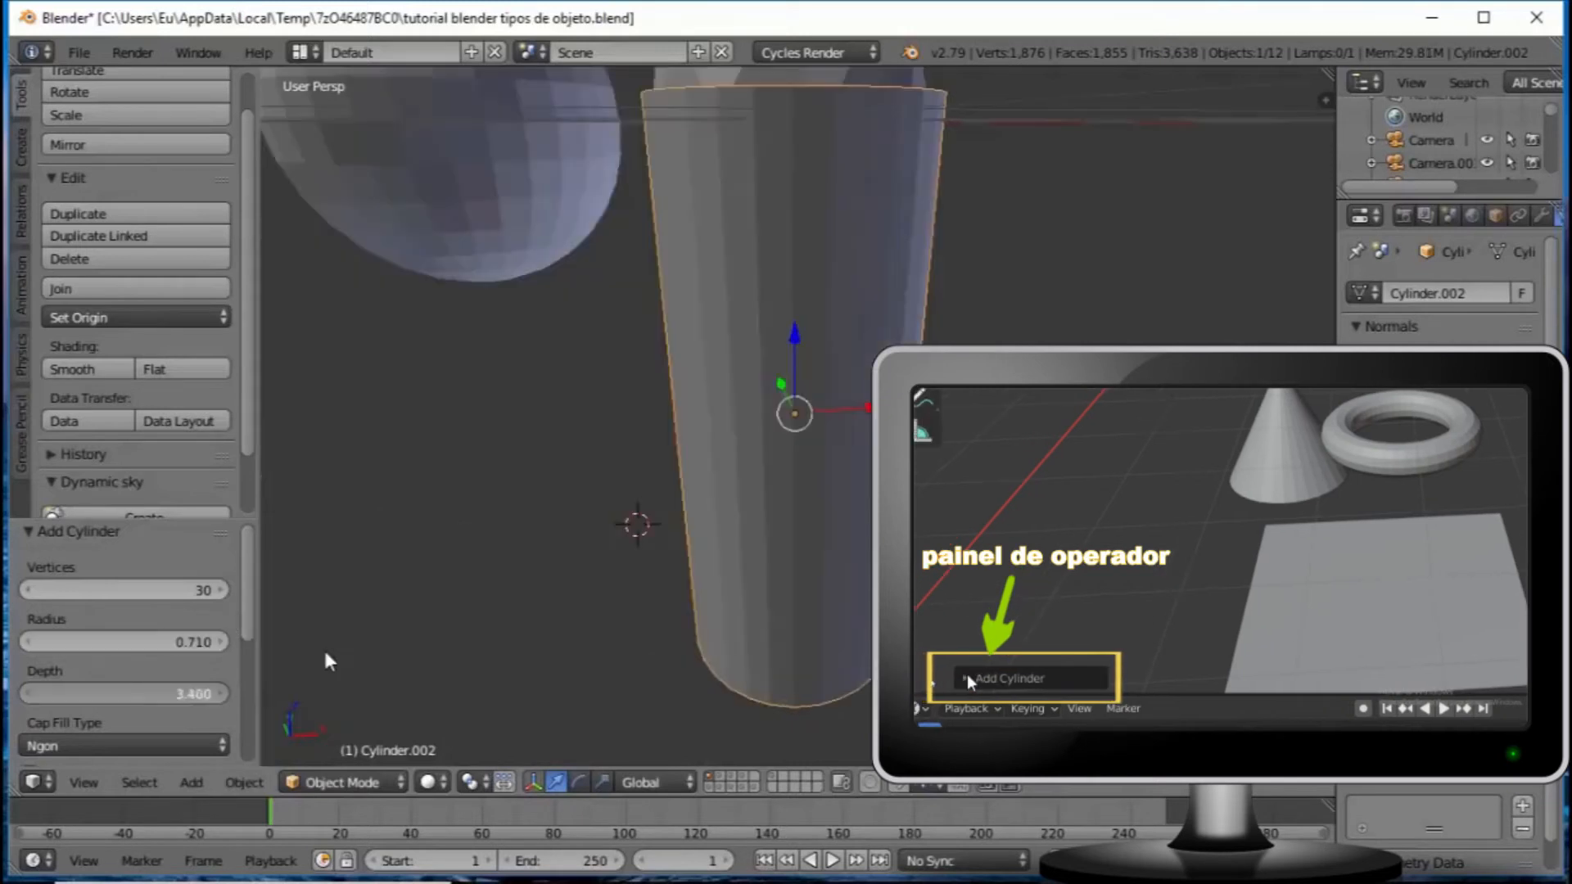
left_click_drag(325, 655, 135, 669)
Step: Try Nothing as the new cylinder's Cap Fill Type and look at its ends
left_click(123, 608)
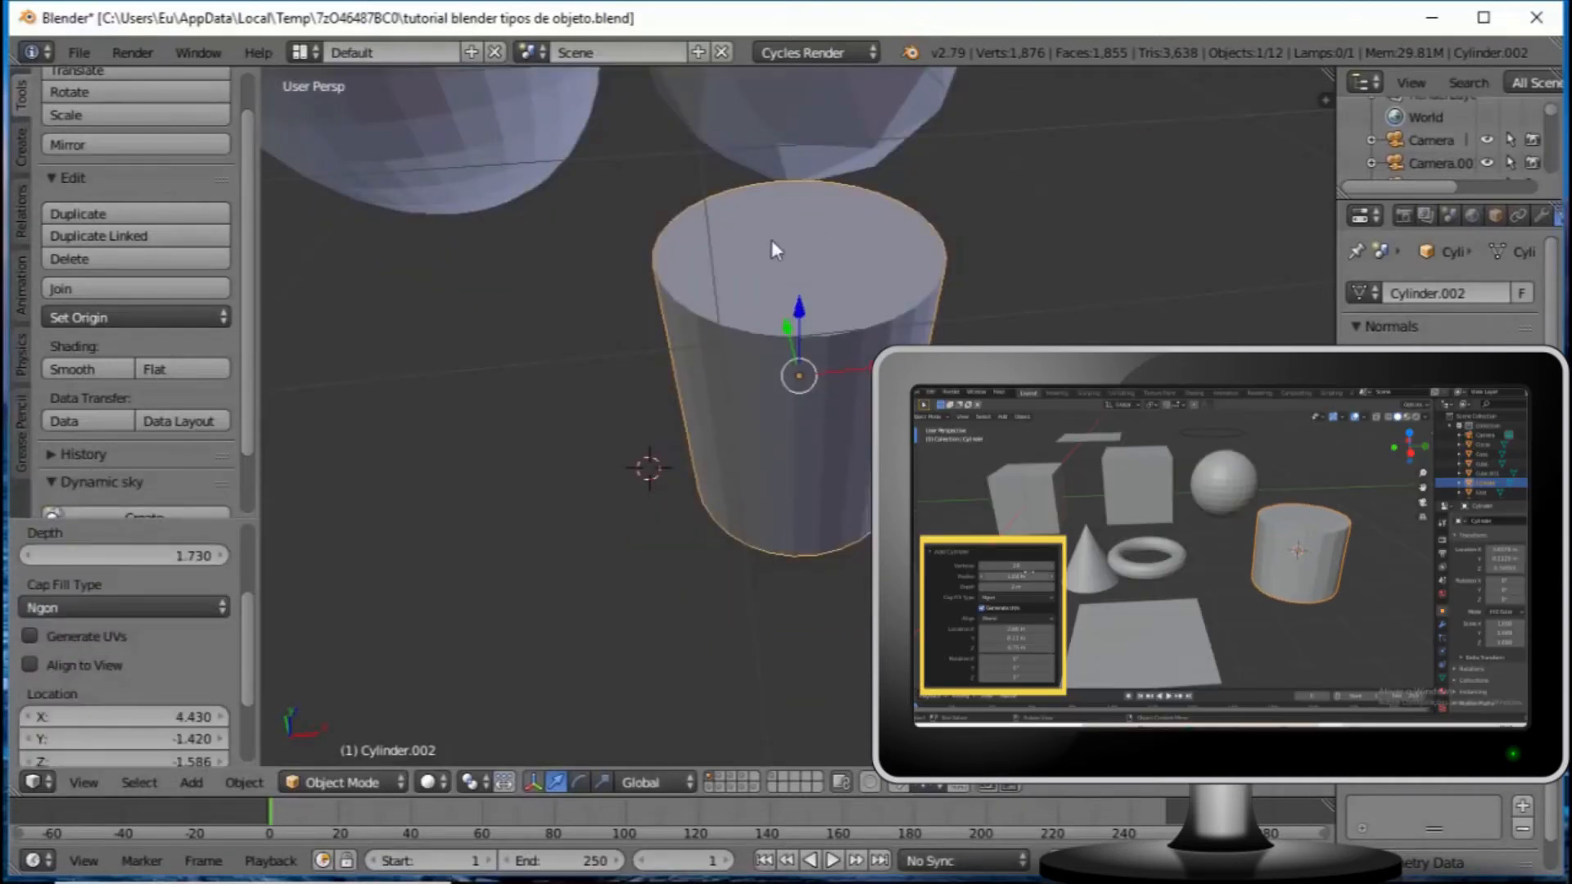
left_click(163, 608)
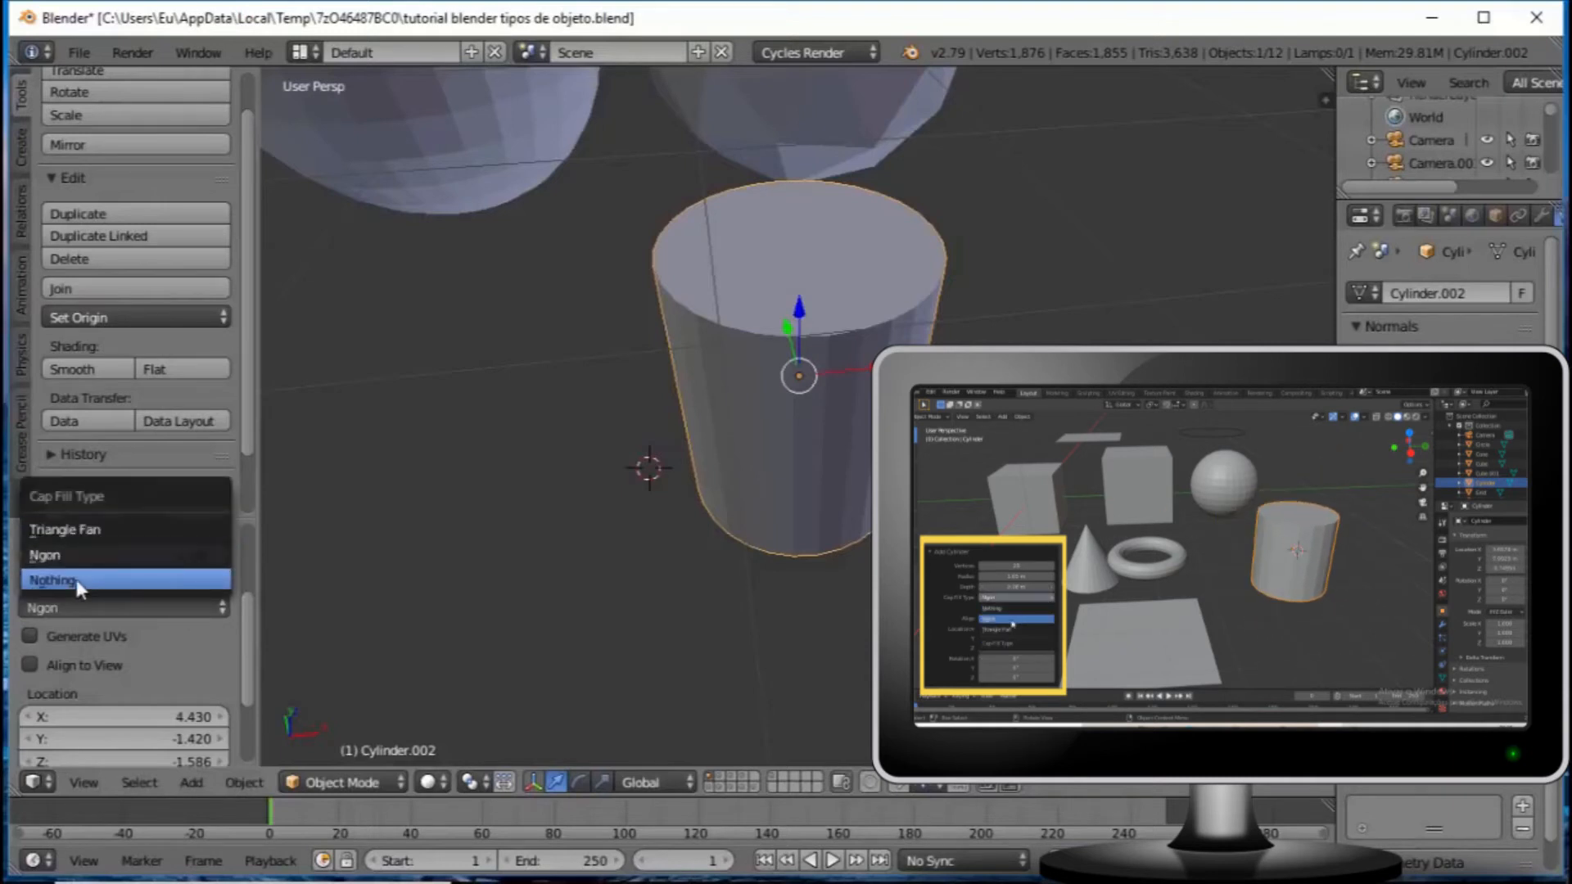
left_click(78, 583)
middle_click_drag(755, 265, 670, 454)
Step: Try Triangle Fan as the new cylinder's Cap Fill Type and view its top cap
left_click(184, 606)
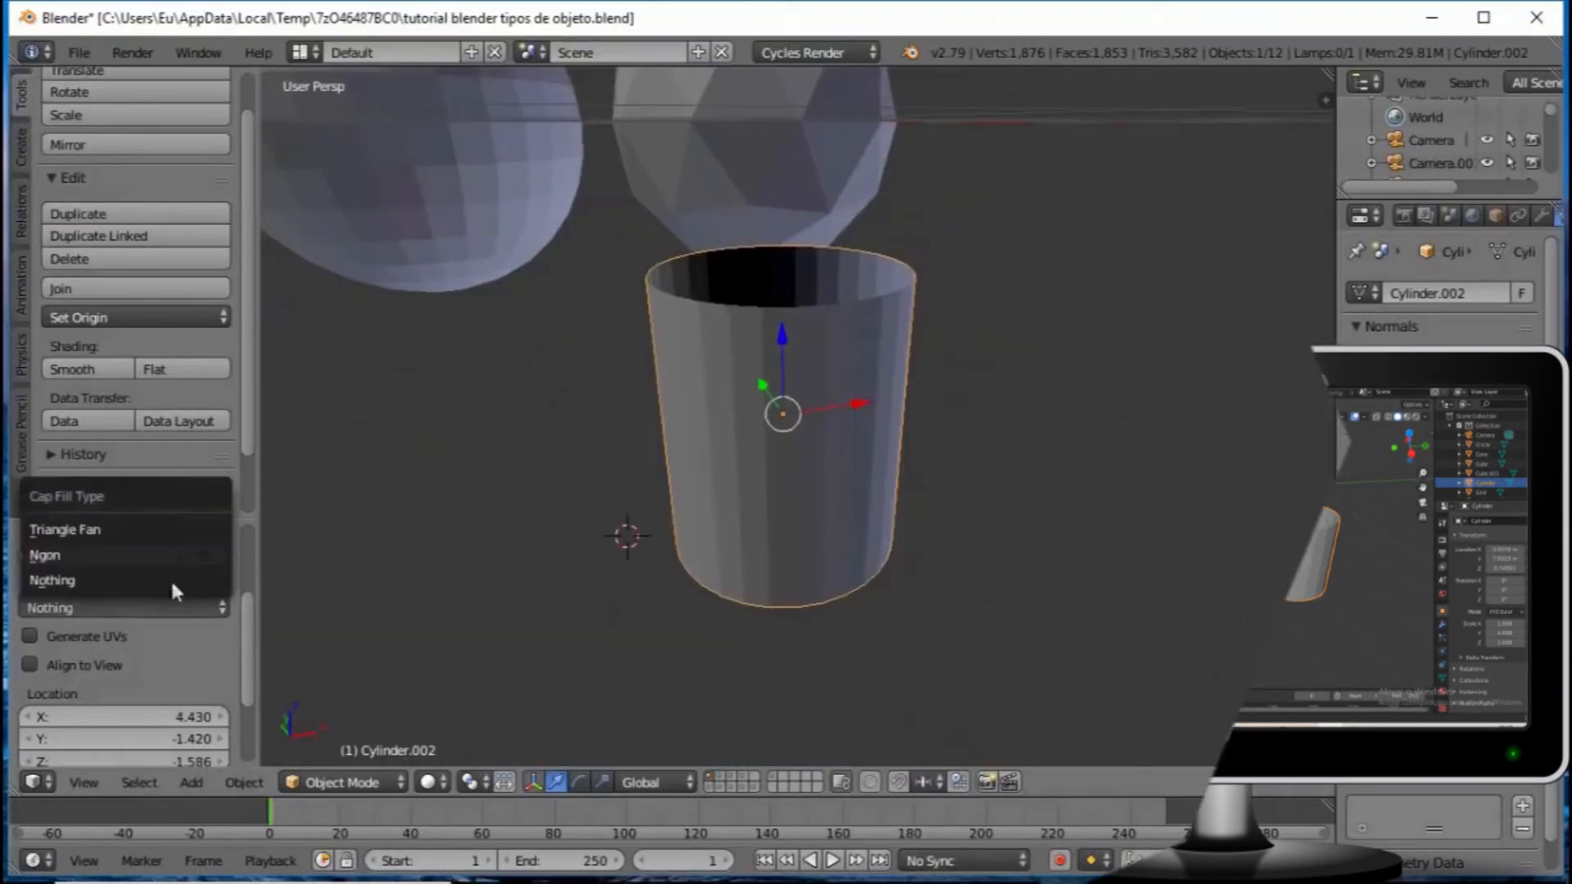
left_click(100, 530)
middle_click_drag(561, 439, 763, 259)
middle_click_drag(731, 337, 675, 217)
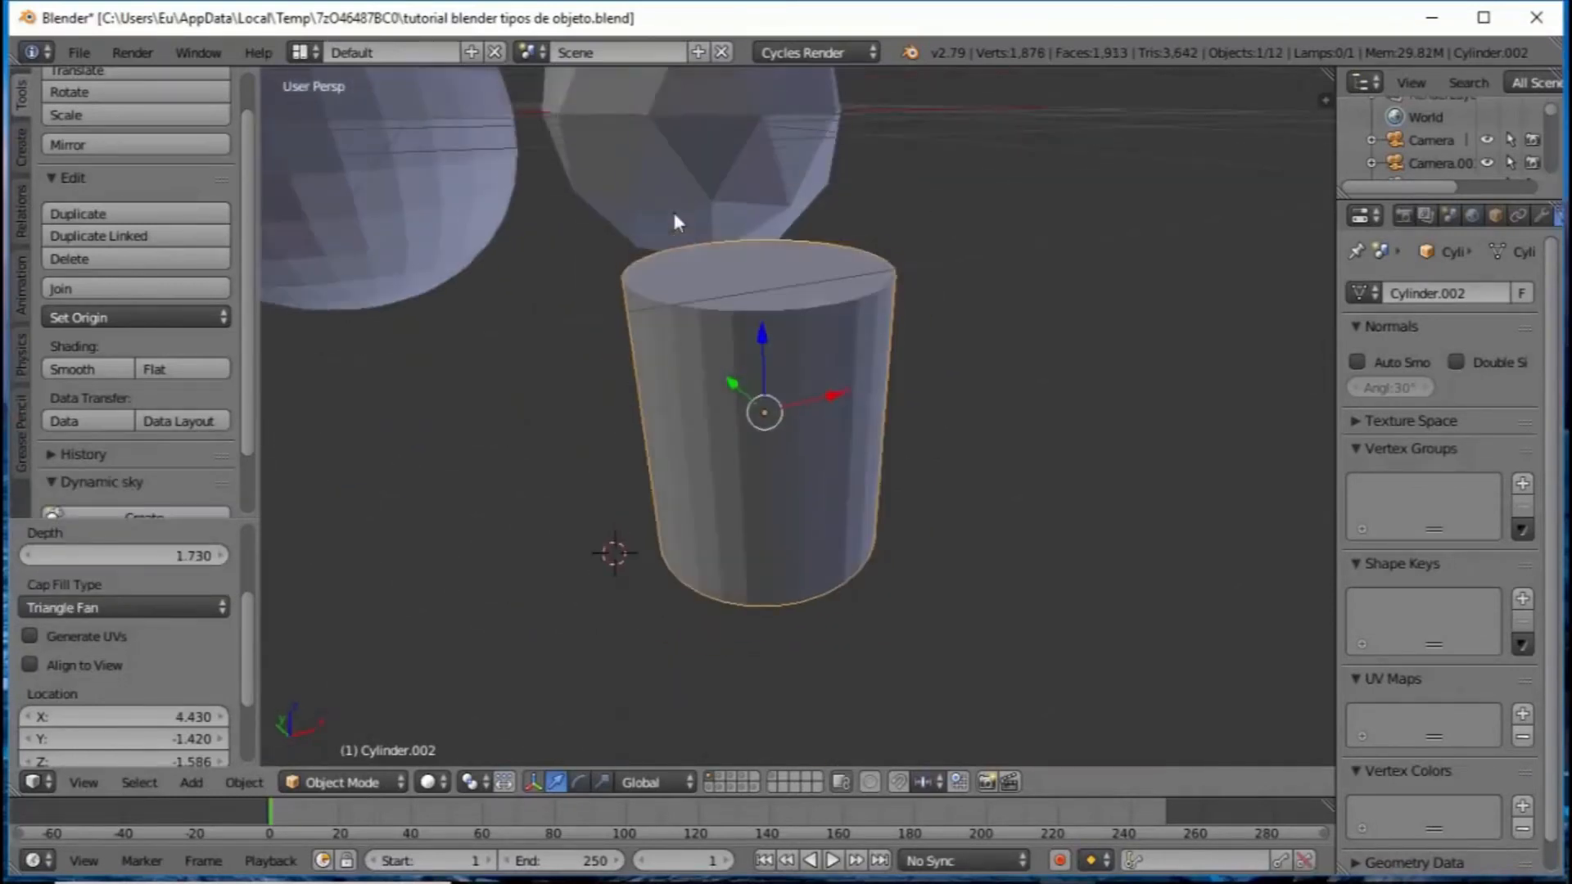
Step: Review the remaining Add Cylinder settings, including Align to View, Location and Rotation
scroll(159, 571, "down", 3)
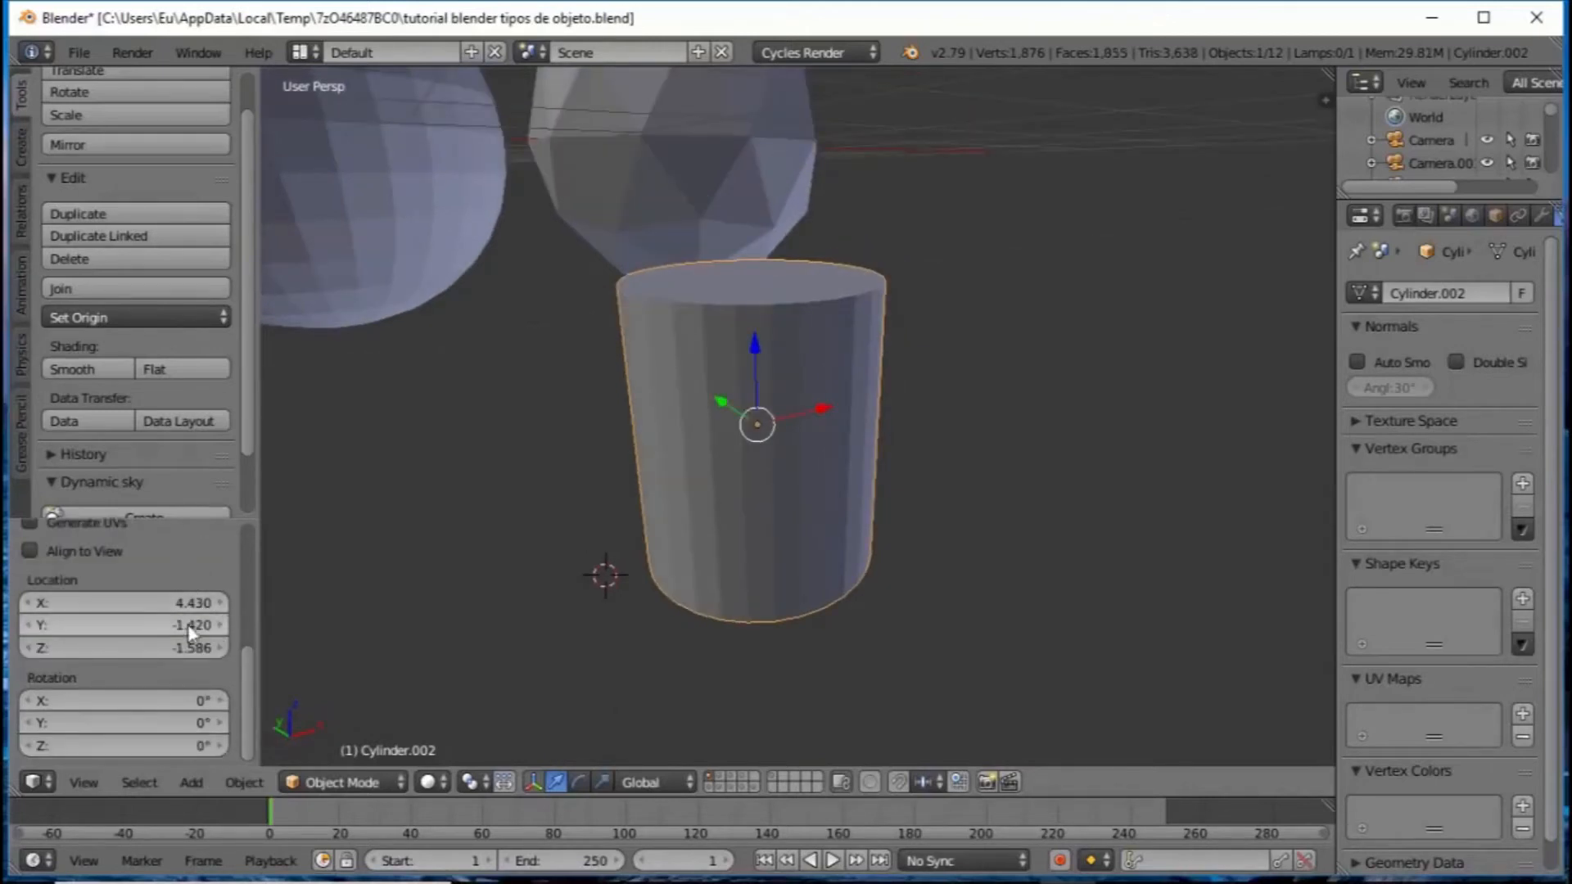
middle_click_drag(618, 498, 960, 348)
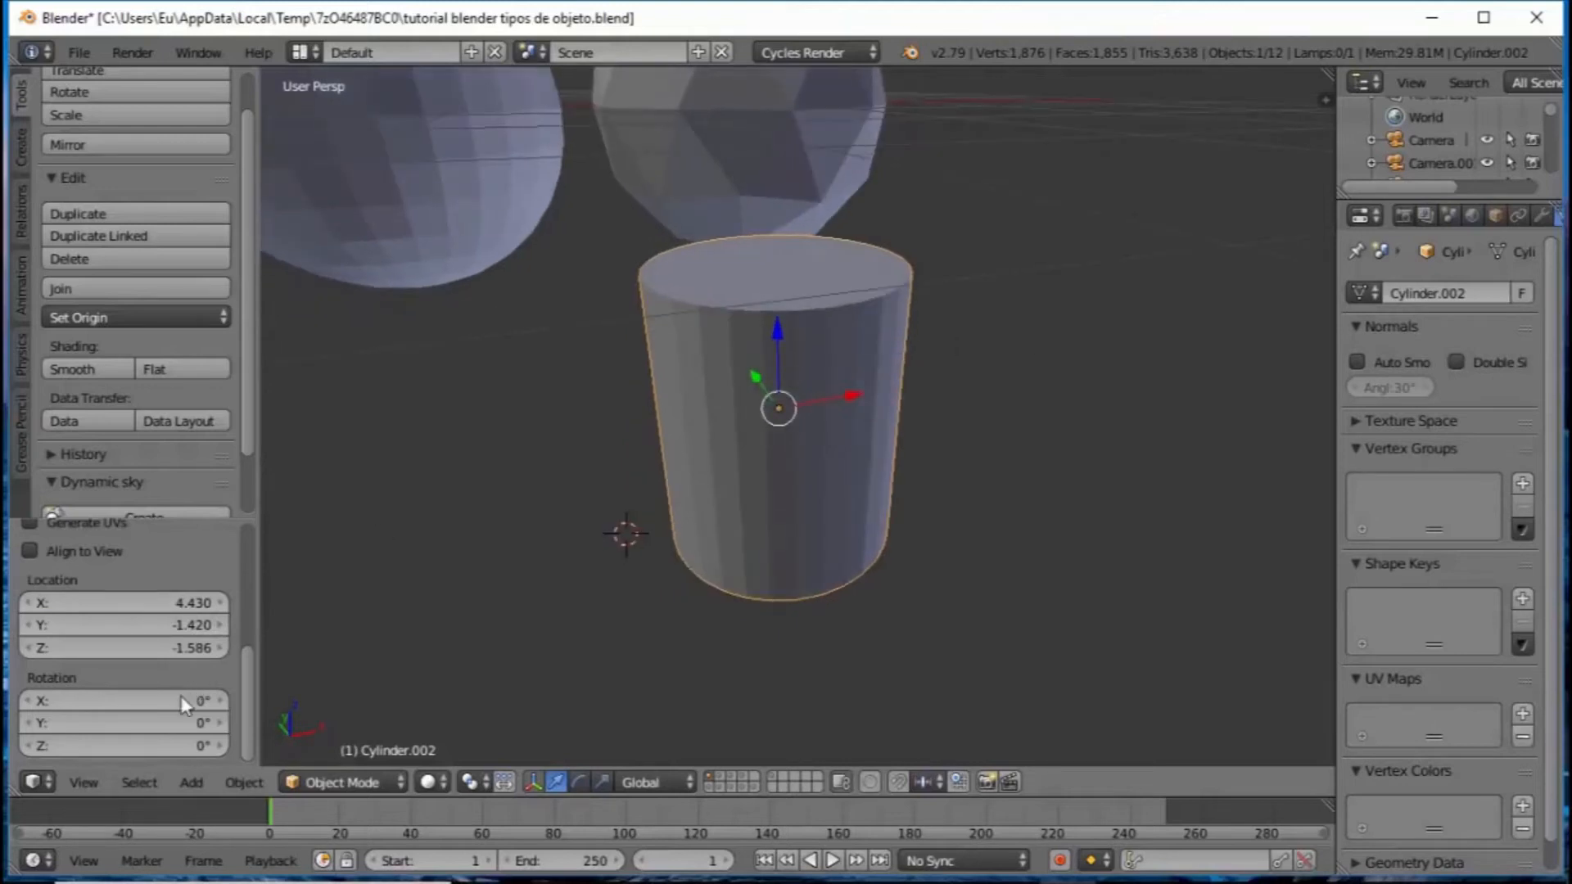
scroll(199, 635, "up", 5)
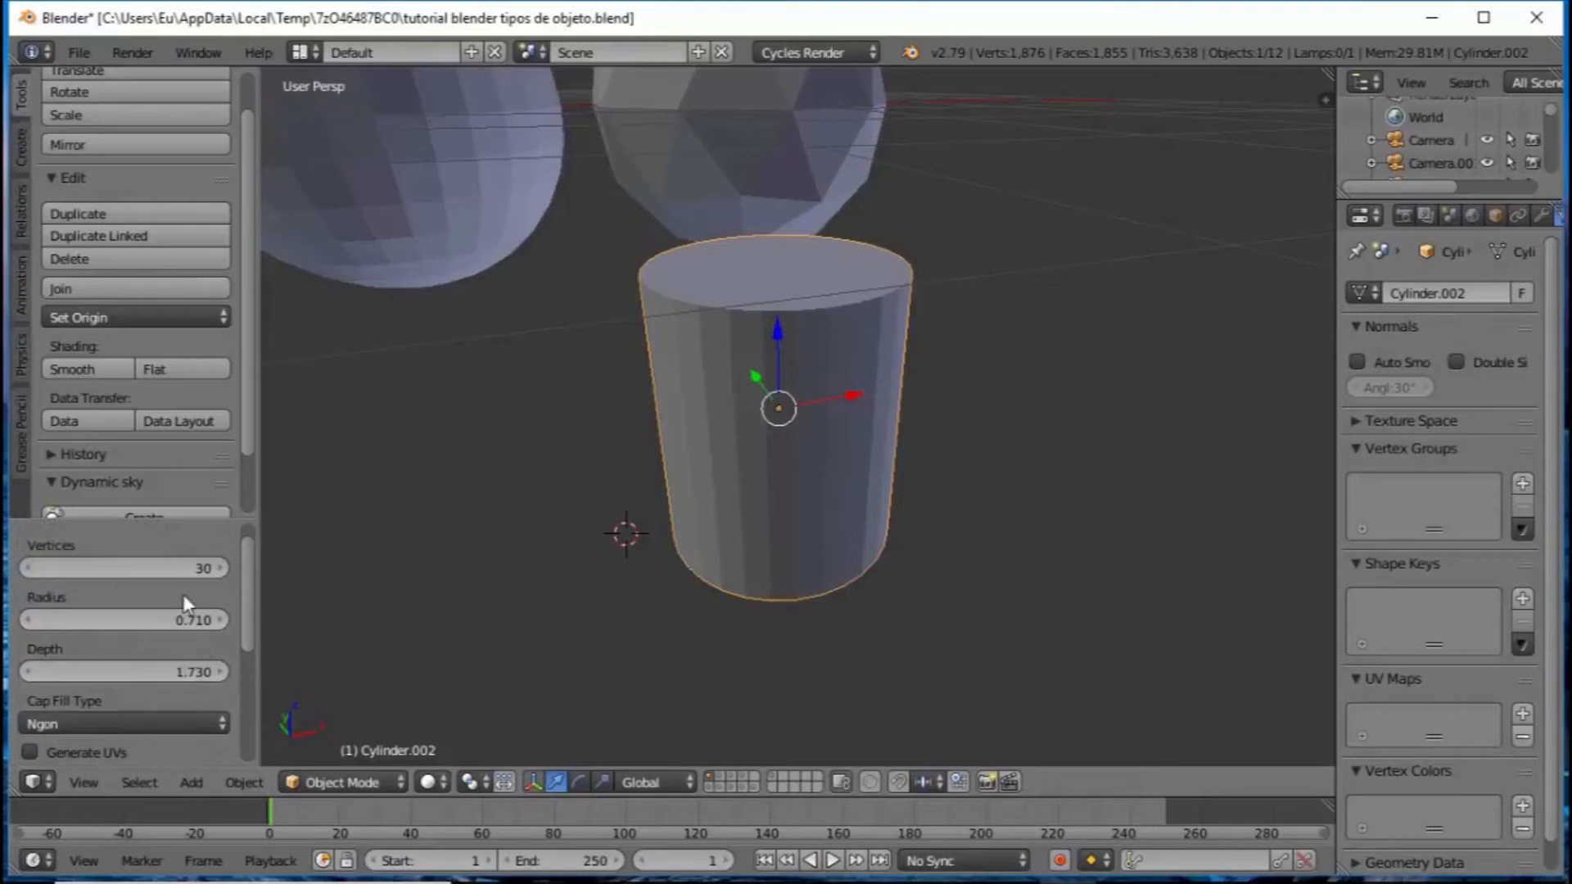
scroll(183, 595, "up", 1)
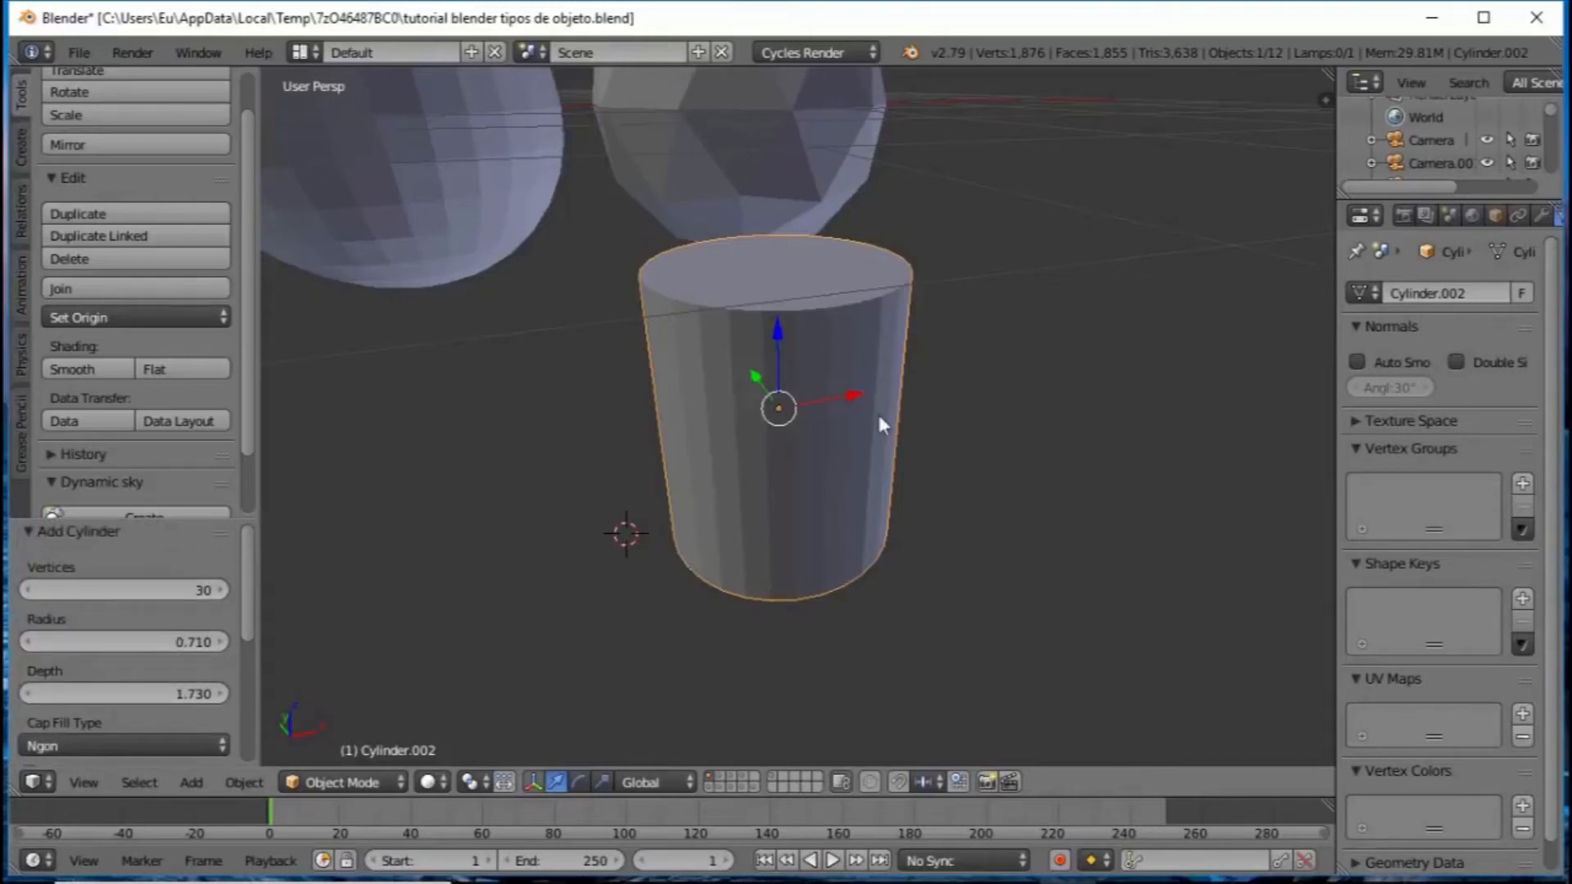
middle_click_drag(976, 375, 910, 385)
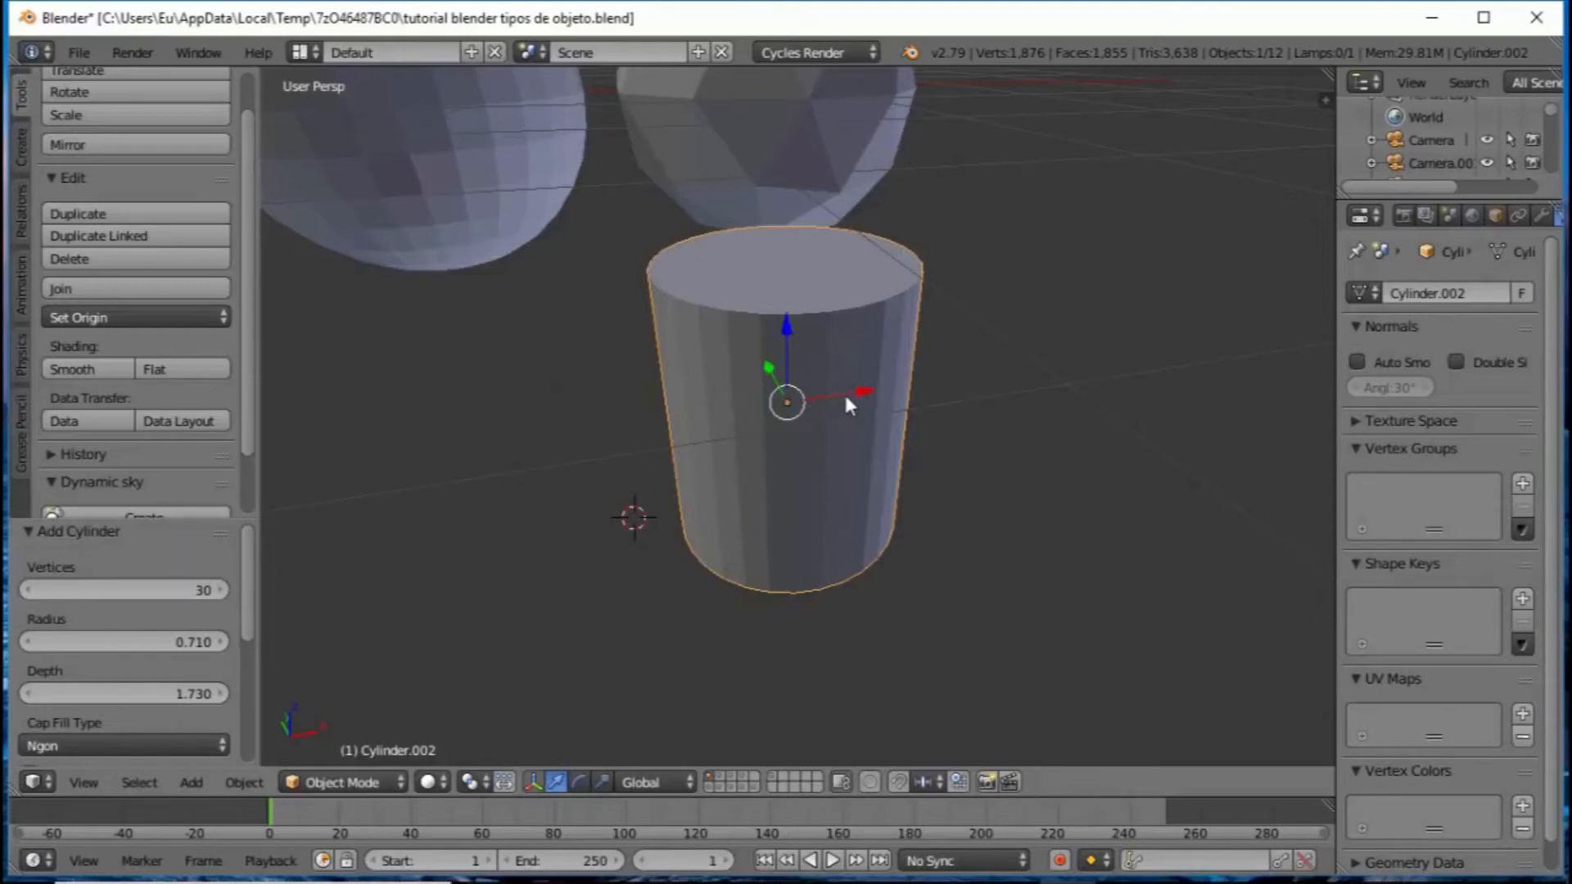
Step: Move the new cylinder about 1.25 units along the X axis, away from the ico sphere
left_click_drag(853, 388, 1039, 375)
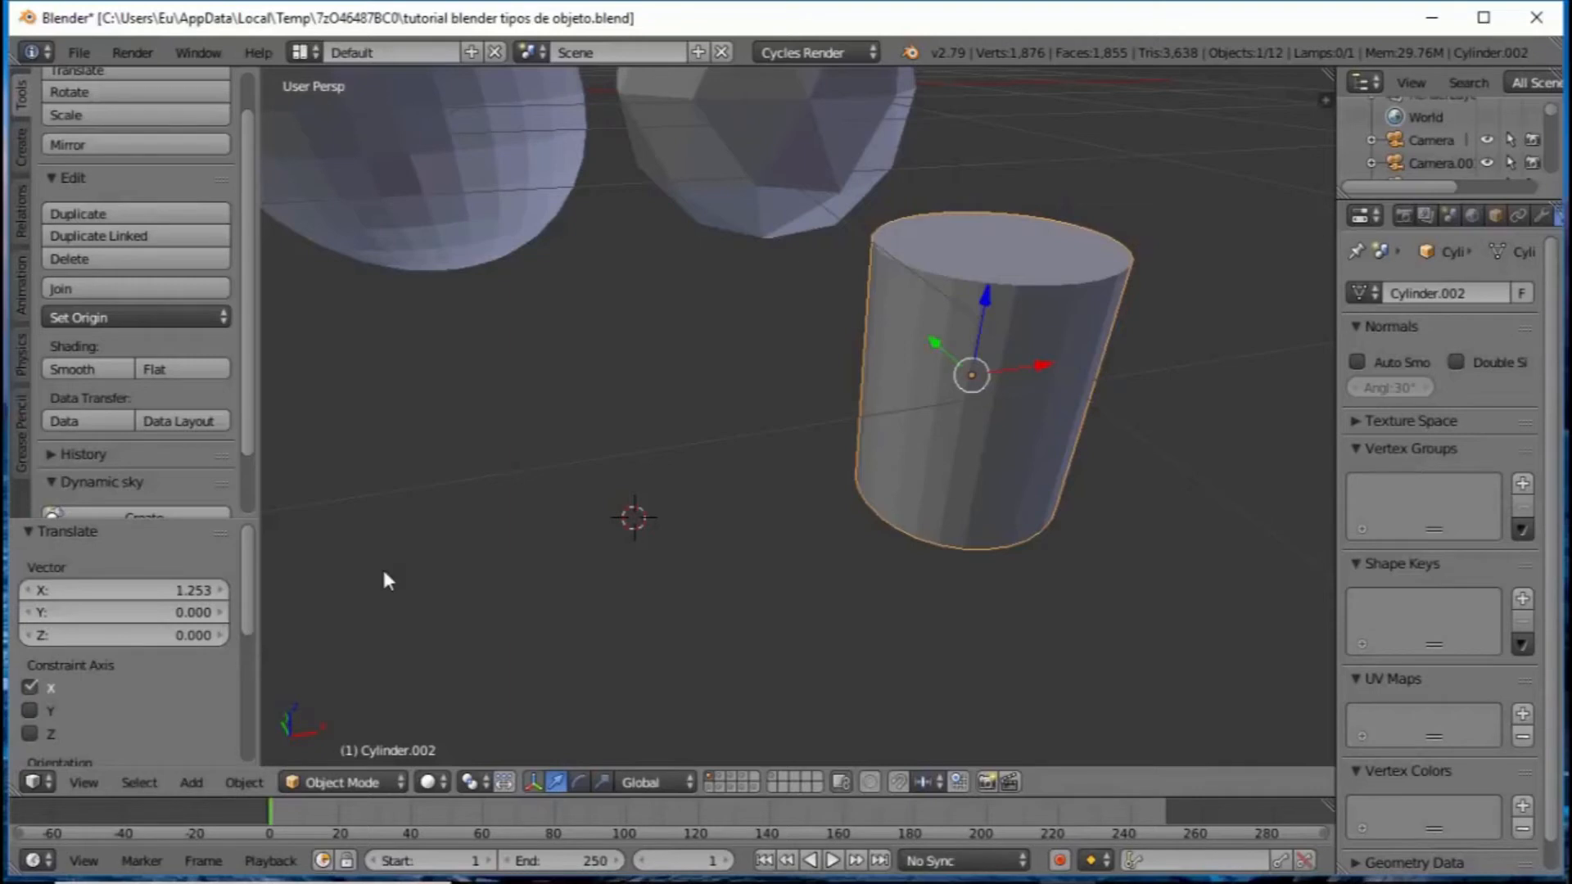
scroll(815, 394, "down", 1)
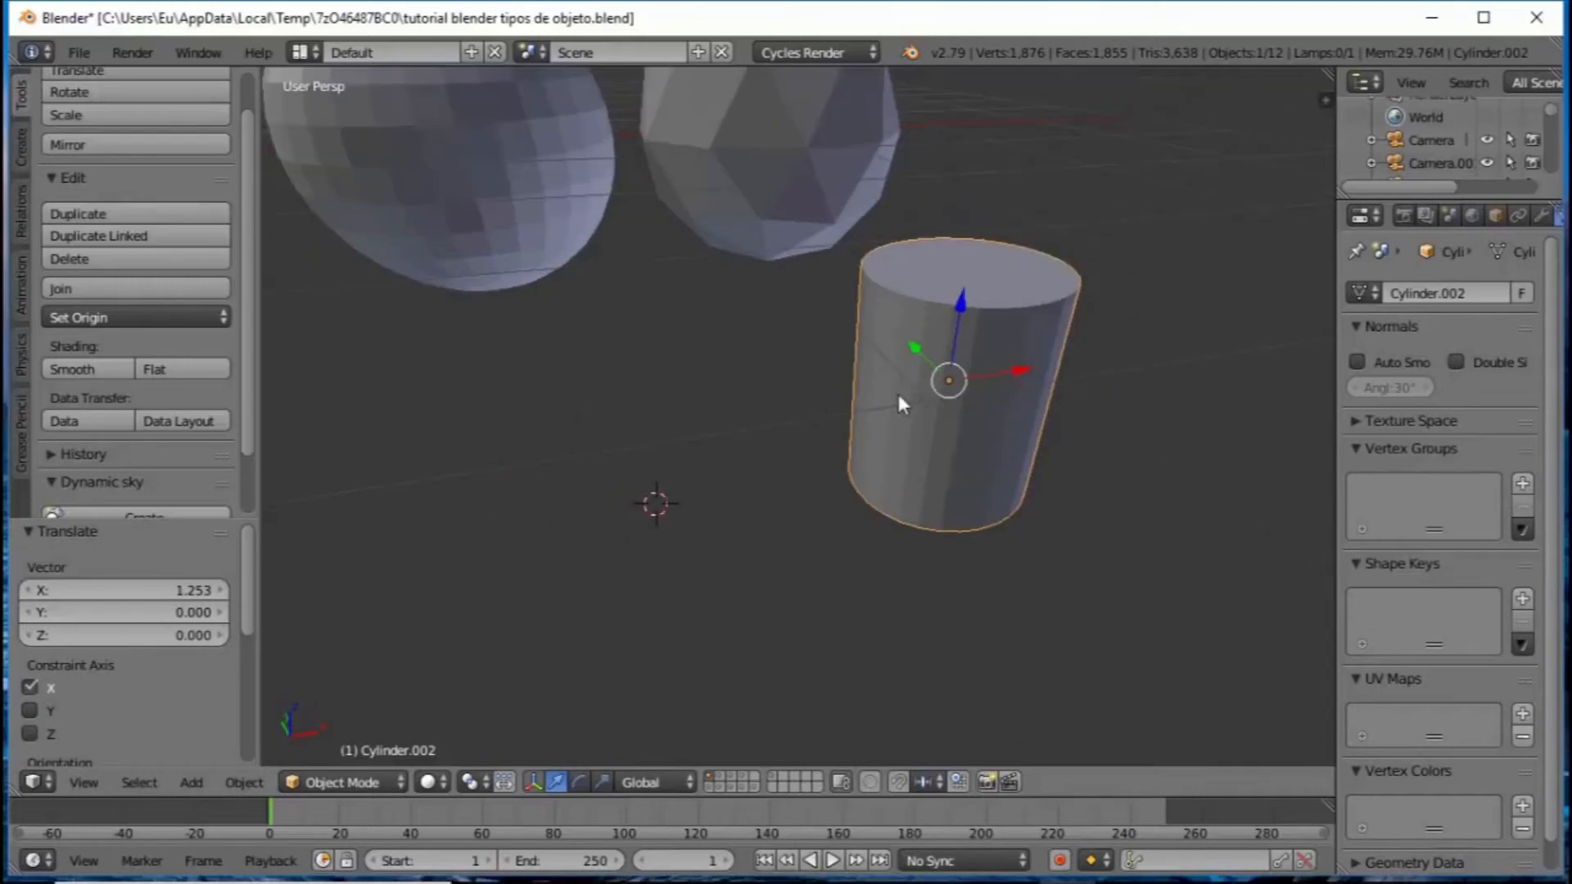
middle_click_drag(897, 394, 935, 367)
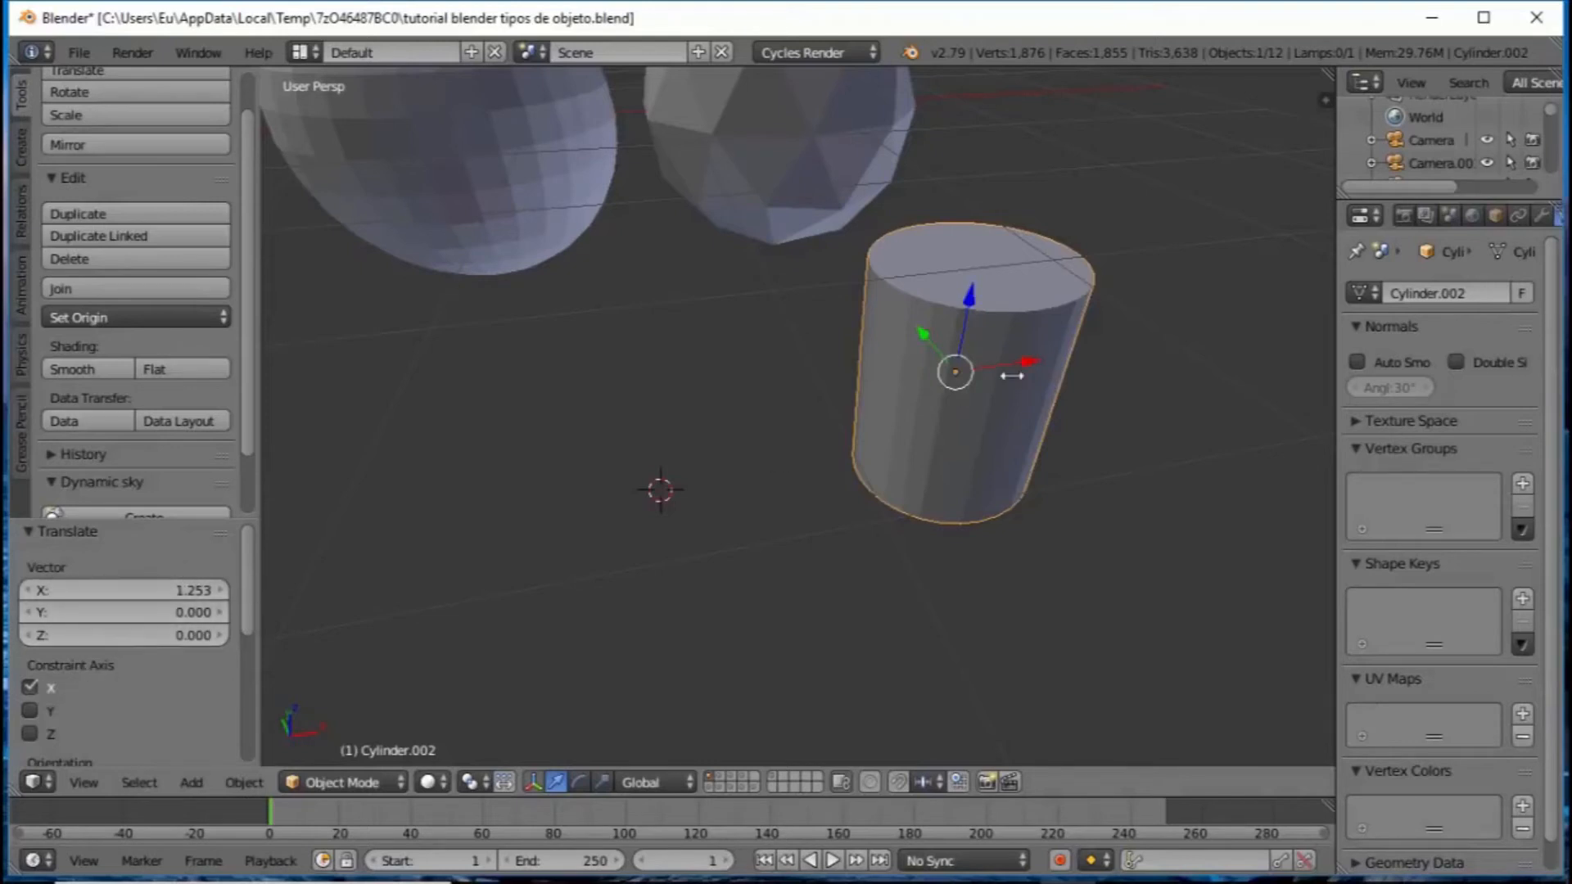
middle_click_drag(1012, 377, 1023, 393)
Step: Move the new cylinder about -1.96 units along the X axis and show all the primitives
left_click_drag(1023, 391, 772, 409)
key("Home")
middle_click_drag(993, 393, 974, 441)
middle_click_drag(1053, 398, 1029, 446)
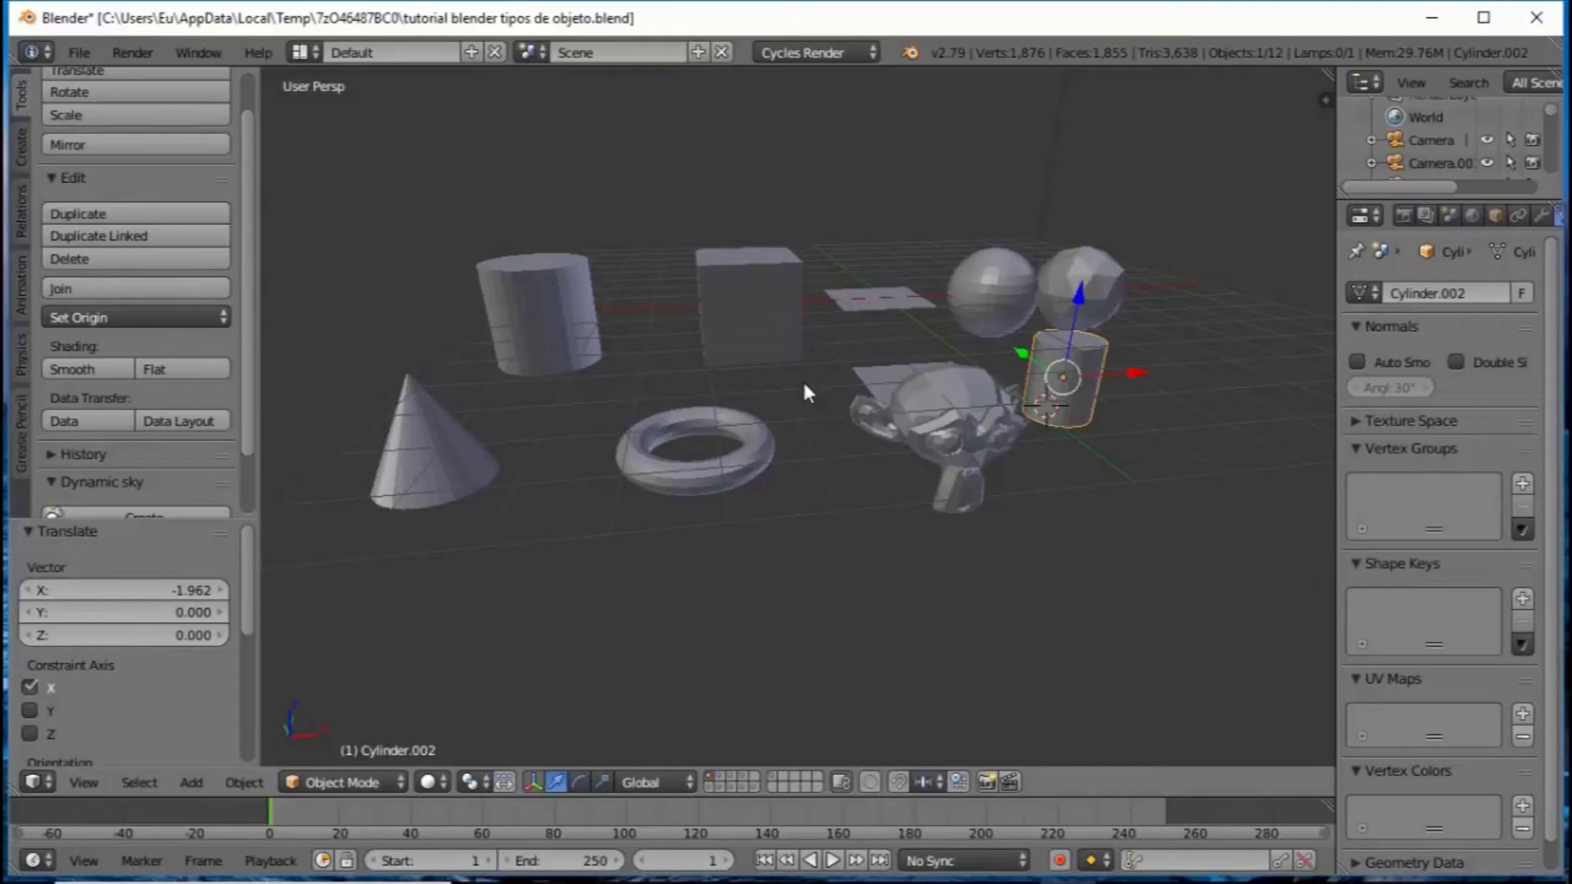
Step: Select the plane beside the cube, frame it and examine its lack of thickness from a low angle
middle_click_drag(802, 381, 892, 417)
right_click(893, 415)
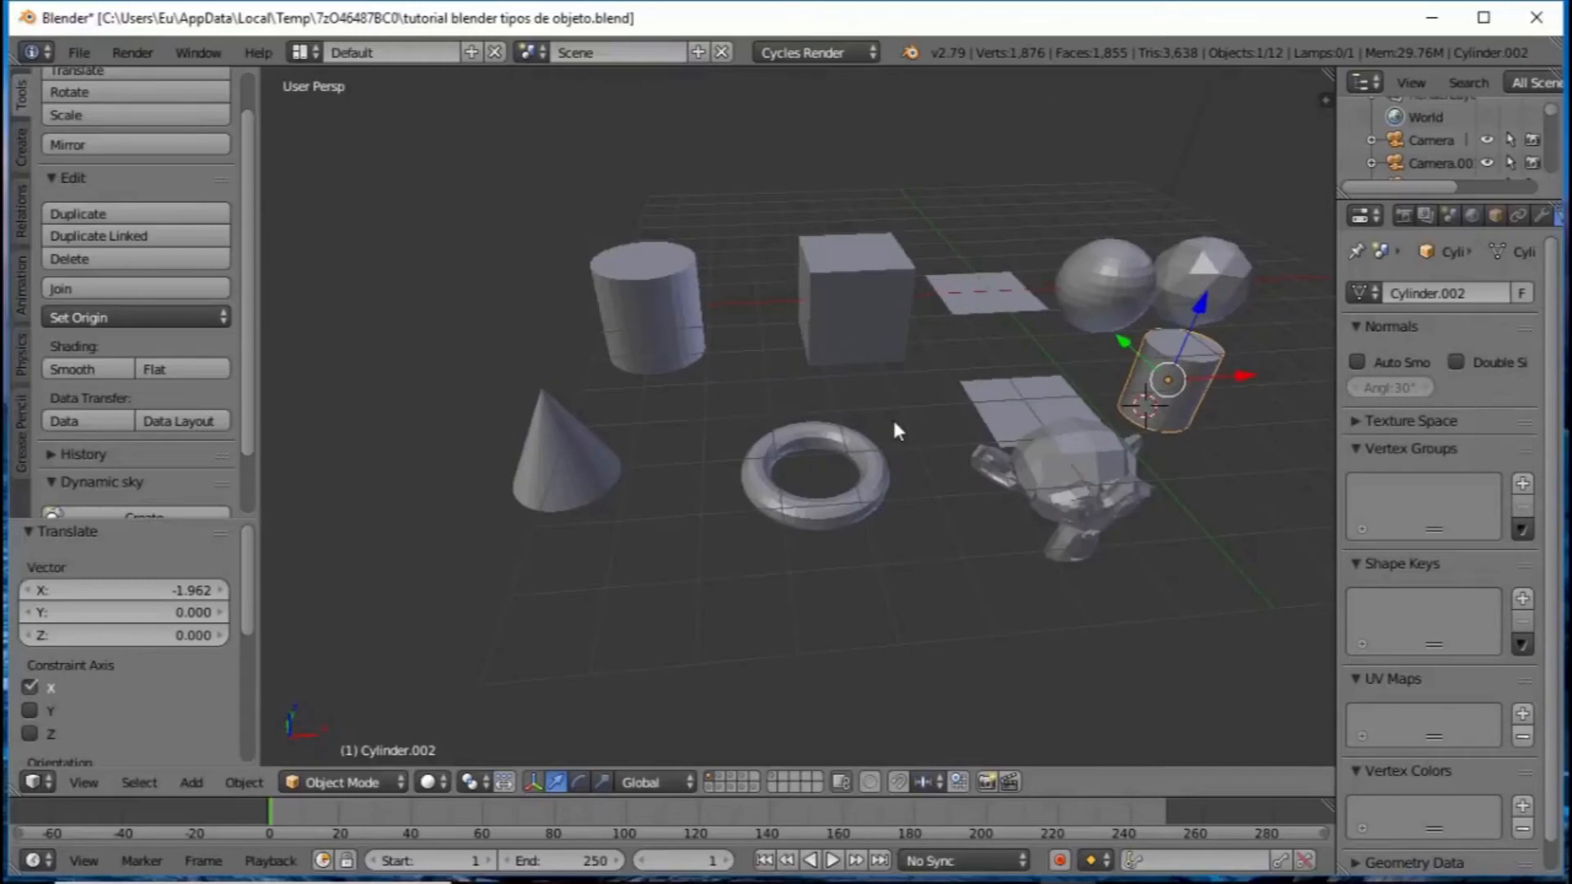
key("KP_Decimal")
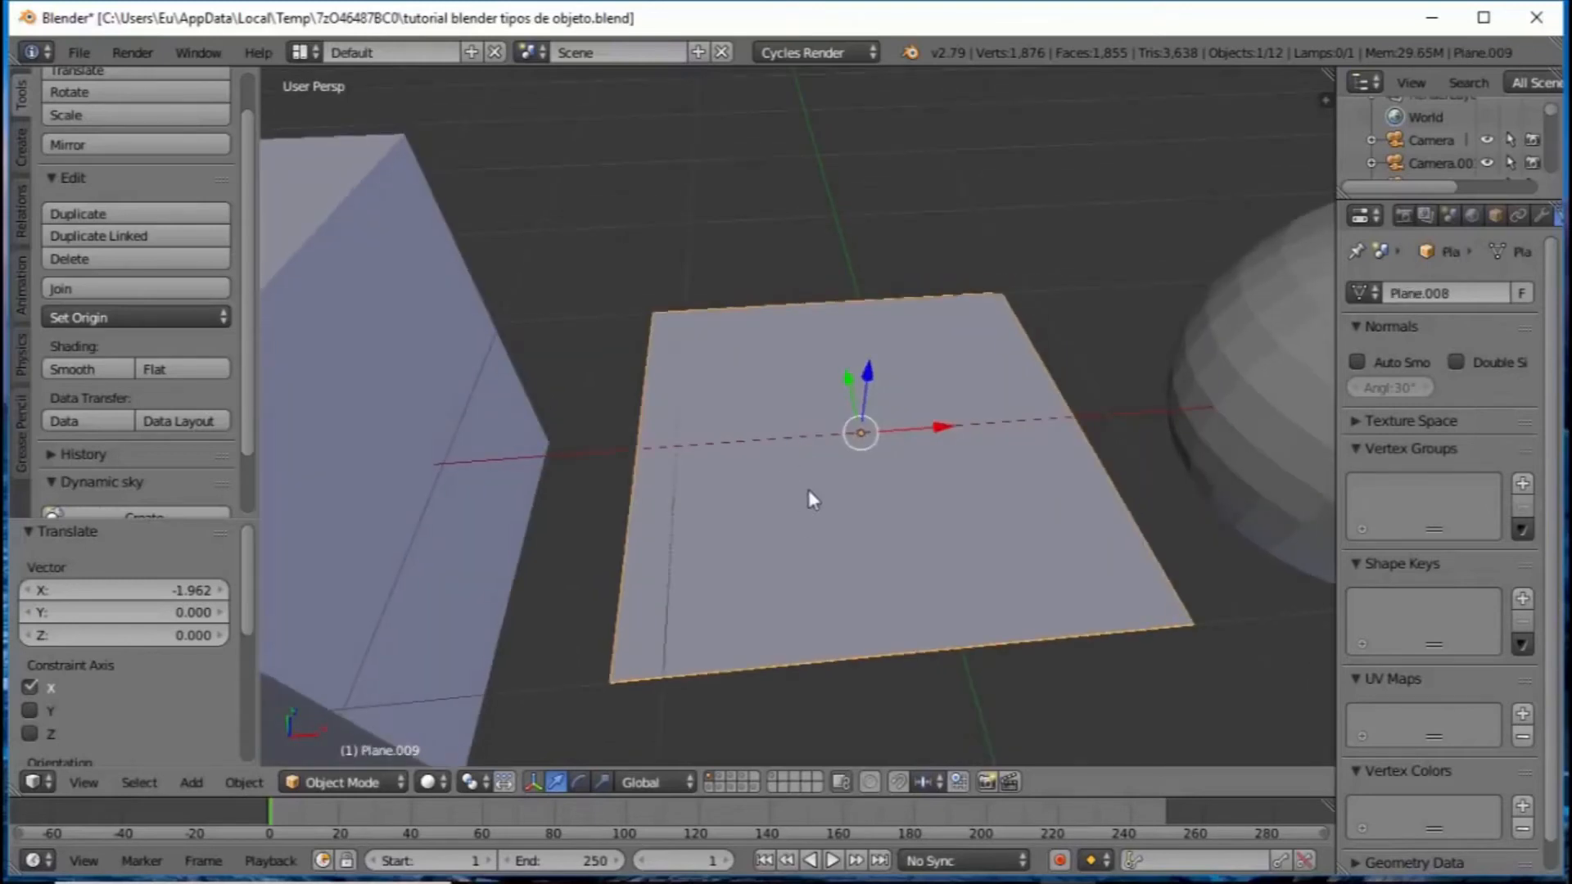
middle_click_drag(803, 488, 809, 377)
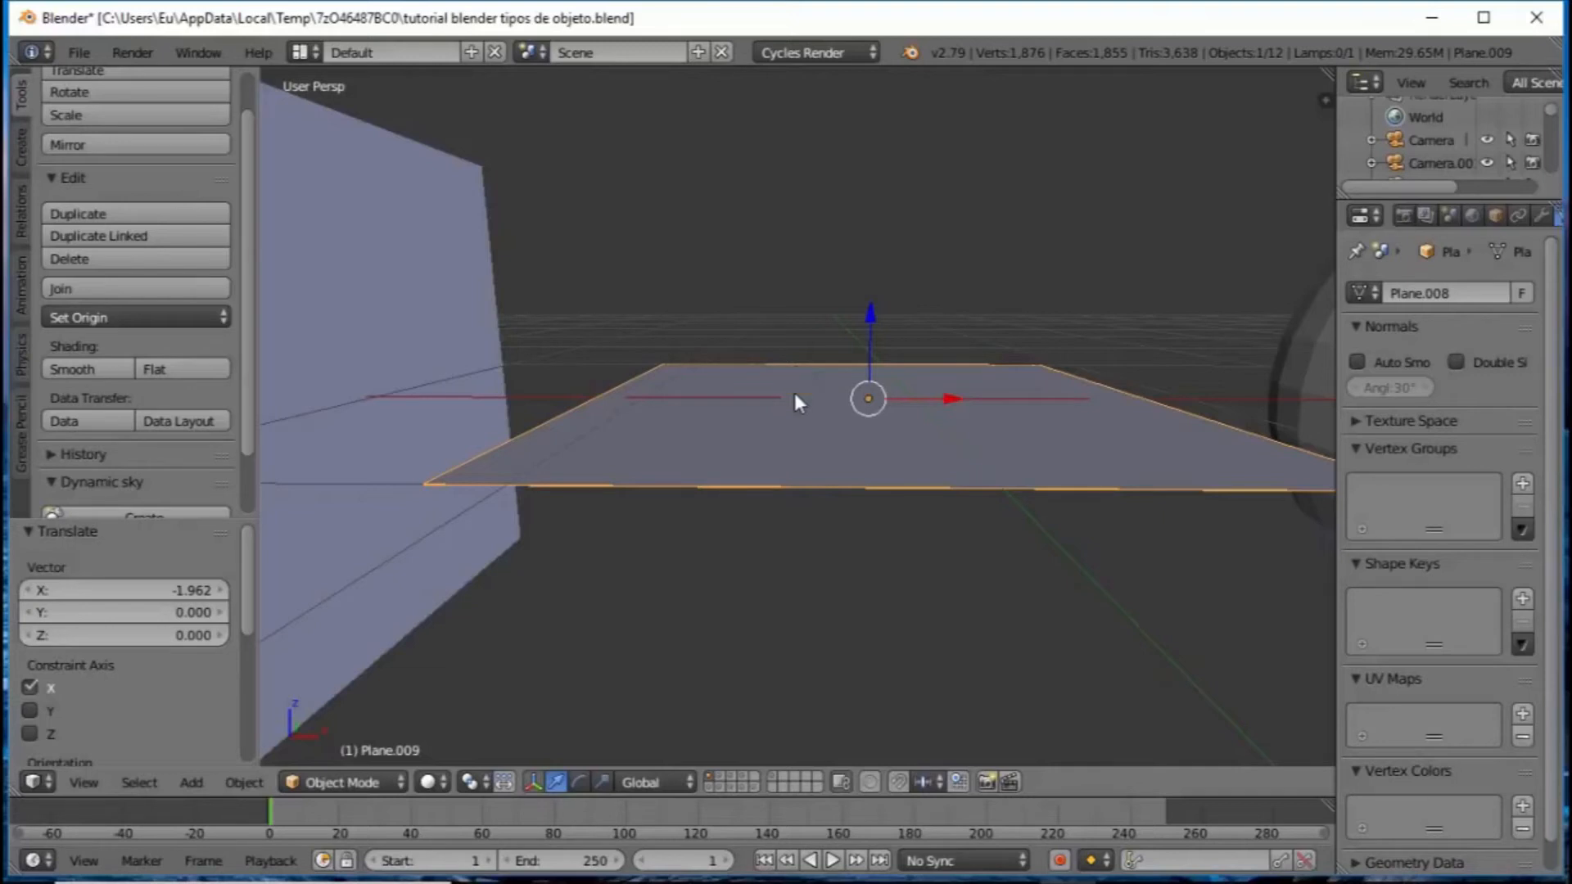
middle_click_drag(793, 444, 760, 434)
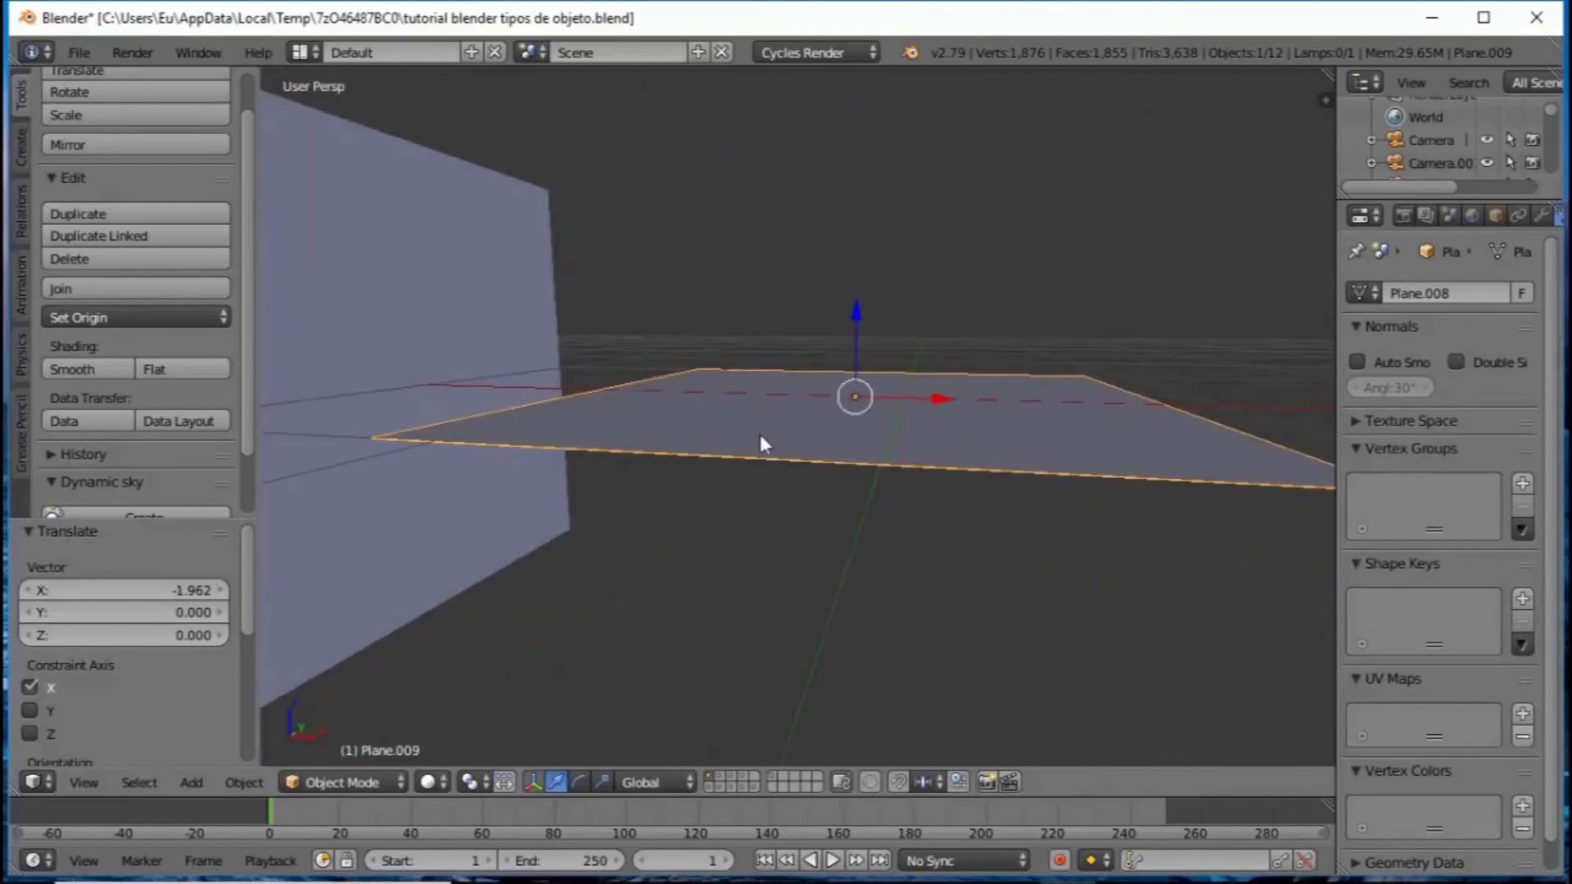
Step: Display the layer with the room model and examine its floor, walls and window
left_click(719, 776)
middle_click_drag(650, 498, 659, 625)
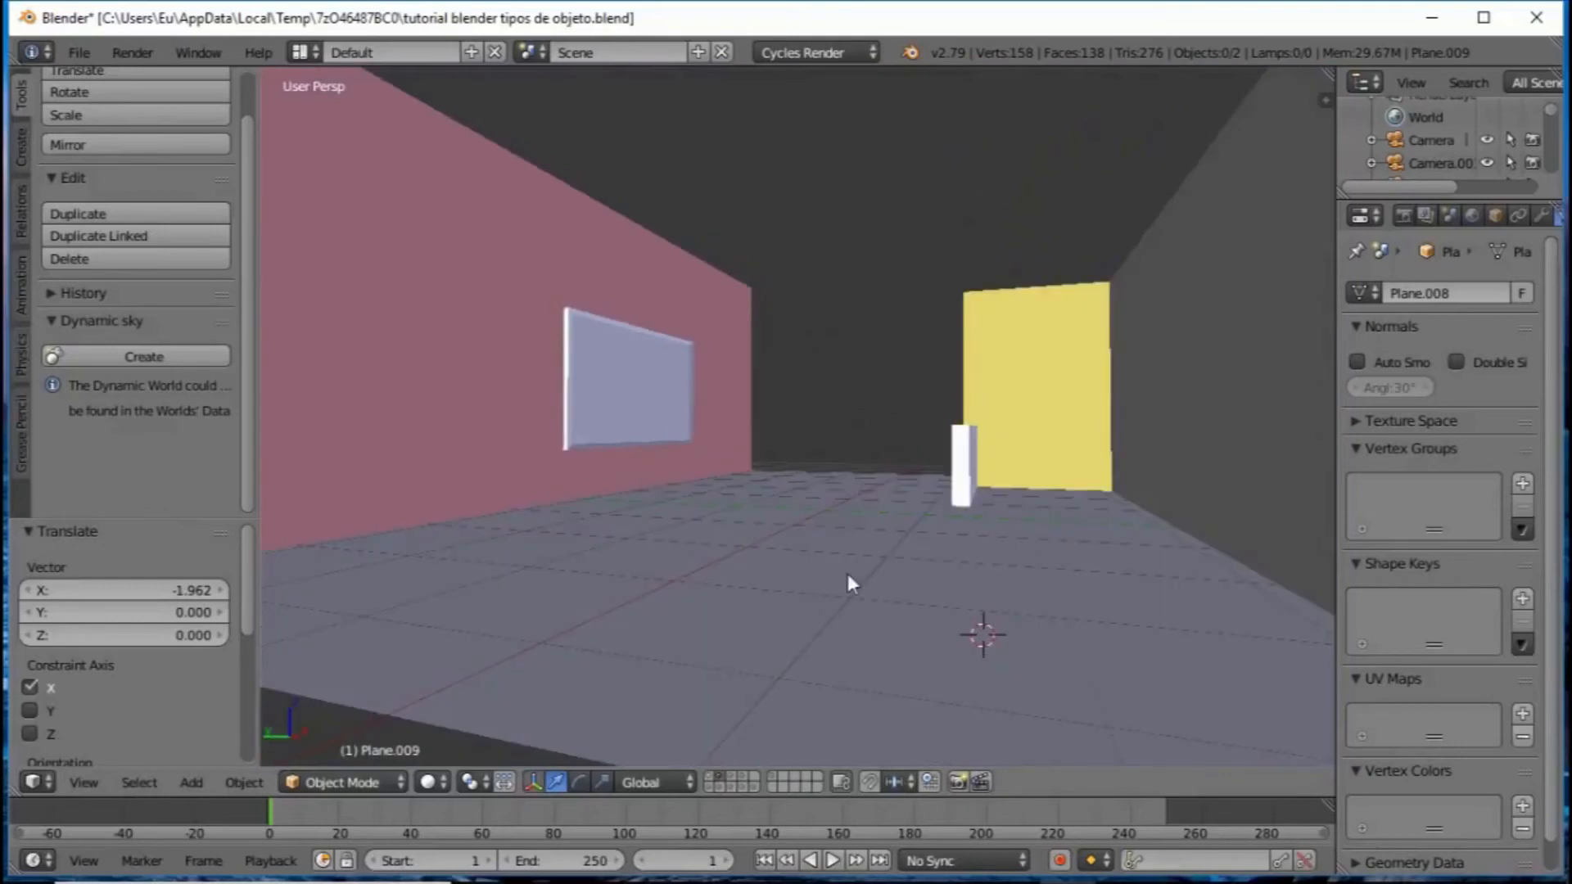
middle_click_drag(788, 571, 842, 543)
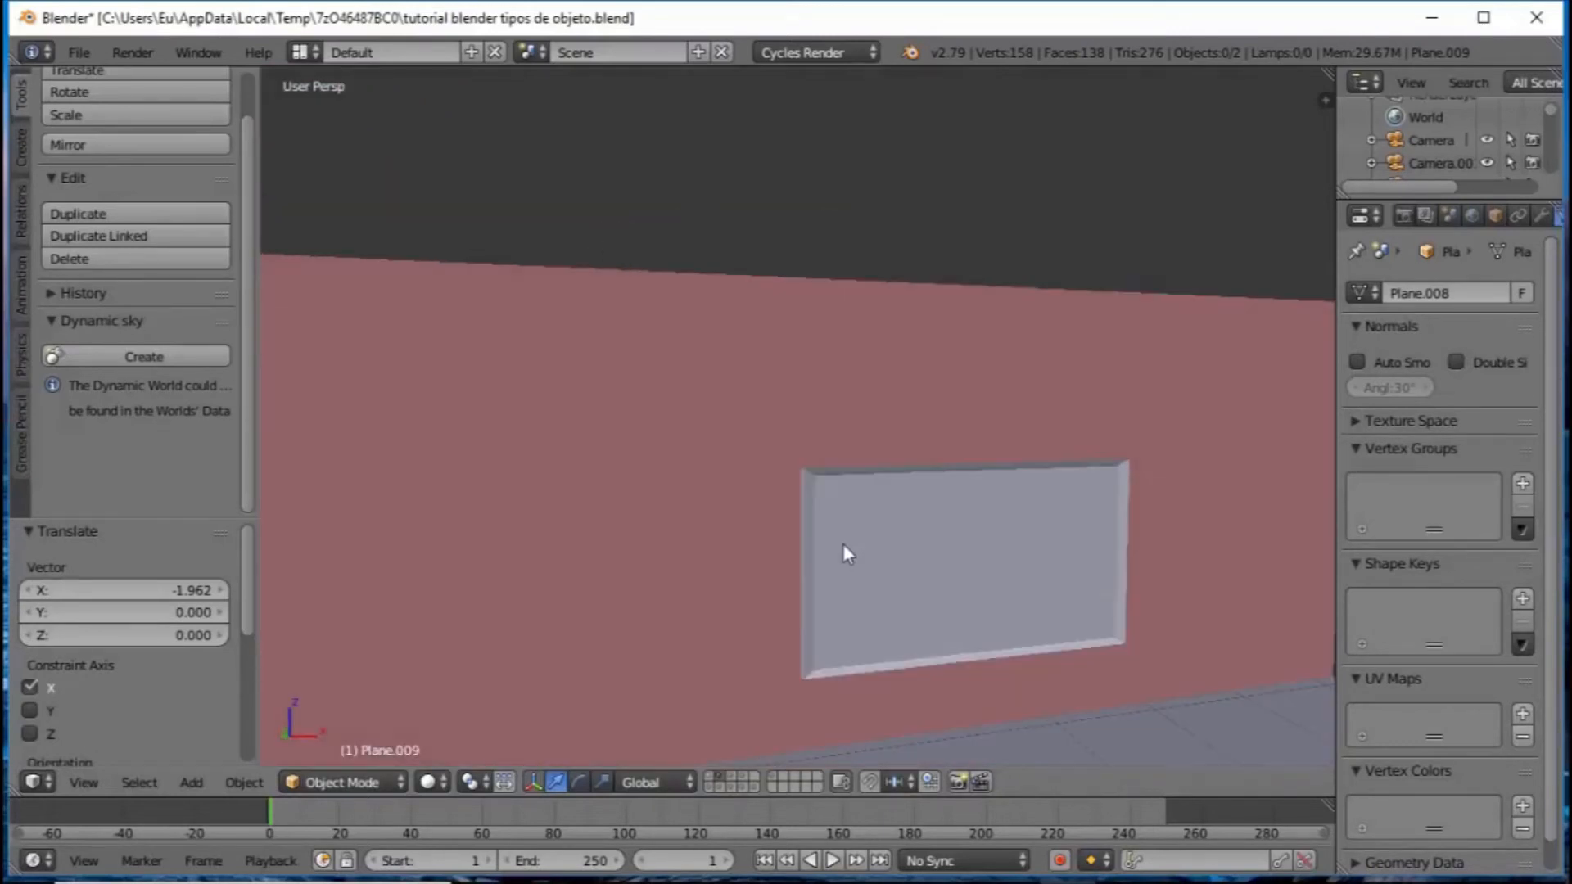
Step: Set the viewport shading to Texture and view the room's coloured walls and window frame
left_click(440, 782)
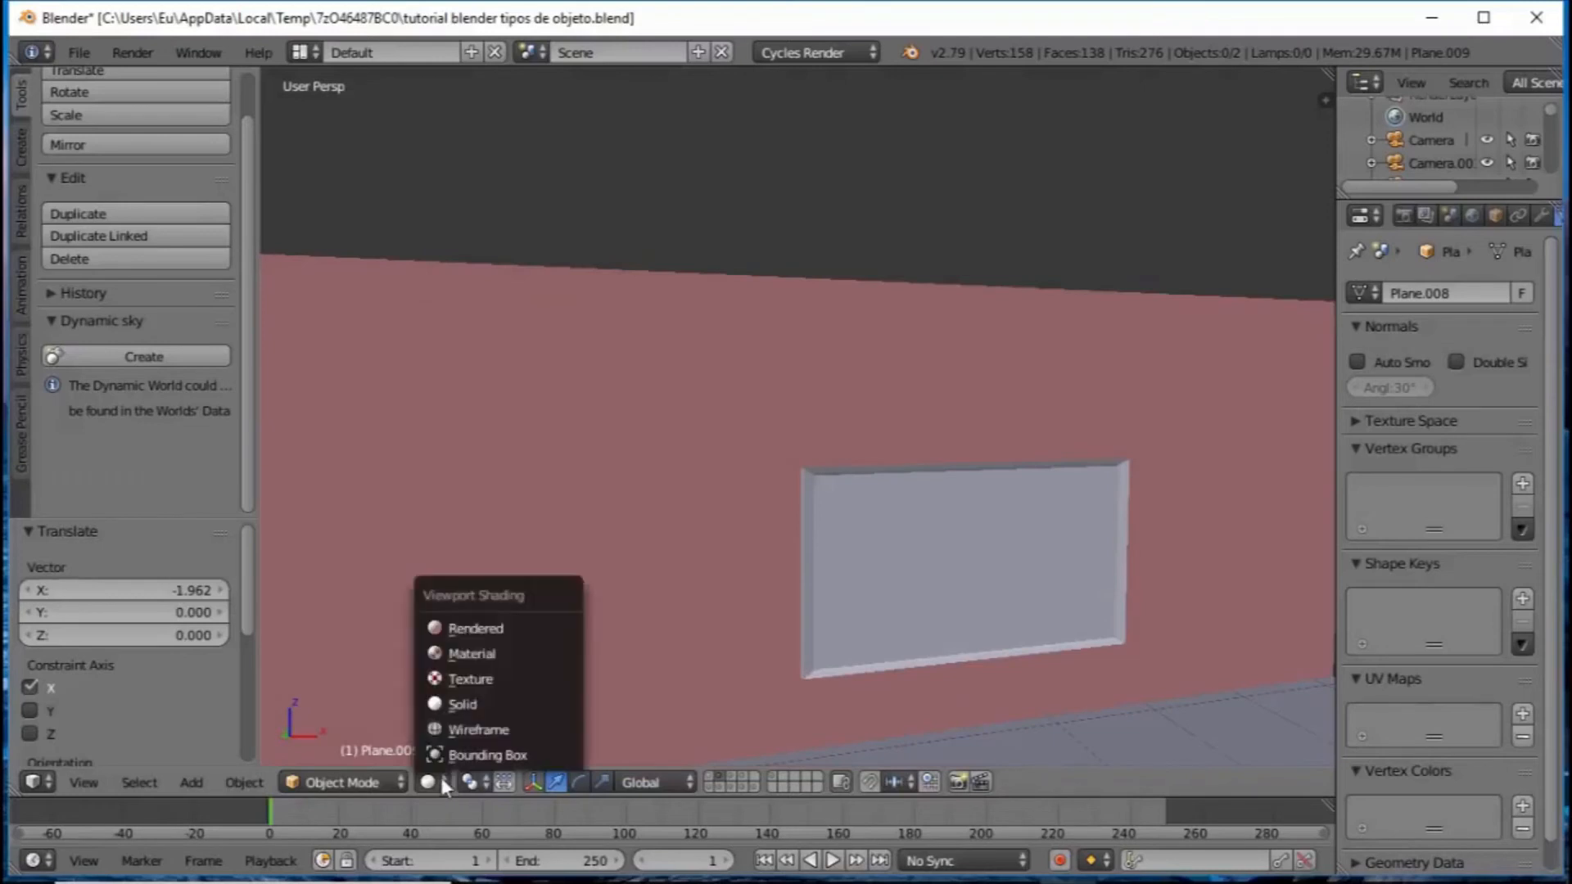
left_click(469, 680)
middle_click_drag(1024, 137, 632, 389)
scroll(736, 284, "up", 4)
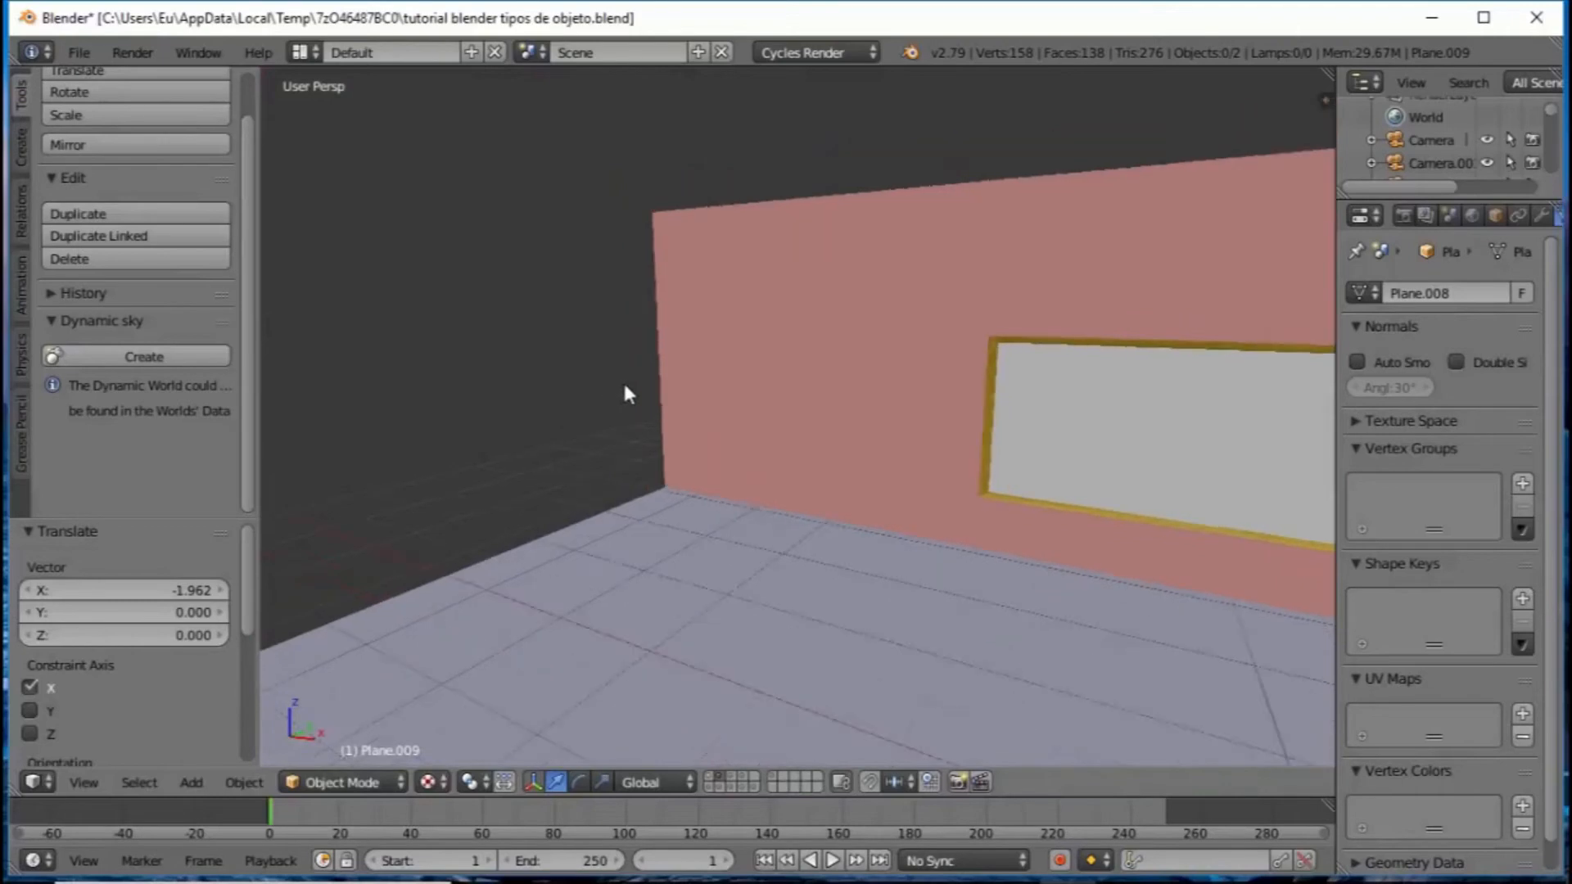
scroll(628, 398, "up", 3)
scroll(704, 422, "down", 4)
Step: Return to the layer with the primitives and examine the cube from several angles
middle_click_drag(772, 446, 980, 432)
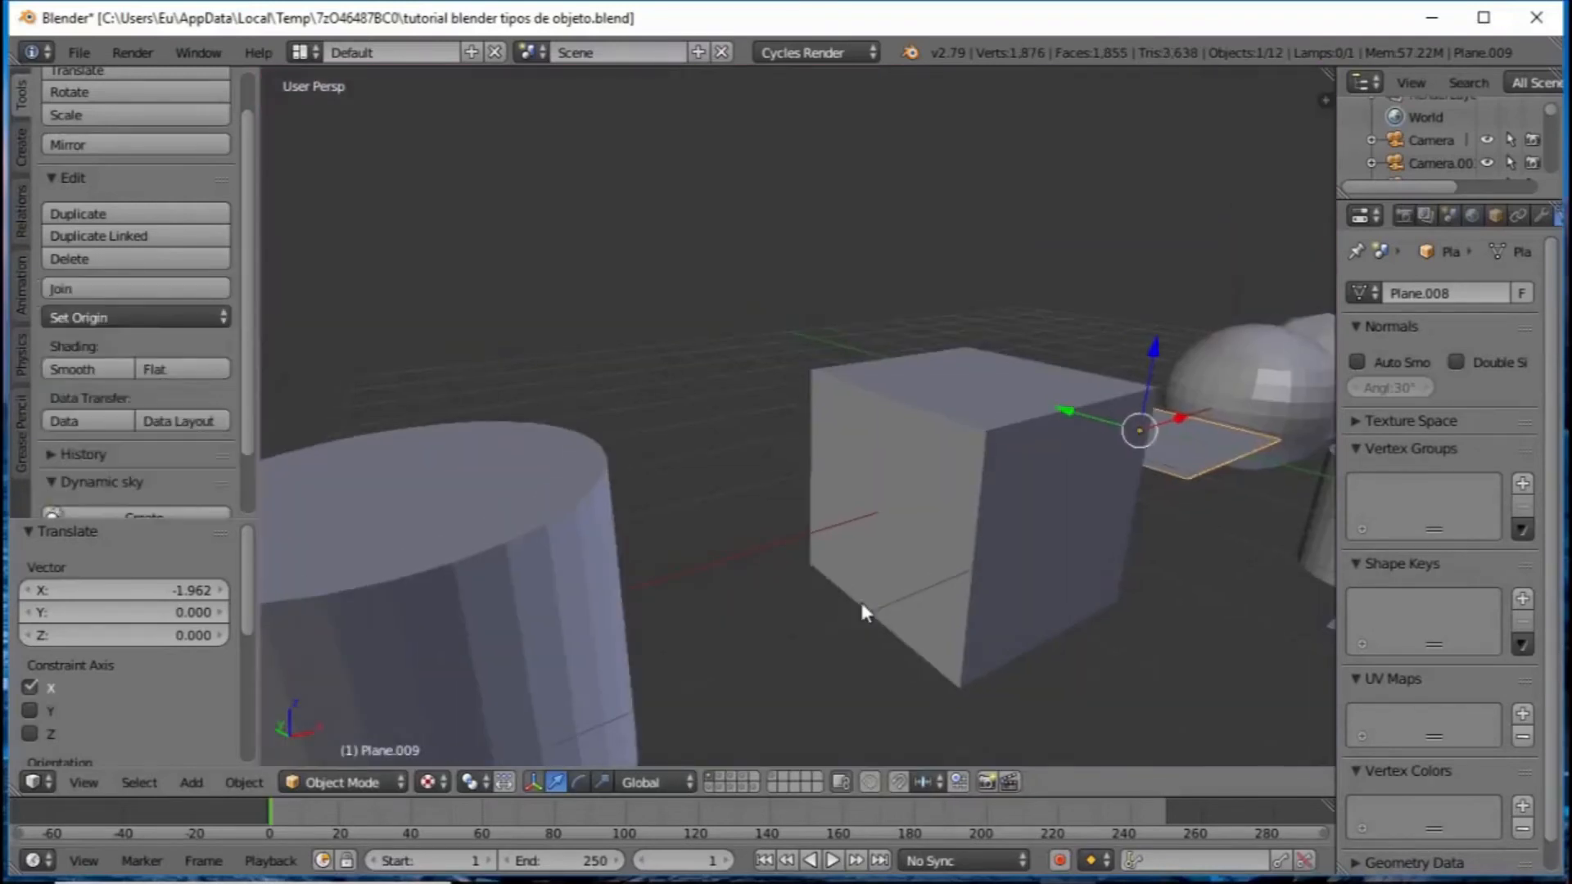
scroll(859, 597, "up", 6)
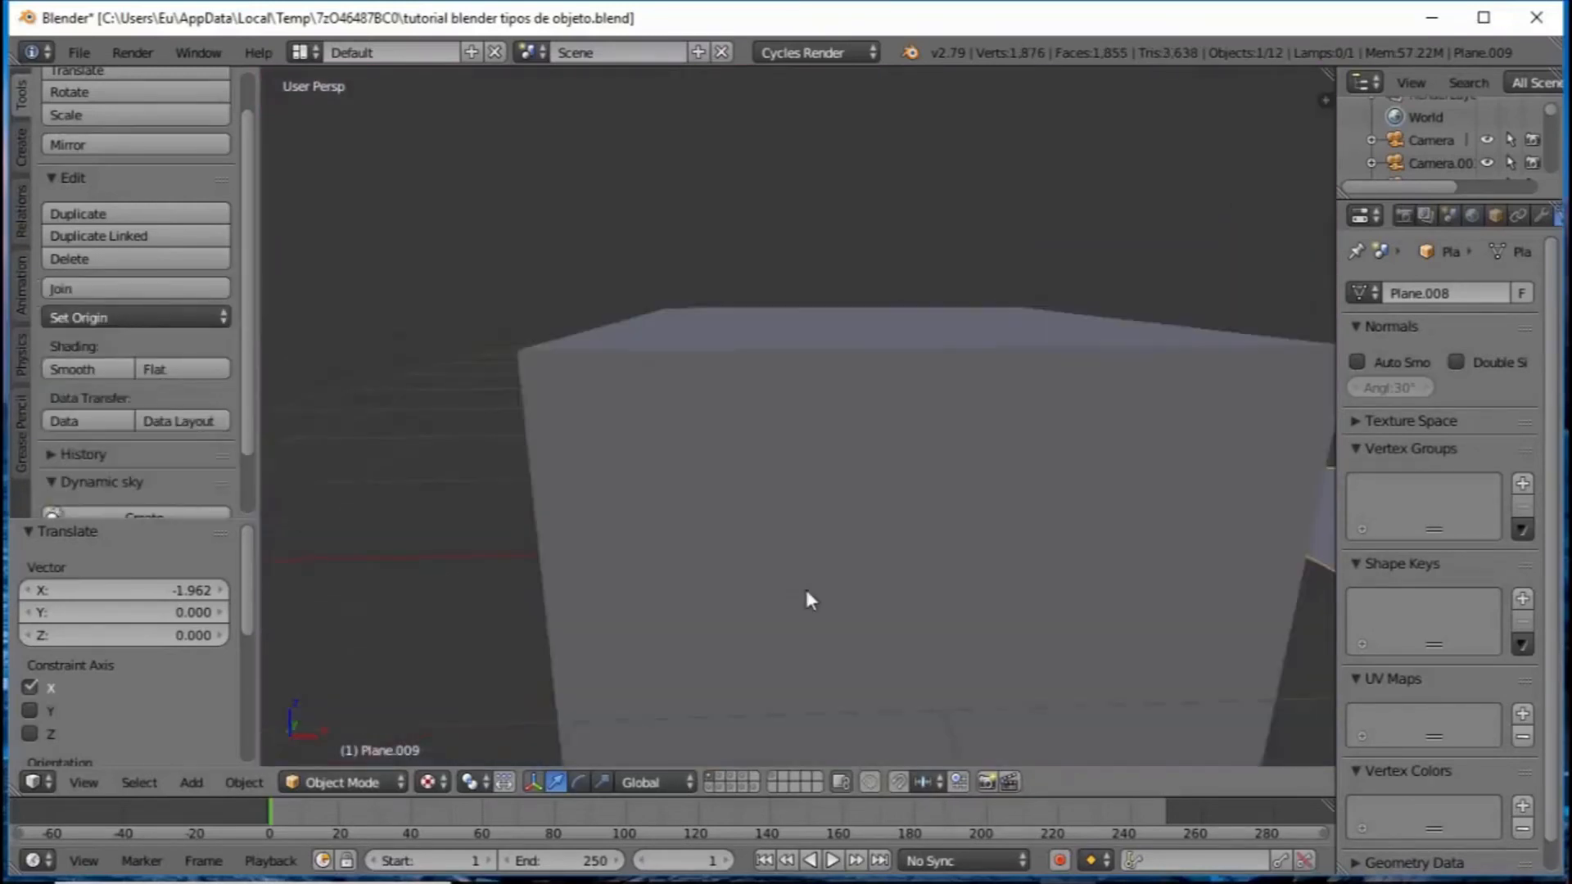
scroll(806, 600, "down", 8)
middle_click_drag(776, 709, 869, 518)
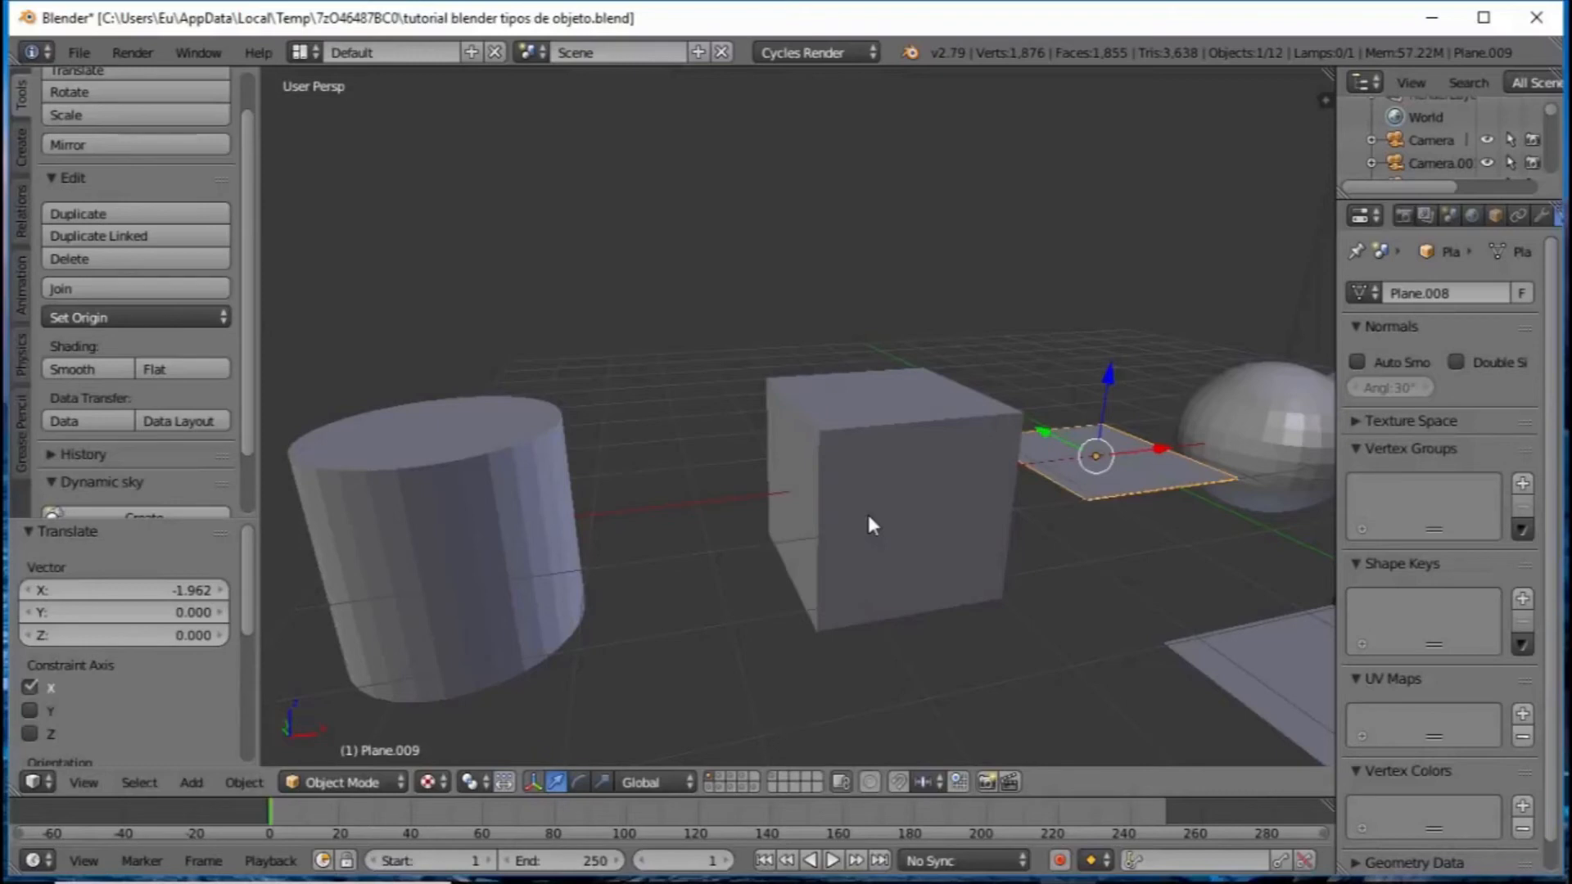
middle_click_drag(881, 537, 838, 434)
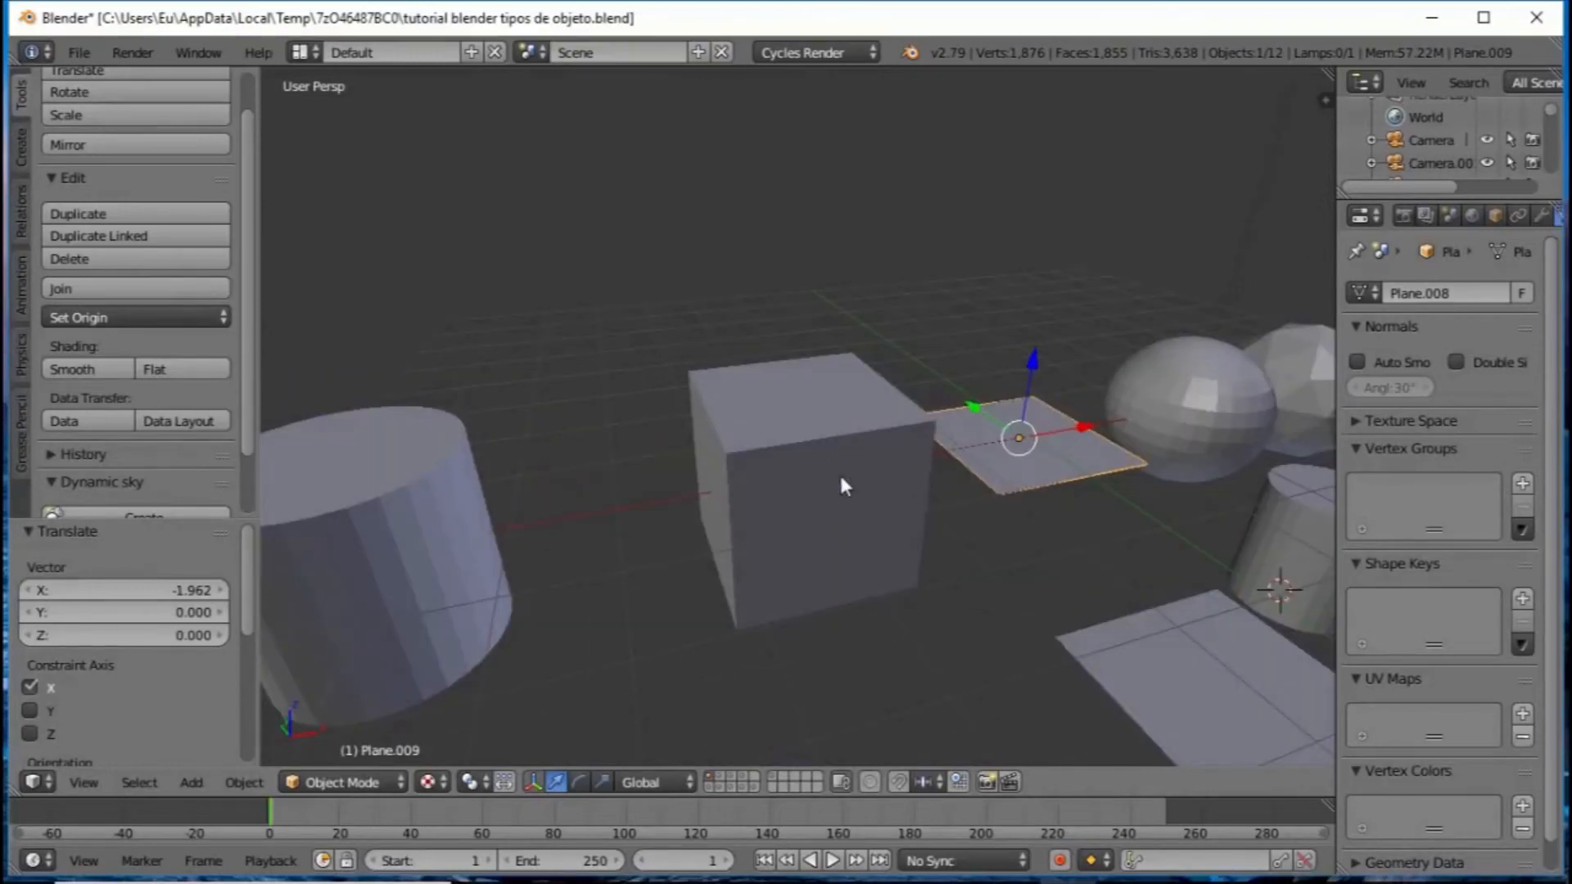
Step: Display the layer with the wooden table and examine its textured top and legs
left_click(738, 775)
middle_click_drag(582, 557, 736, 537)
scroll(735, 538, "up", 5)
middle_click_drag(797, 445, 1003, 379)
middle_click_drag(899, 478, 787, 488)
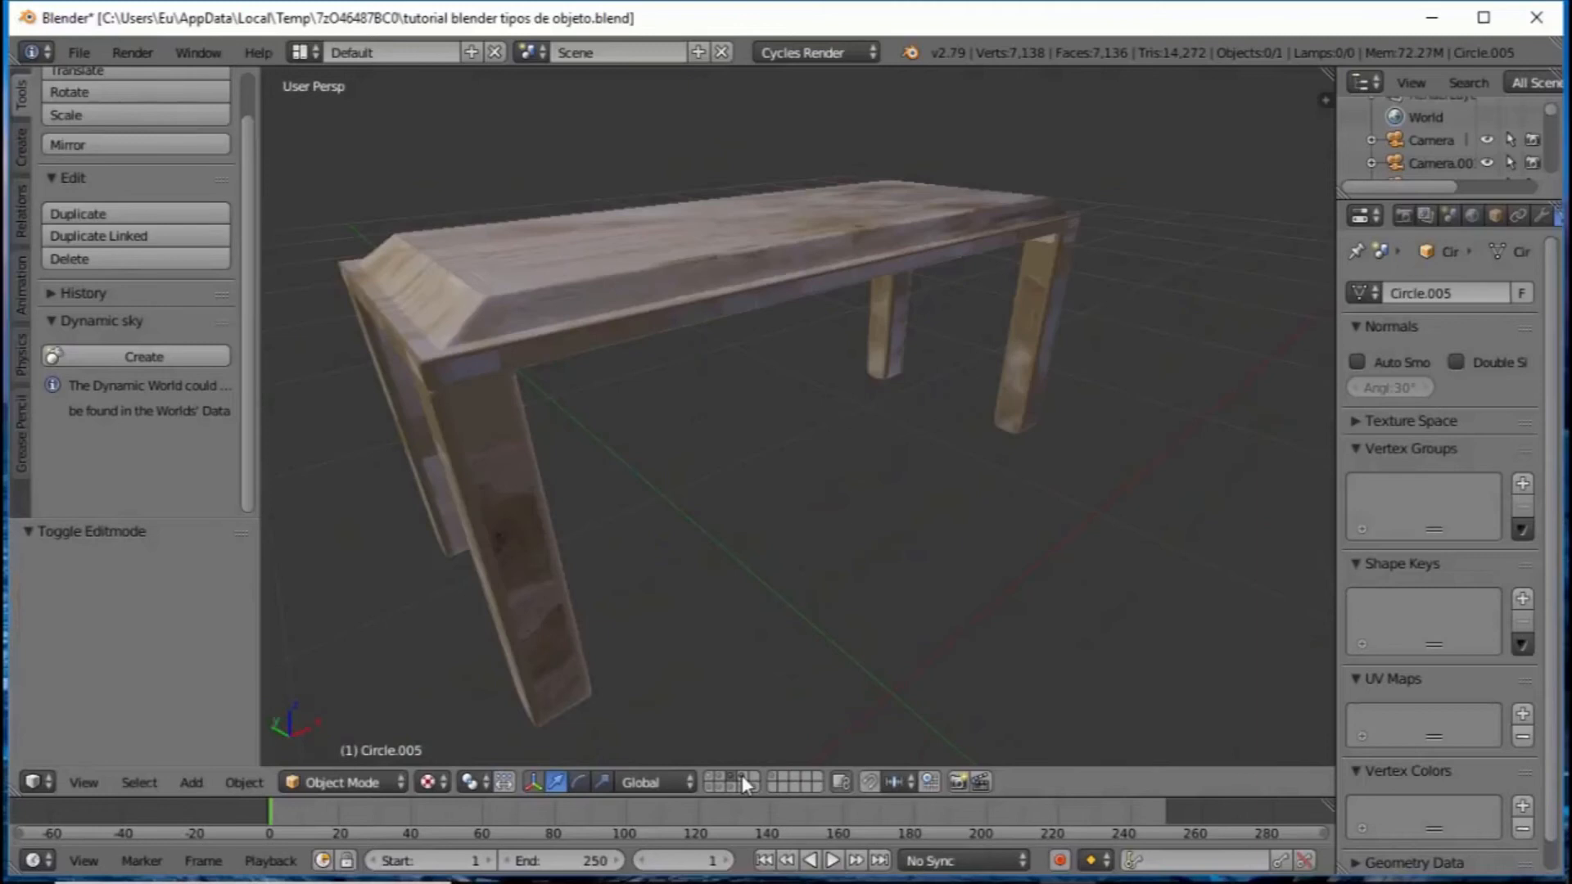
Step: Display the layer with the open box and the dice, and select the dice
left_click(742, 775)
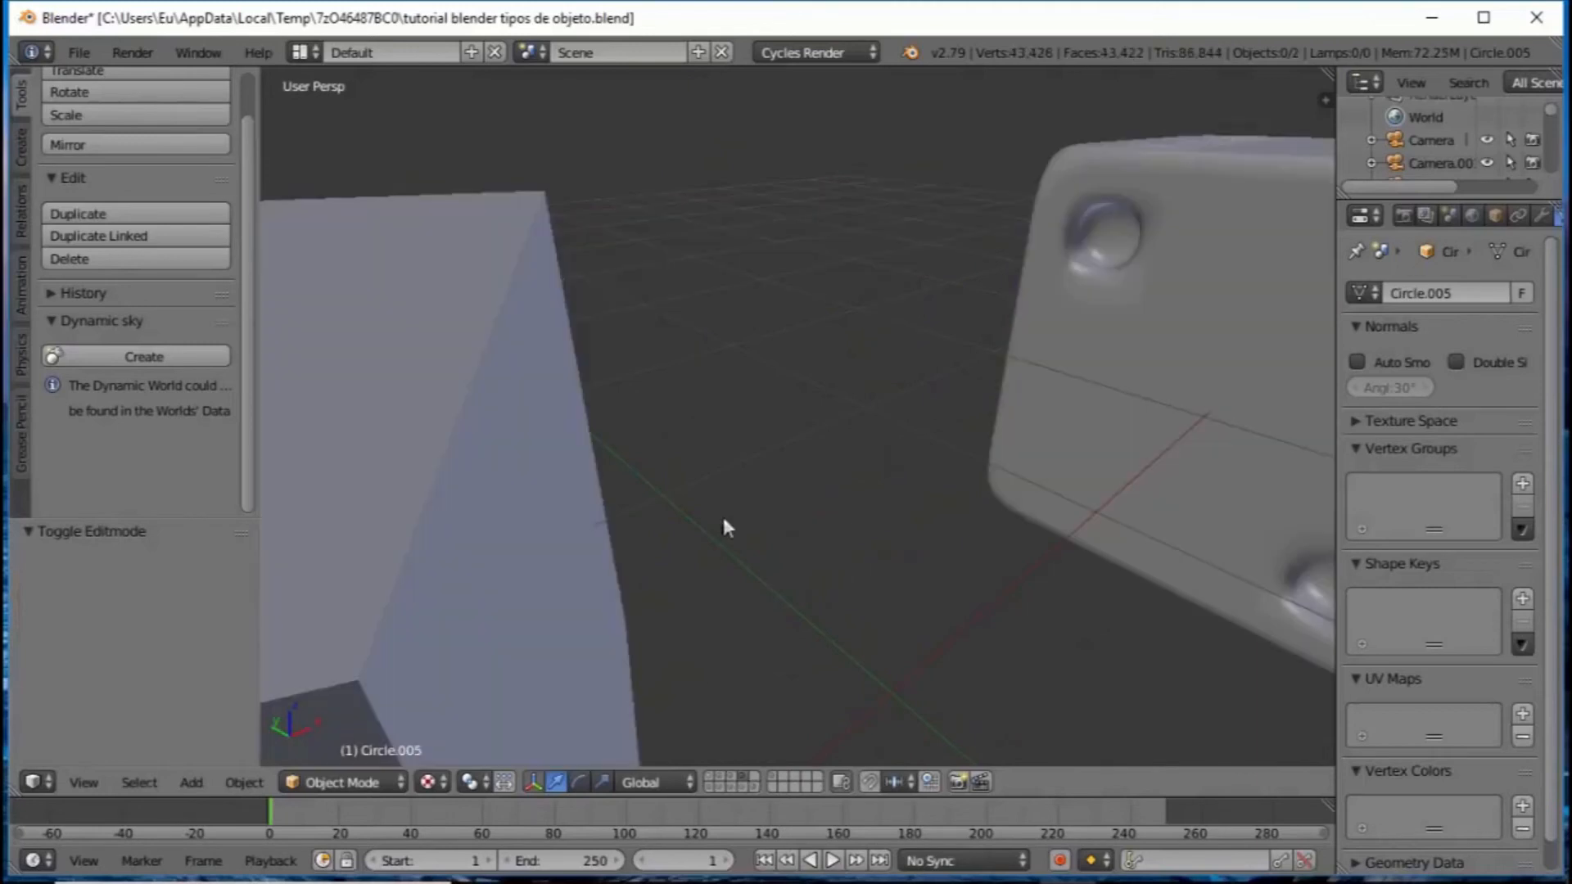
scroll(727, 521, "down", 5)
middle_click_drag(723, 507, 978, 514)
right_click(895, 488)
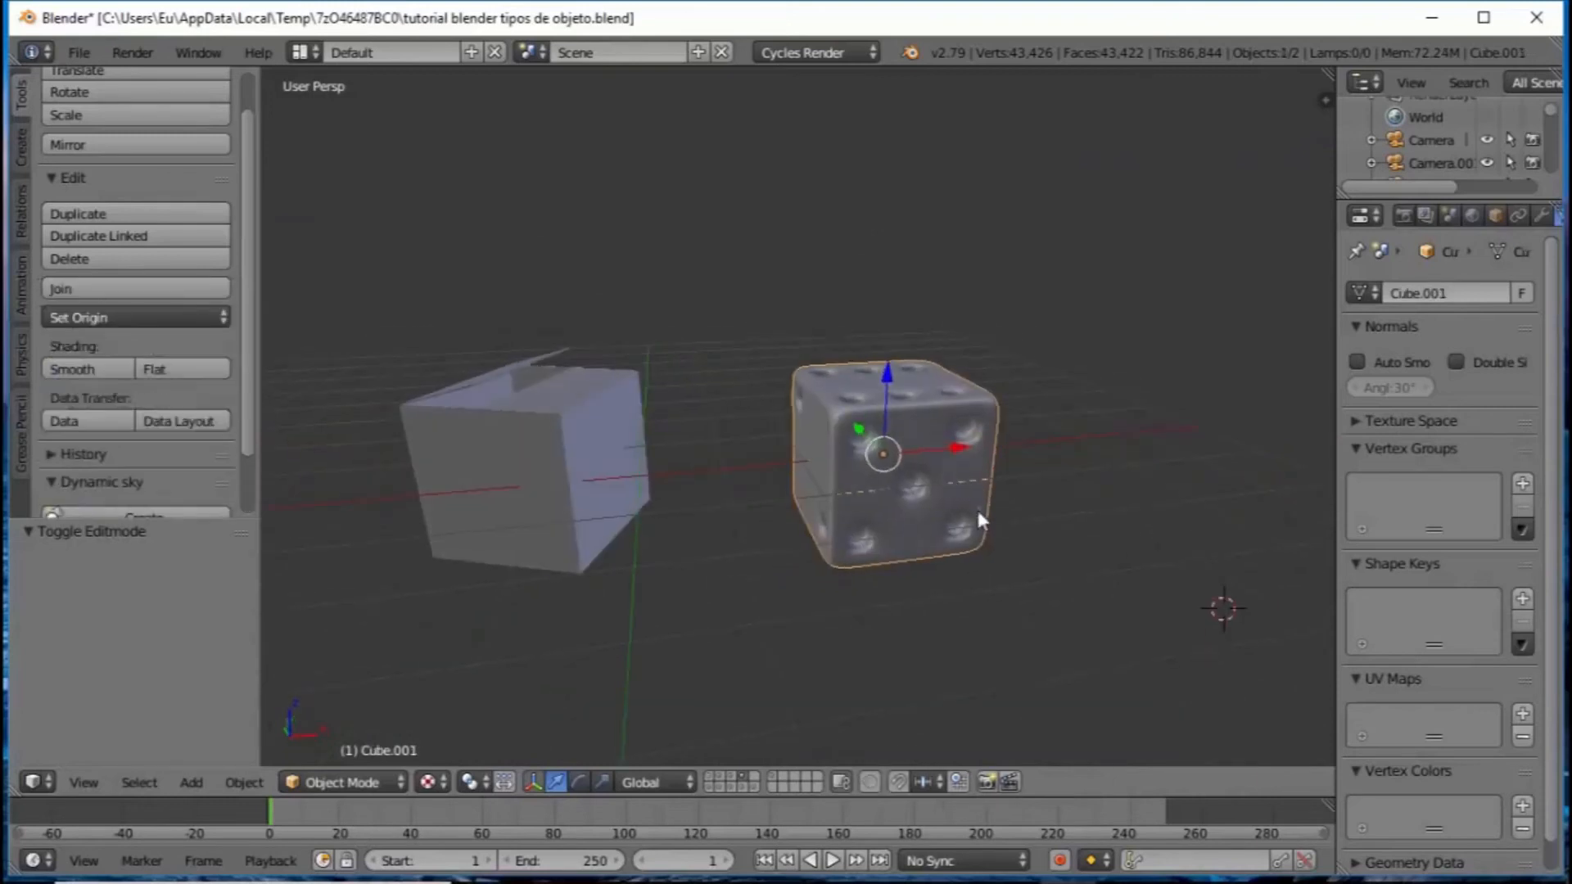
key("r")
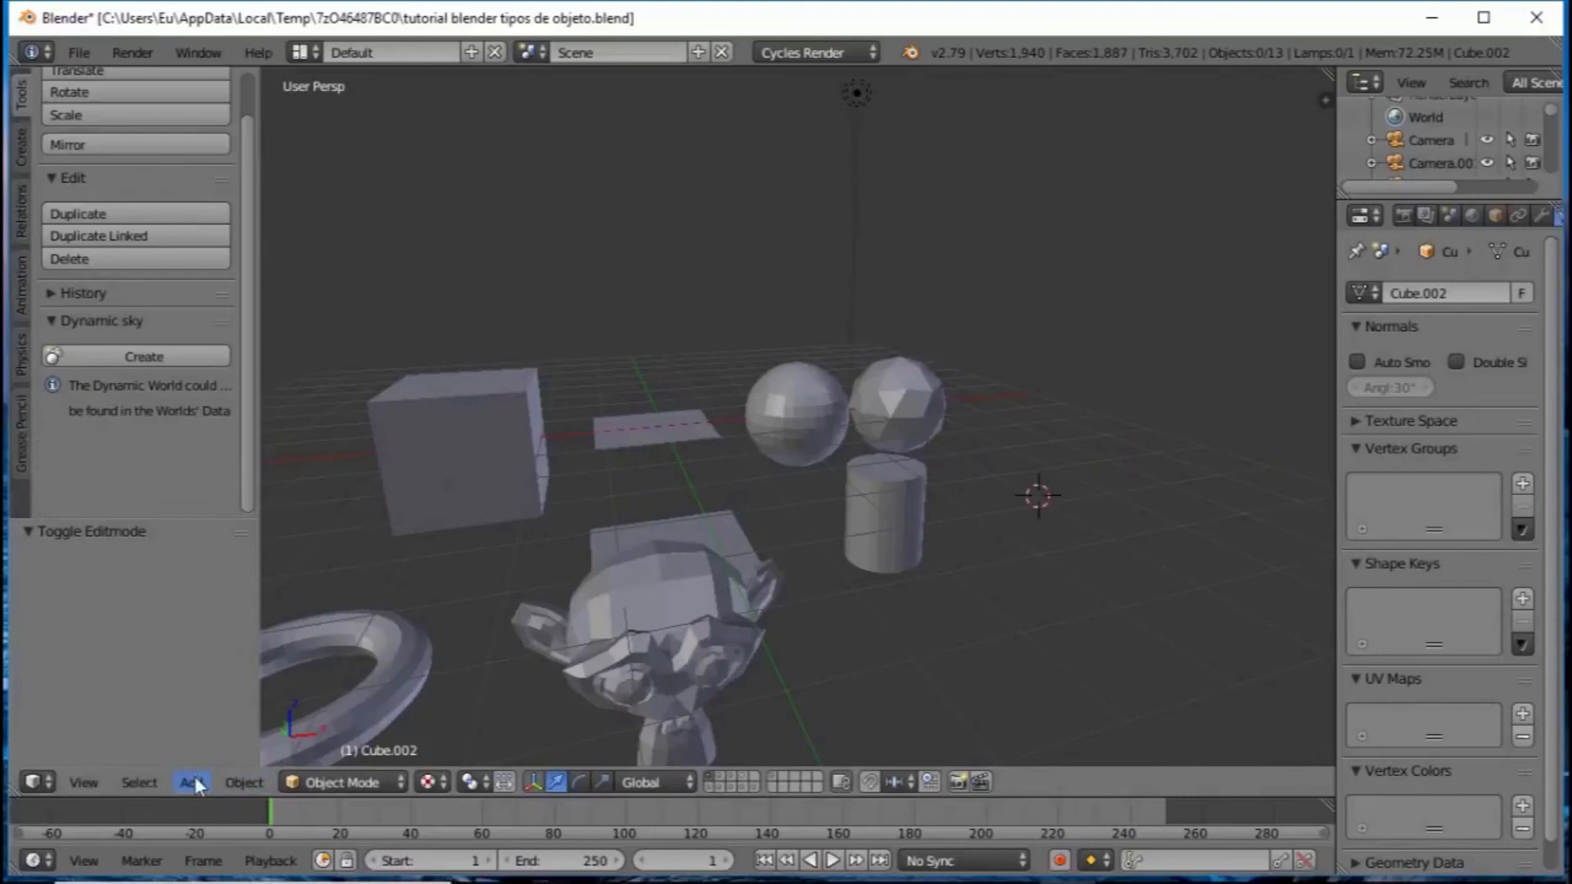
Step: Add a circle mesh in the primitives layer, frame it and switch it to Edit Mode
left_click(196, 781)
mouse_move(257, 759)
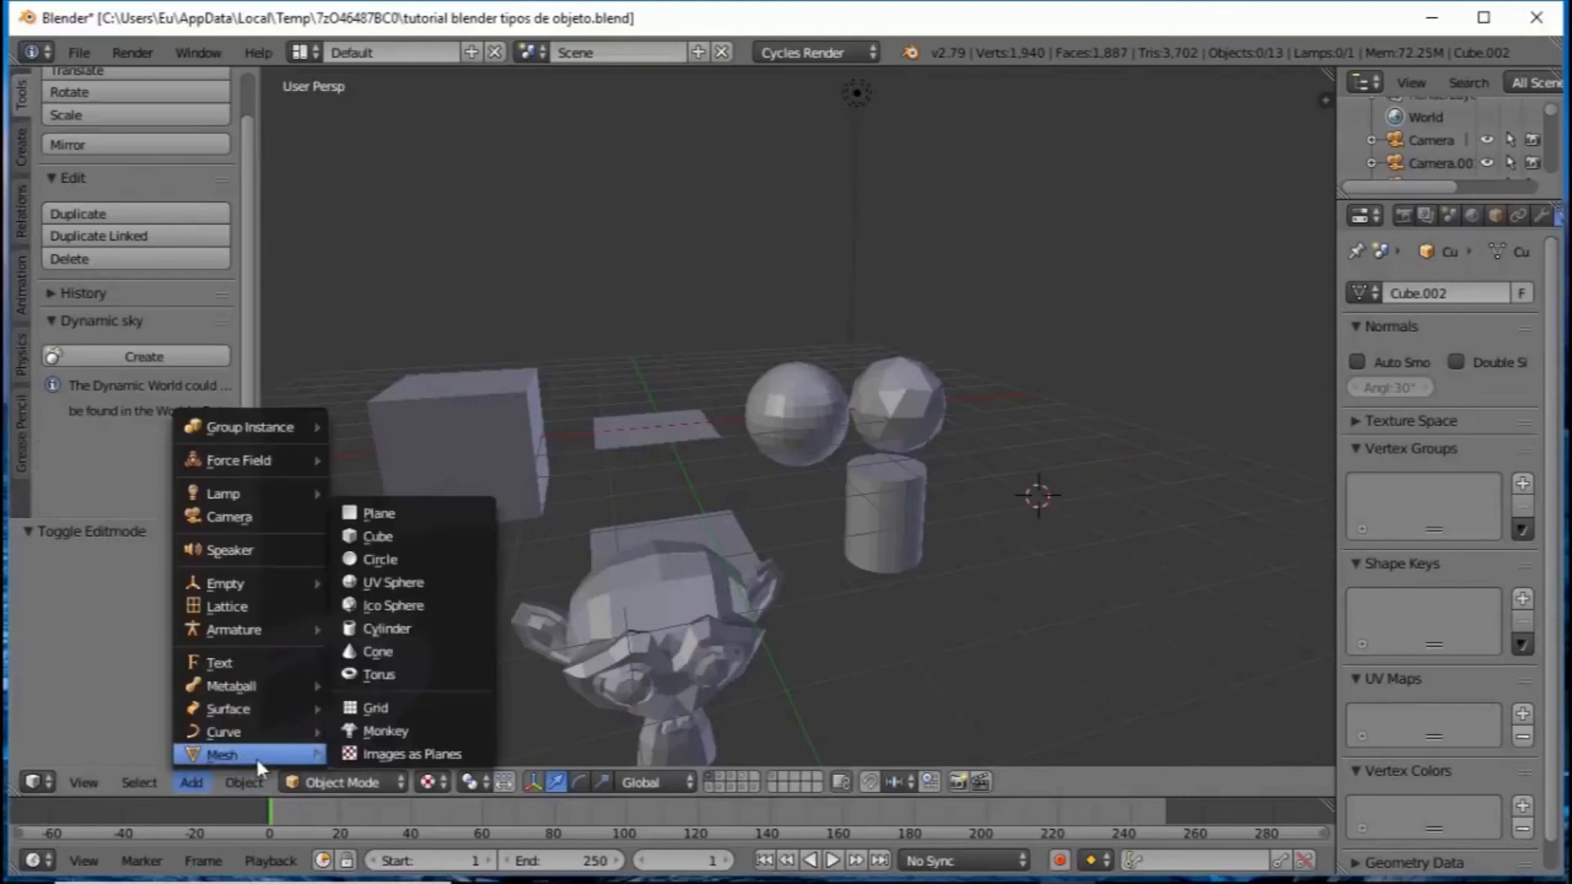
left_click(382, 559)
key("KP_Decimal")
key("Tab")
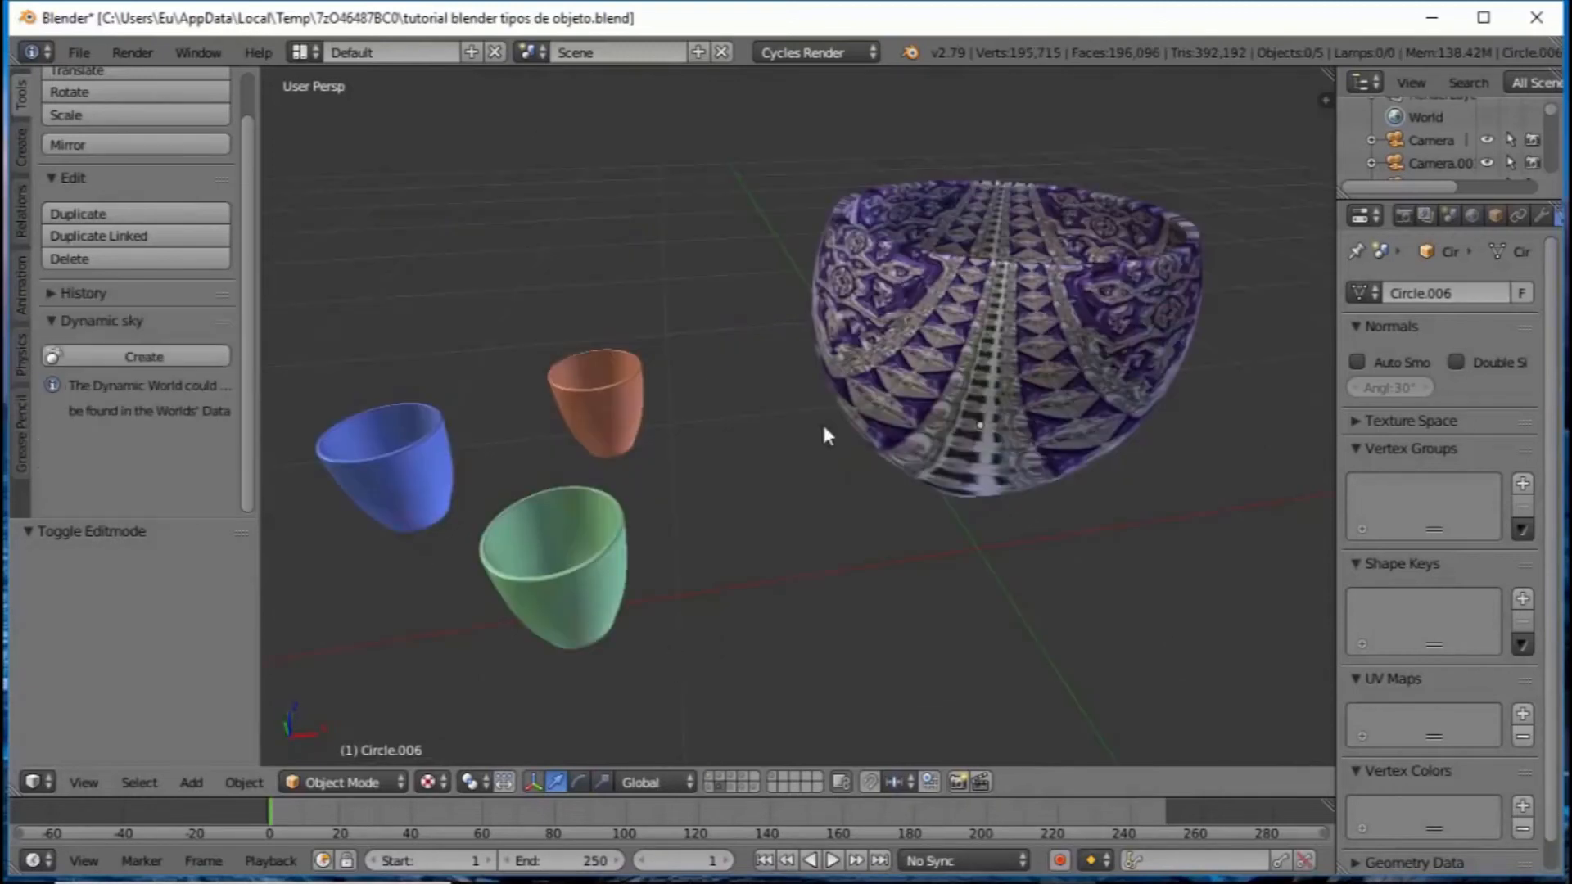
Step: Examine the three coloured cups and the patterned bowl from different angles
middle_click_drag(822, 421, 715, 354)
scroll(868, 406, "up", 3)
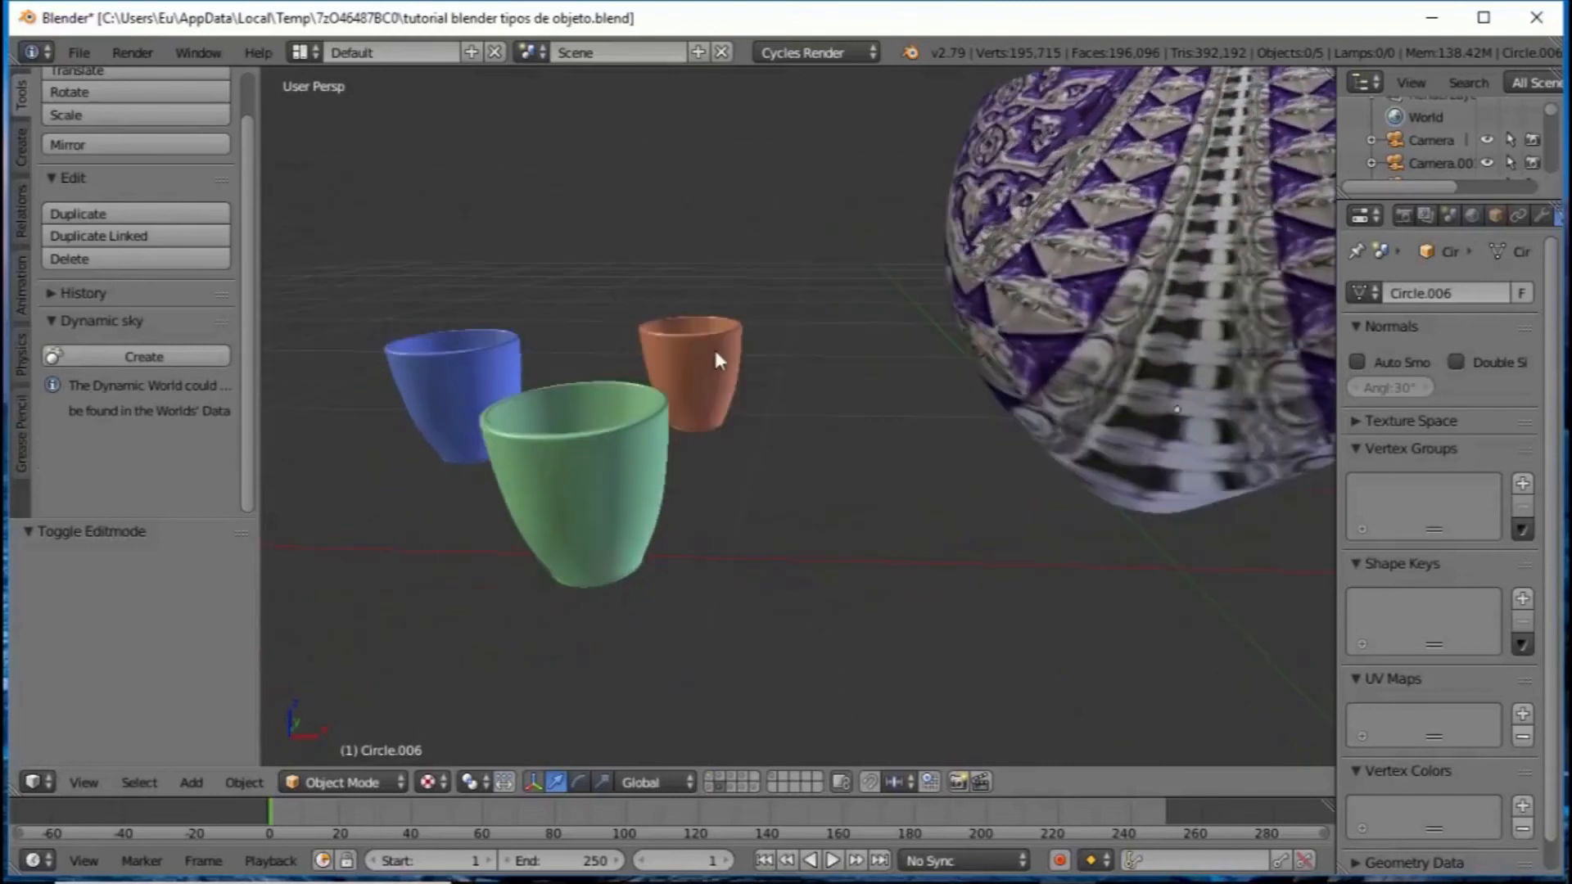
middle_click_drag(937, 379, 781, 491)
scroll(700, 406, "down", 3)
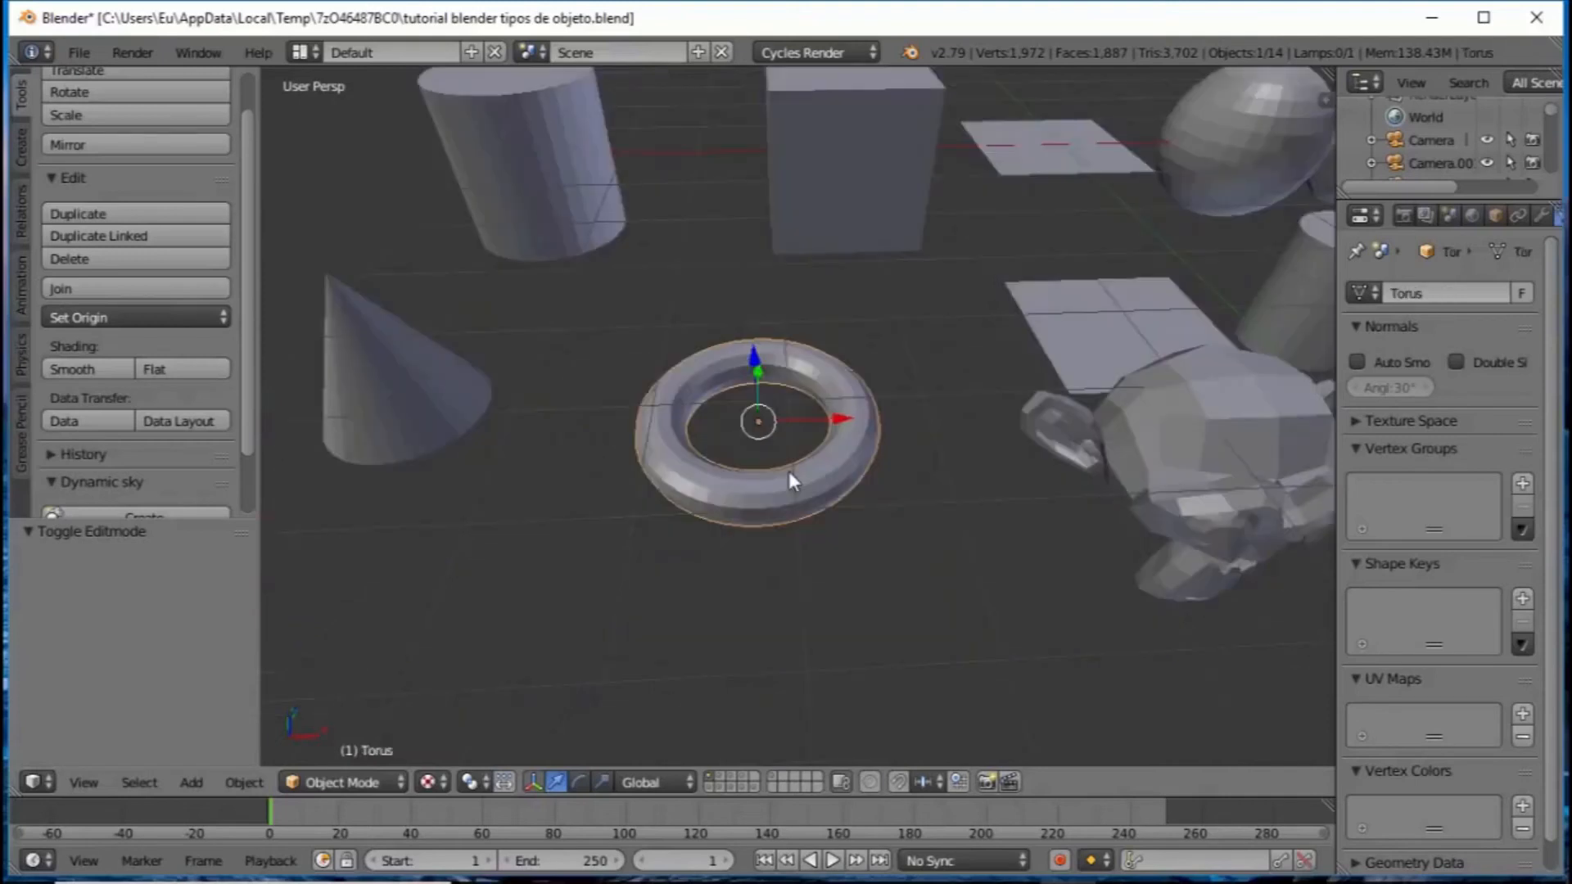
Step: Examine the torus among the primitives up close and from several angles
scroll(788, 462, "up", 7)
scroll(787, 460, "down", 7)
mouse_move(759, 427)
middle_mouse_down()
mouse_move(768, 357)
mouse_move(765, 410)
middle_mouse_up()
scroll(768, 356, "up", 6)
scroll(765, 409, "down", 3)
scroll(710, 312, "down", 5)
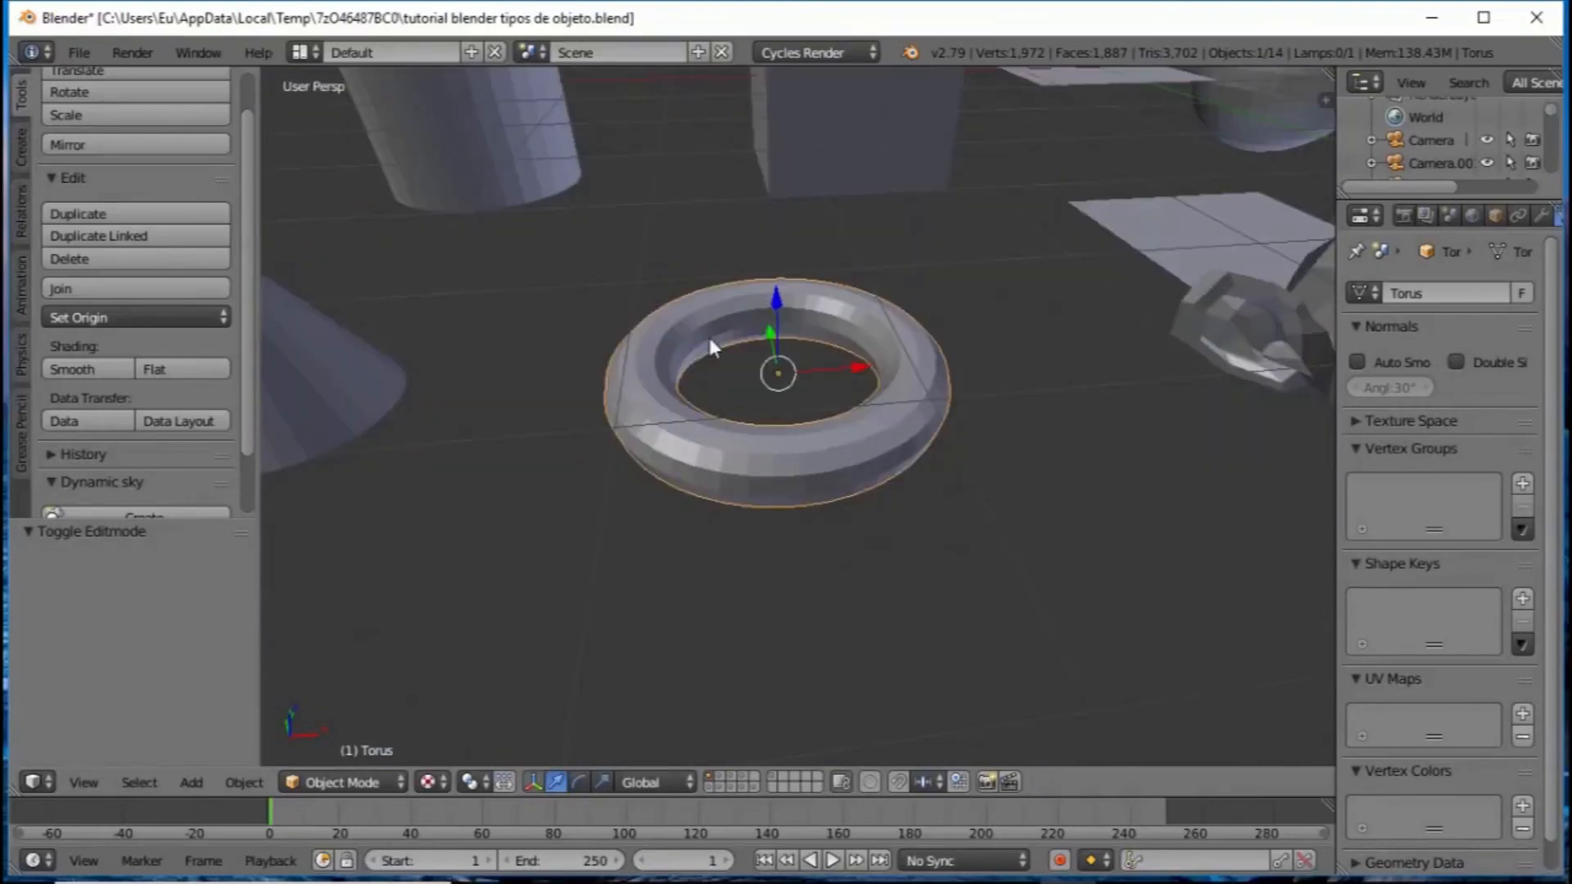
middle_click_drag(708, 337, 738, 448)
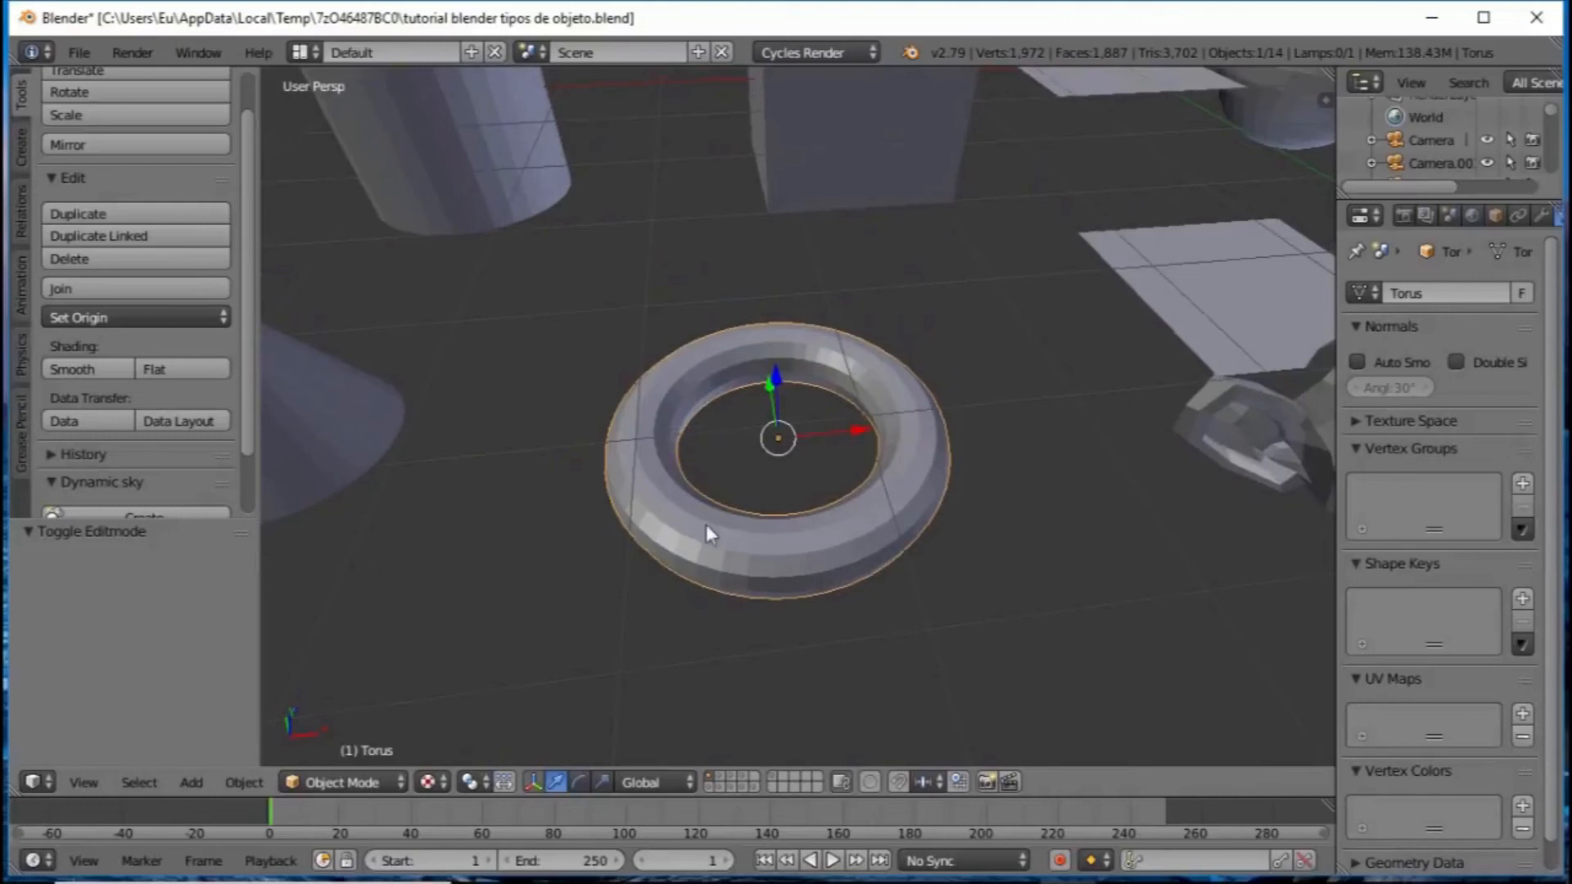
scroll(770, 507, "down", 4)
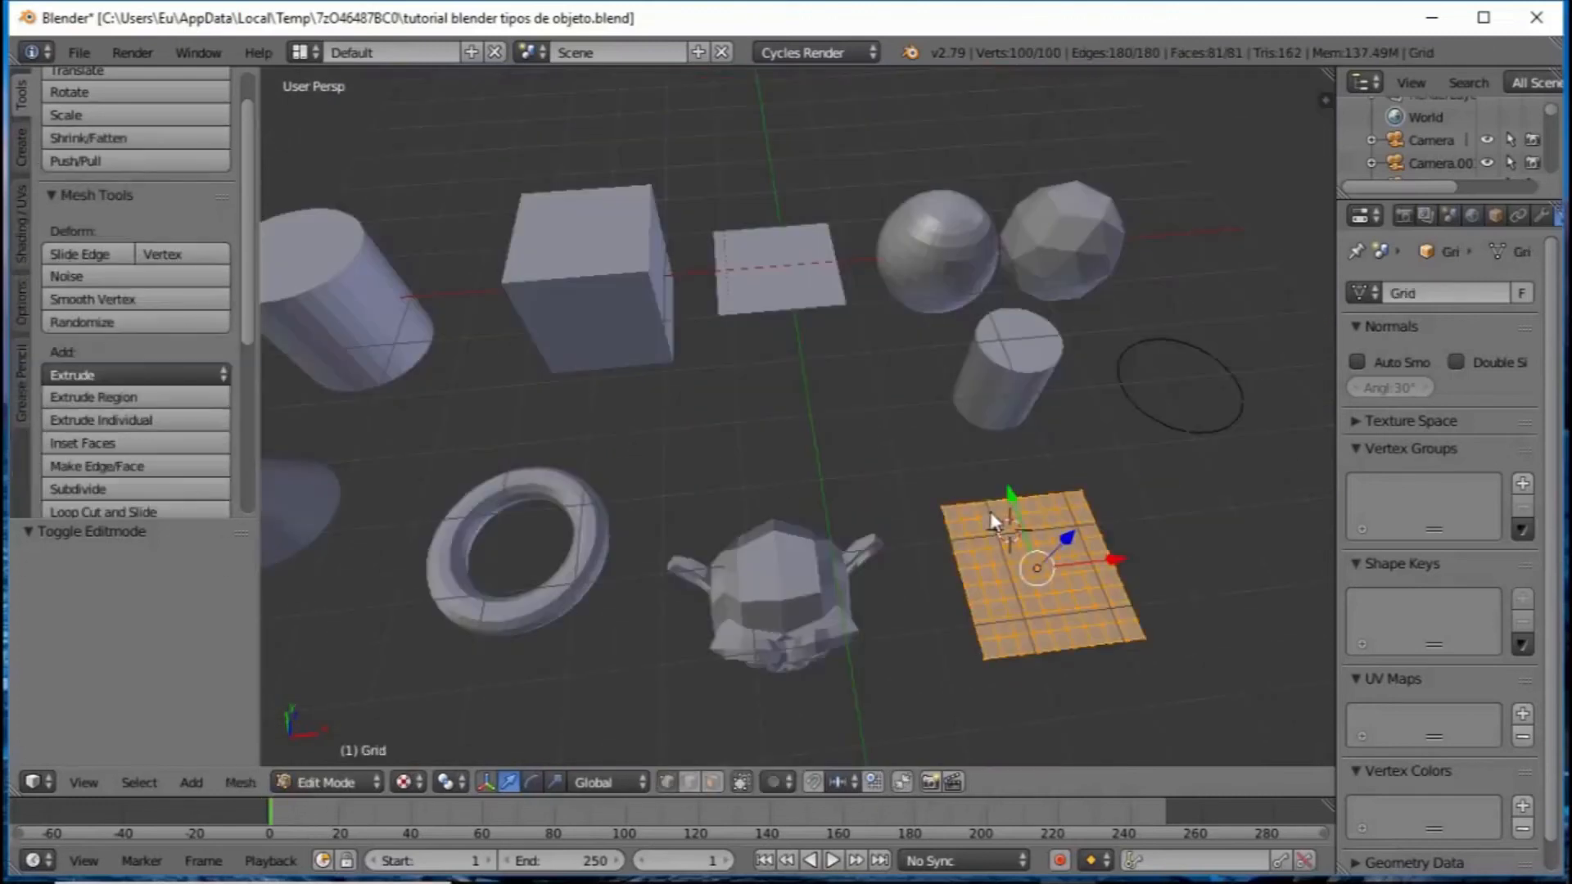
Step: Compare the mesh divisions of the grid and the plain plane in Edit Mode, and reselect the grid in Object Mode
middle_click_drag(993, 522, 822, 404)
scroll(726, 373, "up", 4)
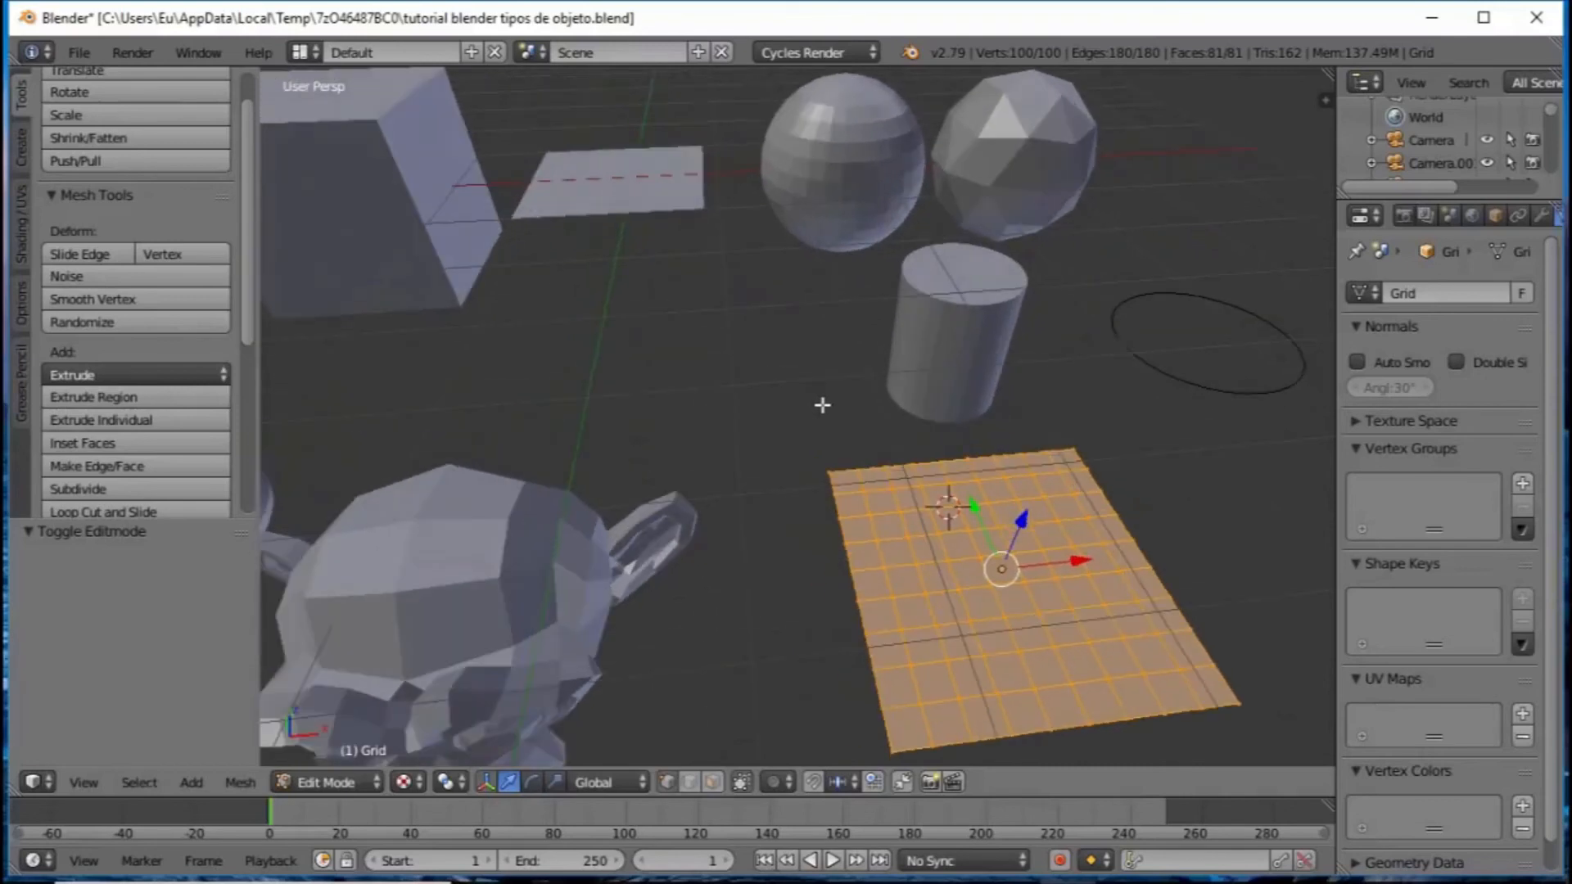
key("Tab")
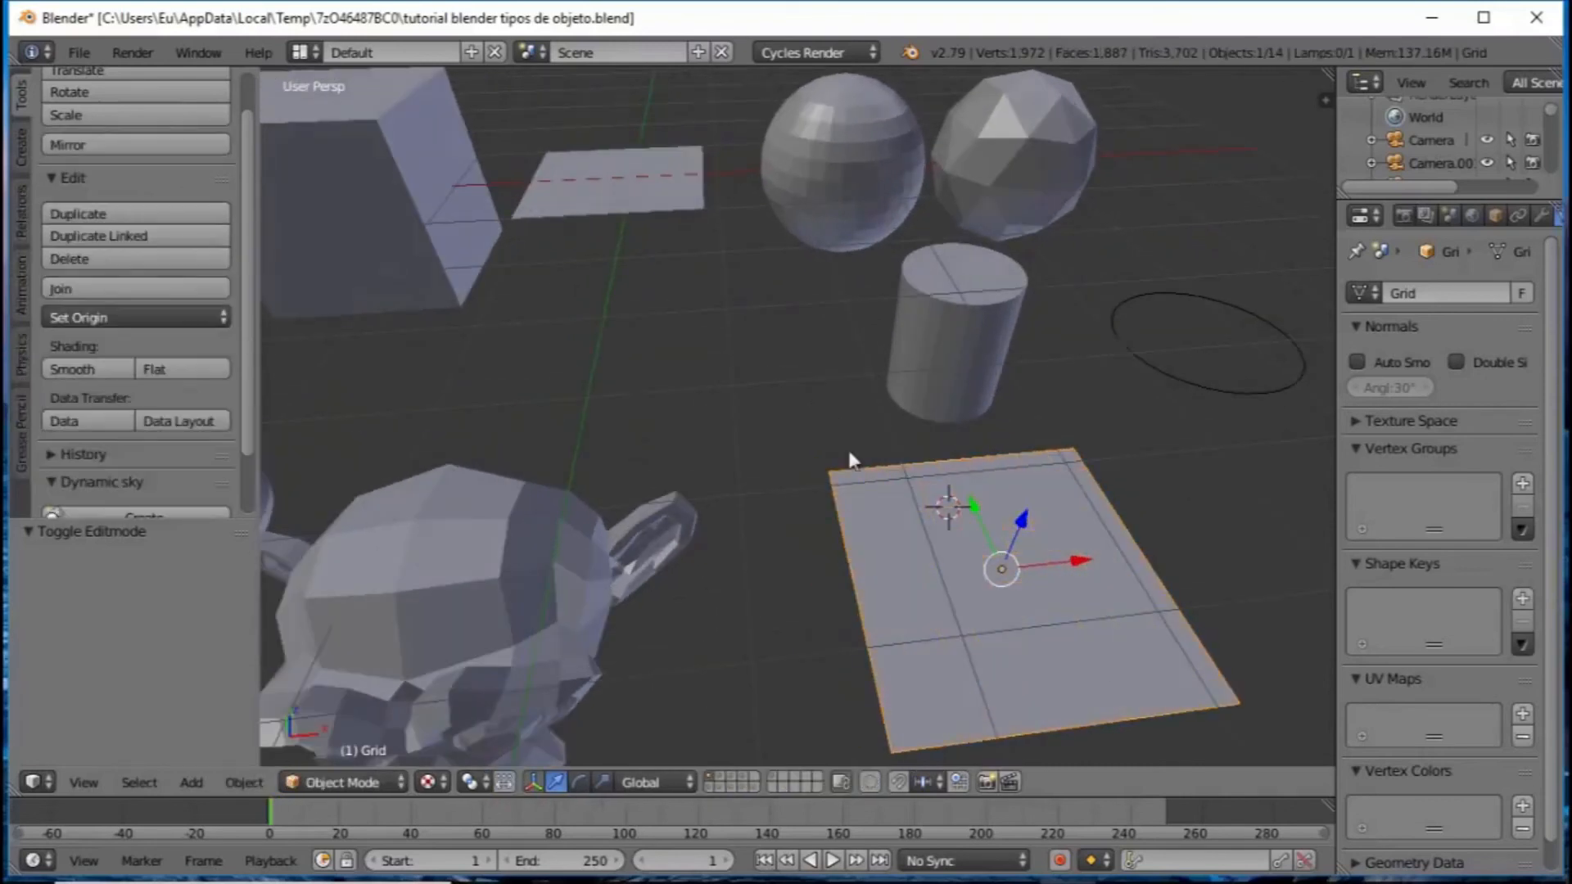
right_click(656, 185)
key("Tab")
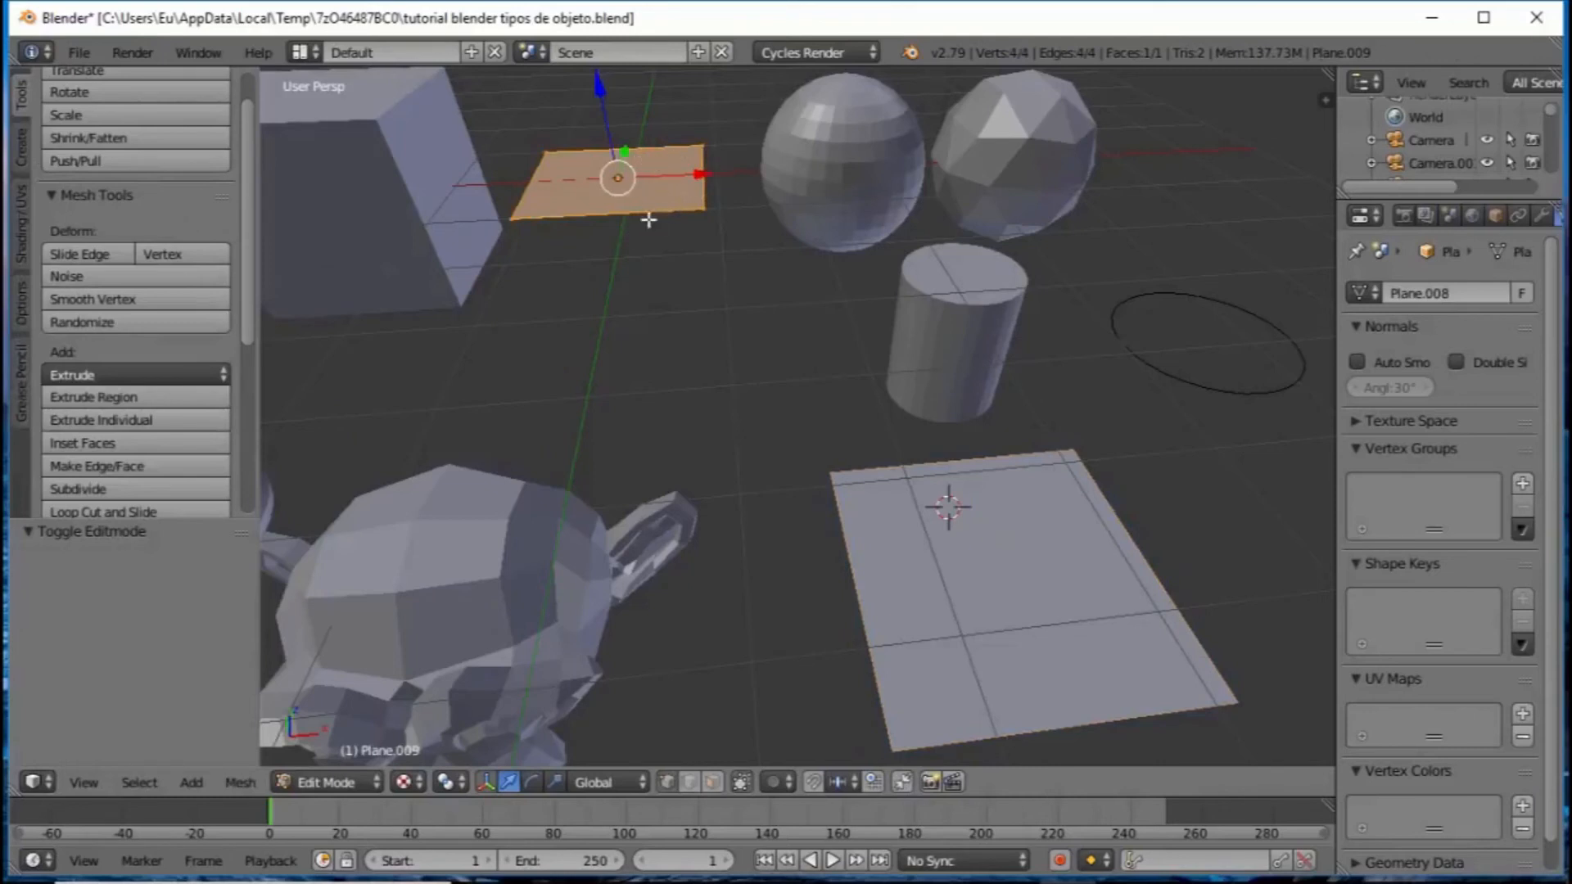
key("Tab")
right_click(928, 550)
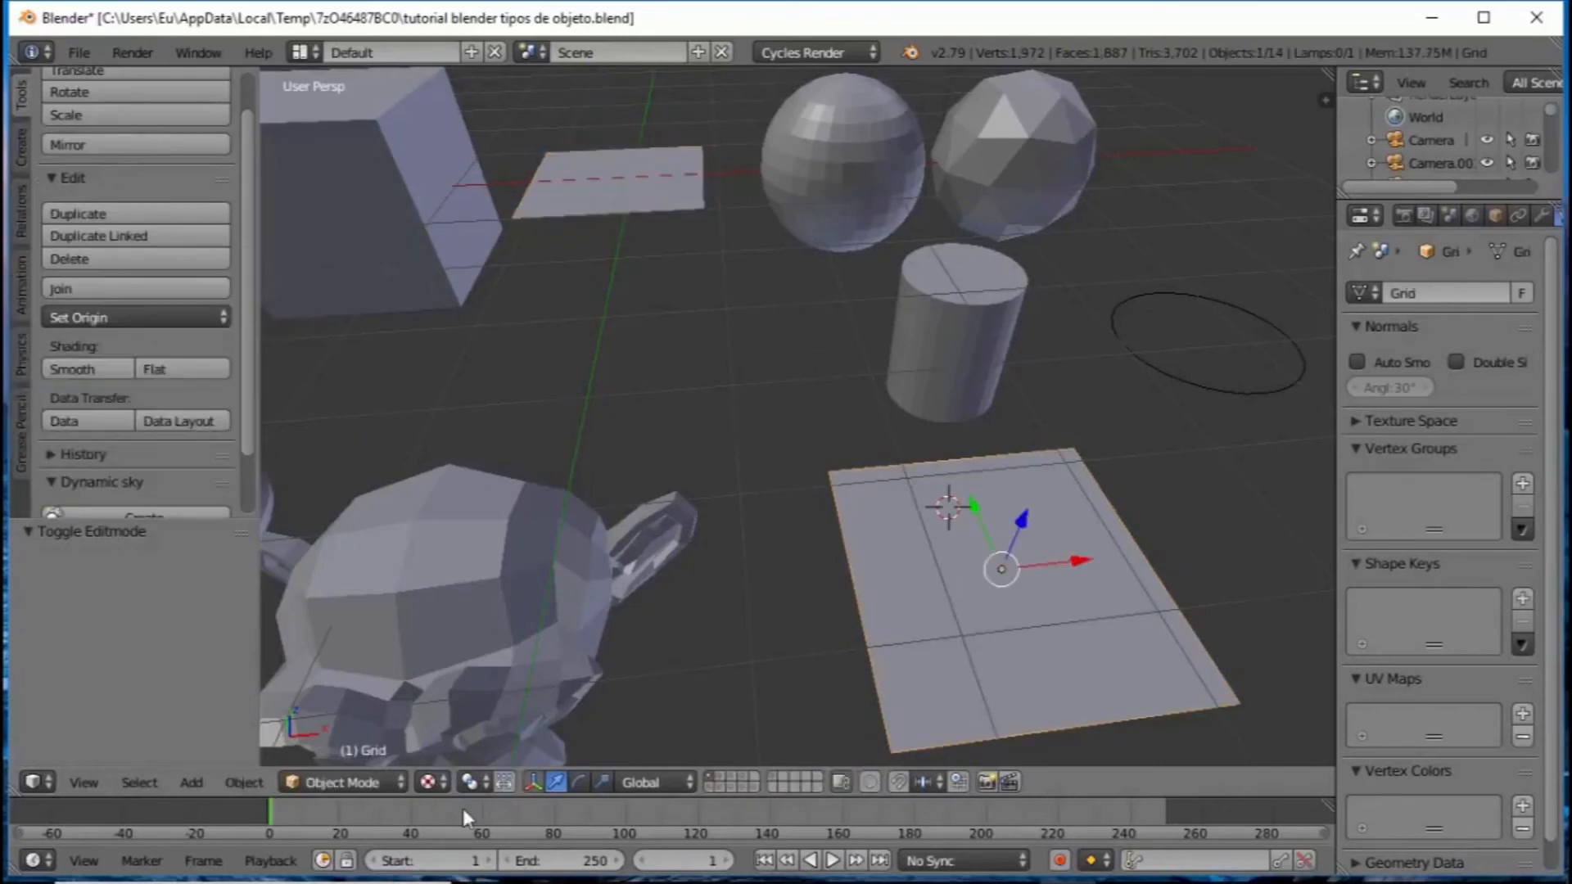
Step: Switch the grid to Edit Mode and subdivide its whole mesh into a much denser grid of faces
middle_click_drag(921, 644, 876, 553)
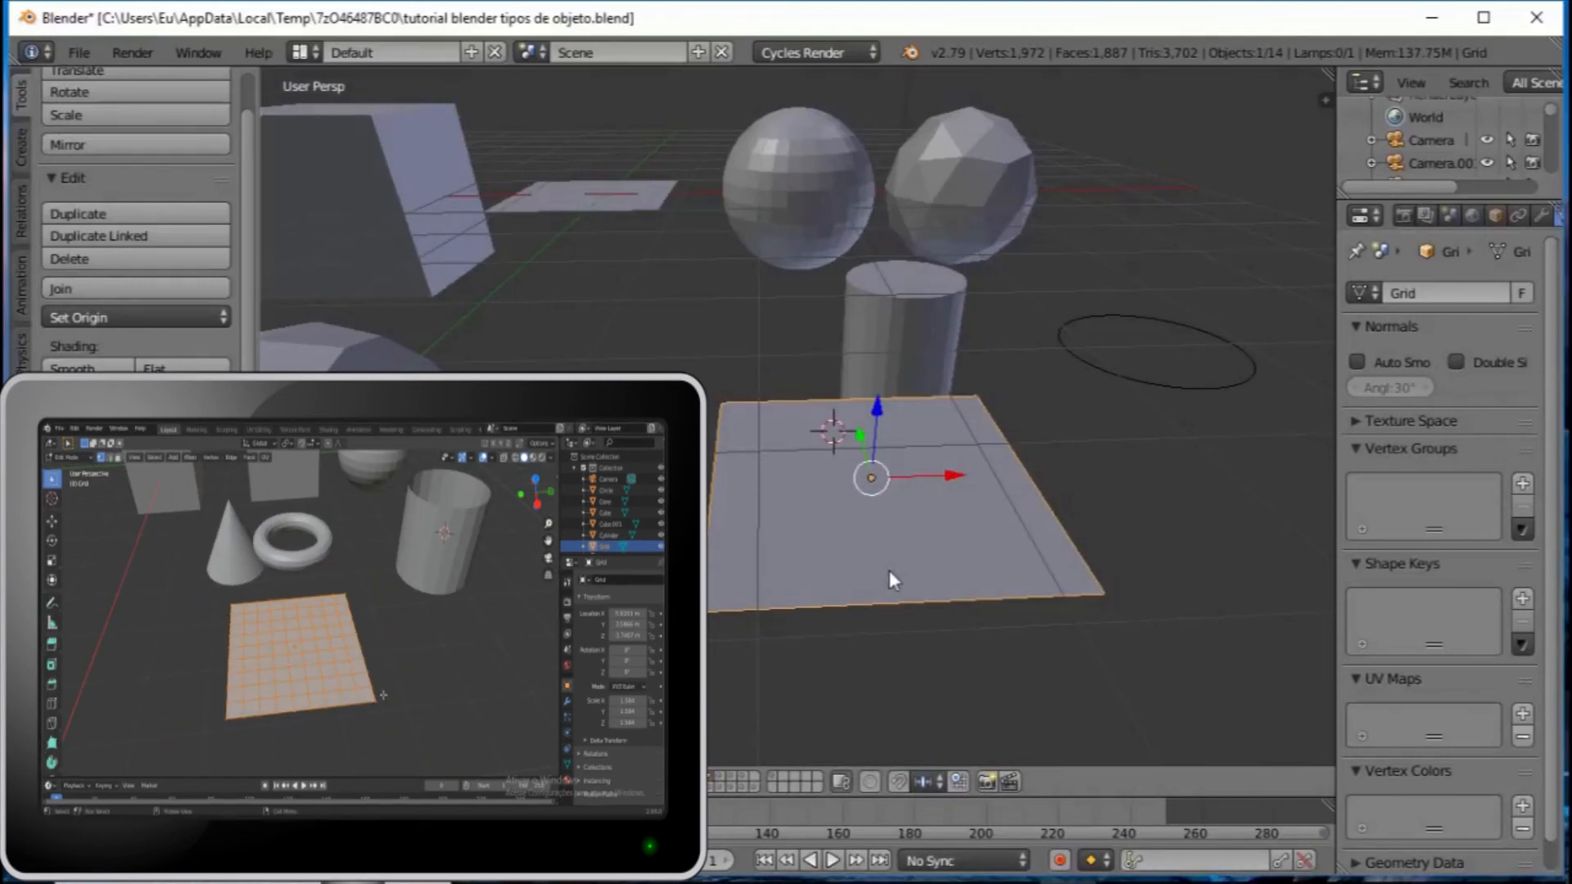
key("Tab")
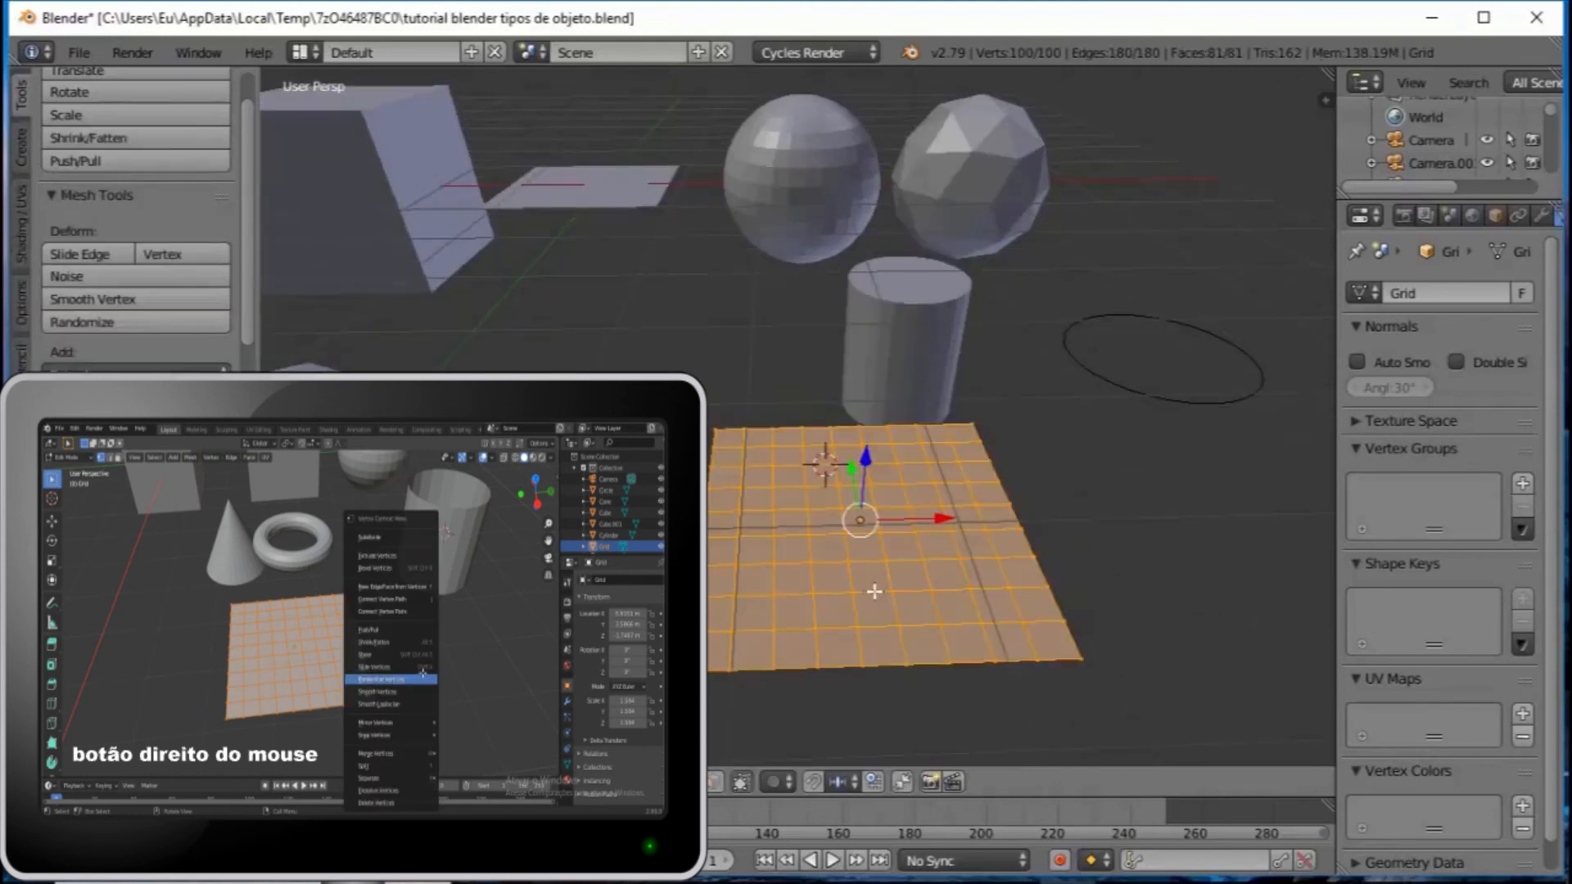
key("w")
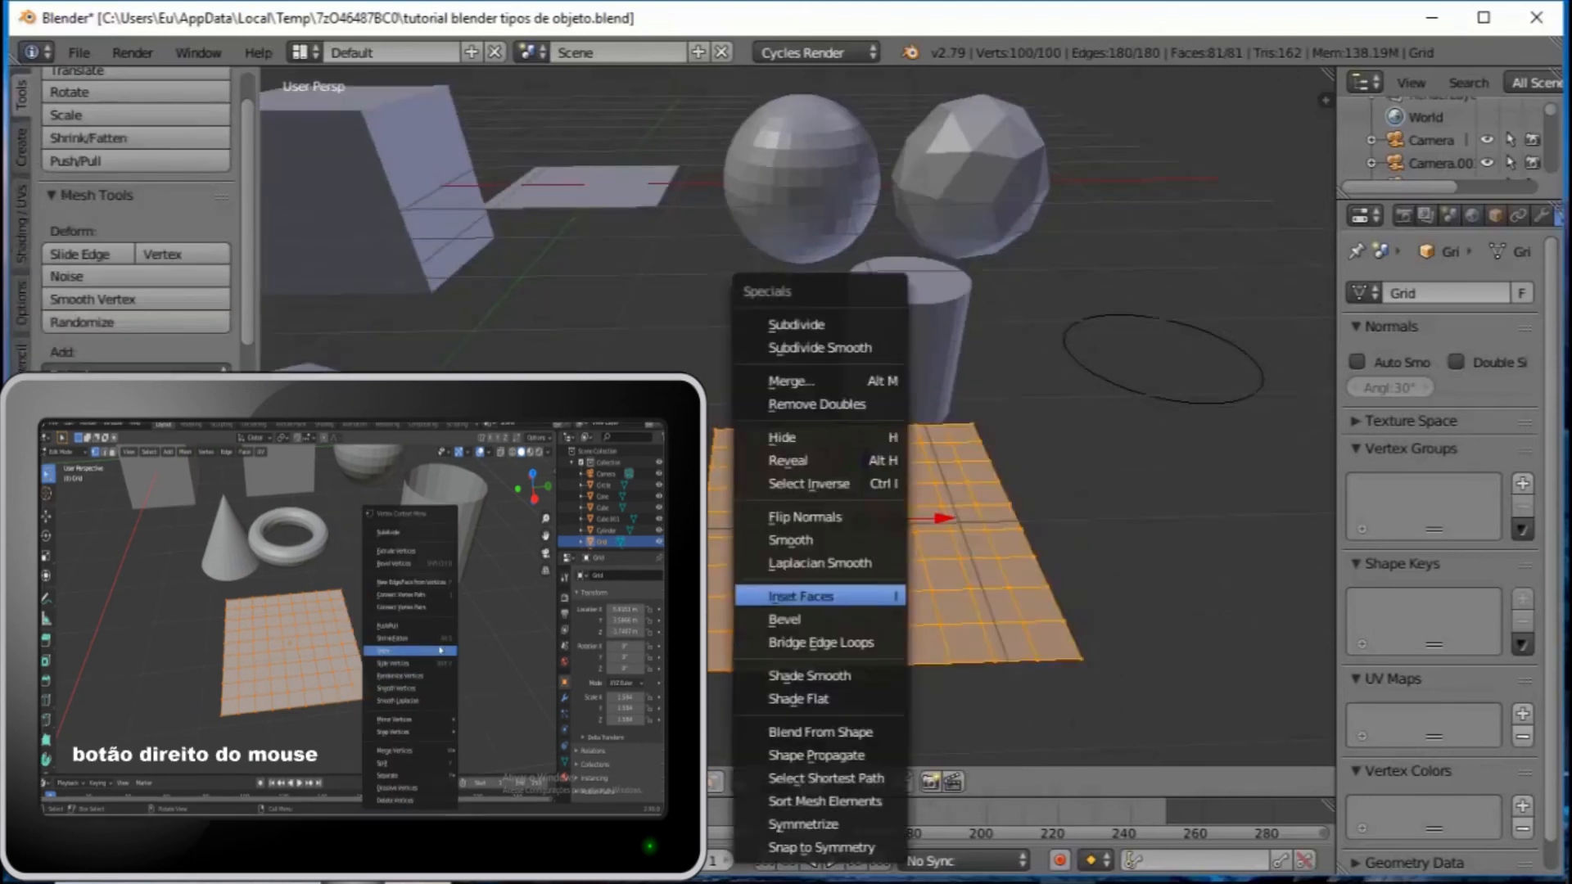
left_click(793, 323)
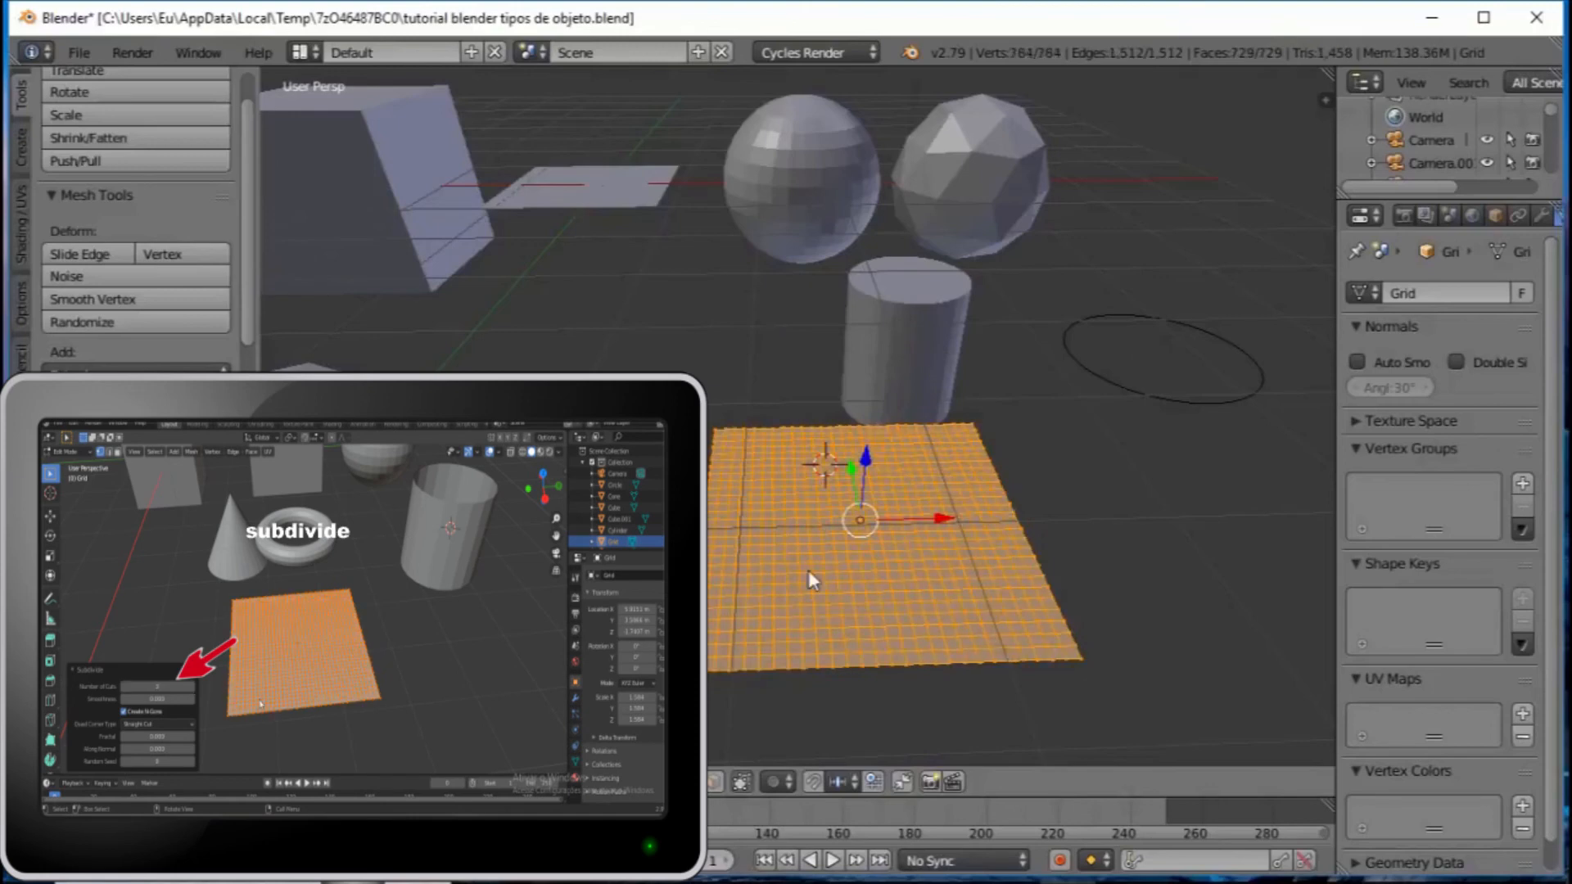
scroll(811, 573, "up", 3)
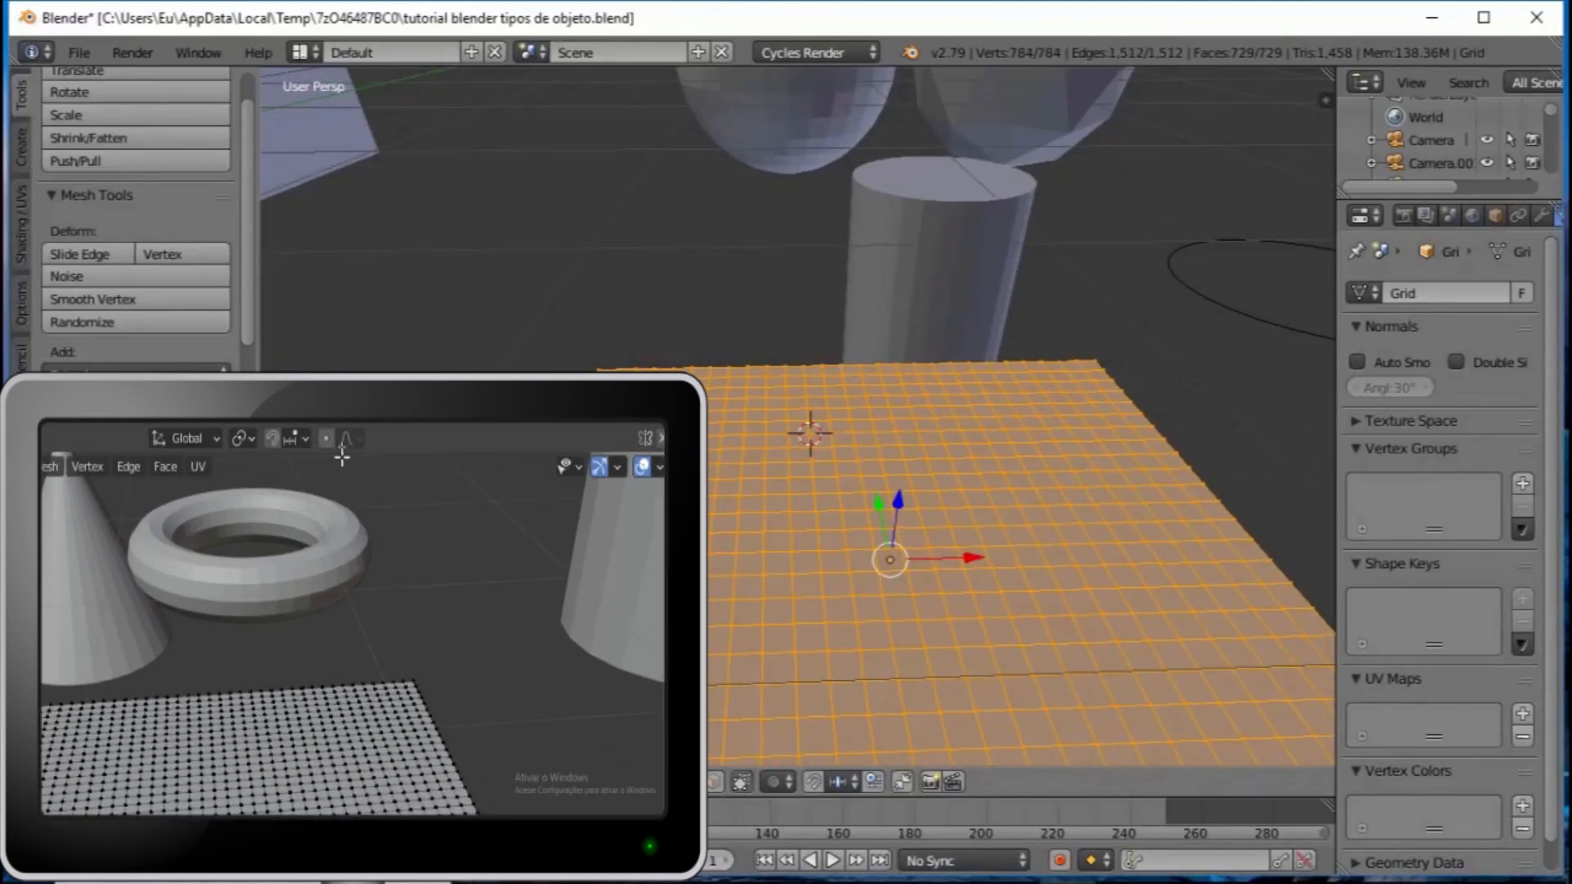
scroll(813, 467, "down", 4)
Step: Enable proportional editing and pull a single vertex near the grid's far edge upward
left_click(778, 782)
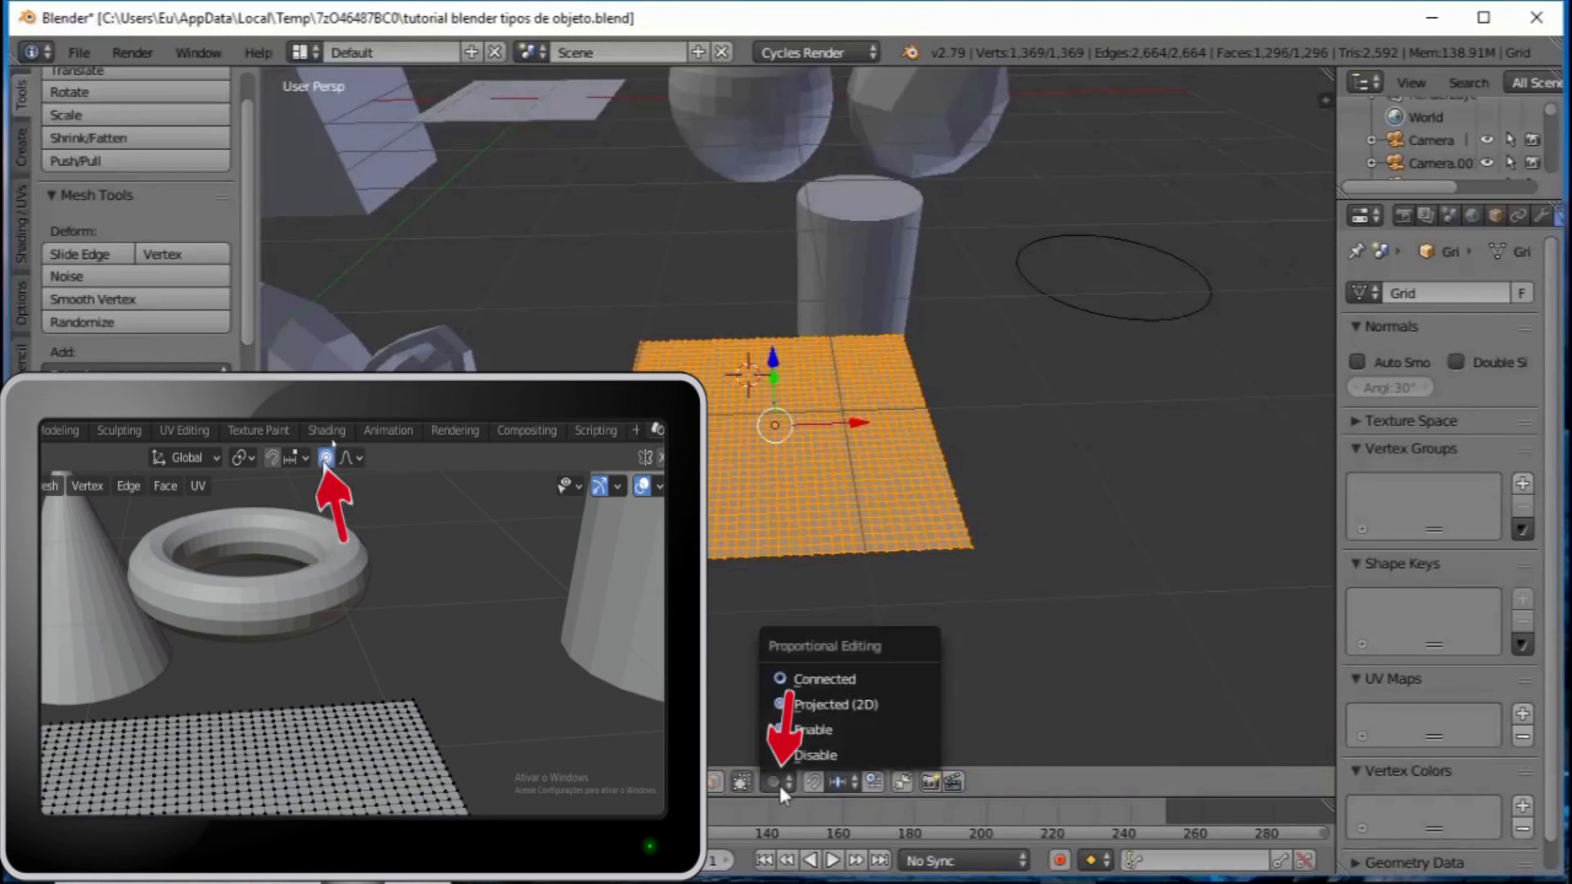
left_click(792, 734)
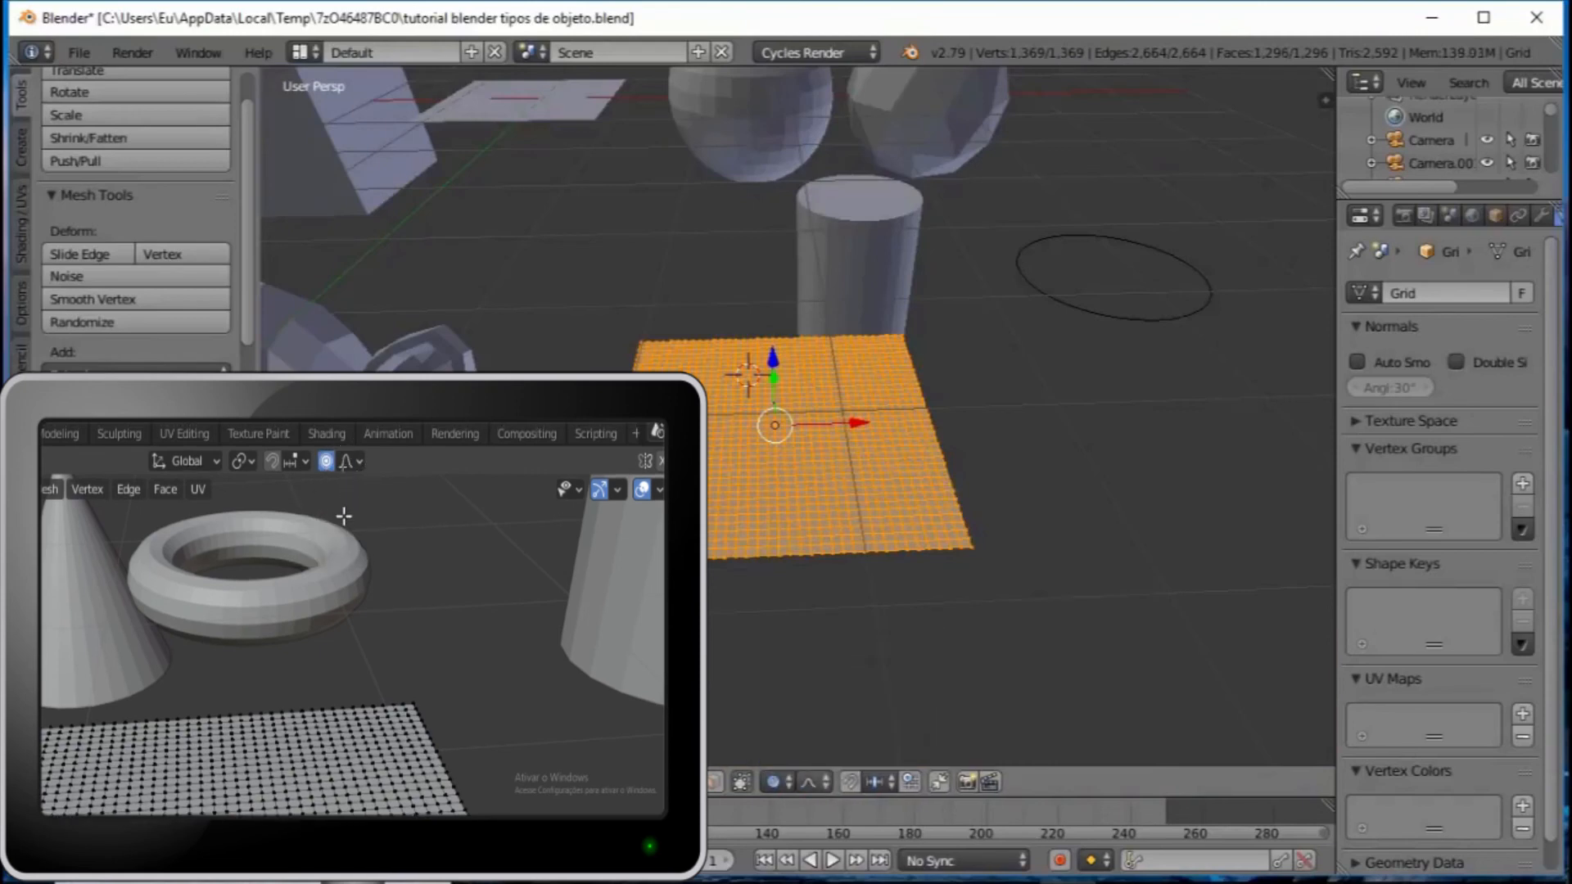
scroll(723, 430, "up", 2)
middle_click_drag(723, 431, 677, 356)
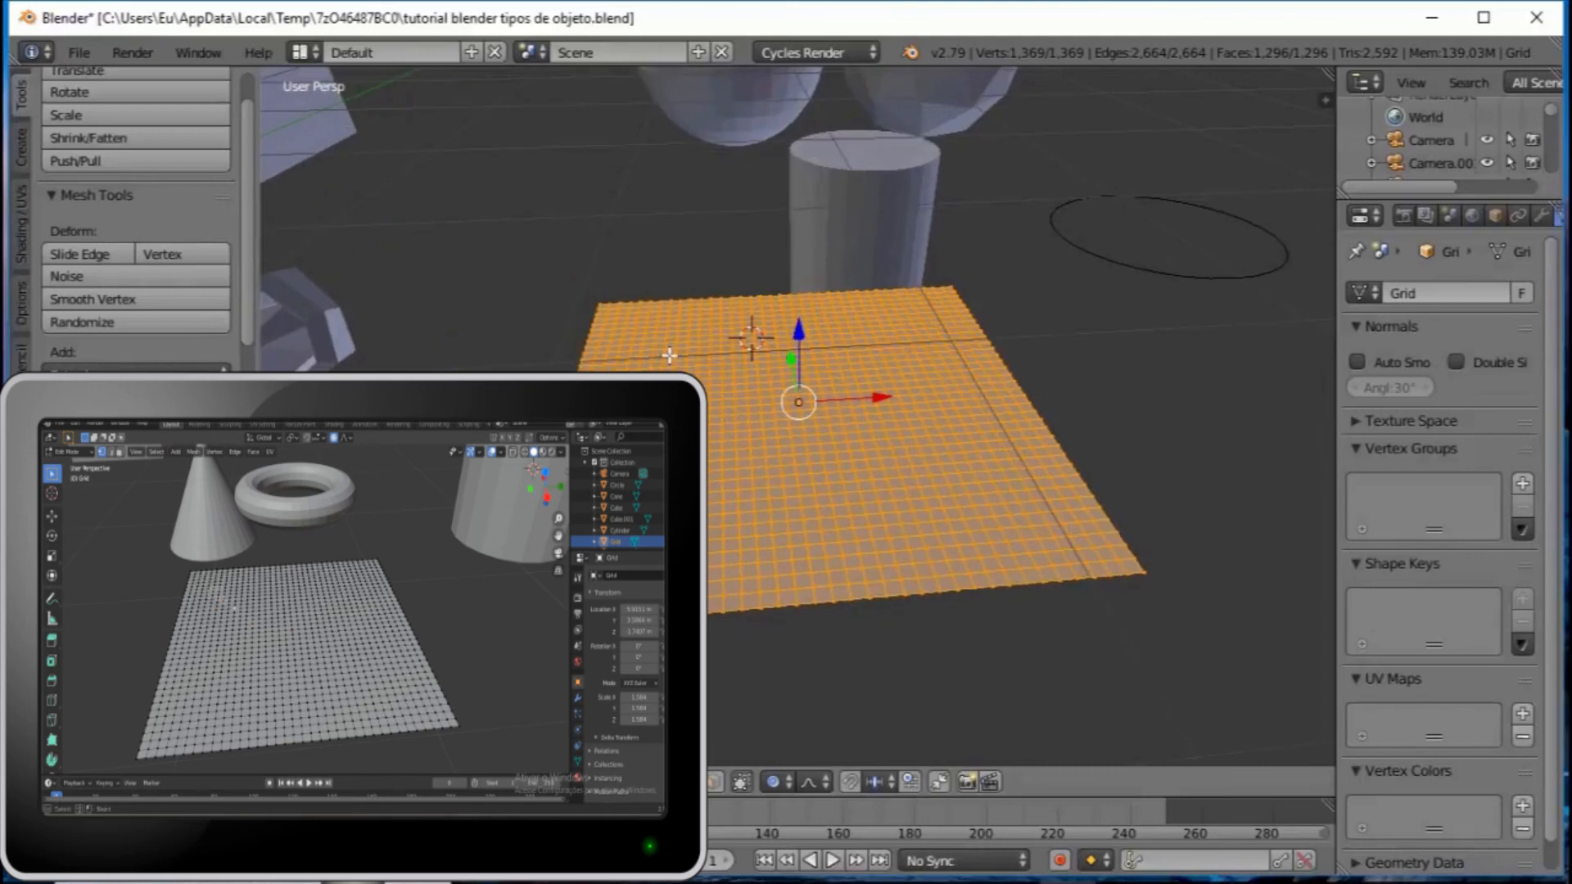
right_click_drag(676, 356, 630, 219)
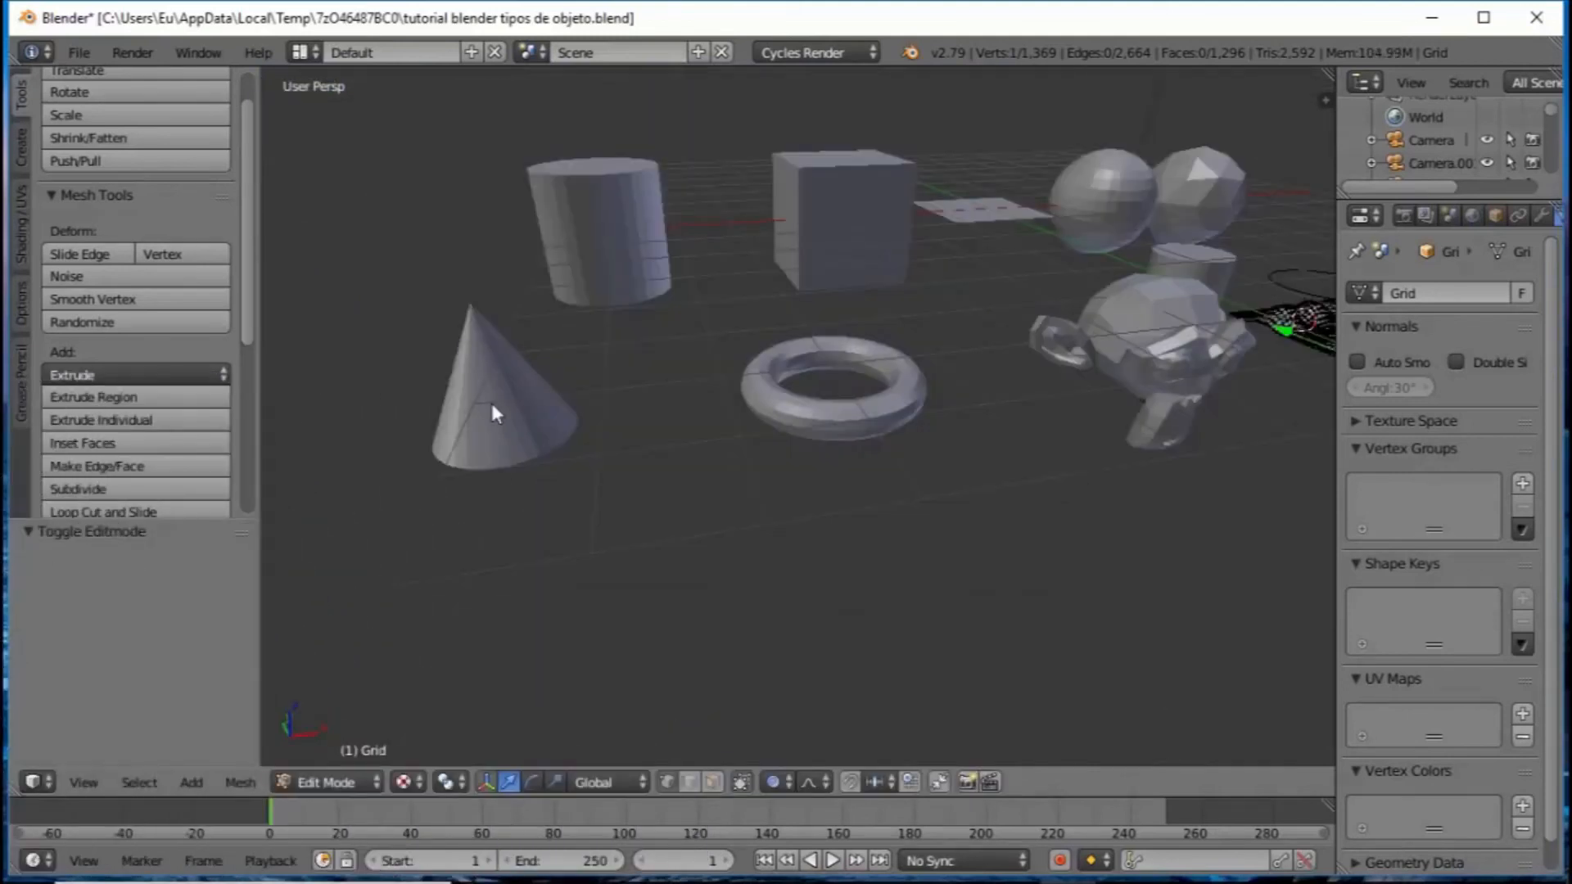
Step: Leave Edit Mode, select and frame the cone, and move it about 1.423 units along the X axis
key("Tab")
right_click(492, 405)
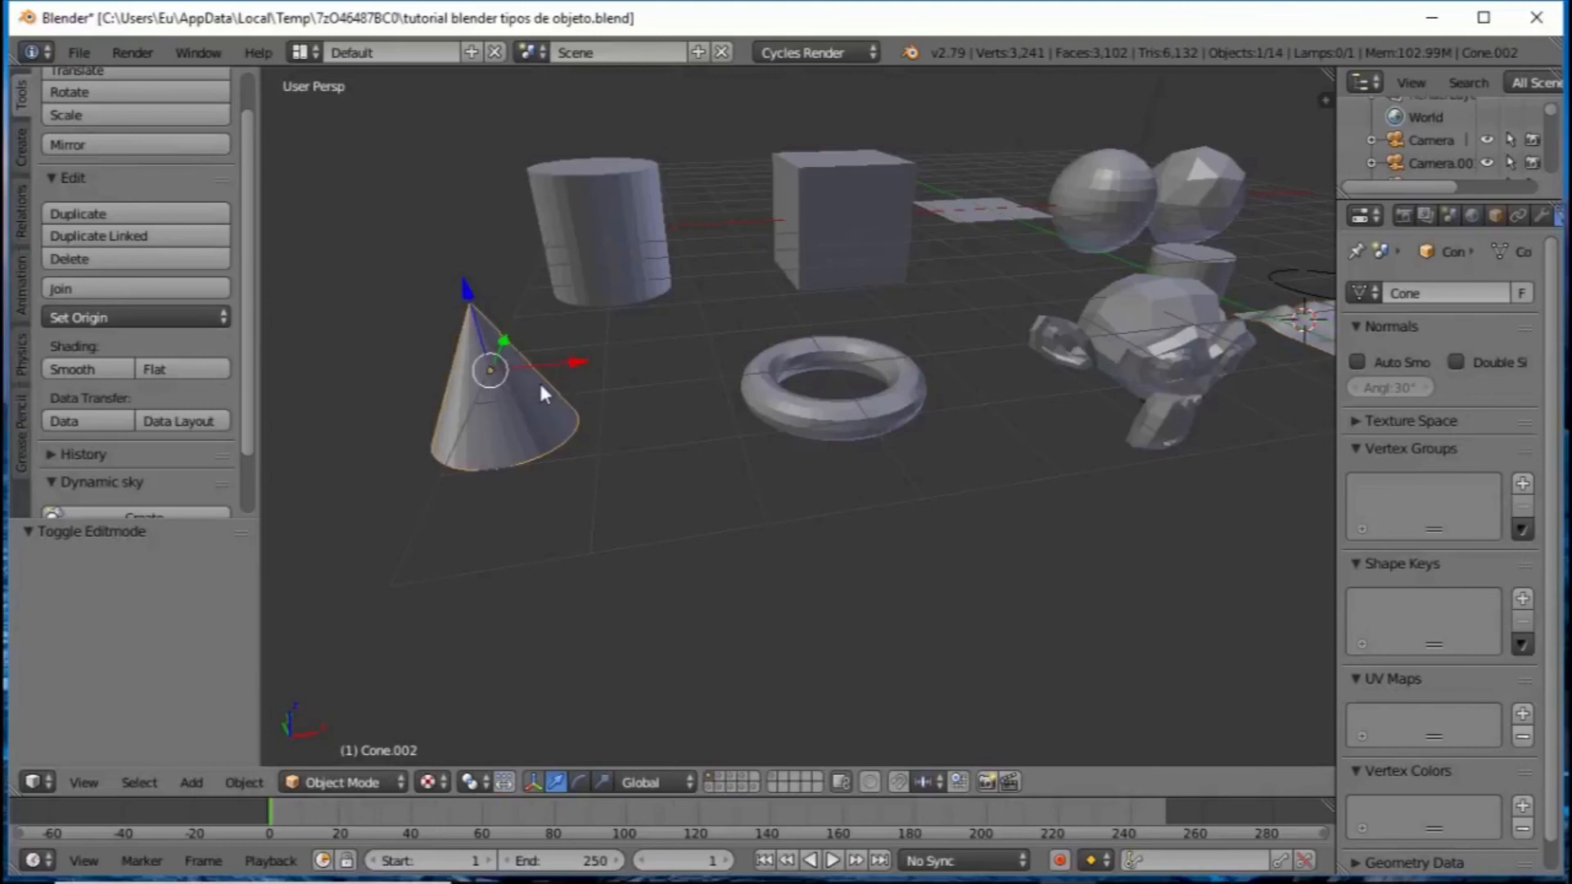
key("KP_Decimal")
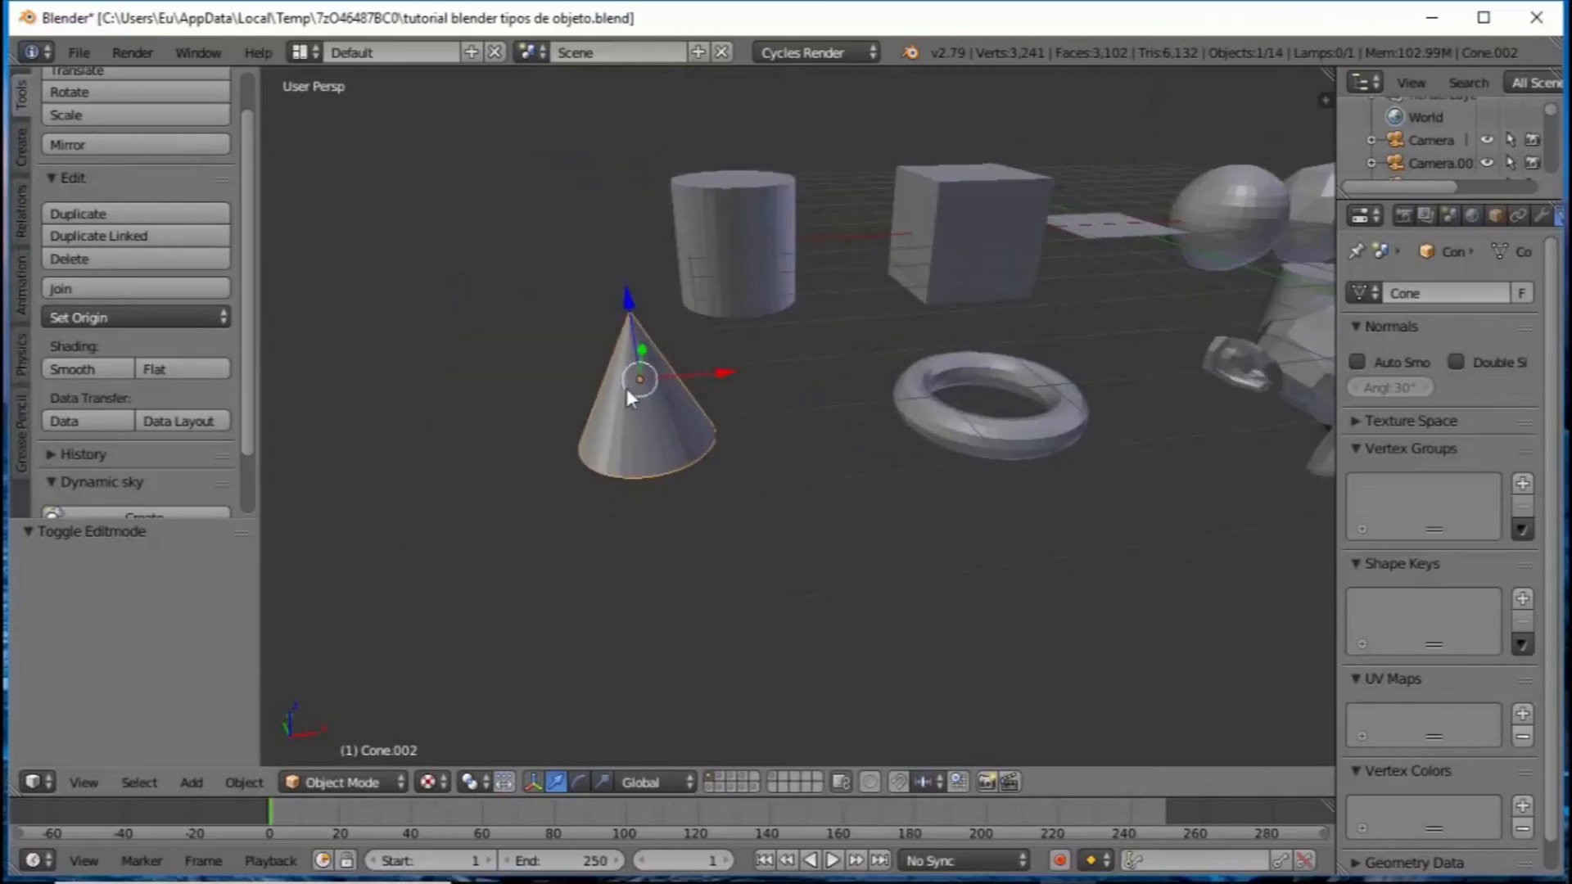
middle_click_drag(631, 389, 640, 375)
left_click_drag(705, 372, 795, 366)
scroll(737, 383, "up", 4)
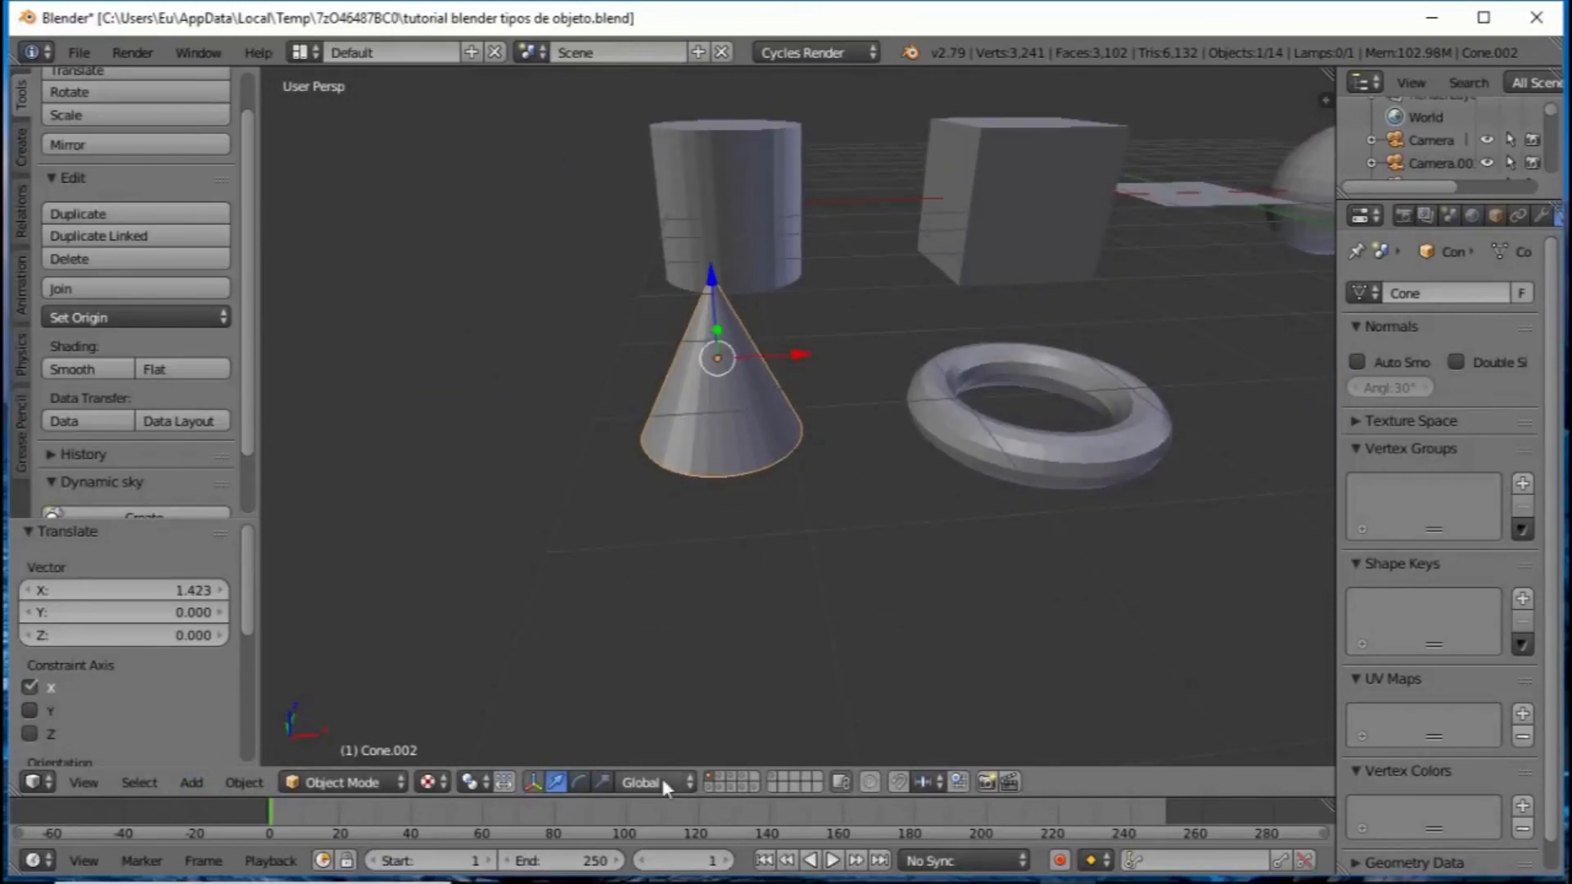
Step: Display the layer with the green horn, striped traffic cone and stepped pyramid, and examine these models
left_click(722, 790)
scroll(655, 501, "up", 5)
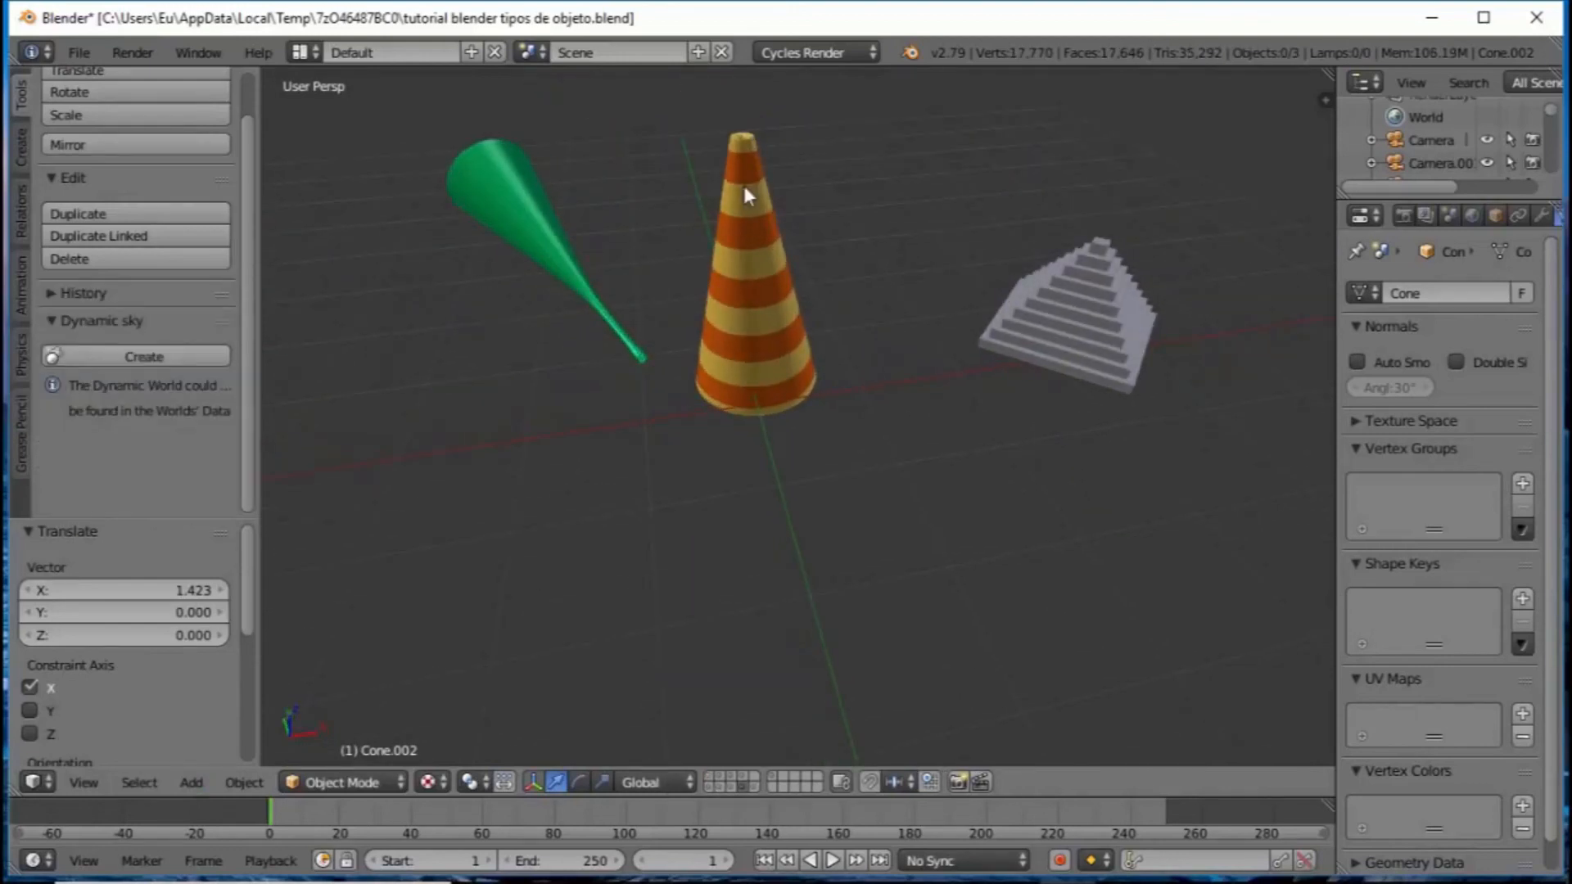
middle_click_drag(757, 239, 620, 347)
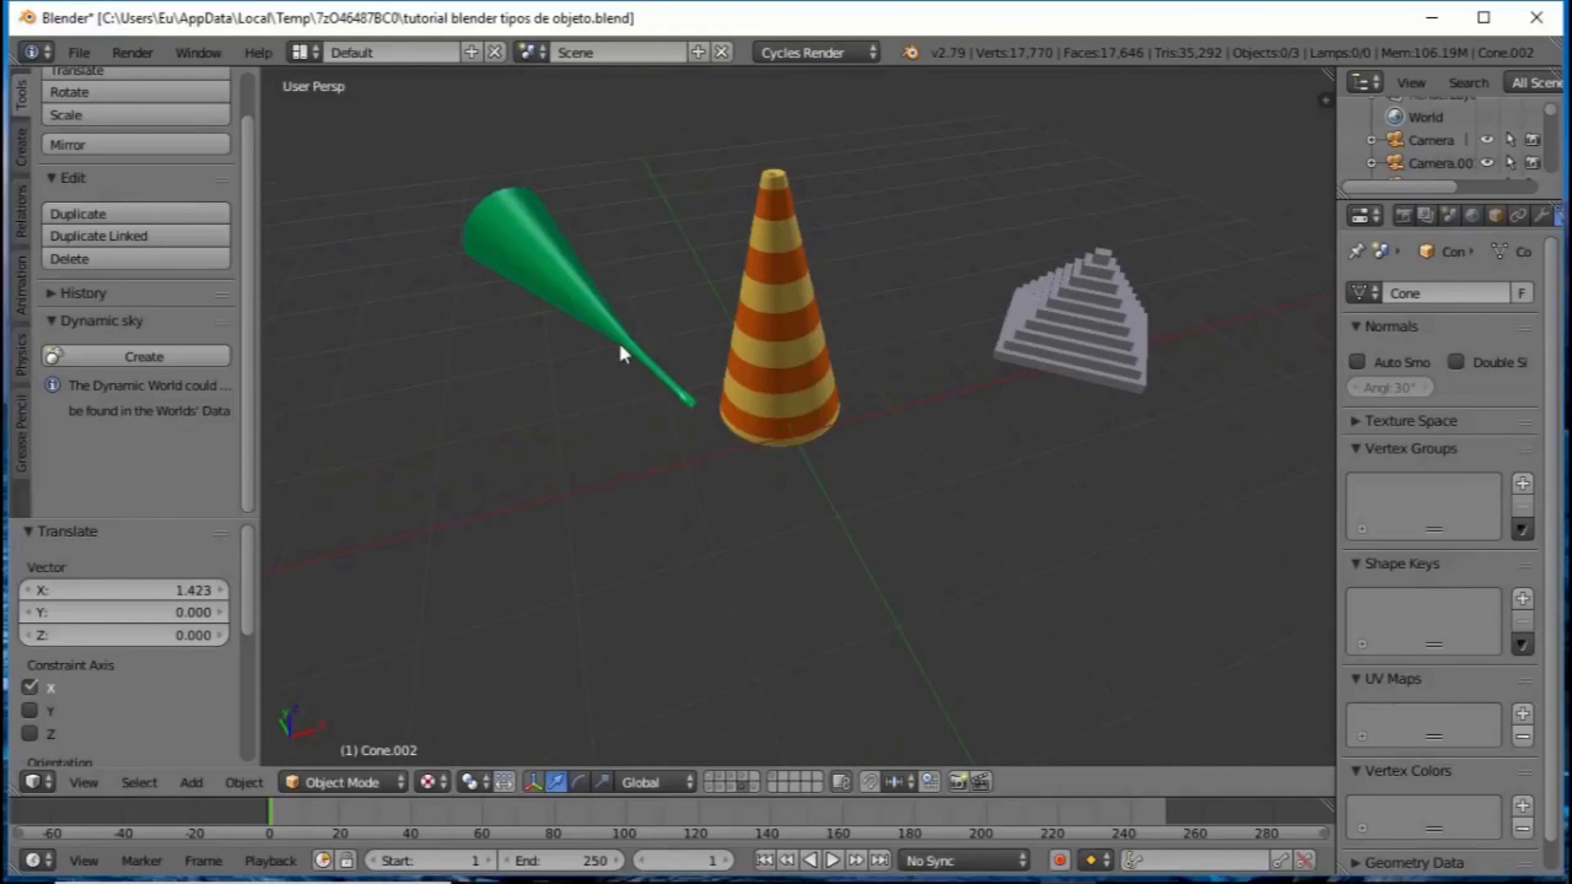
middle_click_drag(714, 415, 568, 372)
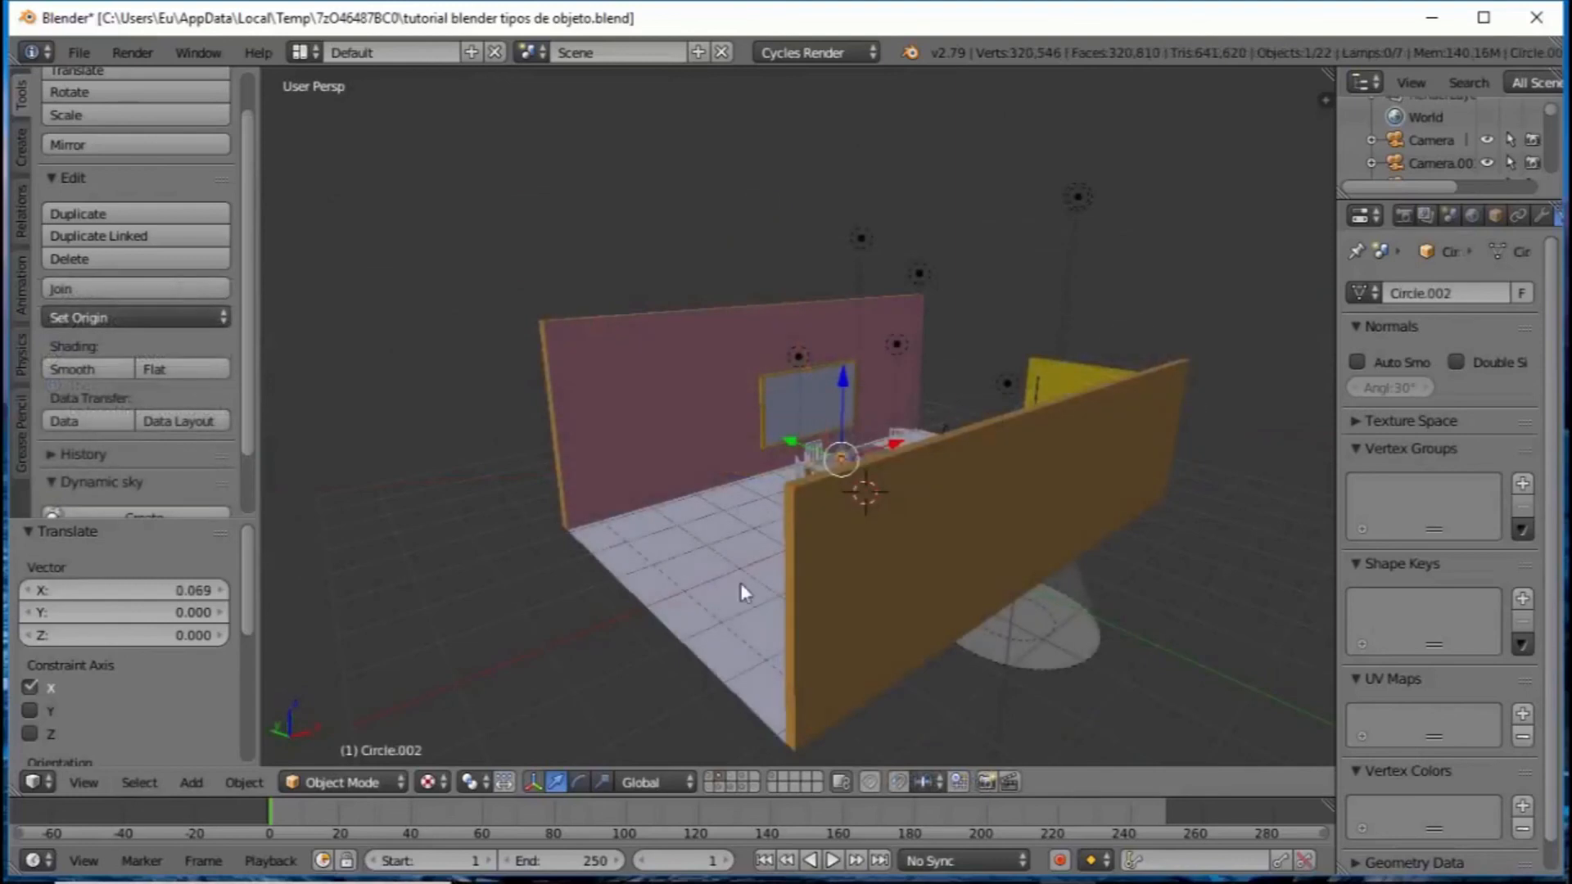
Step: Examine the dining room scene from outside and around the table, chairs and framed wall panel
middle_click_drag(740, 584, 856, 201)
scroll(819, 557, "up", 5)
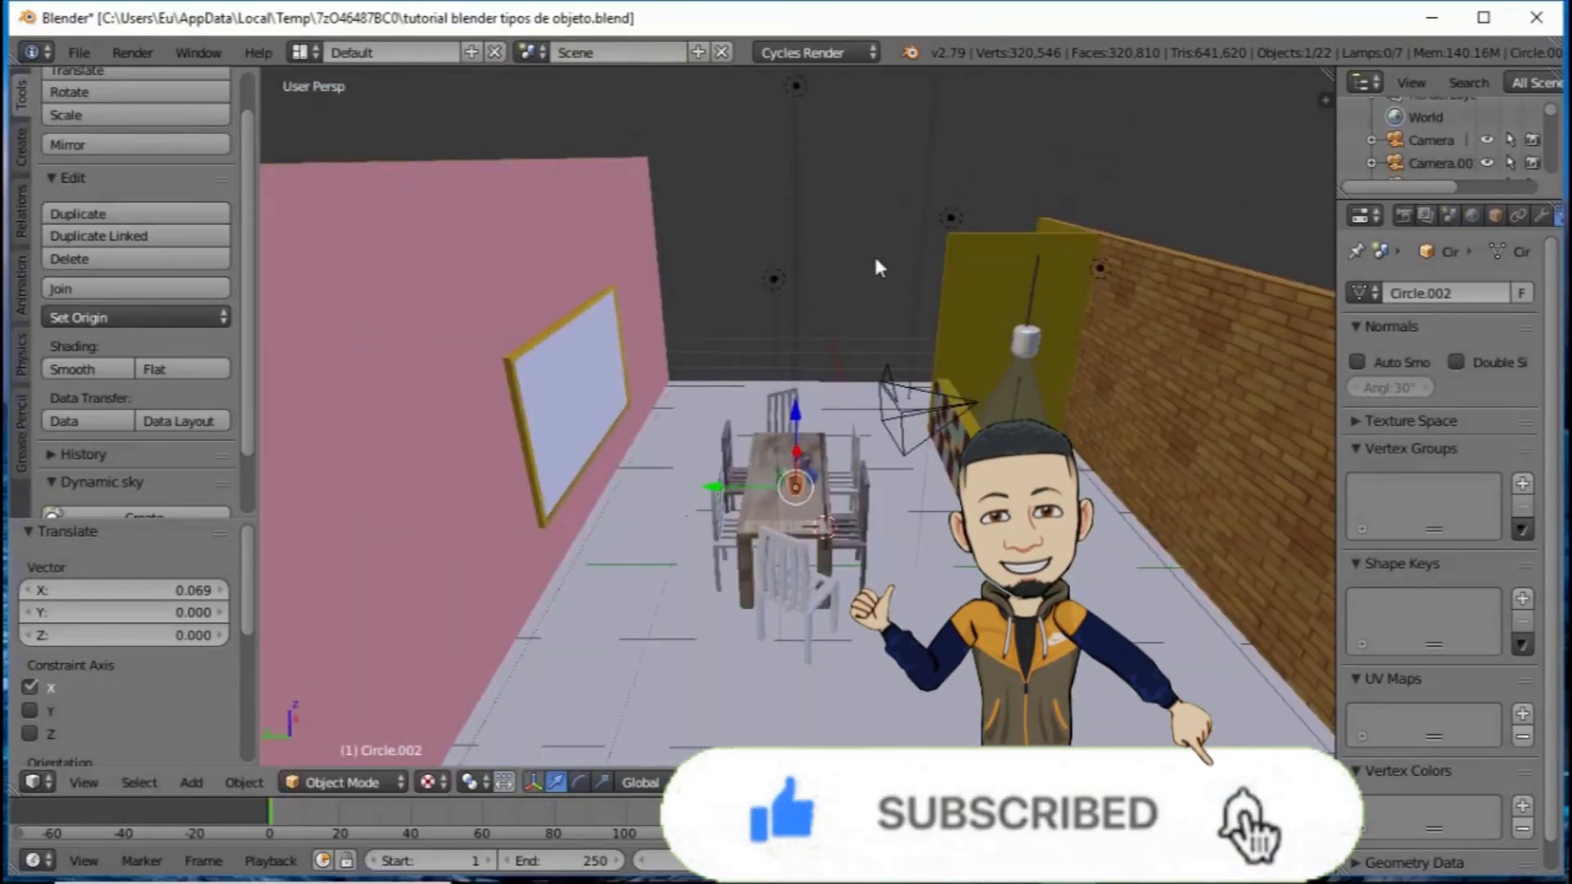
middle_click_drag(876, 255, 622, 349)
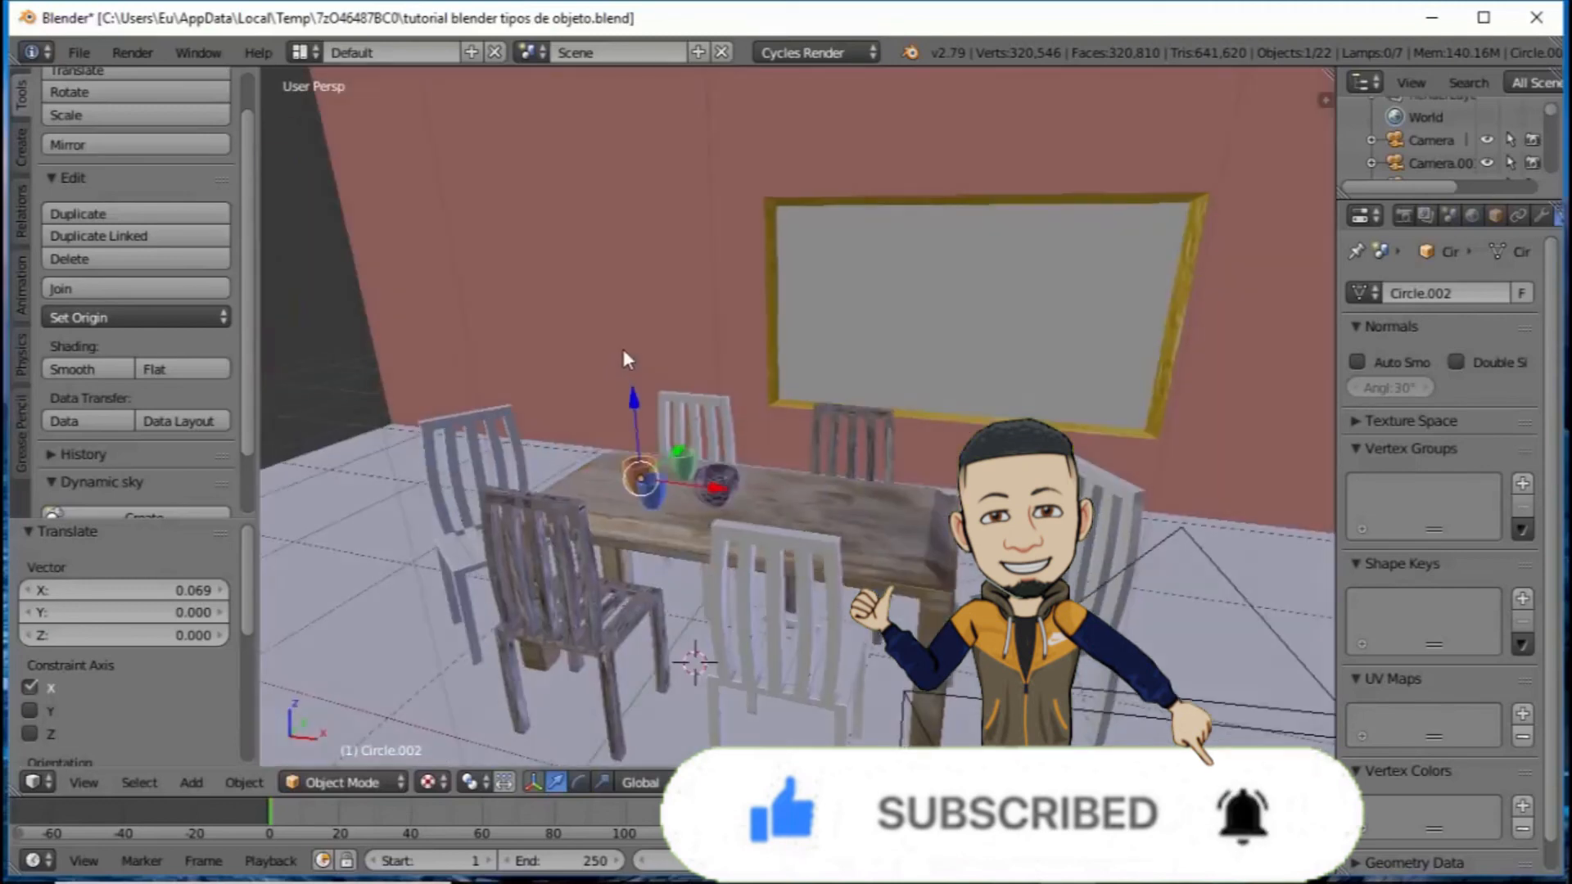
scroll(622, 348, "up", 3)
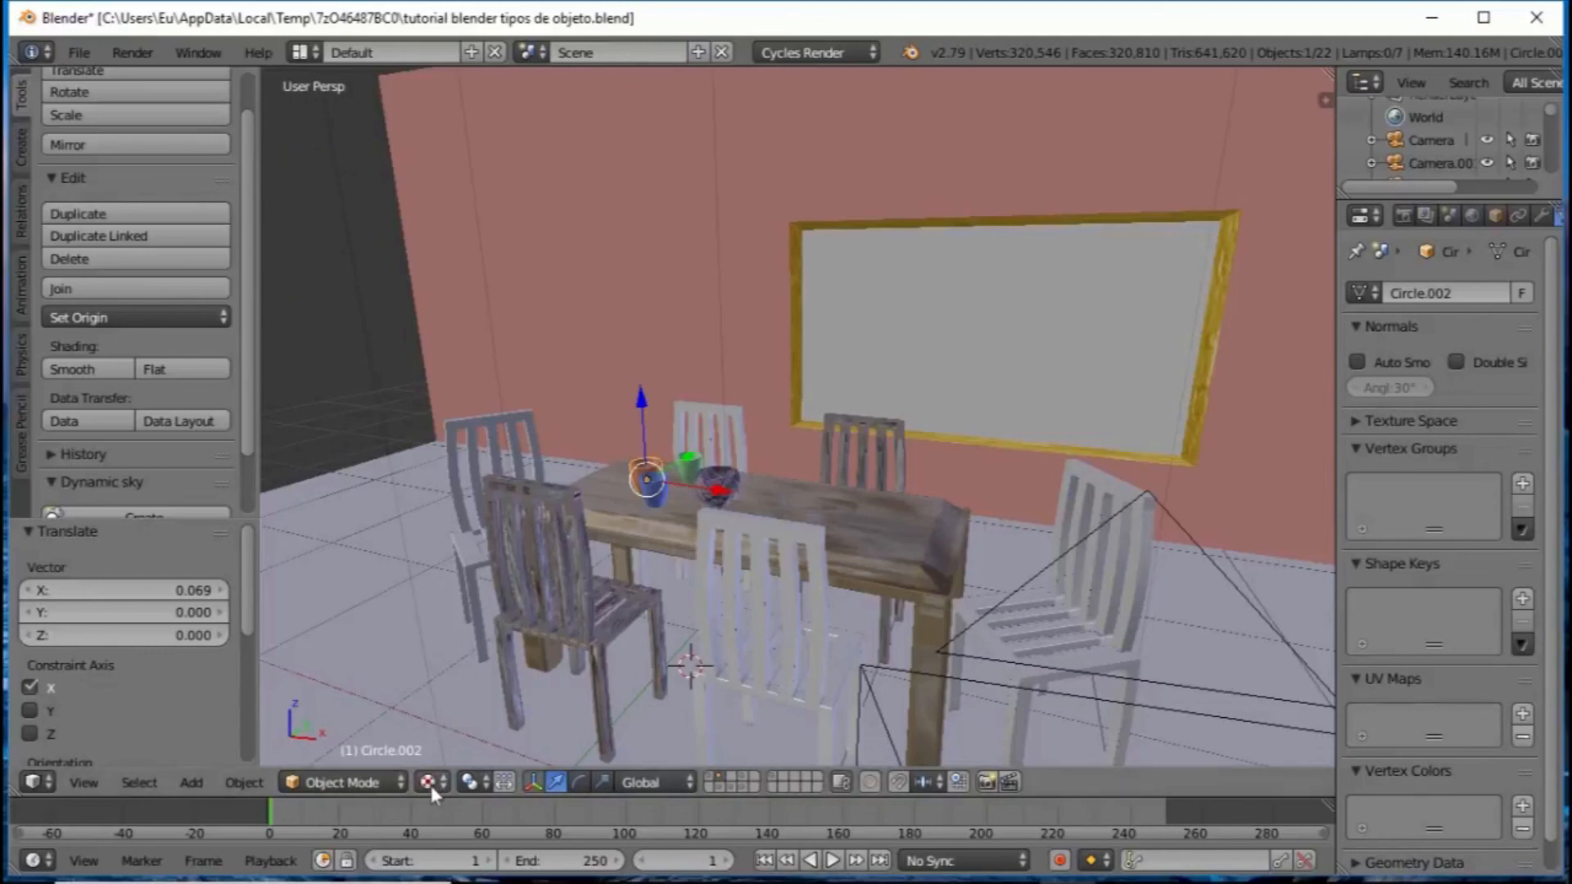
middle_click_drag(901, 352, 803, 345)
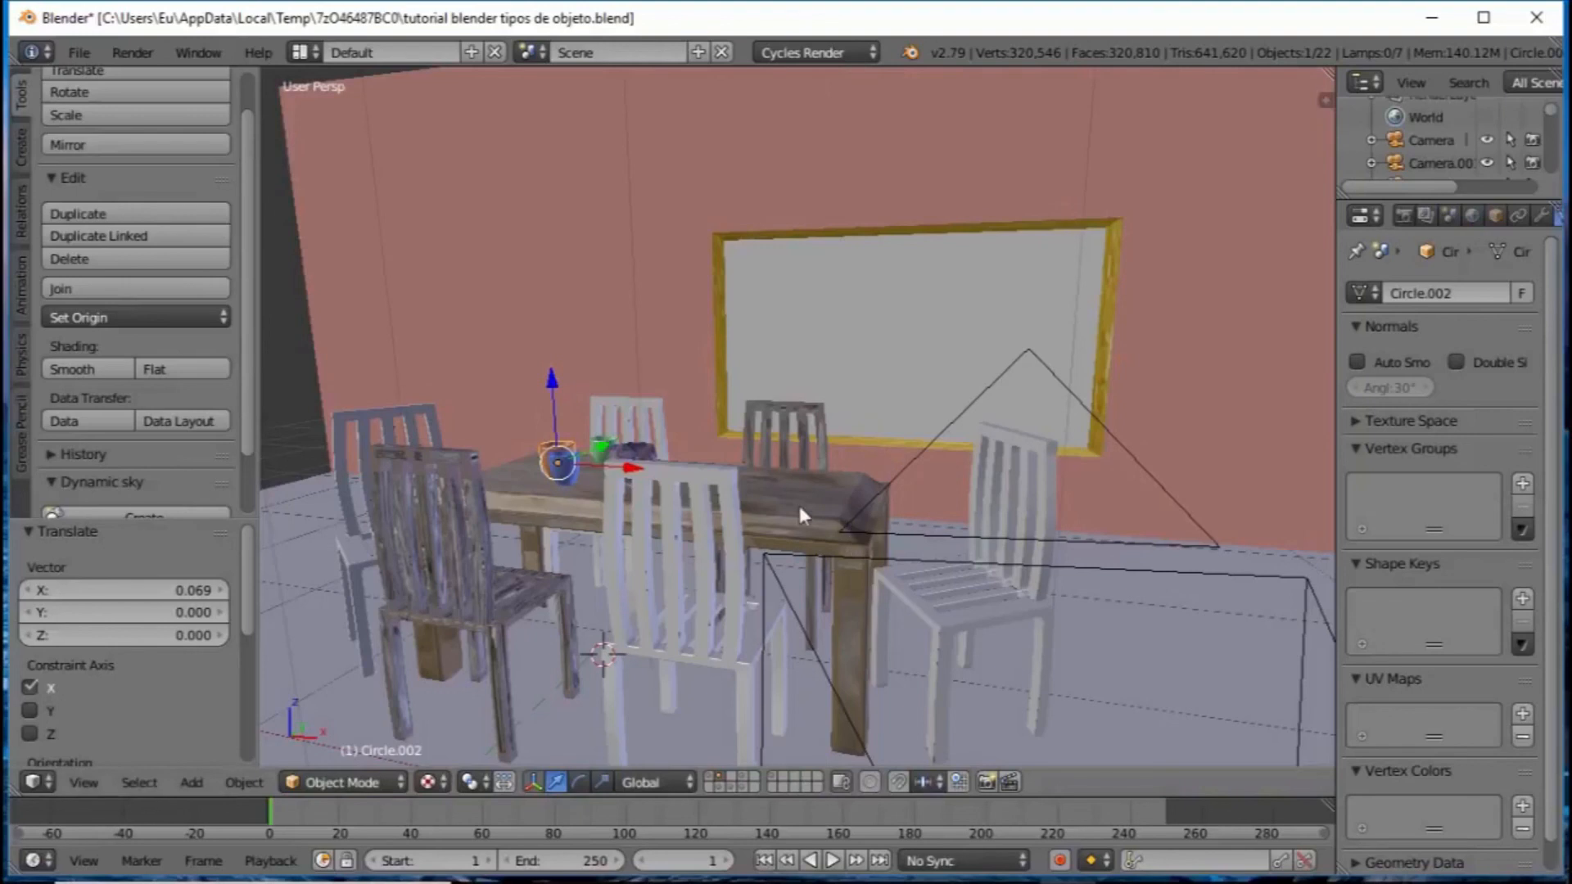
Step: Set a render border around the framed panel and the table's near end, and switch the viewport shading to Rendered
key("ctrl+b")
left_click_drag(727, 126, 1191, 765)
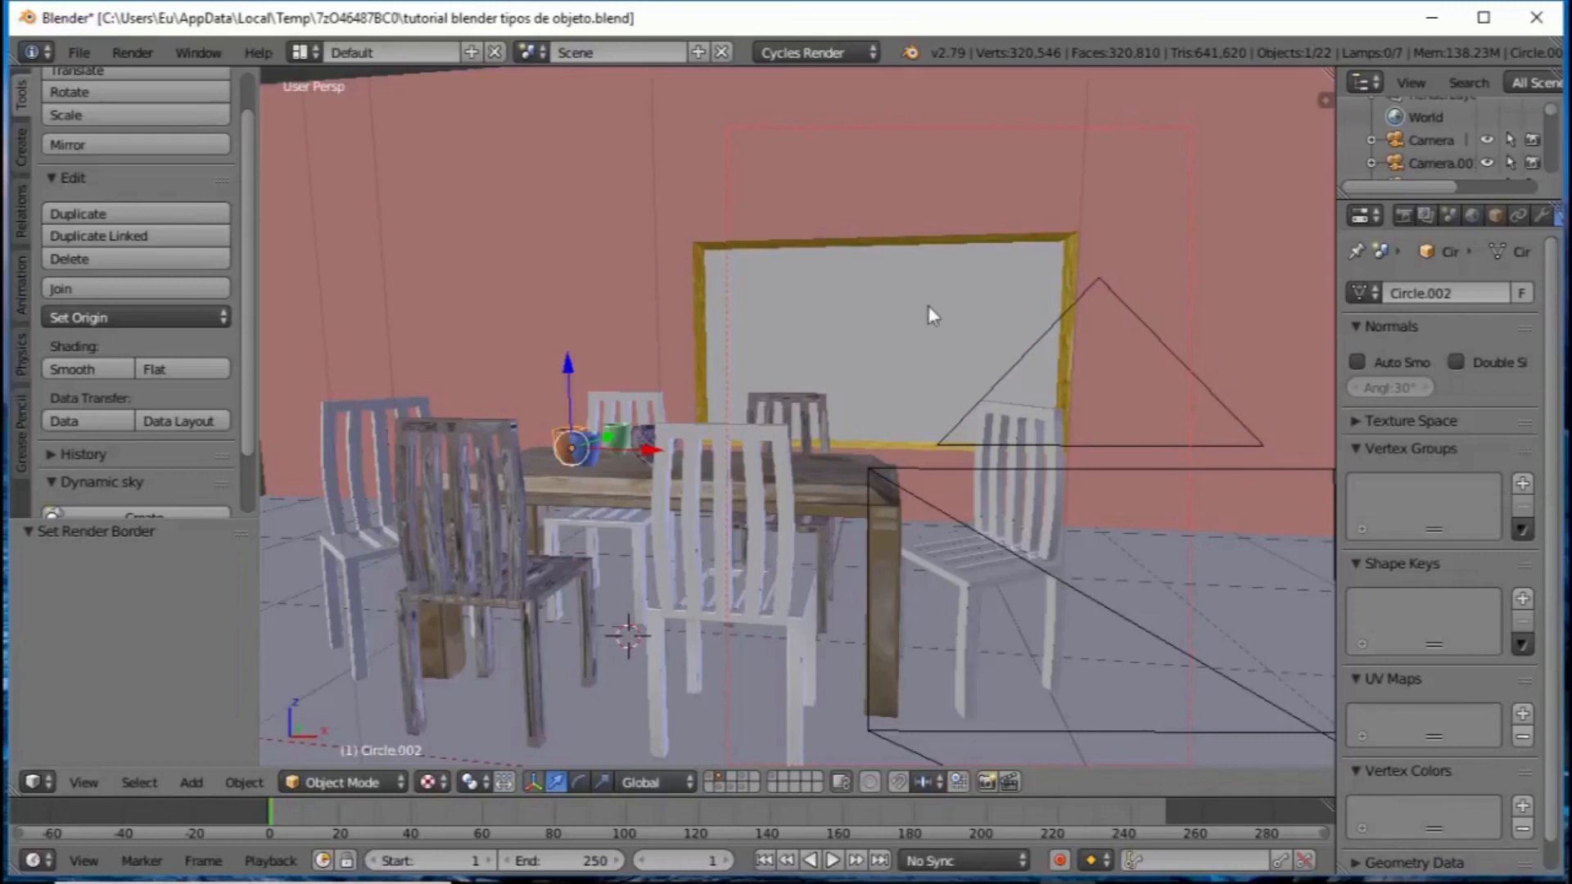
left_click(440, 784)
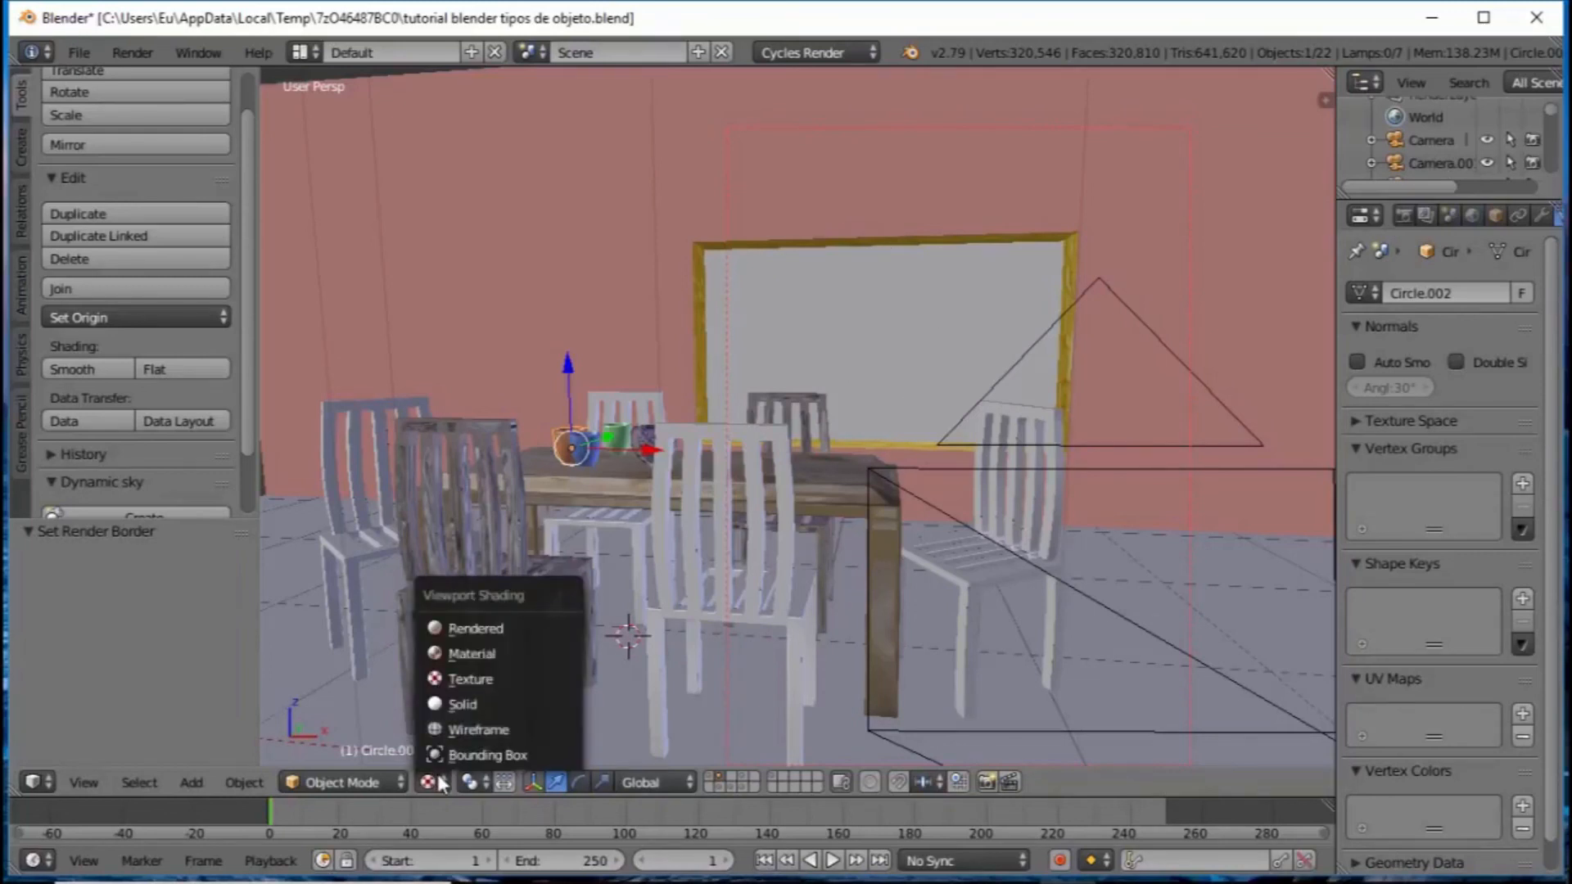
left_click(462, 629)
Step: Open the render settings and expand the Sampling section
left_click(1402, 215)
scroll(1448, 758, "down", 6)
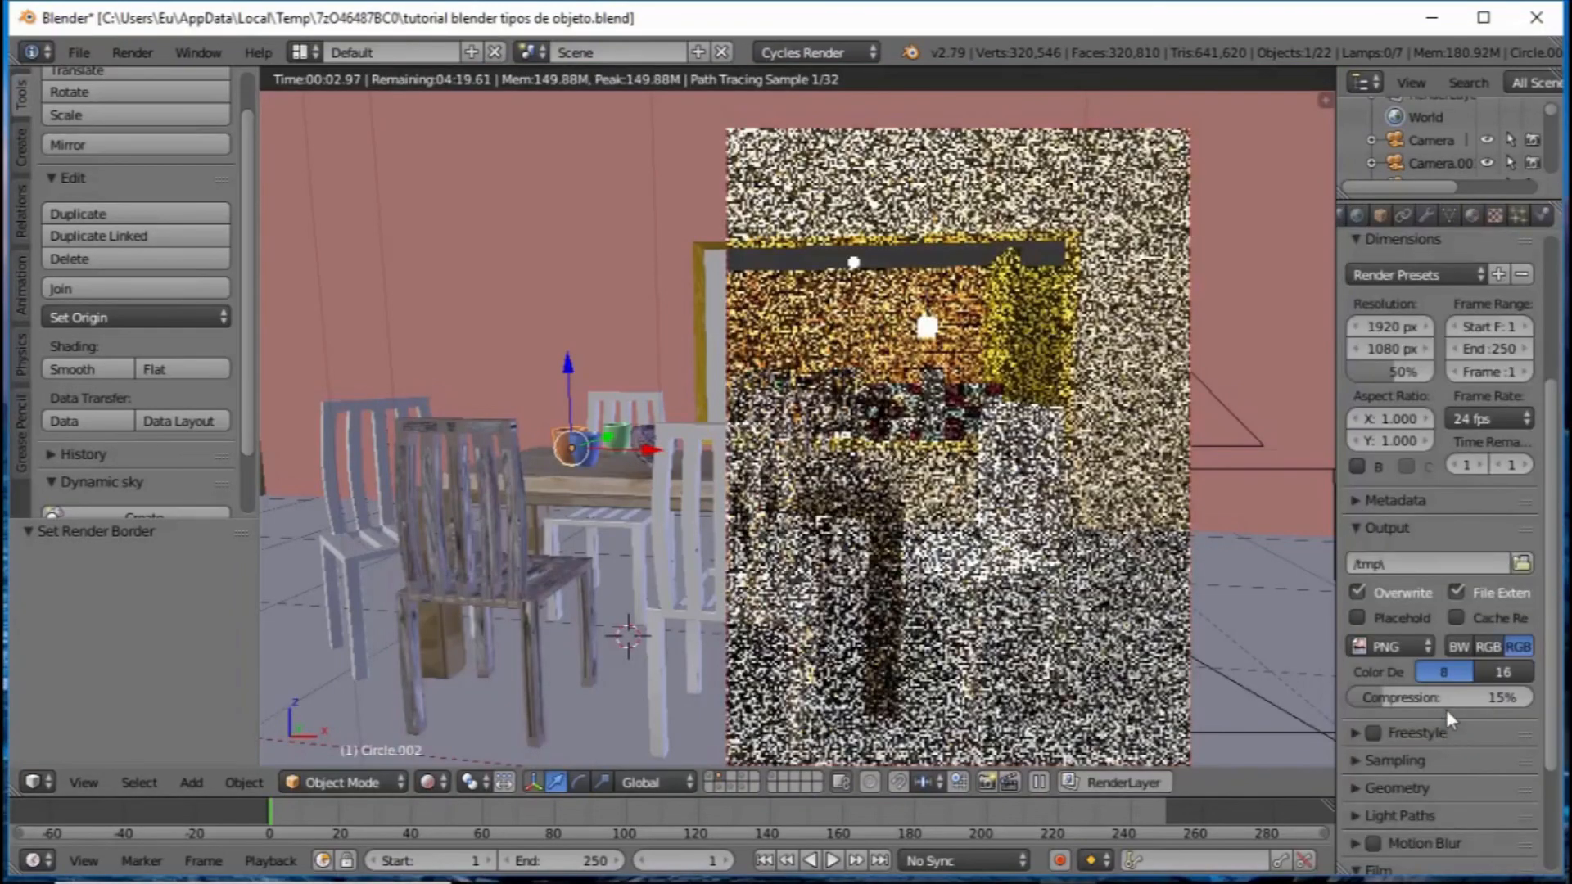
left_click(1358, 759)
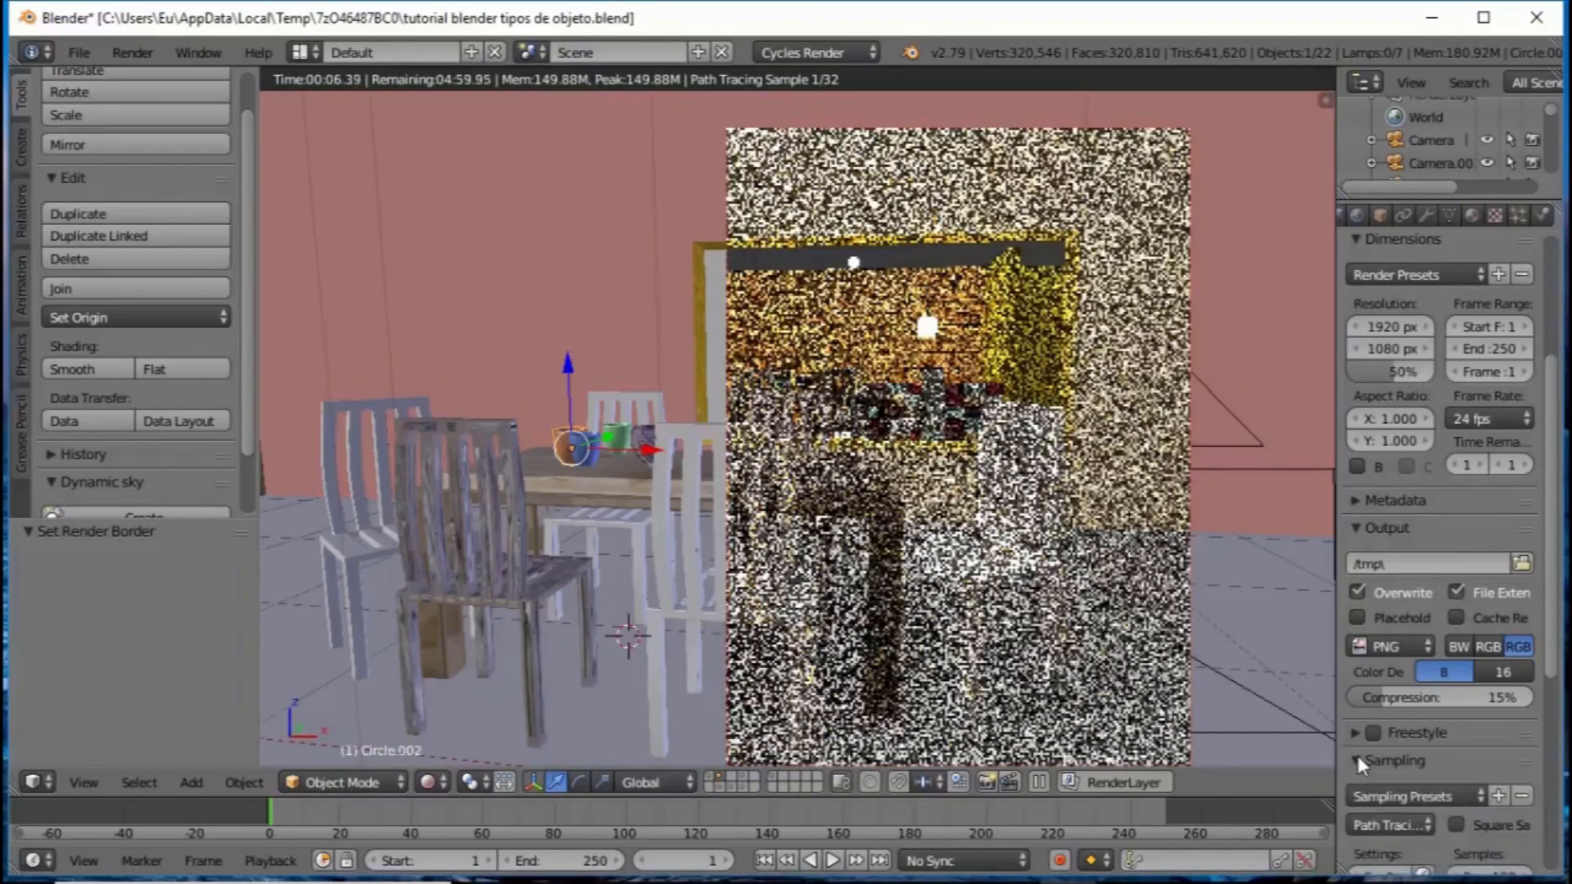